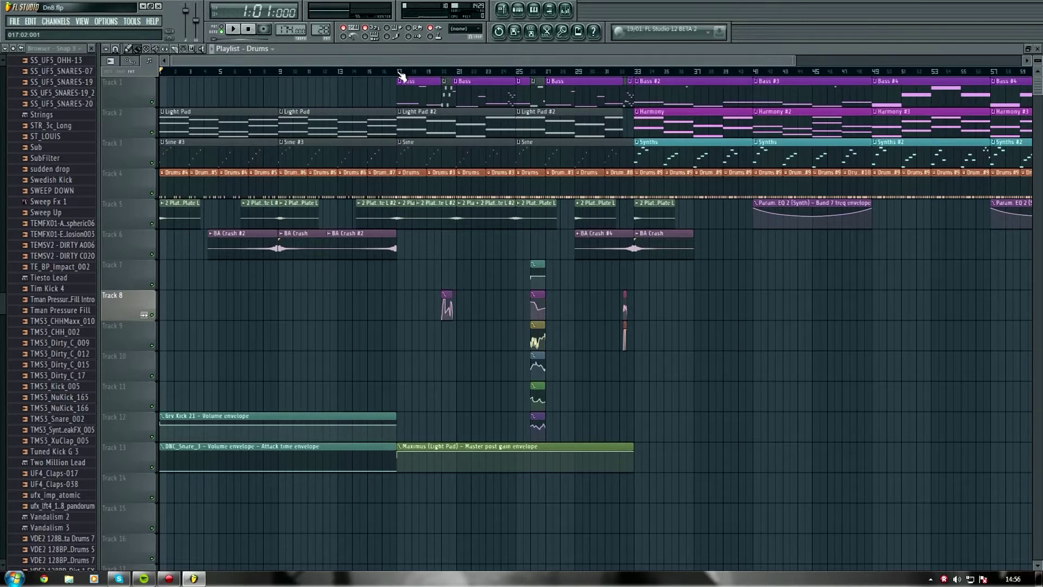
# - Play the whole arrangement from bar 1 and stop playback near the end of the last clips
pyautogui.scroll(-2, 401, 74)
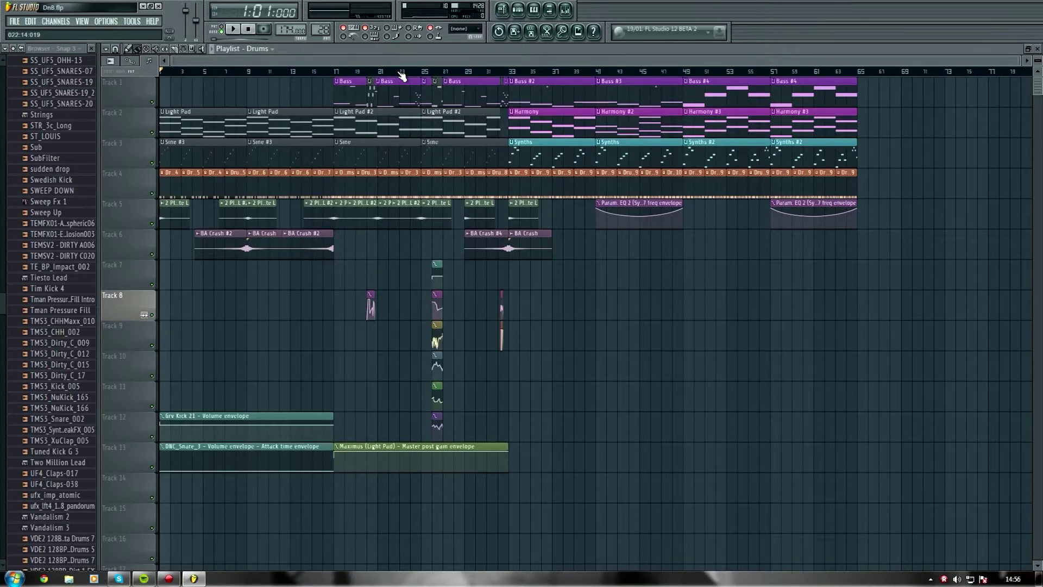
pyautogui.scroll(3, 351, 73)
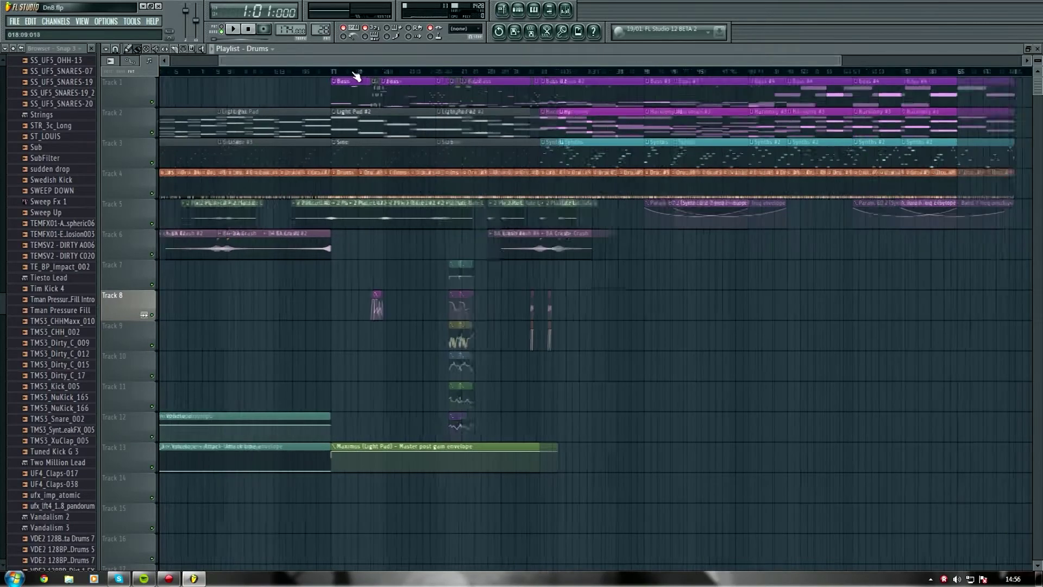
pyautogui.moveTo(366, 63); pyautogui.dragTo(4, 73)
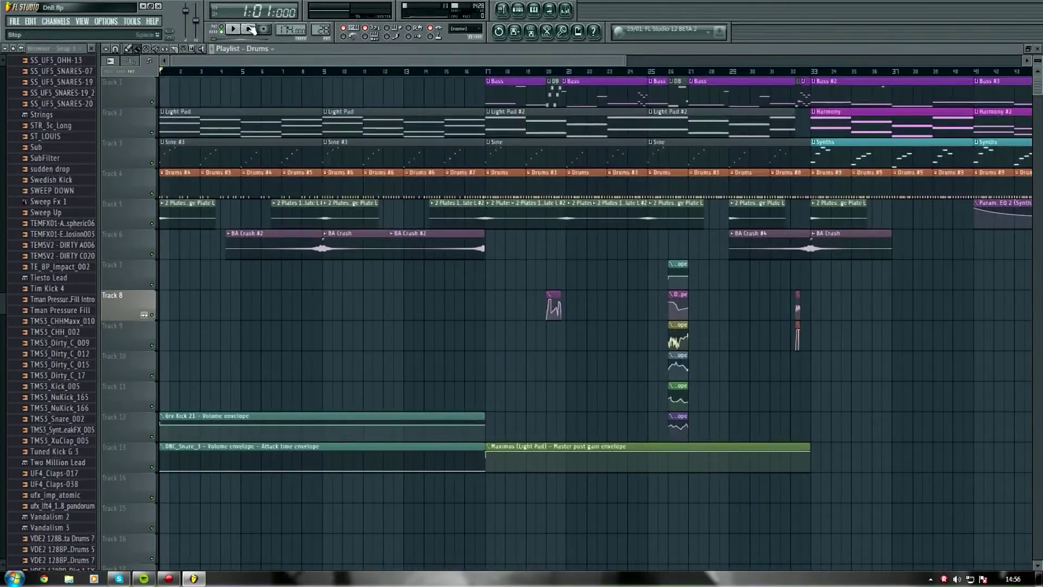
pyautogui.press('space')
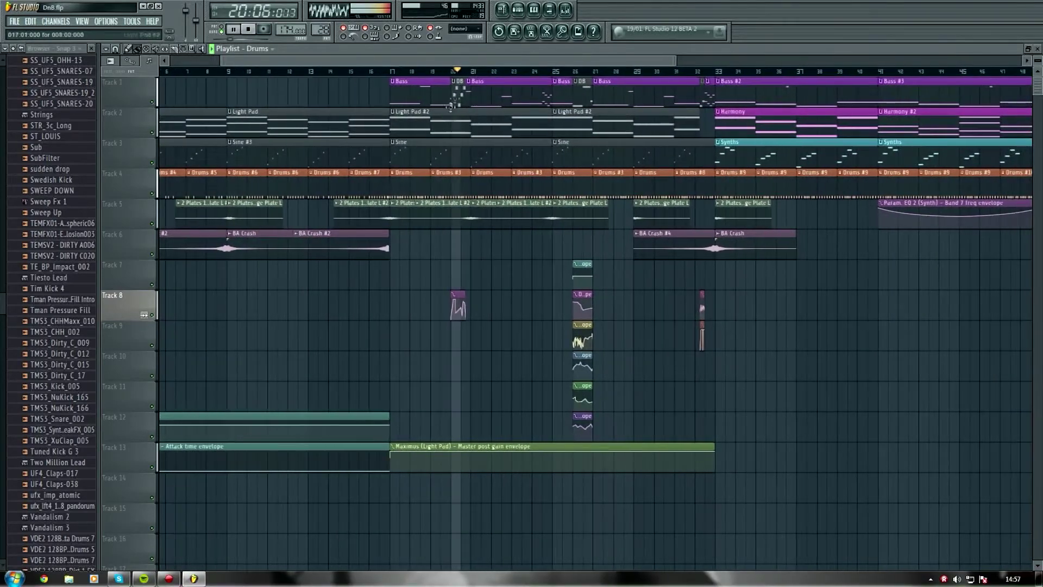
pyautogui.scroll(2, 490, 73)
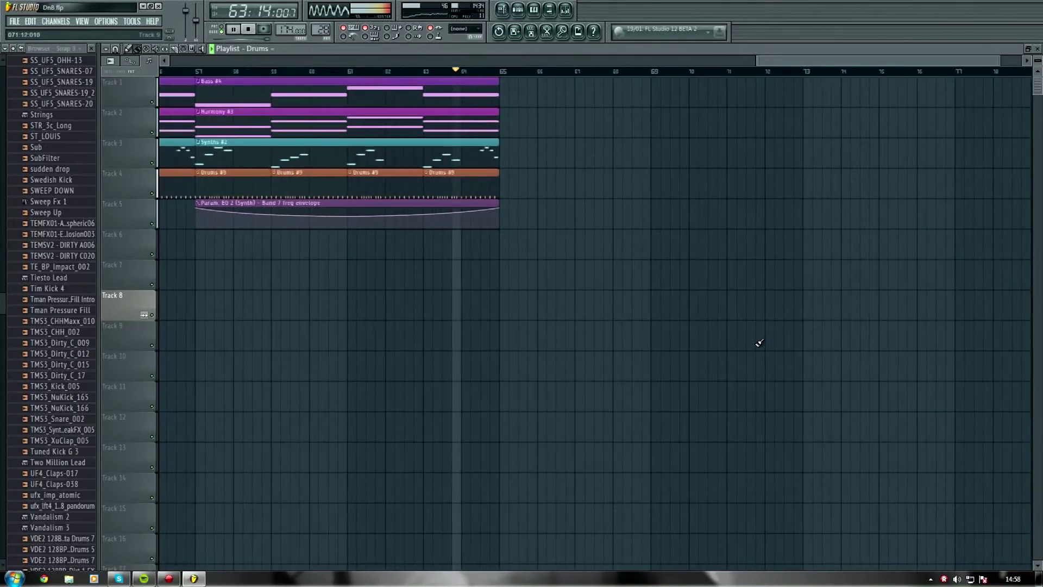
pyautogui.click(247, 30)
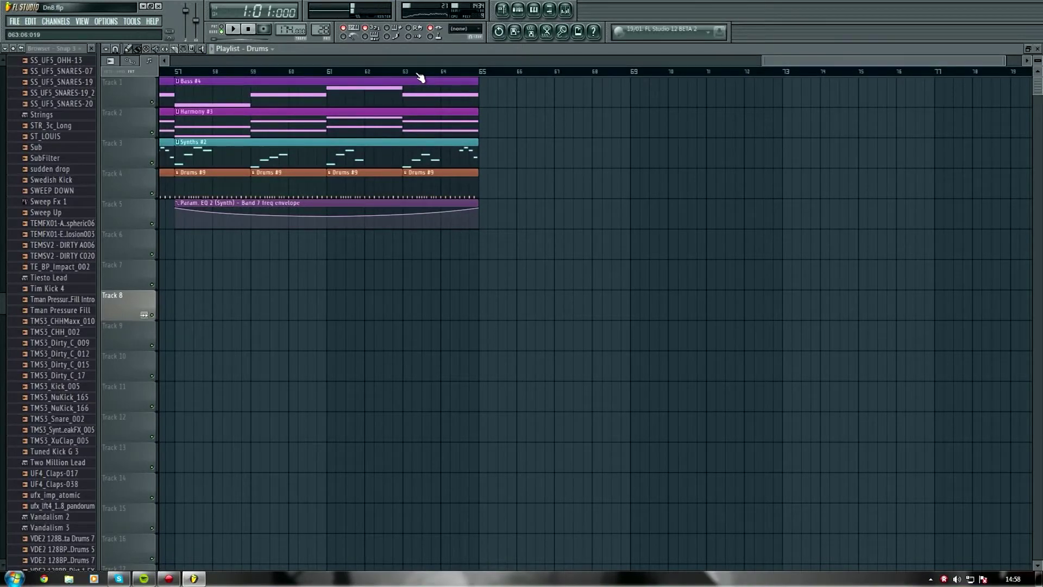
# - Play the transition from bar 29 into the section starting at bar 33, and stop playback
pyautogui.scroll(-5, 420, 77)
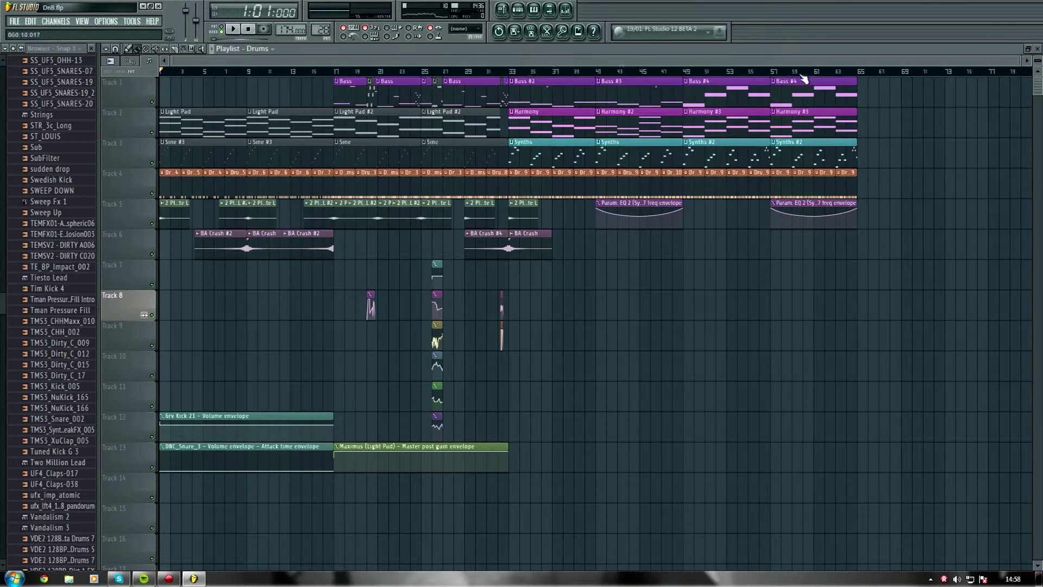
pyautogui.click(513, 75)
pyautogui.scroll(3, 512, 74)
pyautogui.scroll(4, 512, 74)
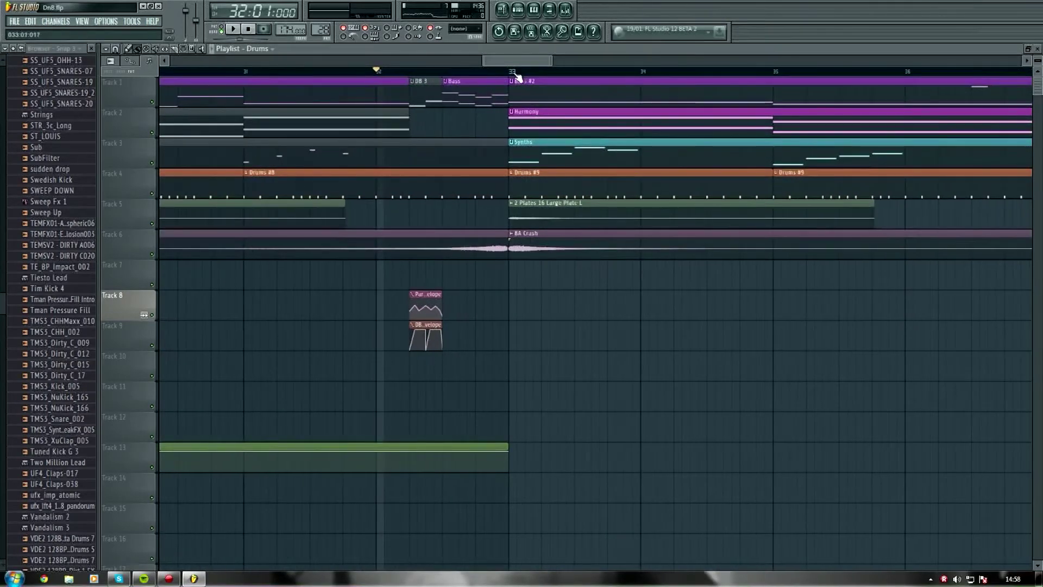
pyautogui.scroll(-3, 325, 75)
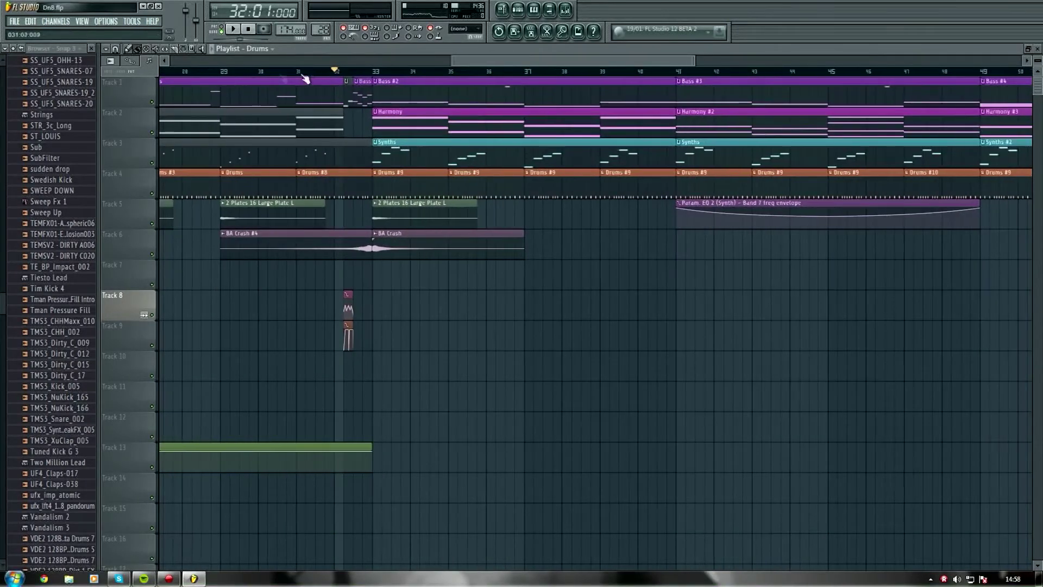
pyautogui.scroll(-3, 222, 74)
pyautogui.click(222, 74)
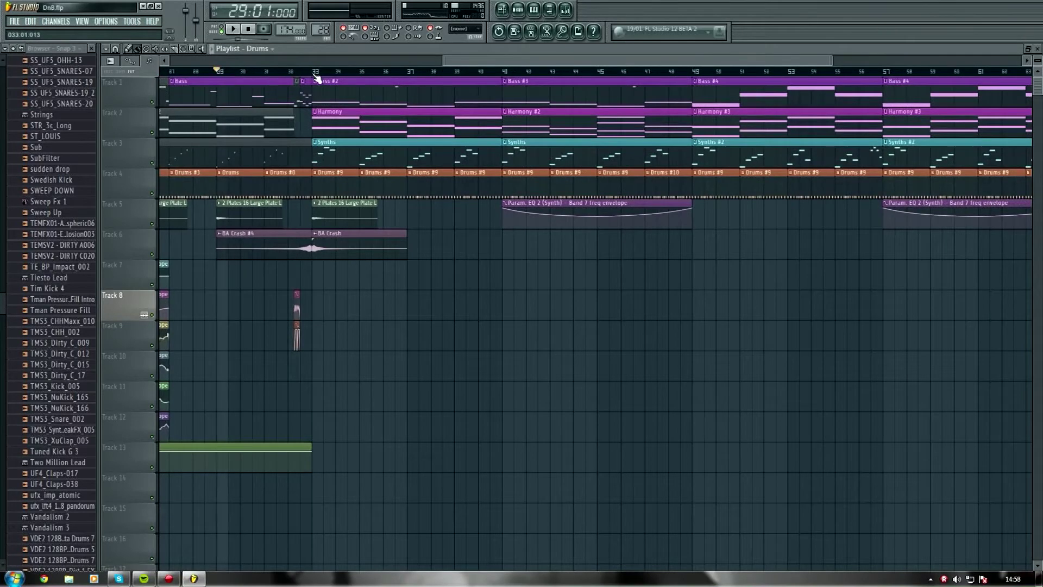
pyautogui.press('space')
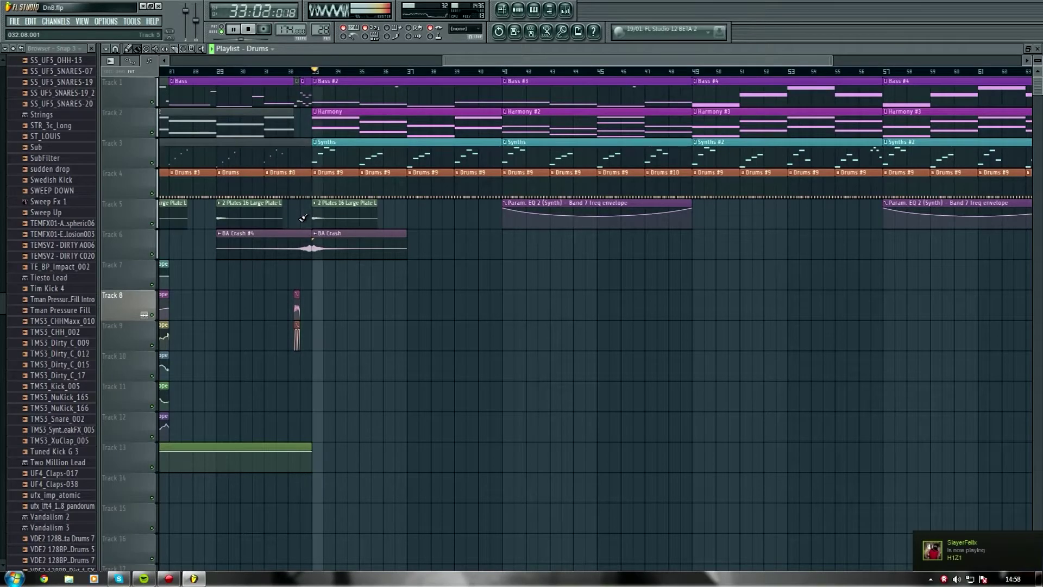
pyautogui.press('space')
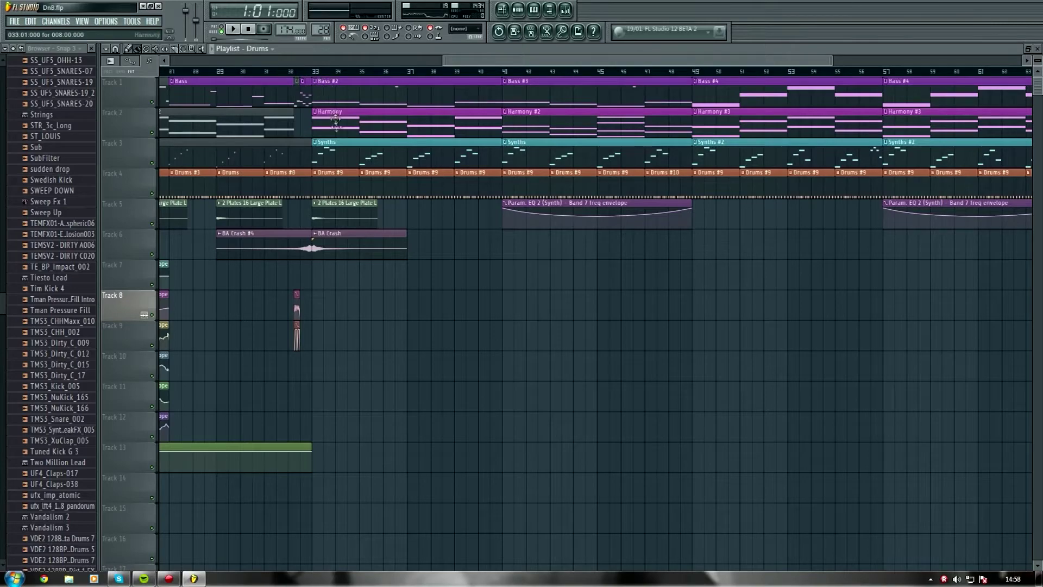
# - Open the Synth channel's Harmor instrument and play several test notes to hear its sound
pyautogui.click(534, 10)
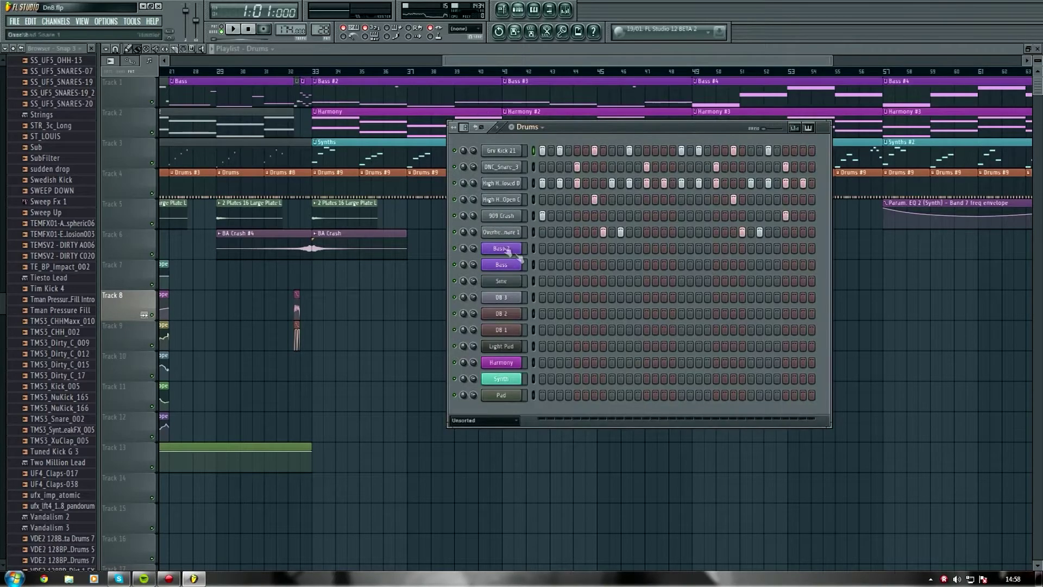
pyautogui.click(501, 378)
pyautogui.press('3')
pyautogui.press('r')
pyautogui.press('q')
pyautogui.press('t')
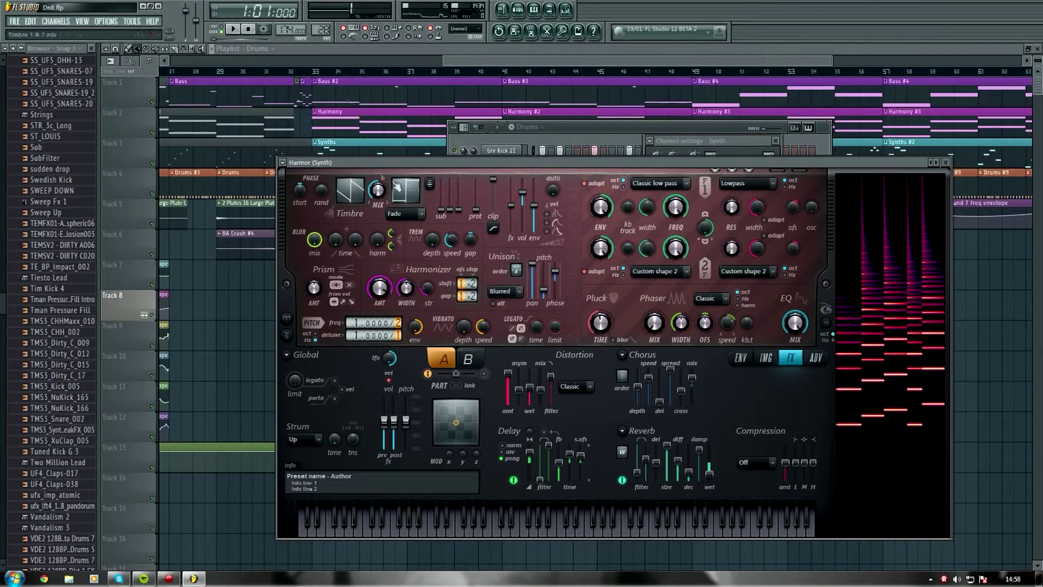
# - Examine Harmor's distortion amount, harmonizer width and filter 1 frequency settings for the Synth sound
pyautogui.moveTo(508, 374); pyautogui.dragTo(508, 379)
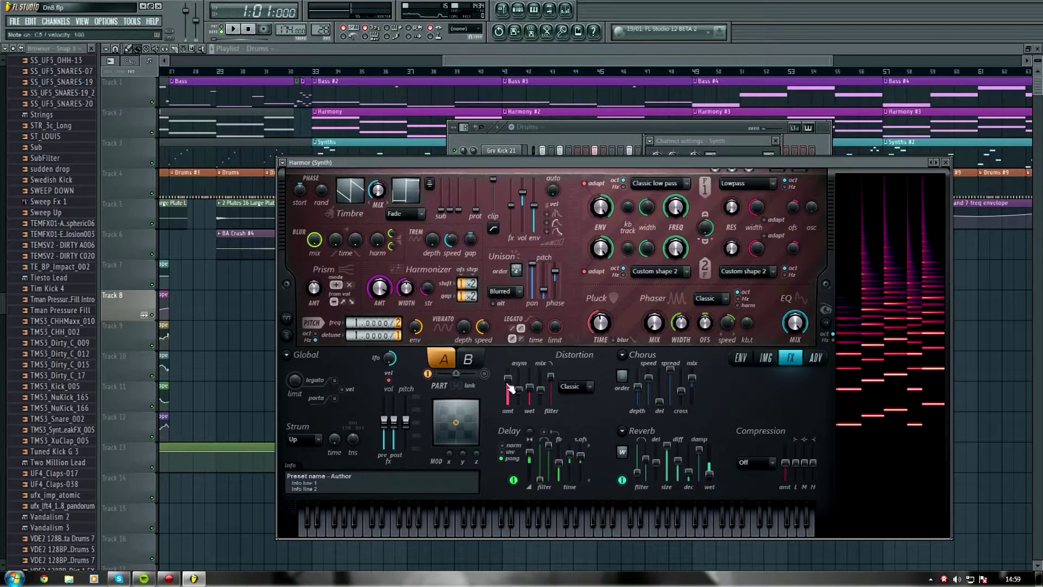
pyautogui.click(406, 293)
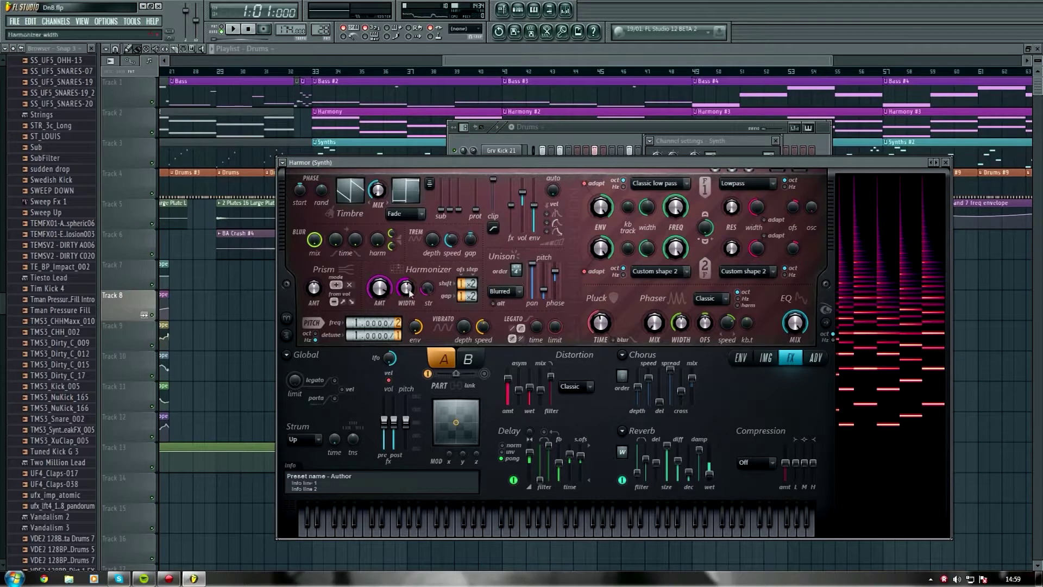
pyautogui.click(671, 210)
pyautogui.moveTo(671, 210); pyautogui.dragTo(675, 213)
pyautogui.click(672, 212)
pyautogui.moveTo(672, 212); pyautogui.dragTo(685, 208)
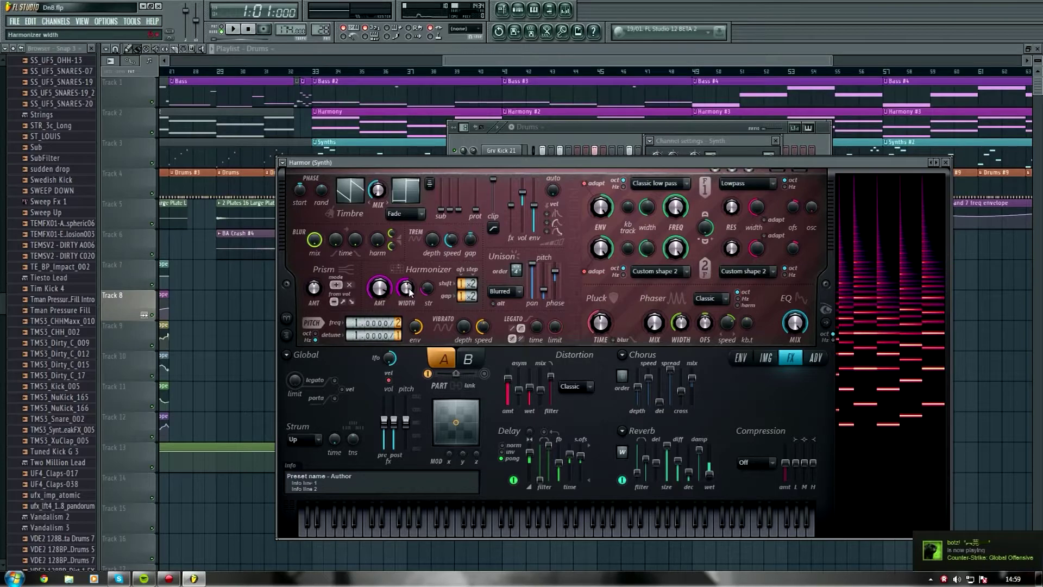
# - Play the arrangement from bar 33 and reopen the Synth channel's Harmor instrument during playback
pyautogui.press('space')
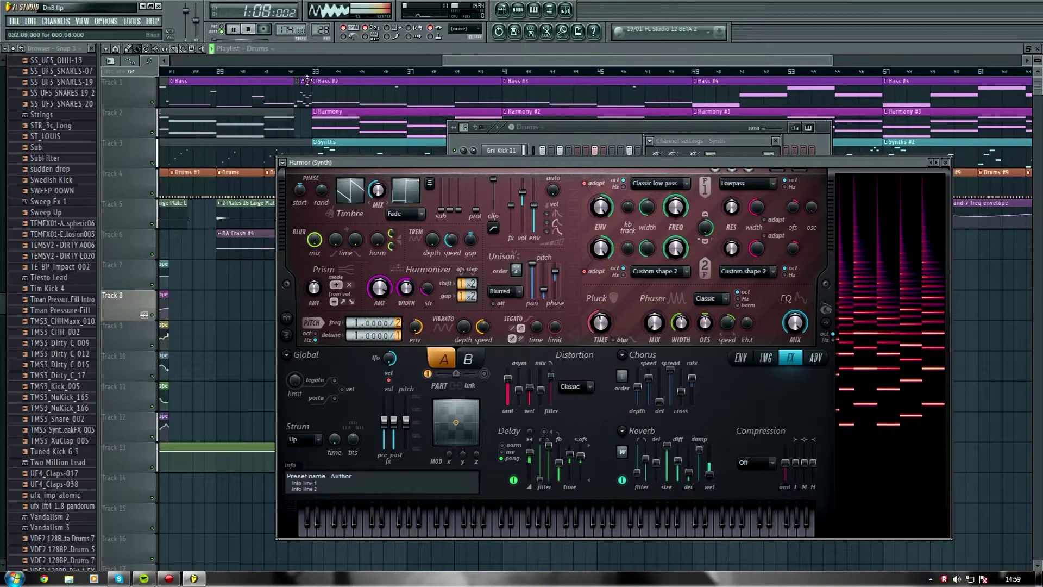
pyautogui.click(322, 71)
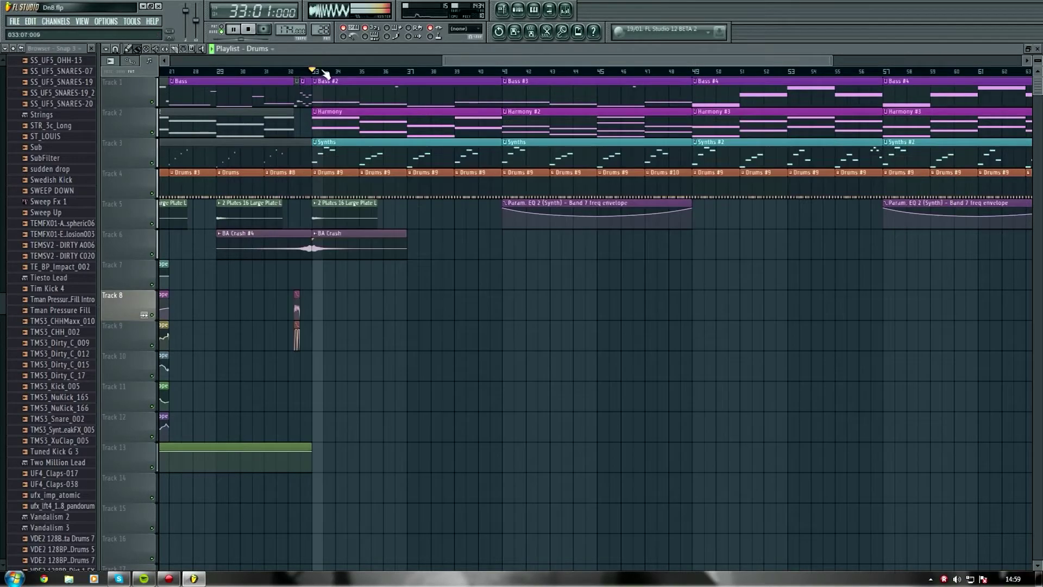
pyautogui.click(521, 15)
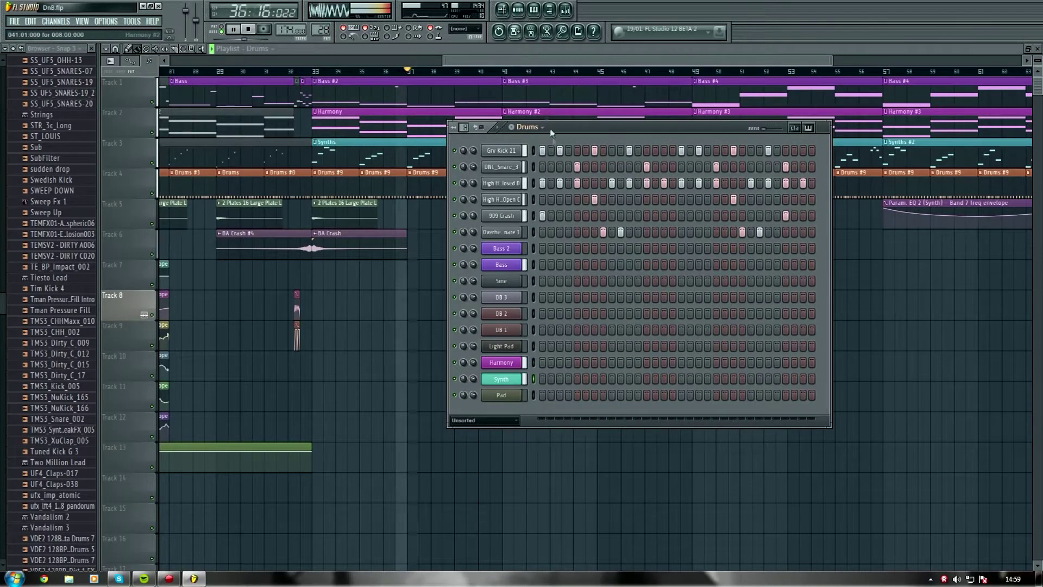
pyautogui.click(270, 71)
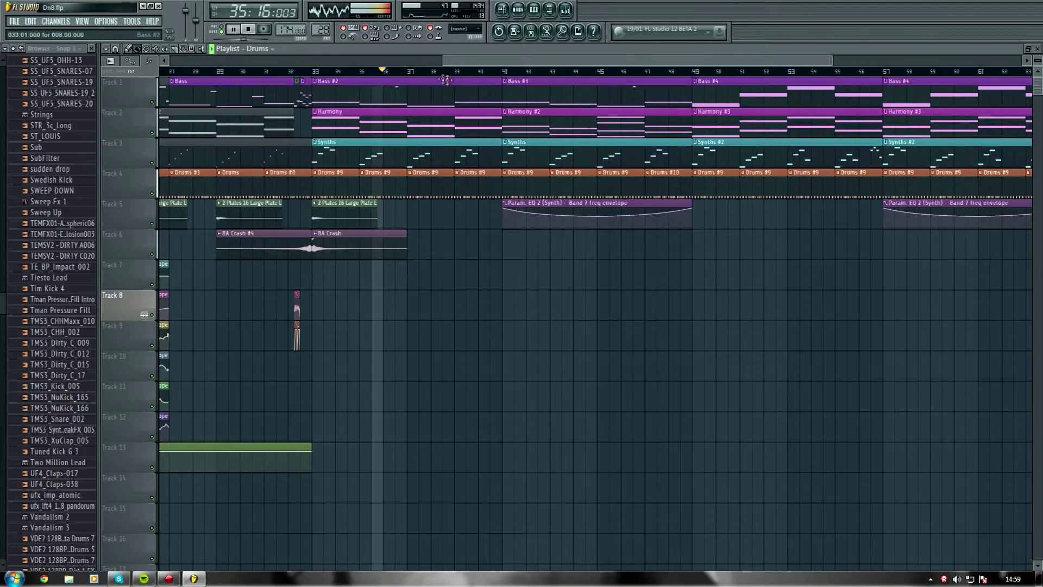
pyautogui.press('F6')
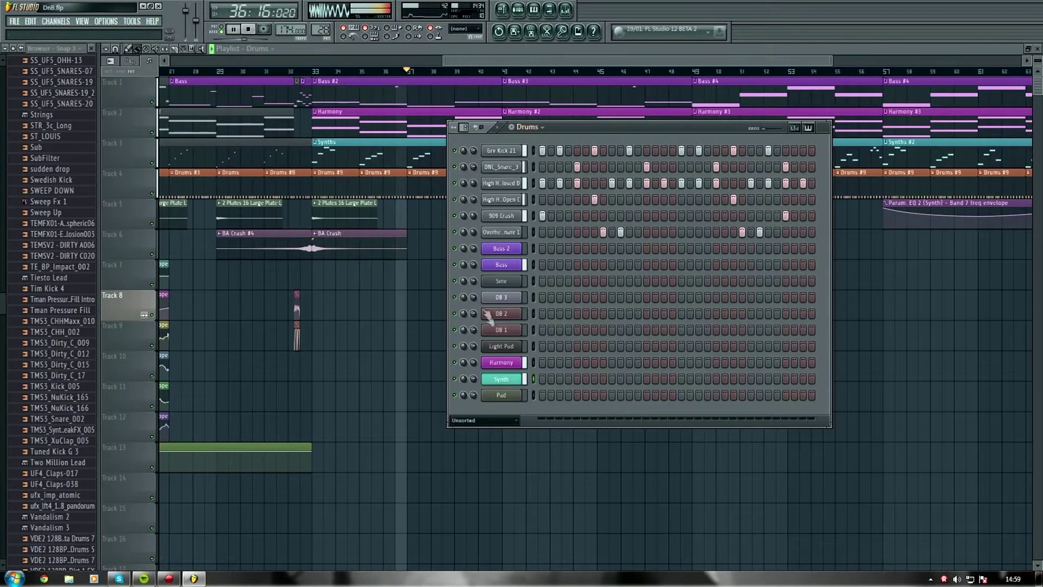
pyautogui.click(501, 379)
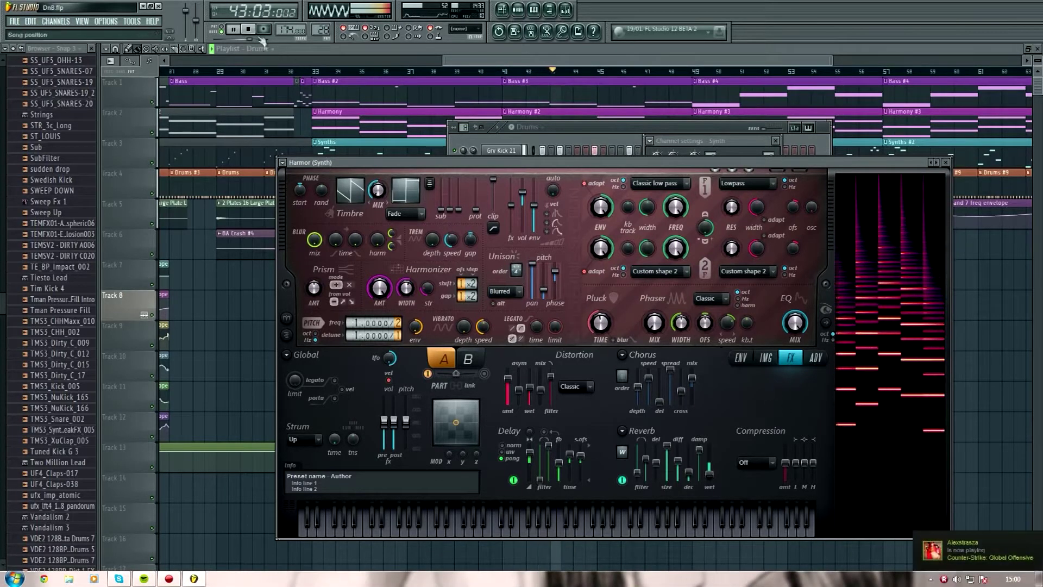
# - Return to the playlist, replay the opening bars of the Bass #2, Harmony and Synths clips from bar 33, and stop playback
pyautogui.click(524, 69)
pyautogui.scroll(-5, 530, 73)
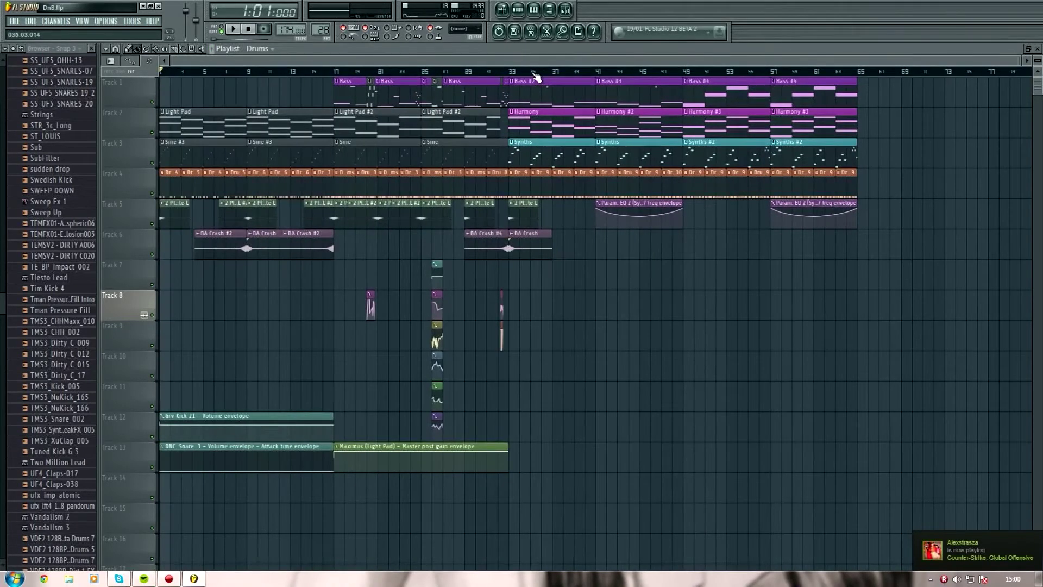
pyautogui.click(510, 74)
pyautogui.scroll(4, 519, 75)
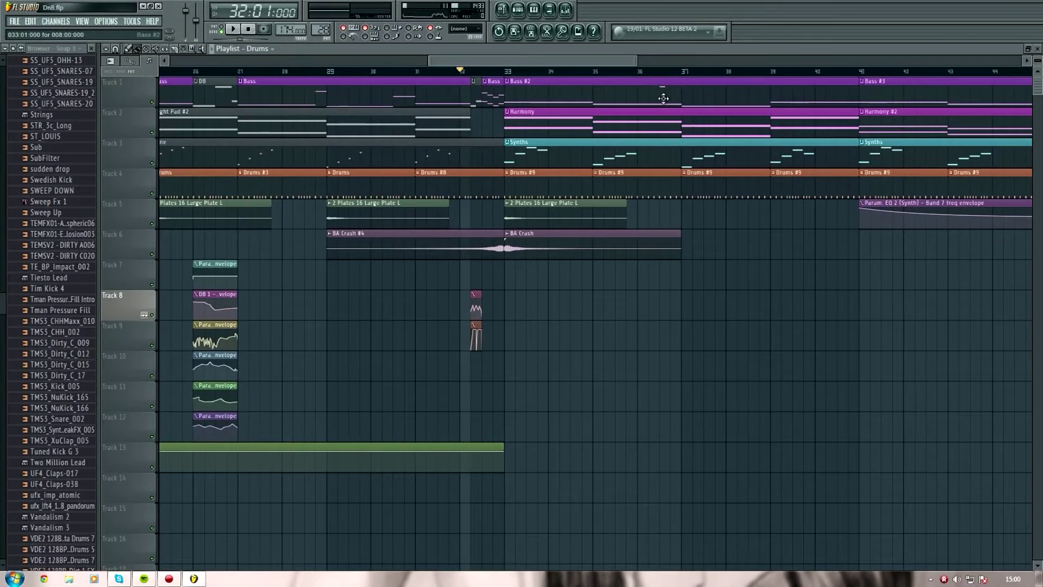
pyautogui.click(510, 72)
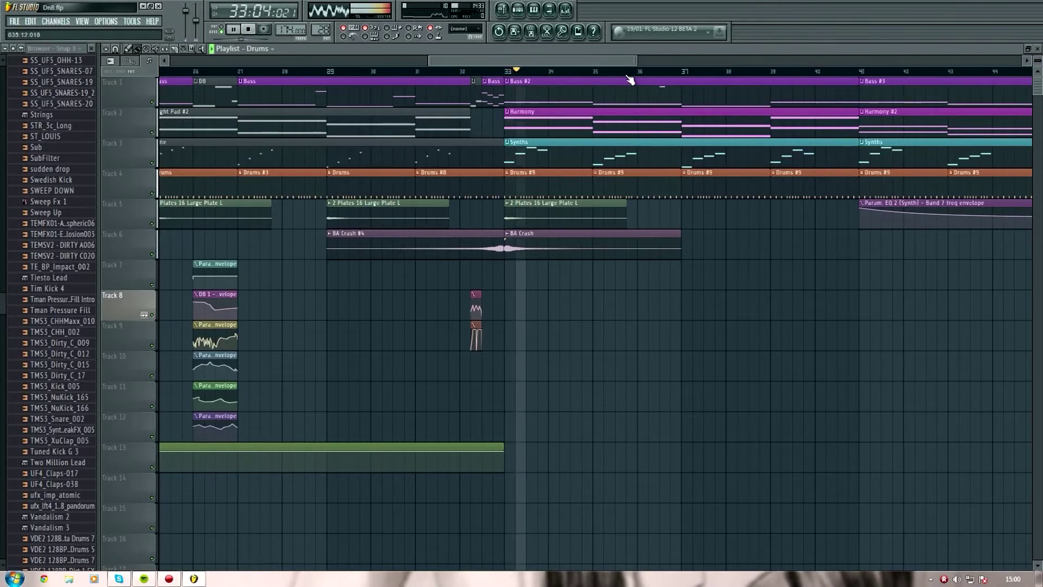
pyautogui.scroll(3, 619, 74)
pyautogui.scroll(-2, 593, 72)
pyautogui.moveTo(582, 61); pyautogui.dragTo(609, 60)
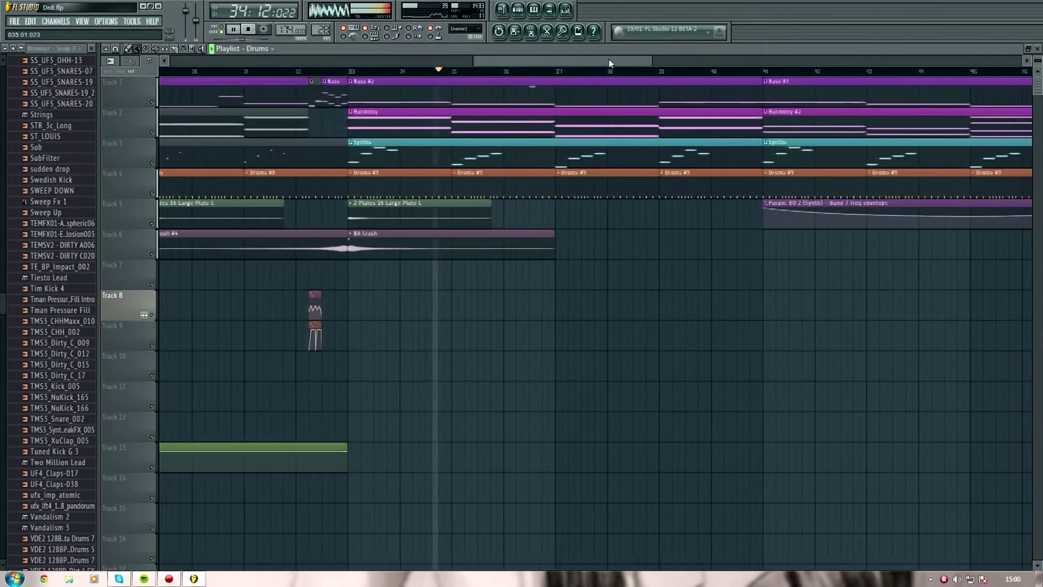
pyautogui.scroll(-1, 493, 72)
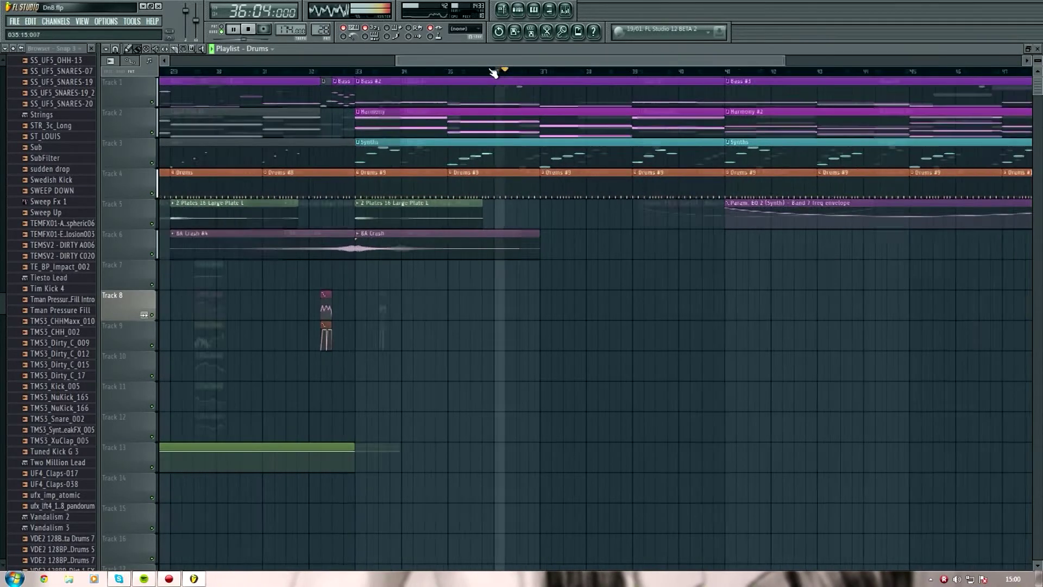
pyautogui.scroll(-3, 493, 72)
pyautogui.scroll(2, 587, 72)
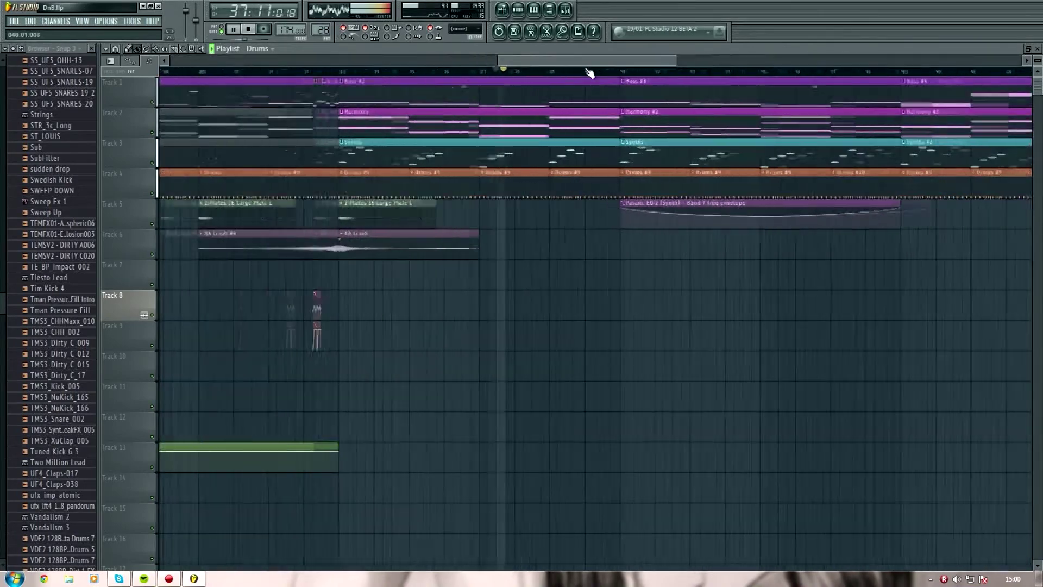
pyautogui.press('space')
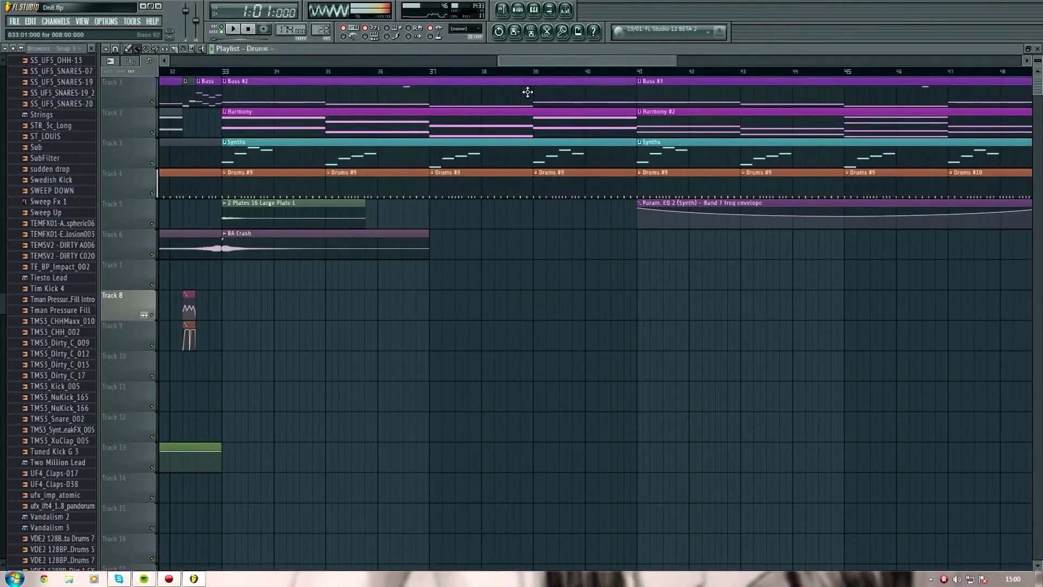
# - Open the Bass #2 pattern in the piano roll and play it on its own with all its notes in view
pyautogui.doubleClick(528, 92)
pyautogui.scroll(-4, 529, 82)
pyautogui.scroll(5, 533, 84)
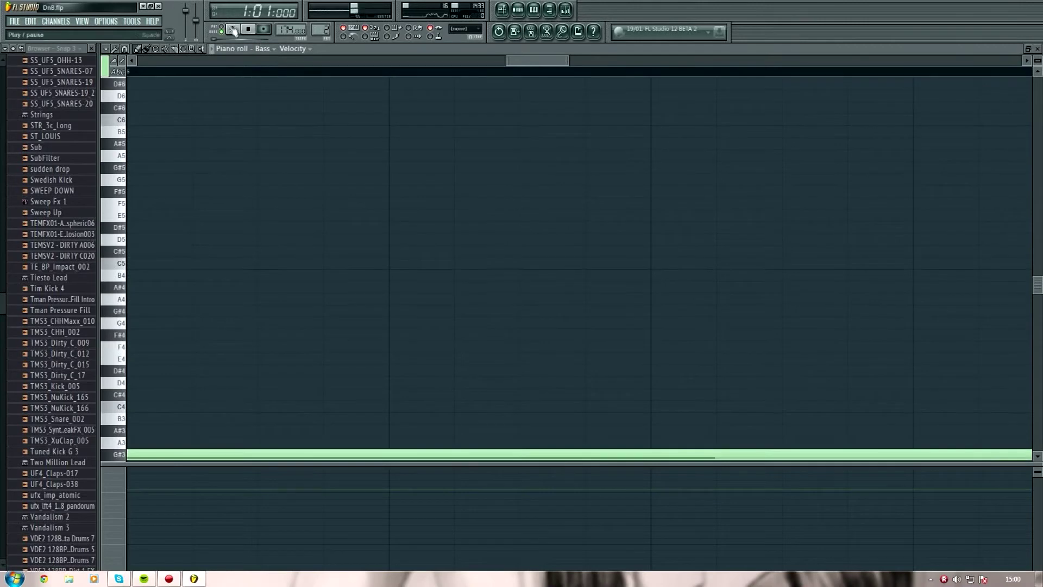
pyautogui.scroll(-5, 353, 71)
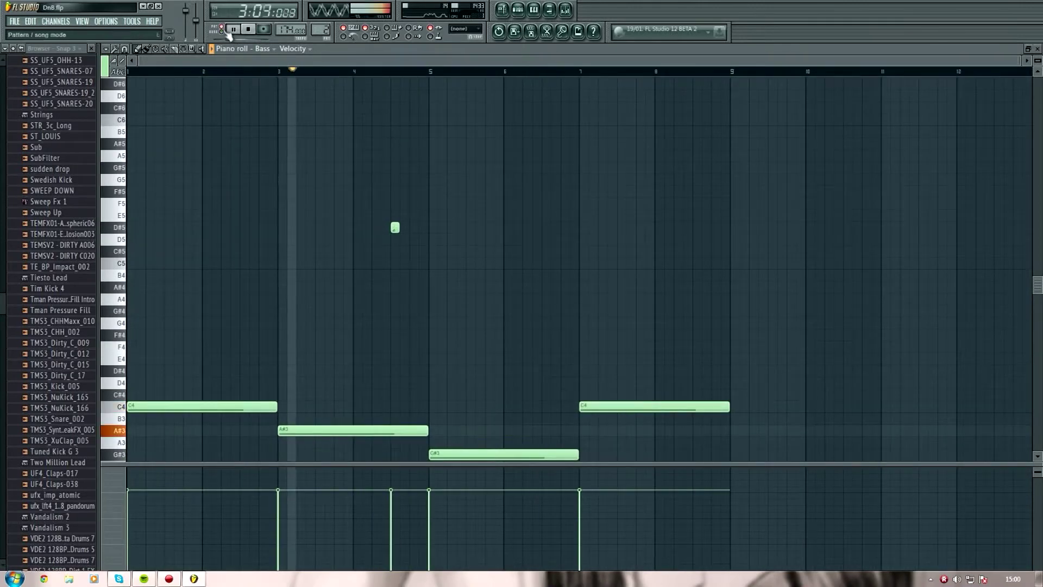
# - Loop song playback from bar 33 to bar 41 in the playlist and reopen the Bass #2 pattern in the piano roll
pyautogui.click(500, 12)
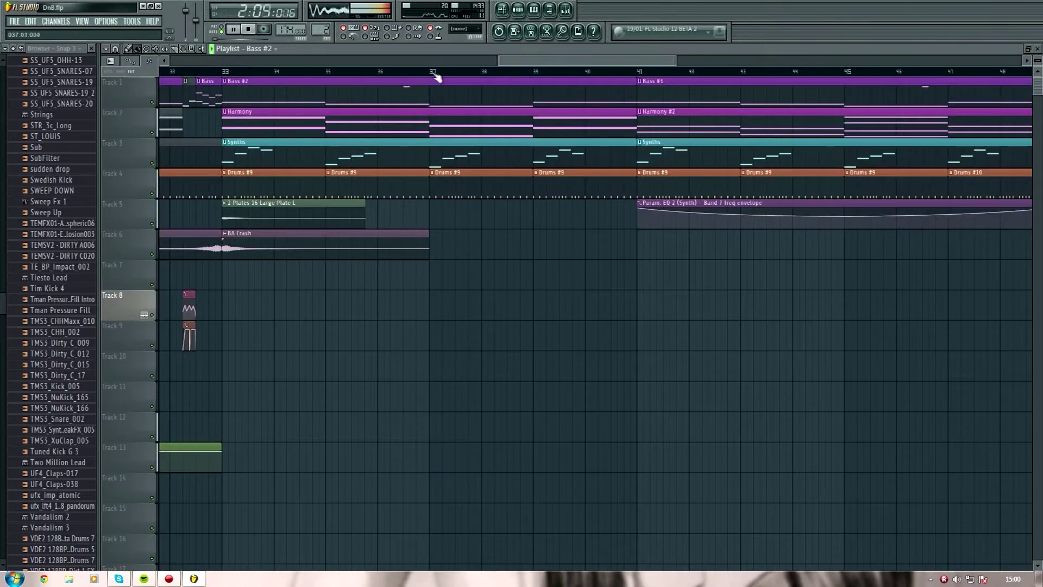
pyautogui.moveTo(231, 74); pyautogui.dragTo(637, 92)
pyautogui.click(553, 236)
pyautogui.rightClick(559, 231)
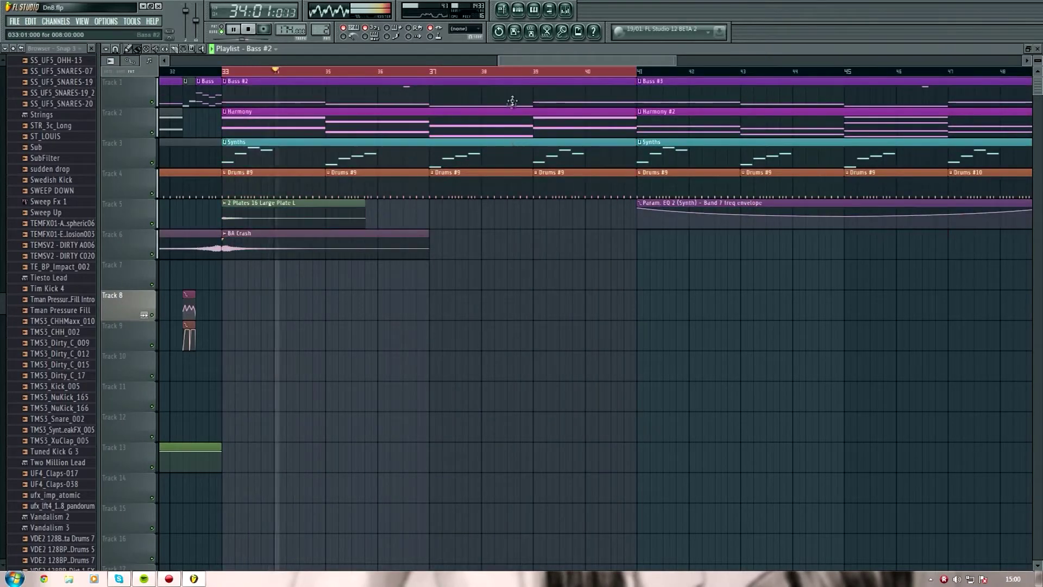
pyautogui.doubleClick(513, 99)
pyautogui.scroll(-3, 527, 73)
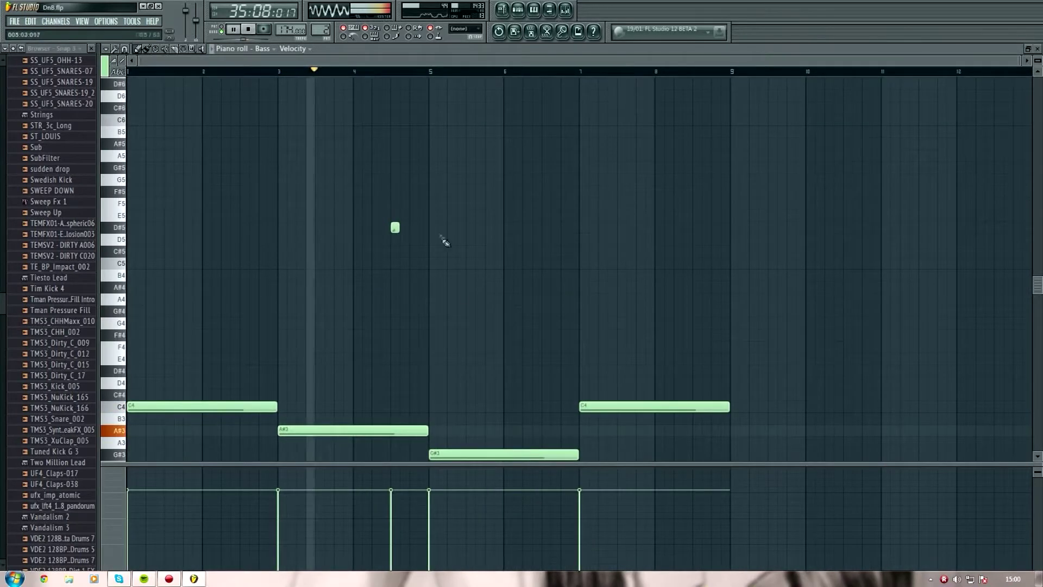
# - Add a short slide note near the end of bar 6, audition it at different pitches in the loop, and set it to D#5
pyautogui.scroll(-2, 467, 282)
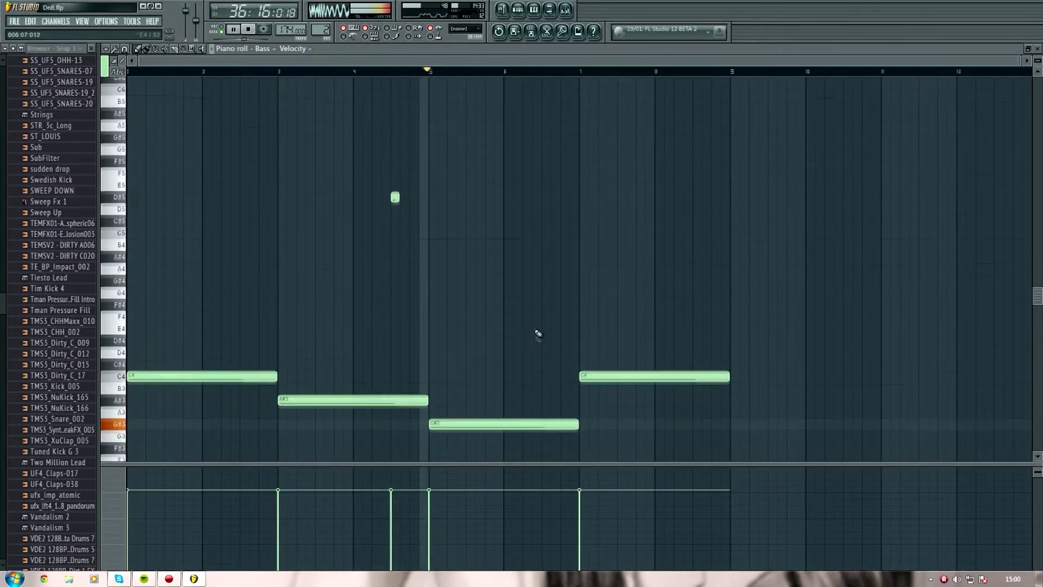
pyautogui.click(565, 215)
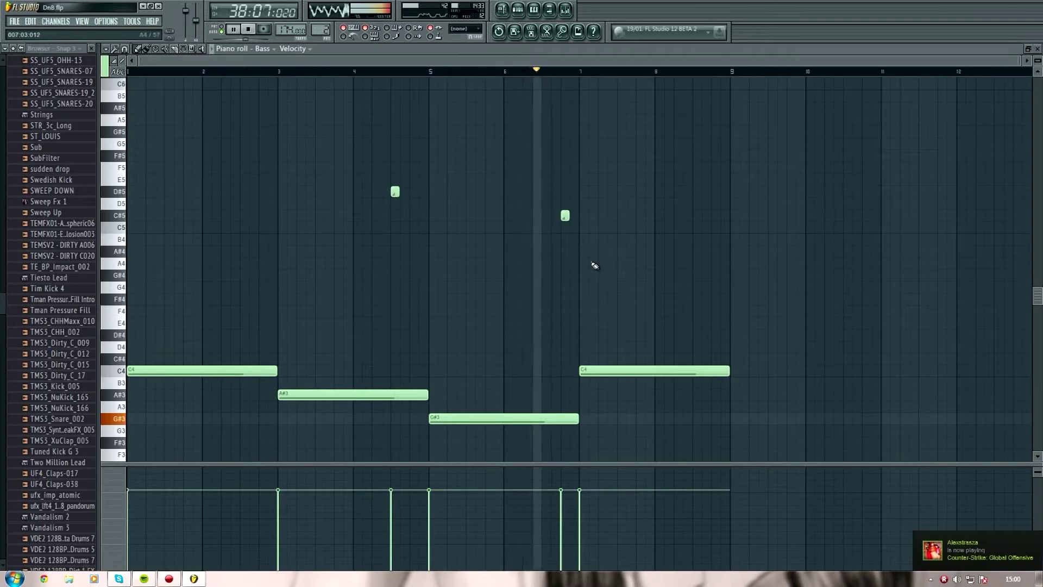
pyautogui.moveTo(565, 215); pyautogui.dragTo(565, 203)
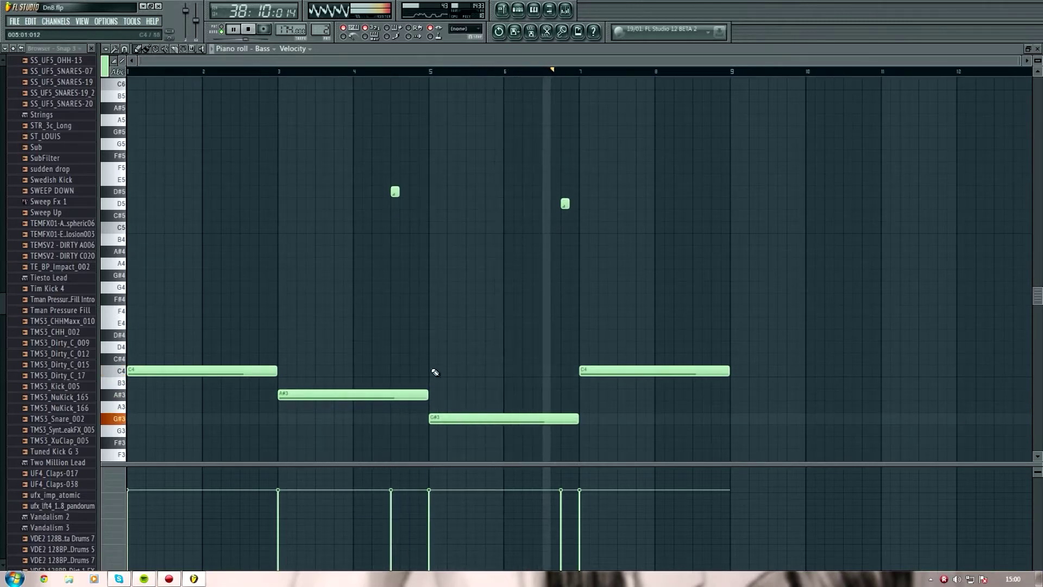
pyautogui.press('space')
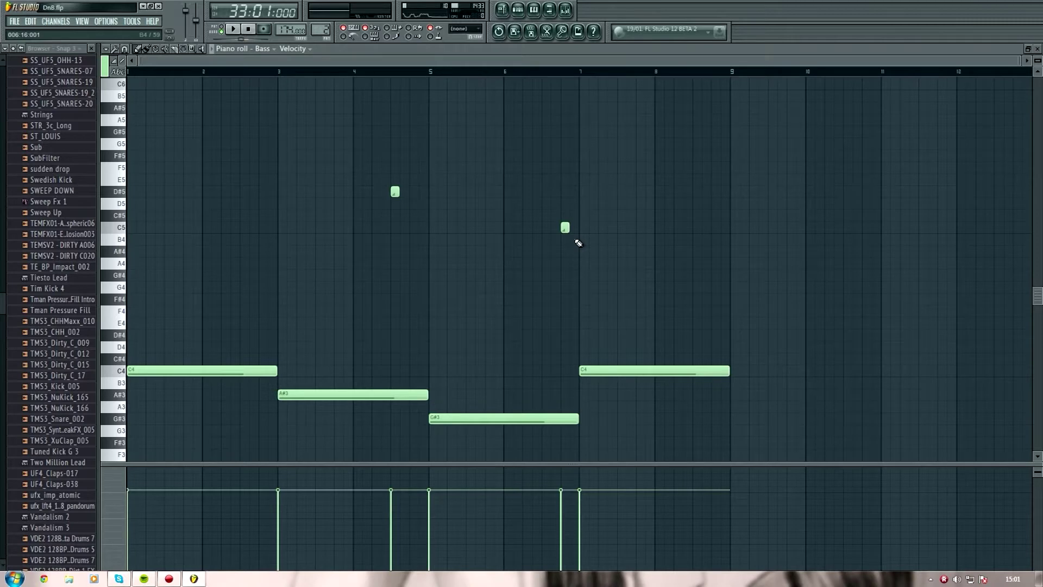
pyautogui.press('space')
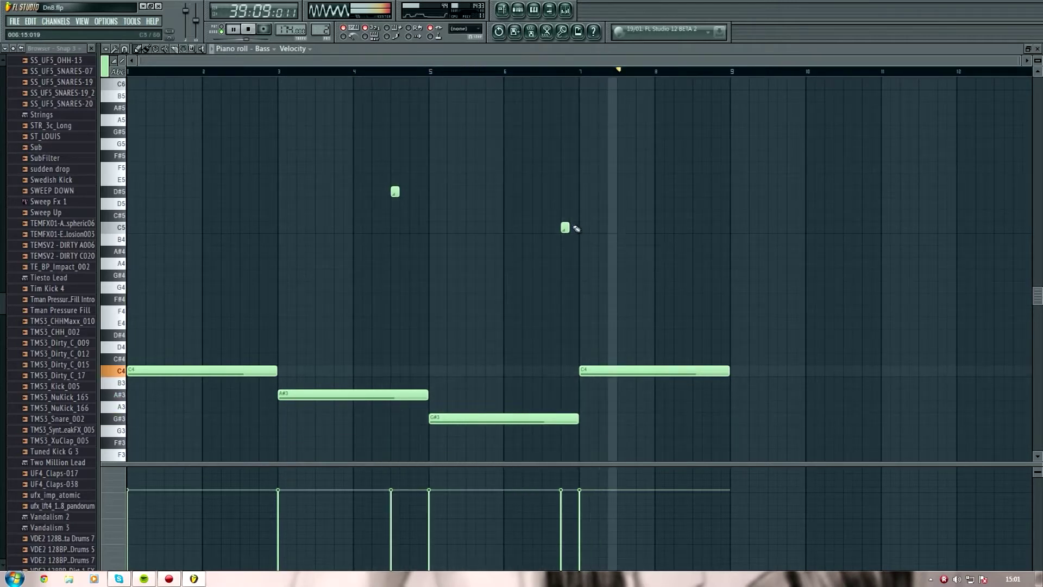
pyautogui.press('space')
pyautogui.press('space')
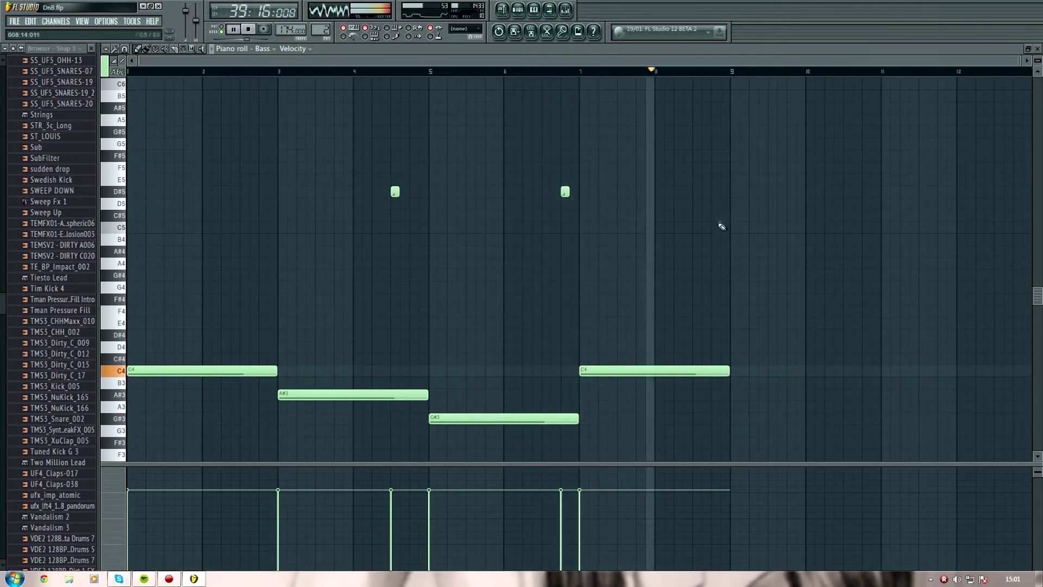
# - Try a short slide note on G#4 near the end of bar 8, play the loop with it, and remove it
pyautogui.press('space')
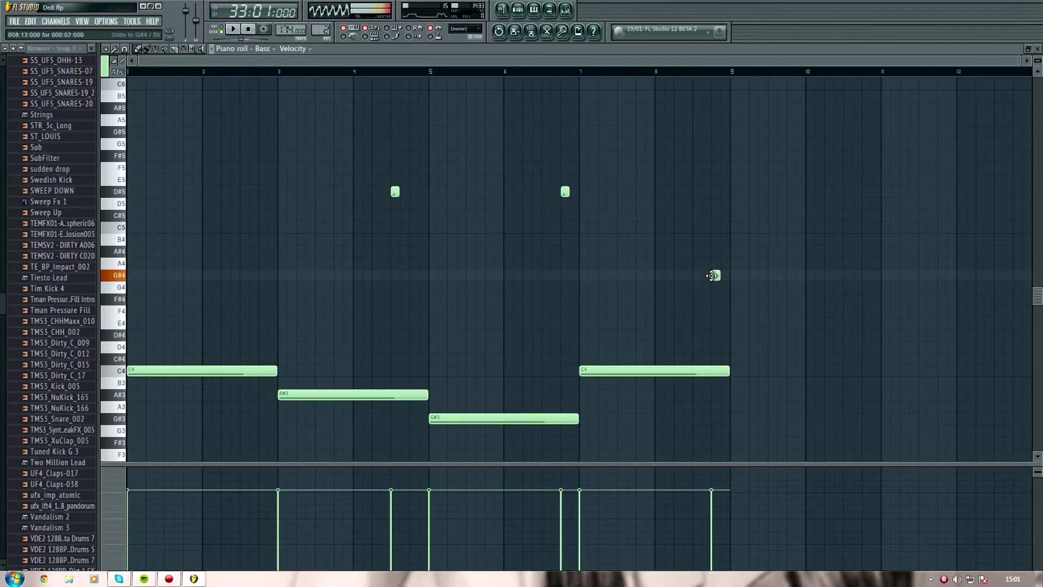
pyautogui.press('space')
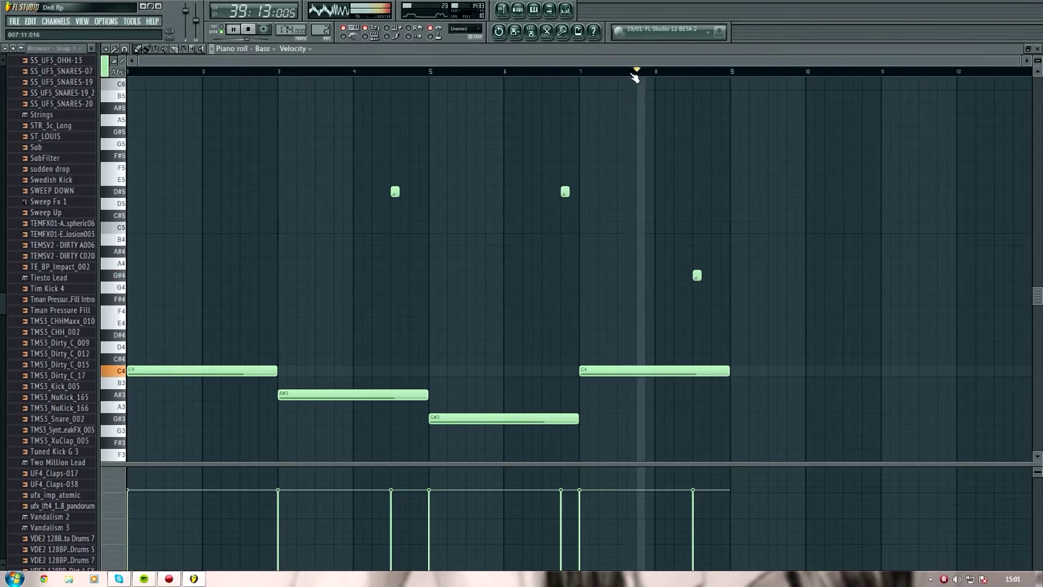
pyautogui.rightClick(697, 275)
pyautogui.press('space')
# - Return to the playlist, clear the loop region, and play the arrangement from bar 33 into the clips at bar 57
pyautogui.click(502, 9)
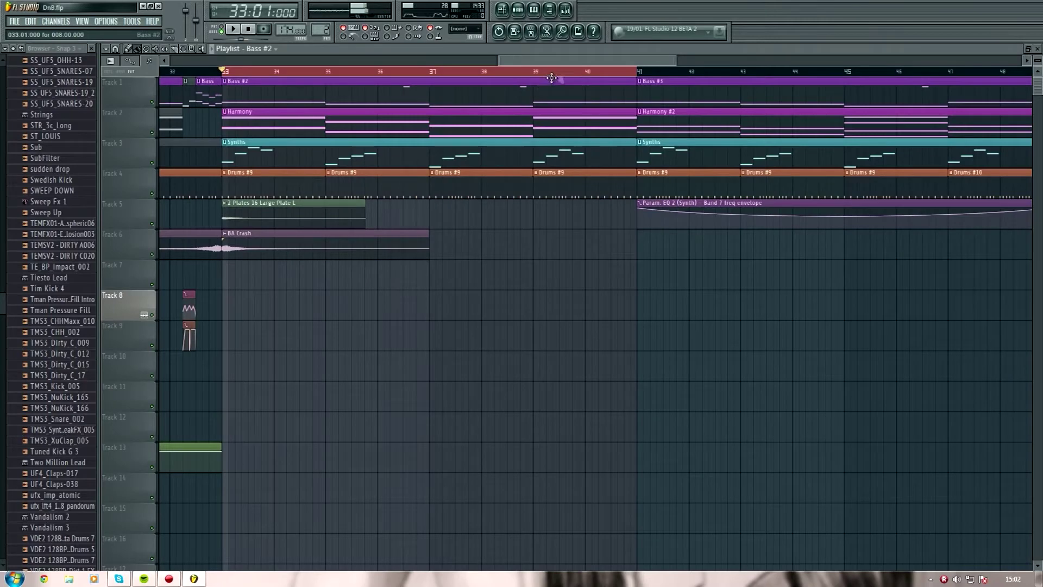
pyautogui.click(226, 74)
pyautogui.press('space')
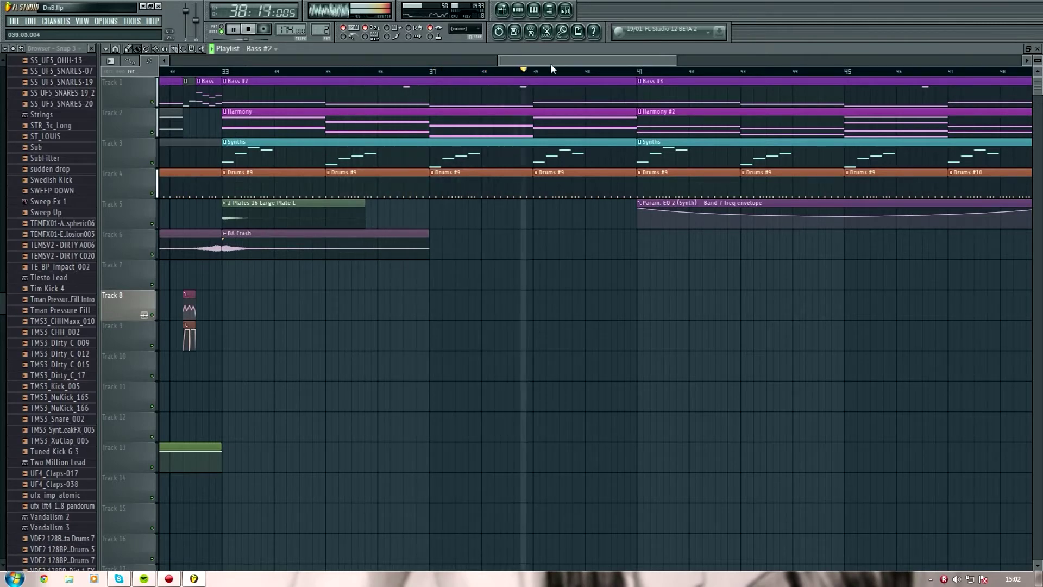
pyautogui.moveTo(561, 63); pyautogui.dragTo(620, 72)
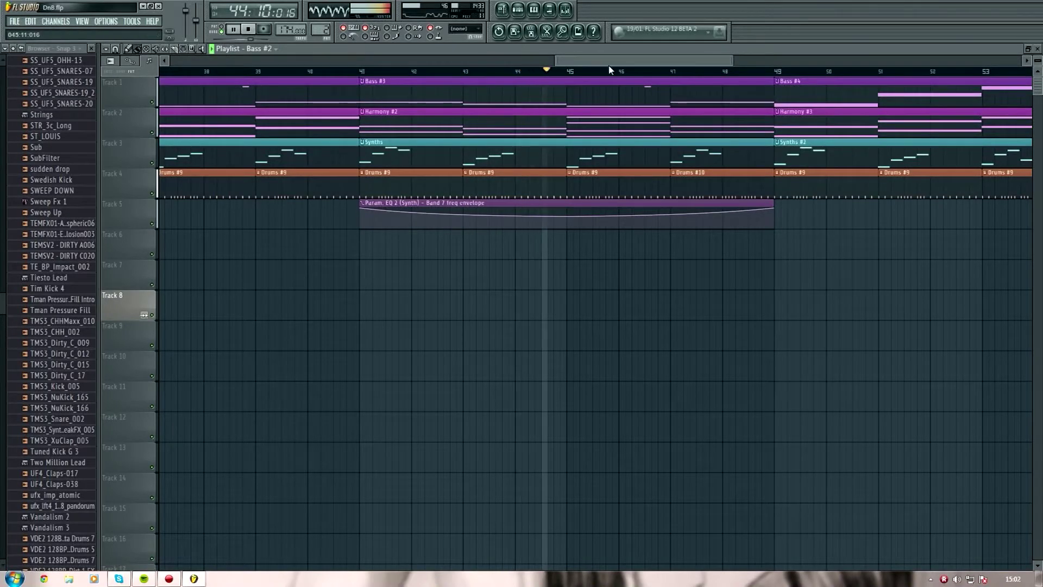
pyautogui.scroll(-2, 626, 69)
pyautogui.moveTo(622, 61); pyautogui.dragTo(700, 56)
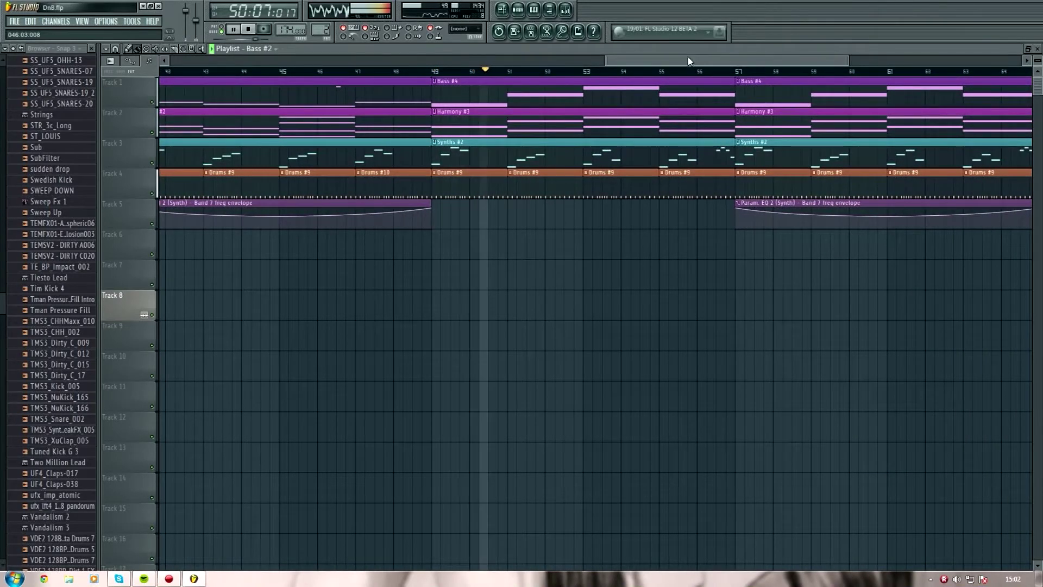
pyautogui.moveTo(669, 61); pyautogui.dragTo(689, 65)
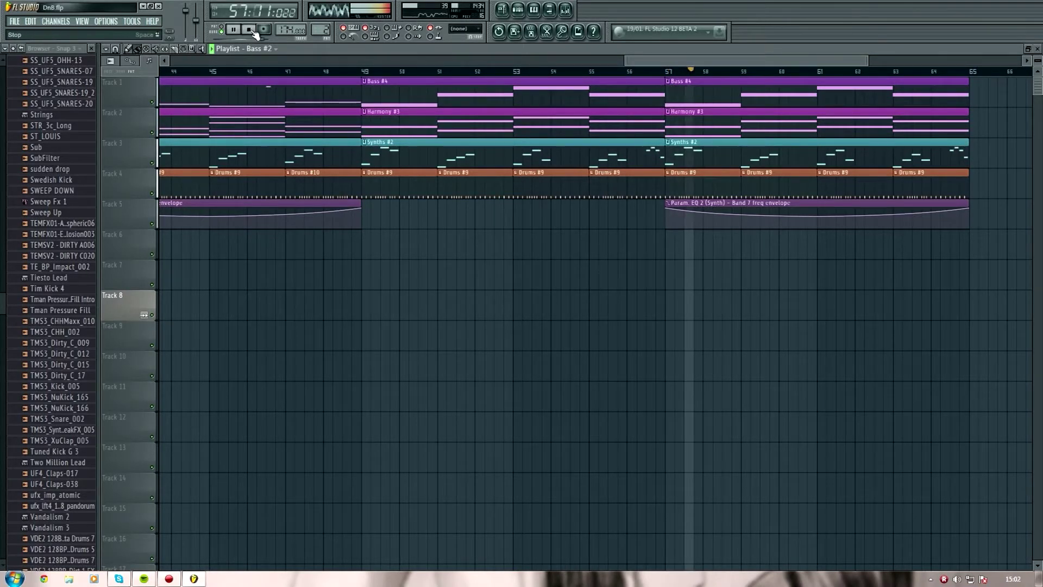
pyautogui.press('space')
# - View the Drums #10 pattern and set the playlist's playback loop to its clip, from bar 47 to bar 49
pyautogui.scroll(-3, 690, 76)
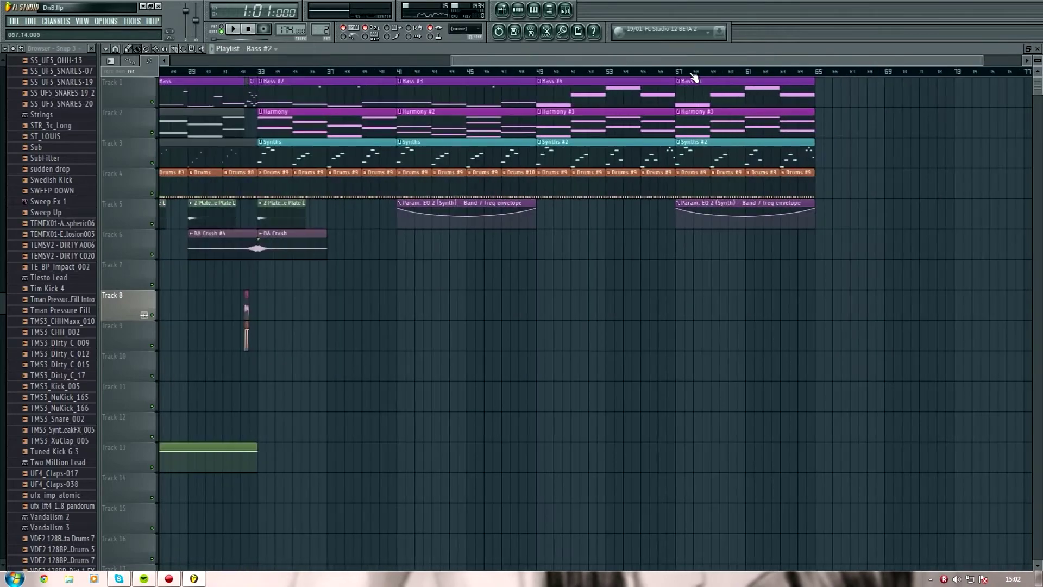
pyautogui.doubleClick(527, 184)
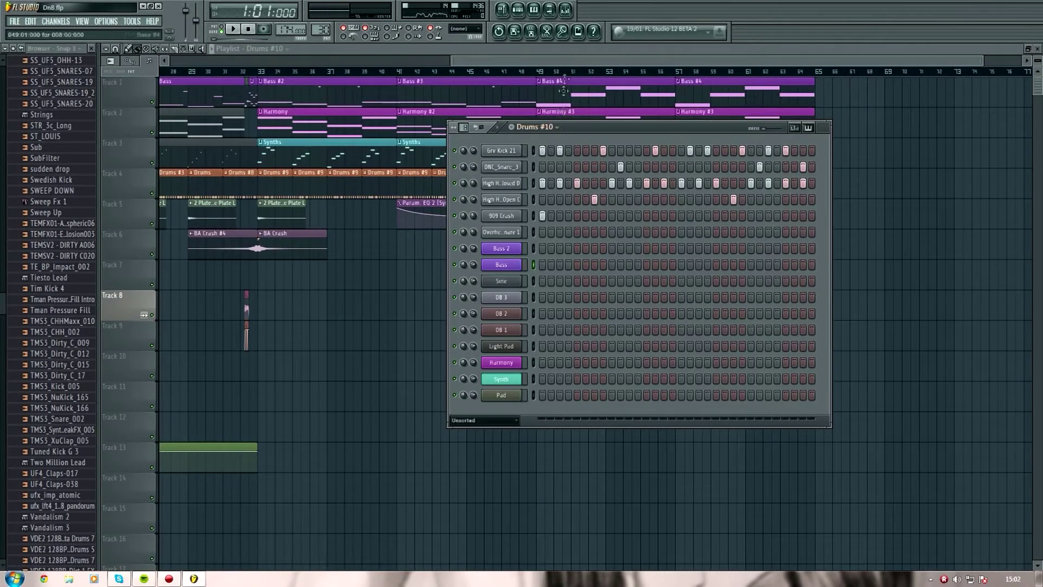
pyautogui.click(478, 68)
pyautogui.moveTo(485, 68); pyautogui.dragTo(669, 72)
pyautogui.scroll(3, 614, 74)
pyautogui.scroll(2, 613, 74)
pyautogui.rightClick(668, 82)
pyautogui.click(673, 77)
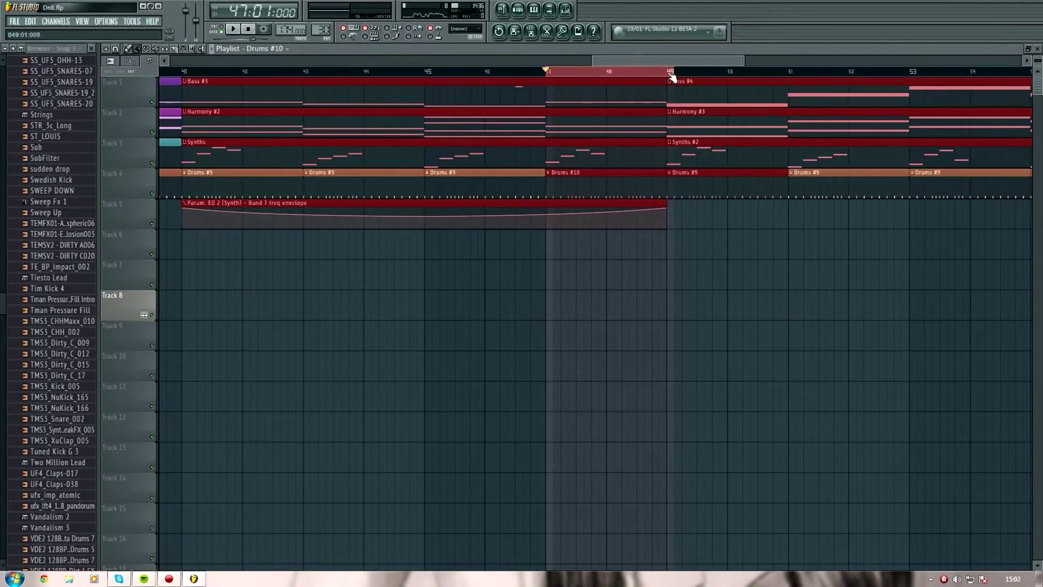
pyautogui.keyDown('ctrl'); pyautogui.click(724, 286); pyautogui.keyUp('ctrl')
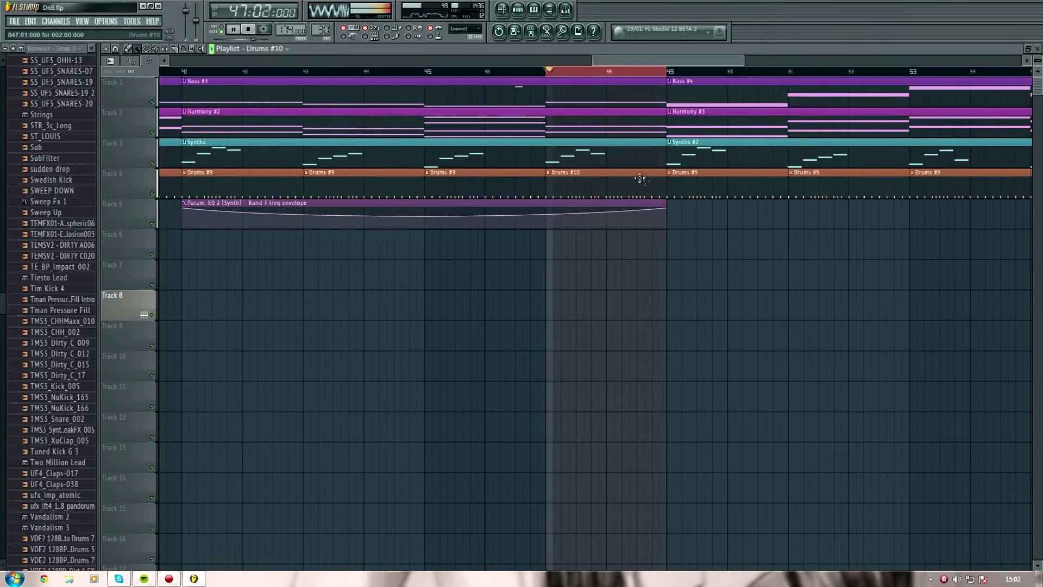
pyautogui.click(224, 28)
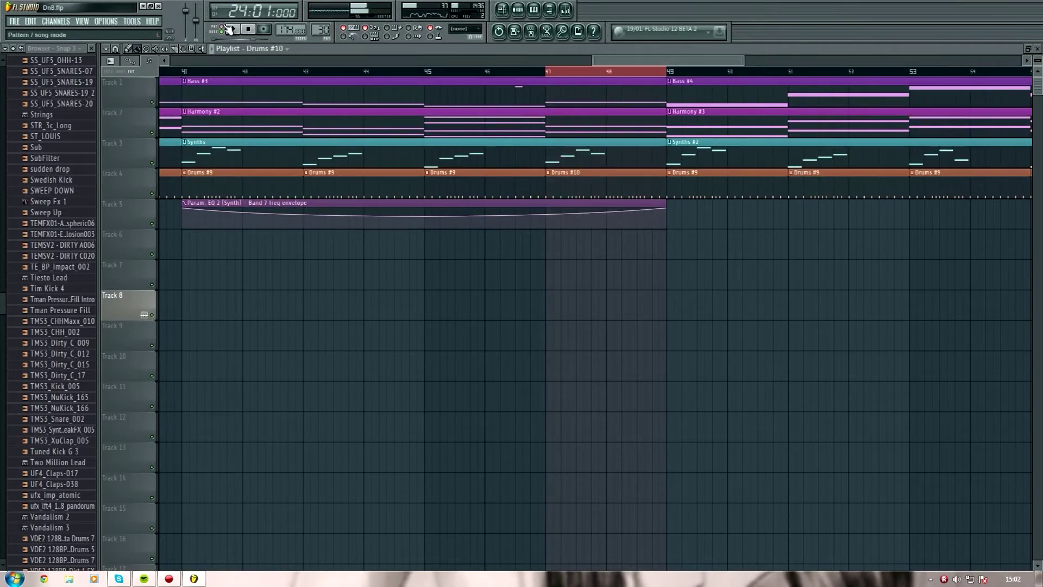
# - Reopen the Drums #10 pattern in the step sequencer and play the looped section with its steps in view
pyautogui.doubleClick(567, 184)
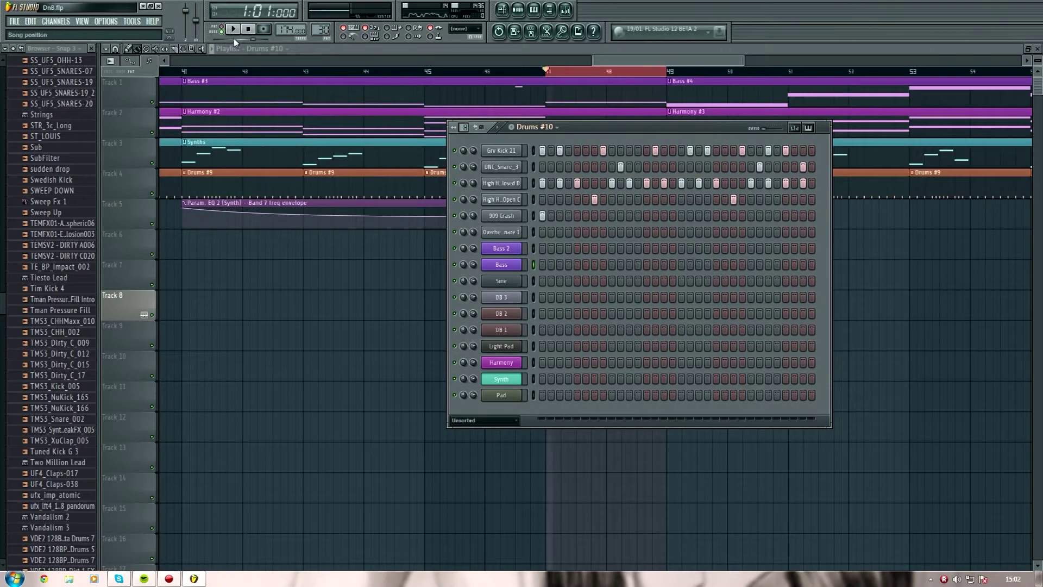
pyautogui.press('space')
pyautogui.moveTo(677, 131); pyautogui.dragTo(511, 191)
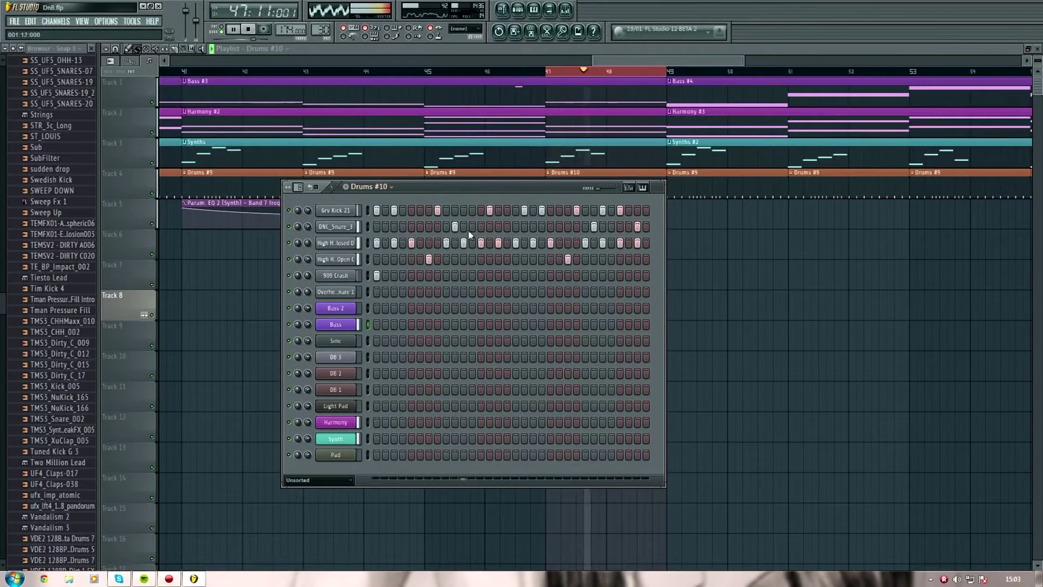
pyautogui.press('space')
pyautogui.press('space')
pyautogui.press('space')
# - Try shifting the Grv Kick 21 hits in the second half of Drums #10 to steps 22, 28 and 30
pyautogui.click(551, 211)
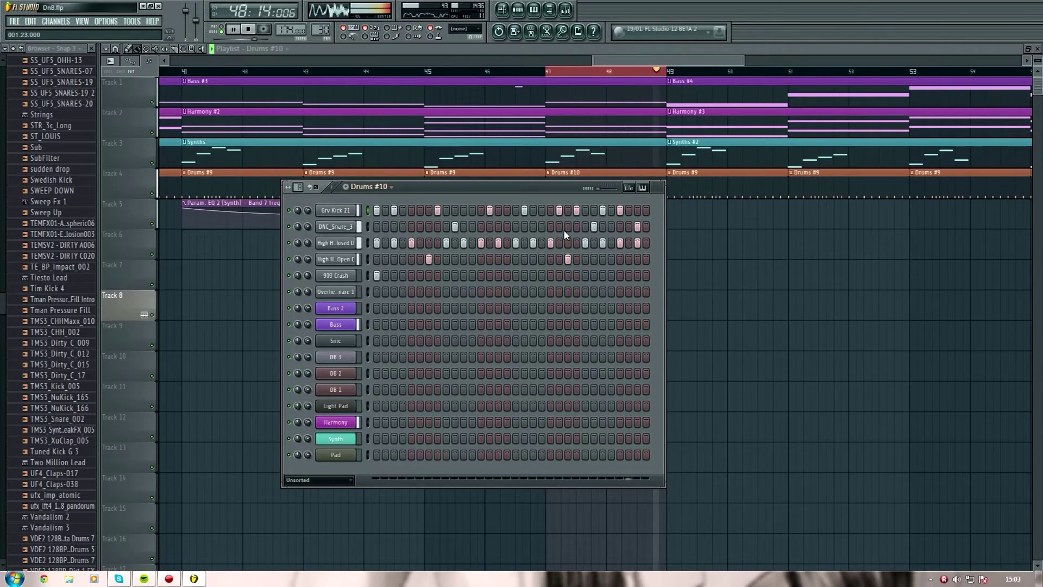
pyautogui.click(602, 211)
pyautogui.click(611, 211)
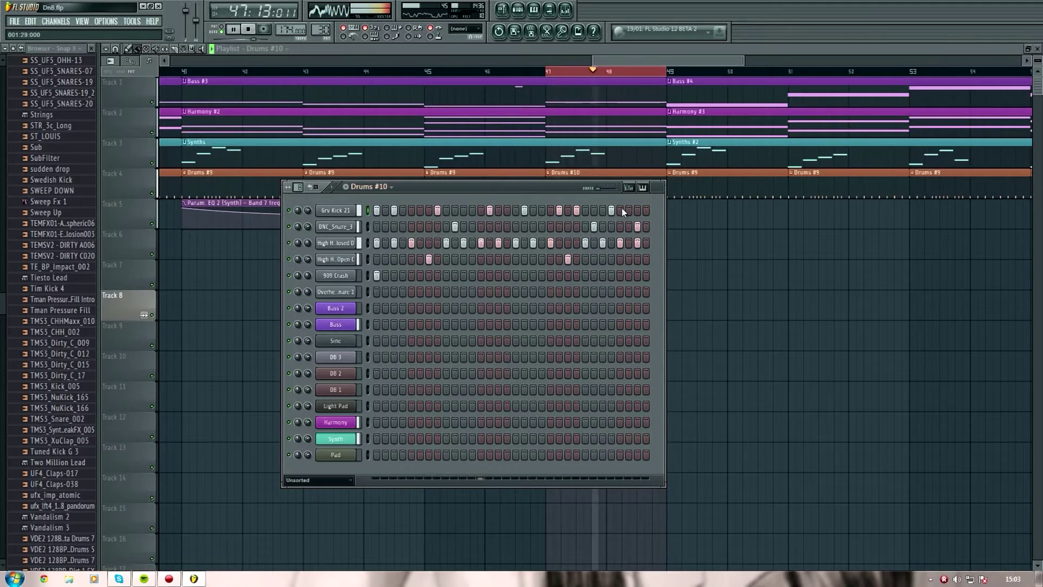
pyautogui.click(629, 211)
pyautogui.click(644, 227)
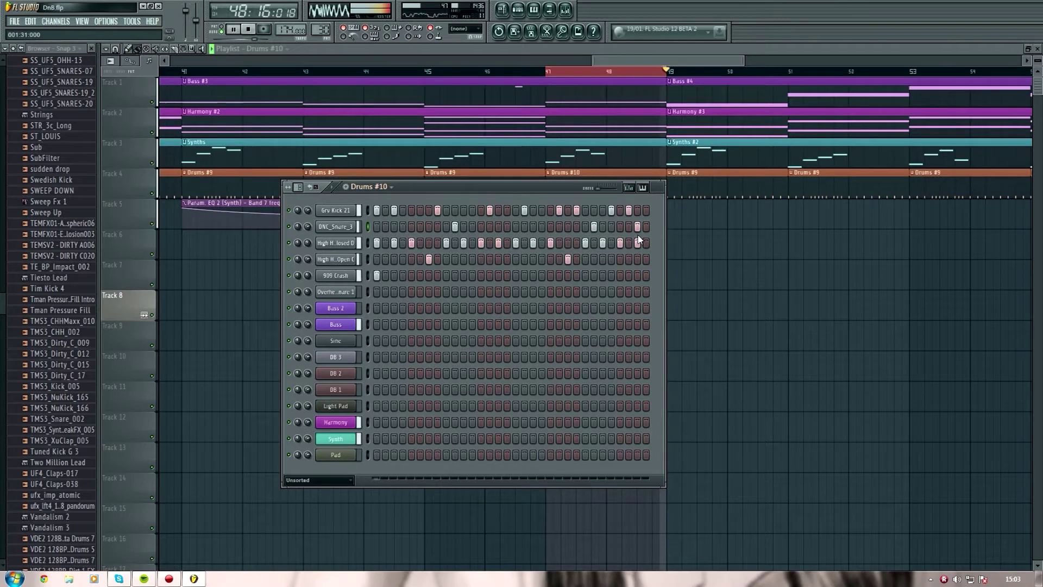
# - Restore the Grv Kick 21 hits at steps 20, 27 and 29, trying steps 21 and 28 briefly, and stop playback
pyautogui.click(619, 210)
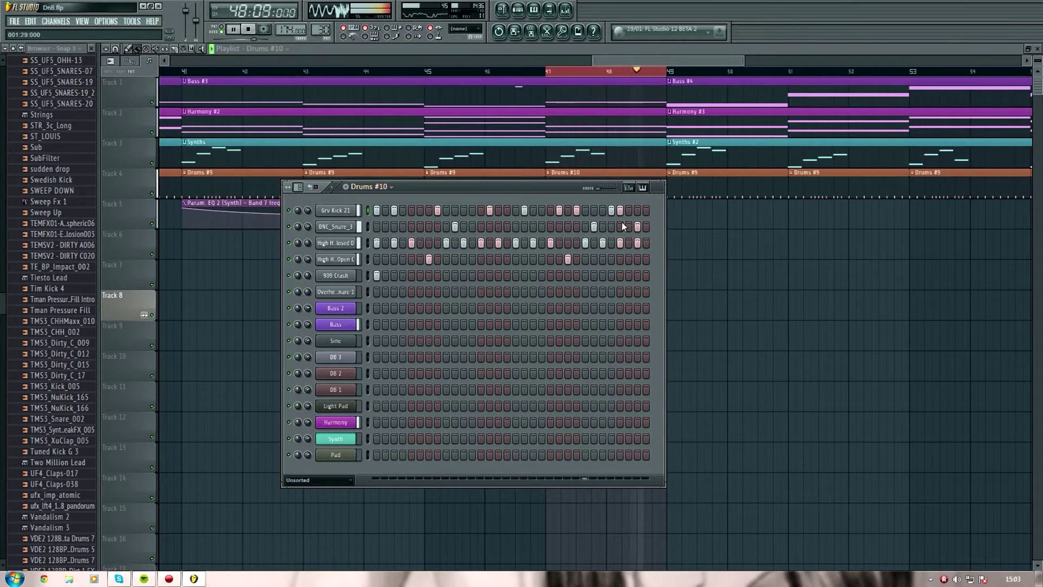
pyautogui.click(612, 210)
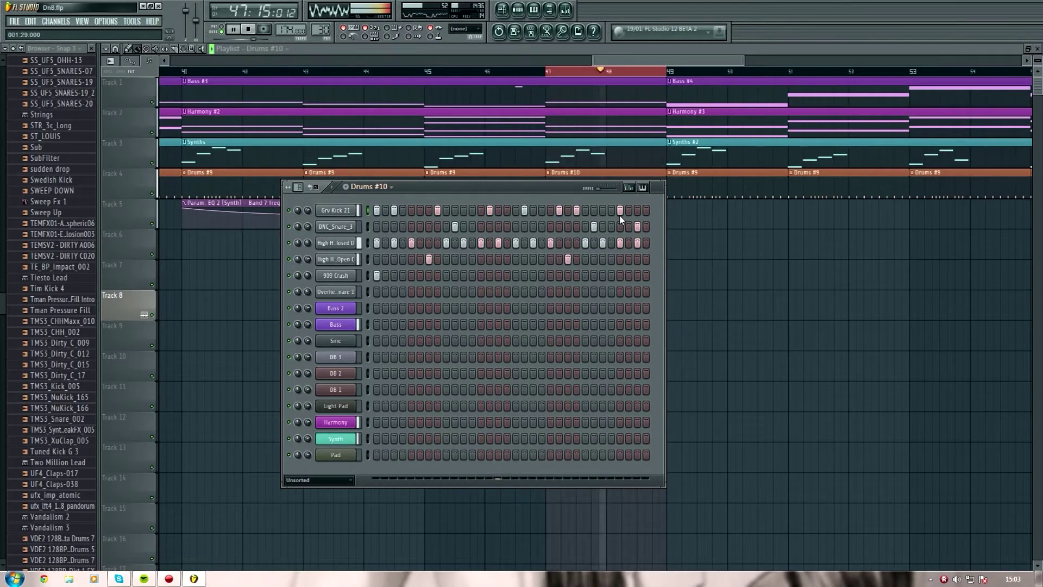
pyautogui.click(559, 210)
pyautogui.click(550, 210)
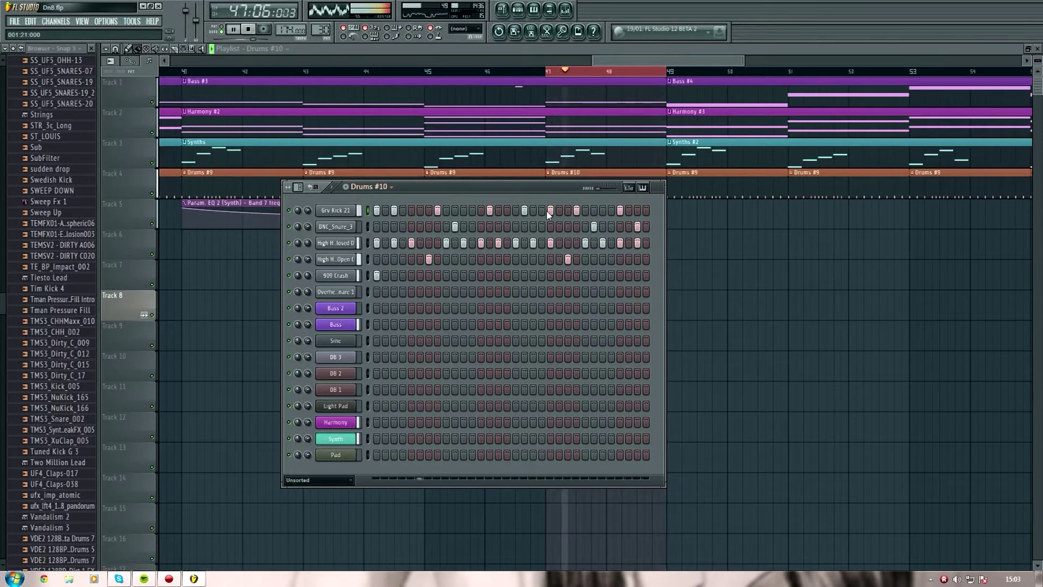
pyautogui.click(550, 210)
pyautogui.click(542, 210)
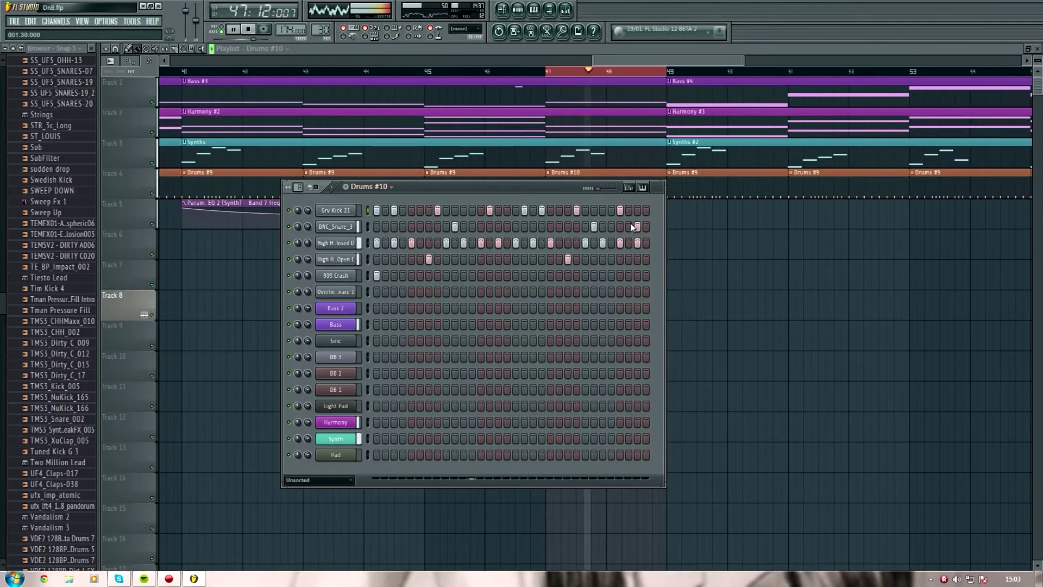
pyautogui.click(611, 210)
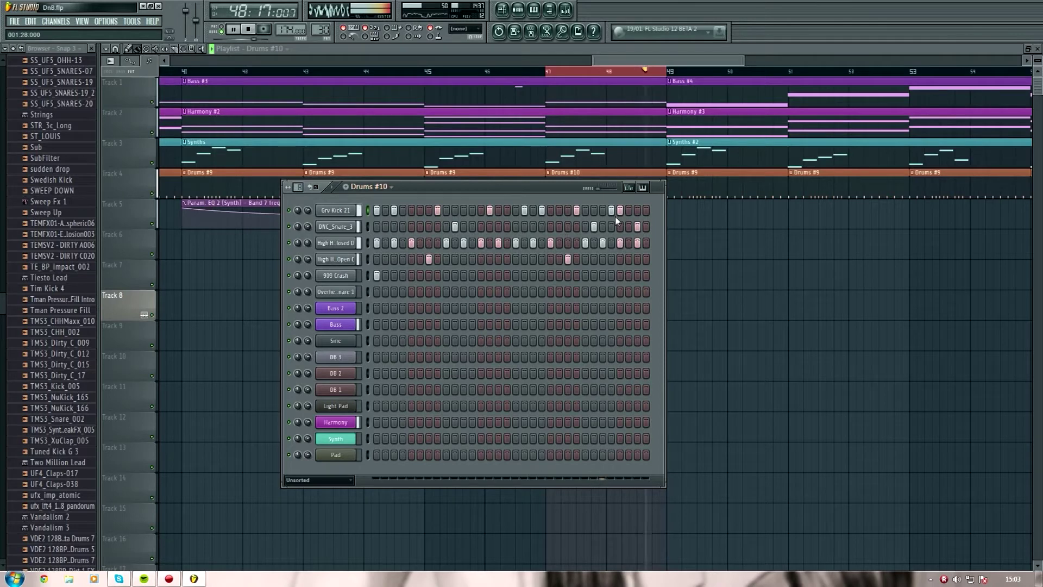
pyautogui.click(611, 211)
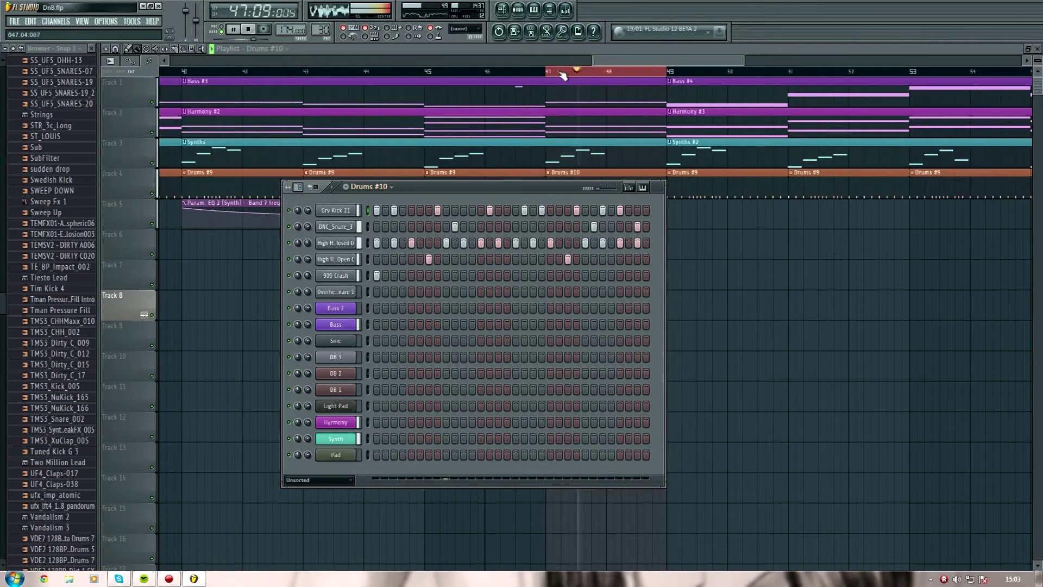
pyautogui.press('space')
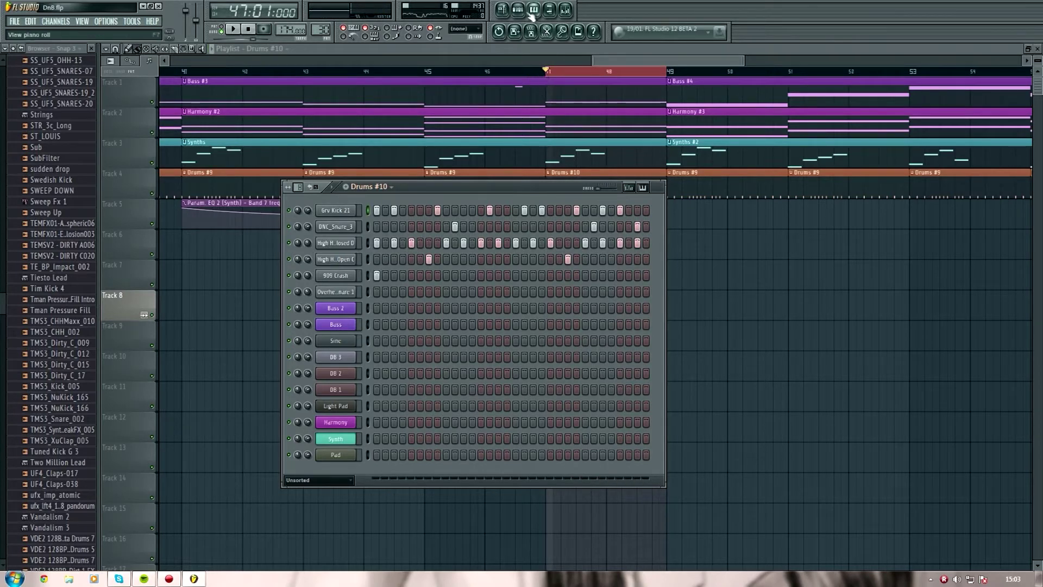
# - On the SideChain mixer track, check the first Fruity Limiter's sidechain source list and adjust its compressor threshold
pyautogui.click(568, 10)
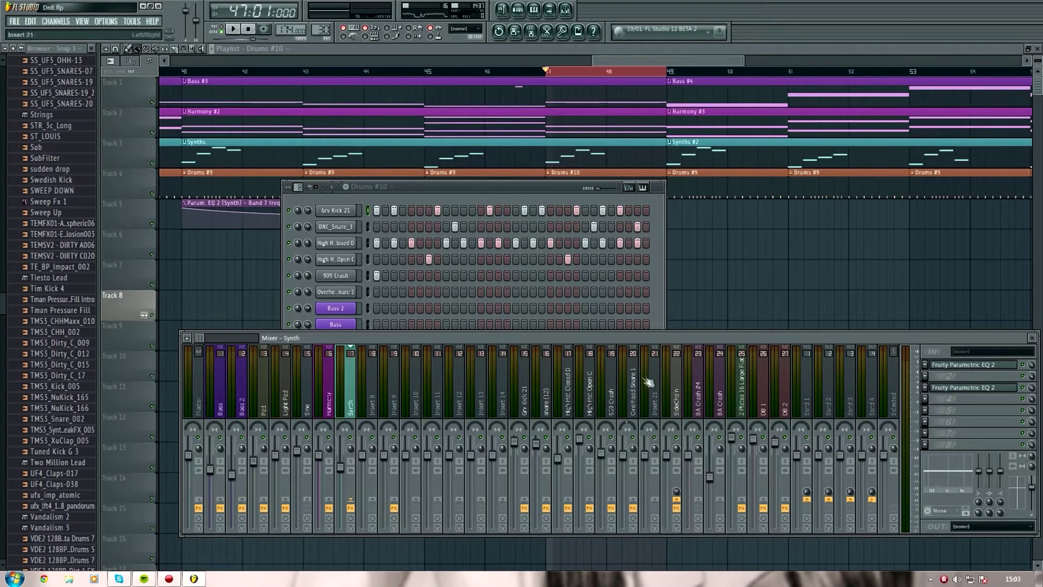
pyautogui.click(678, 383)
pyautogui.click(968, 366)
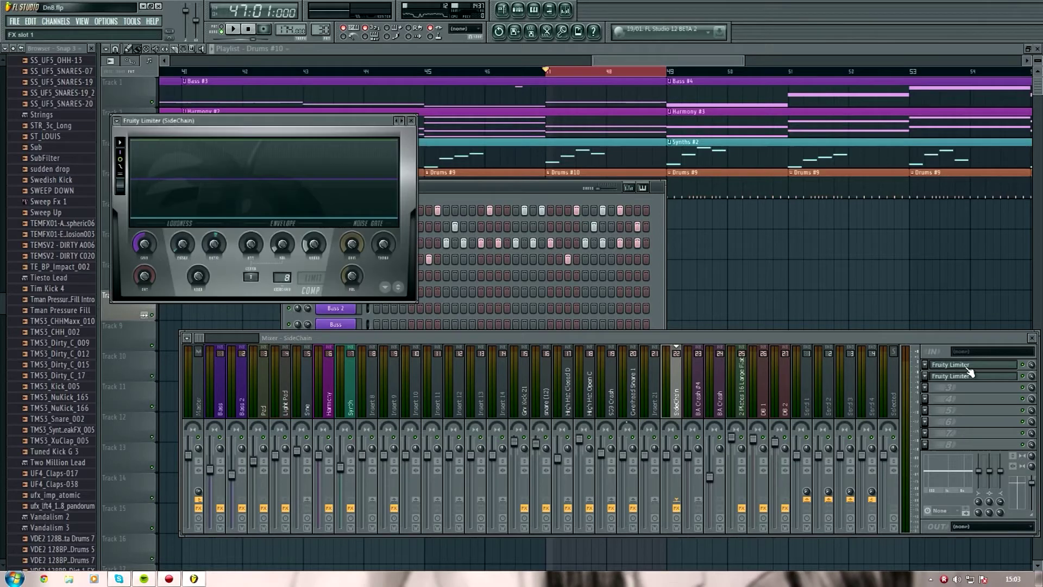
pyautogui.click(283, 278)
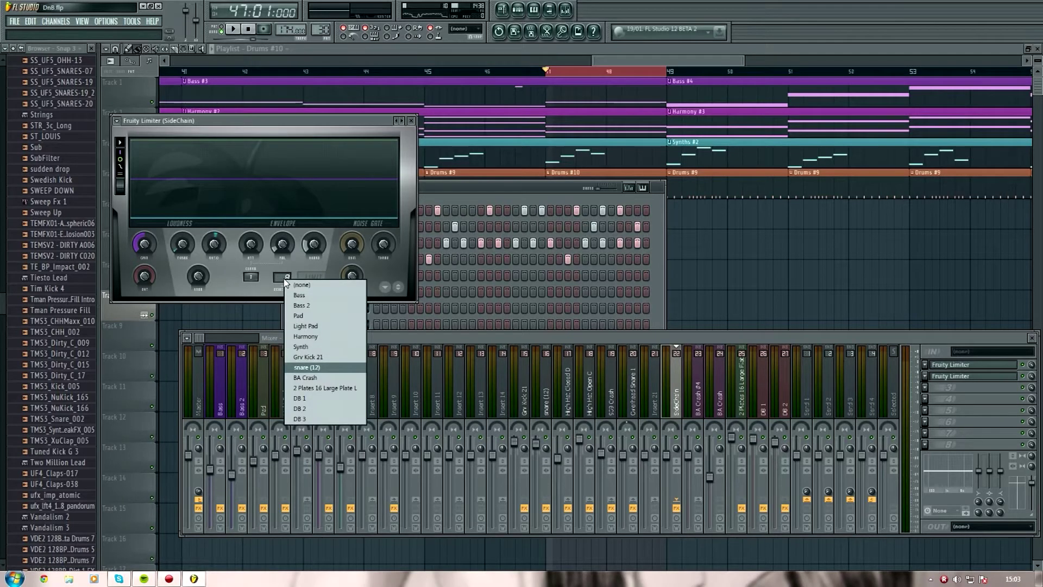
pyautogui.click(234, 291)
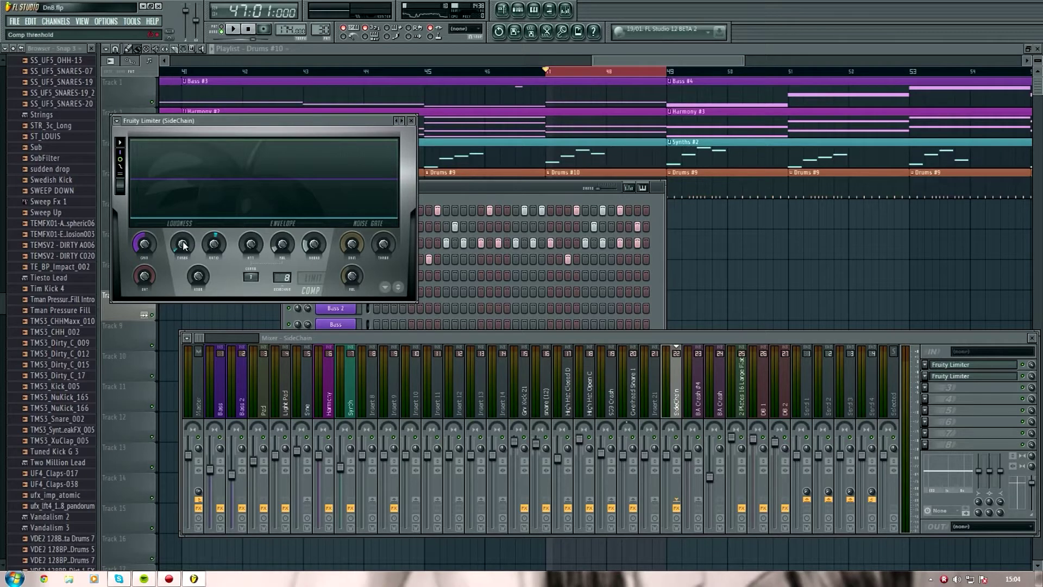
pyautogui.moveTo(183, 245); pyautogui.dragTo(184, 260)
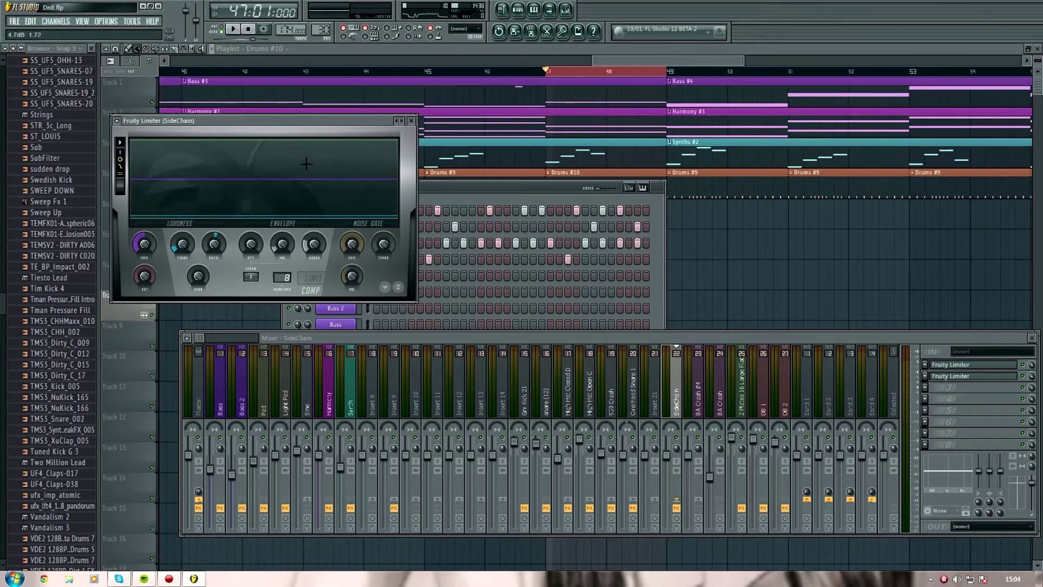
# - Play the looped section to watch the SideChain limiter's compression, and clear the playlist's loop selection to play from about bar 45
pyautogui.press('space')
pyautogui.click(506, 186)
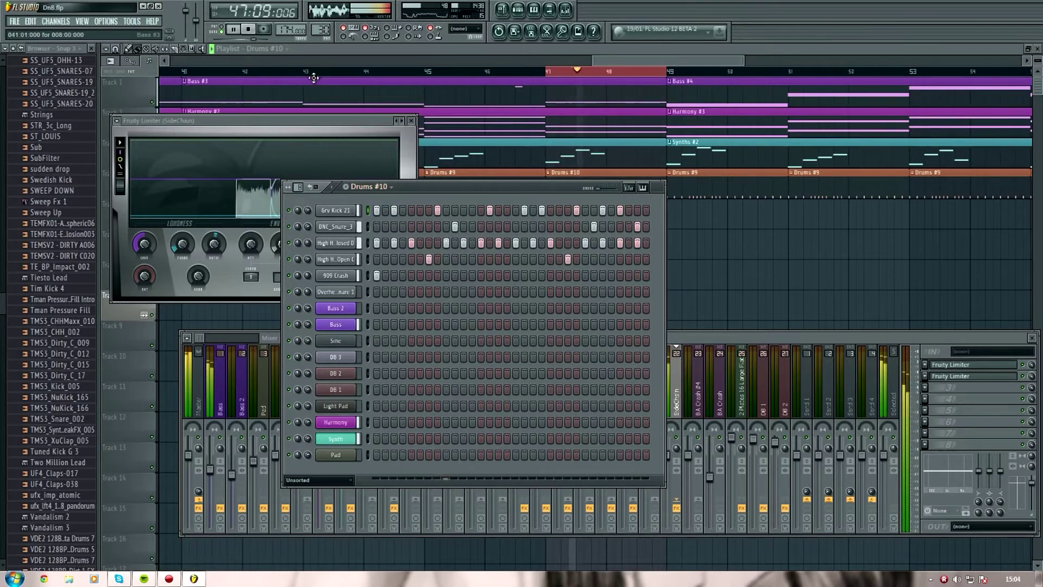
pyautogui.click(187, 244)
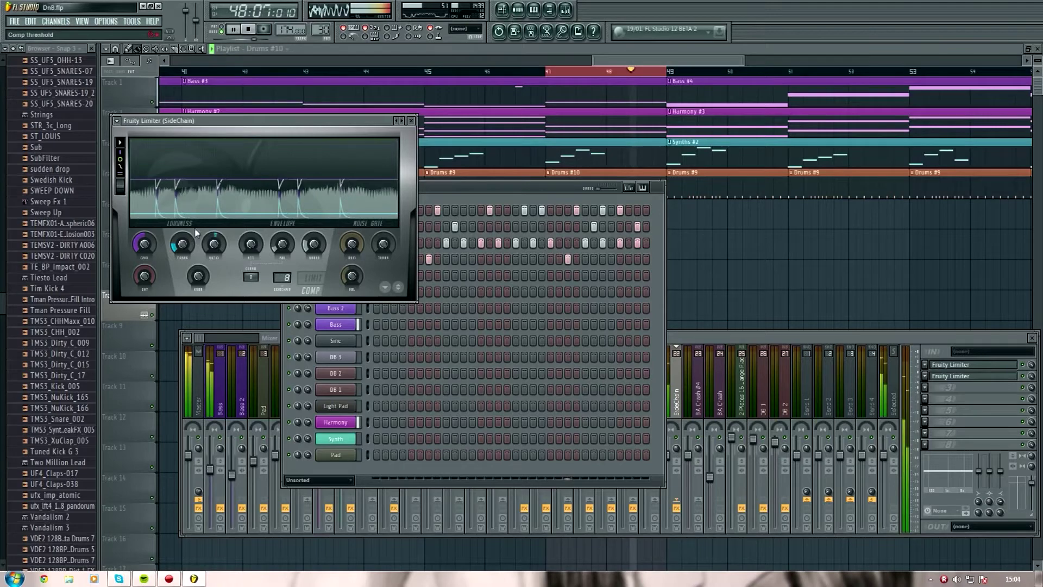
pyautogui.doubleClick(419, 72)
pyautogui.keyDown('ctrl'); pyautogui.click(389, 74); pyautogui.keyUp('ctrl')
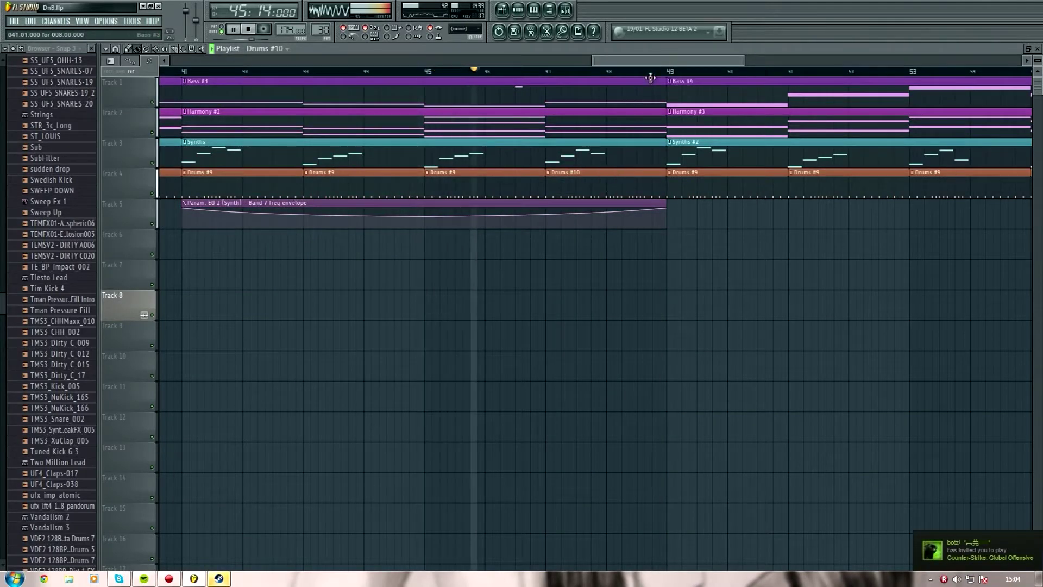
# - Replace the Drums #9 clips on Track 4 at bars 55, 63 and 39 with Drums #10
pyautogui.scroll(-3, 650, 78)
pyautogui.scroll(3, 650, 78)
pyautogui.scroll(-3, 678, 75)
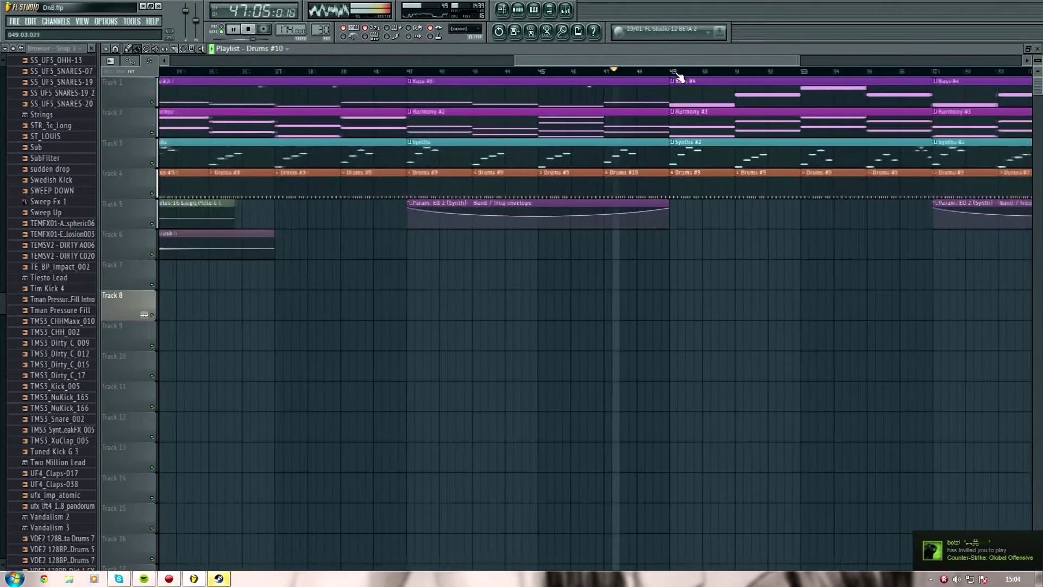
pyautogui.moveTo(660, 61); pyautogui.dragTo(767, 61)
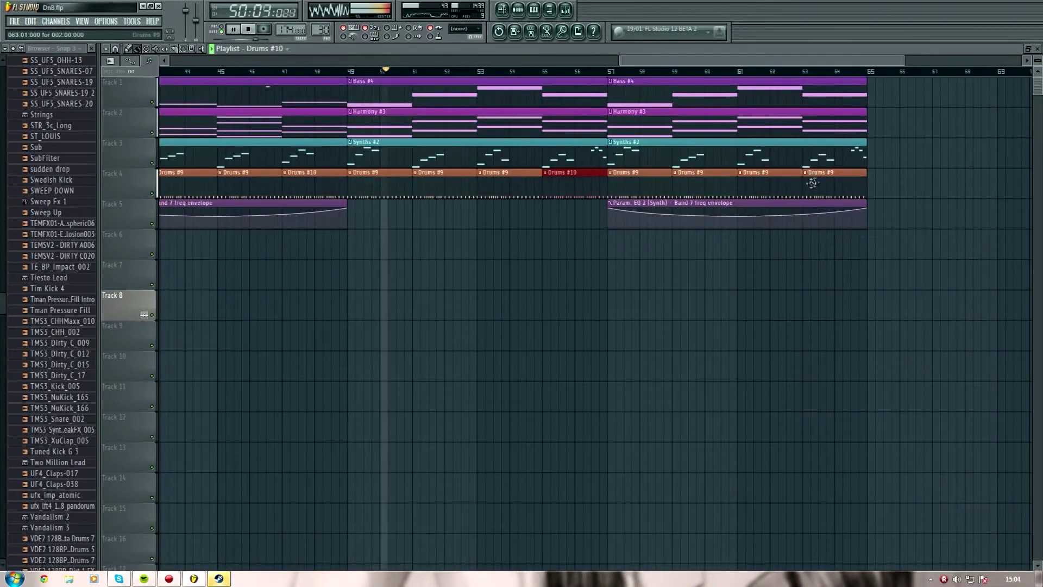
pyautogui.scroll(-3, 750, 76)
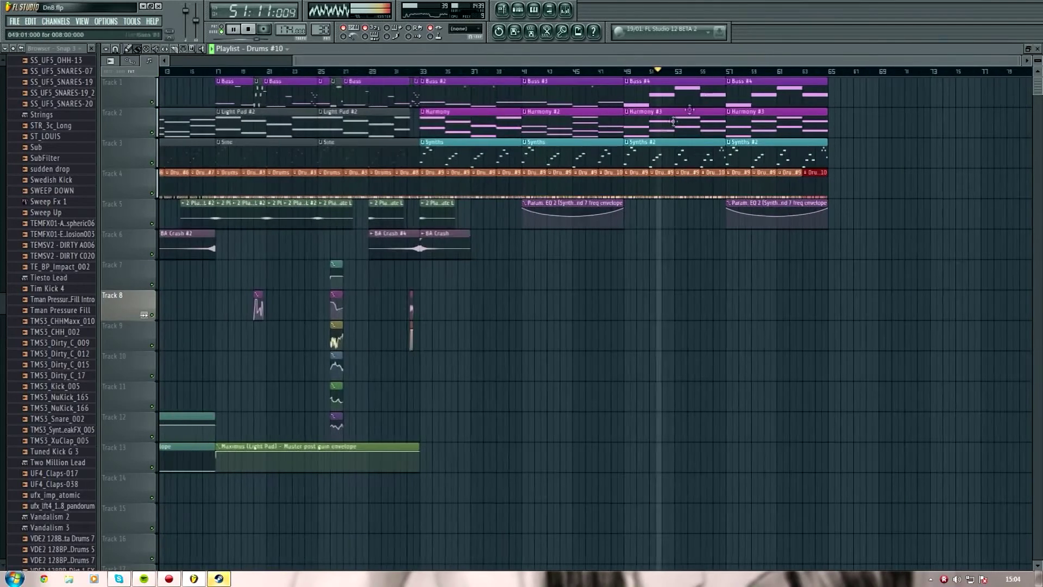
pyautogui.rightClick(502, 186)
pyautogui.click(500, 182)
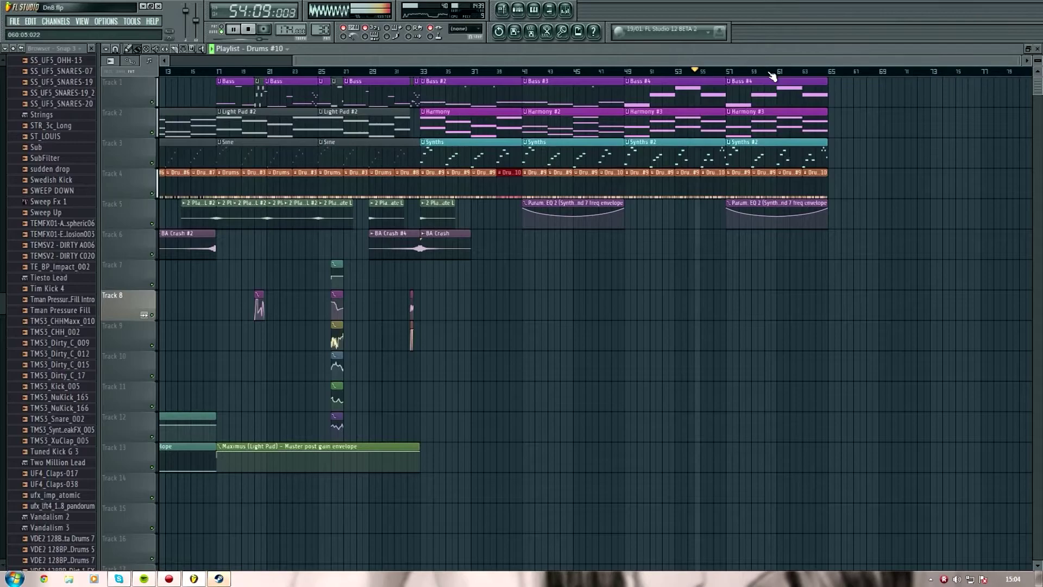
# - Try a BA Crash #4 clip on Track 6, ending at bar 65
pyautogui.scroll(-2, 771, 76)
pyautogui.scroll(4, 774, 73)
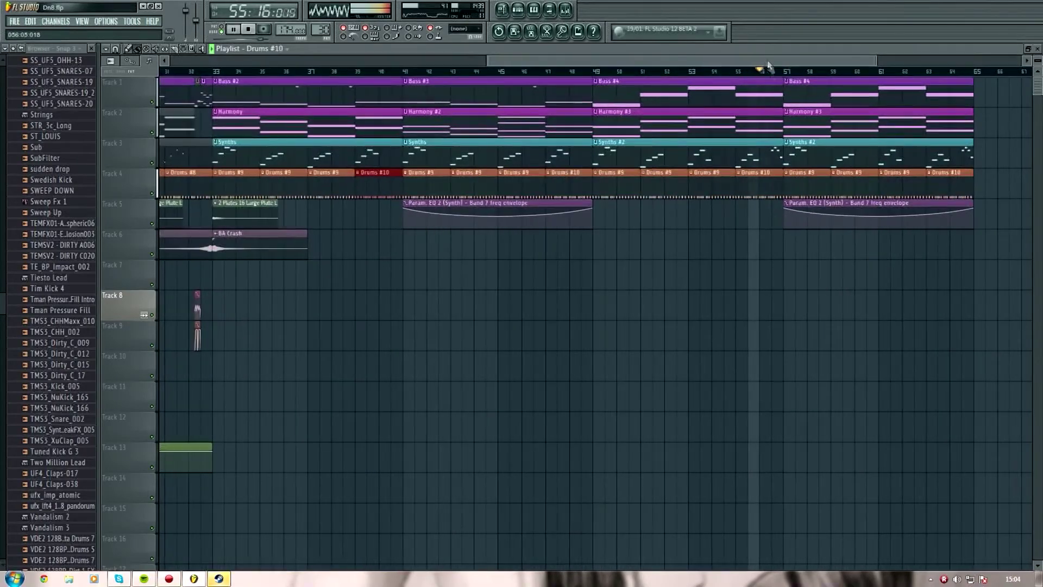
pyautogui.scroll(-4, 812, 77)
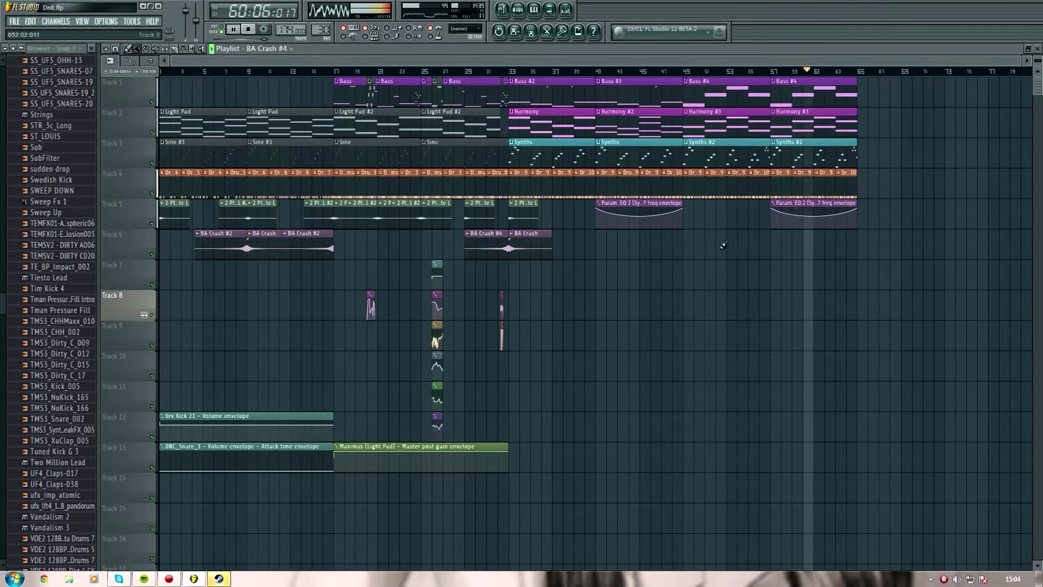
pyautogui.moveTo(777, 241); pyautogui.dragTo(831, 248)
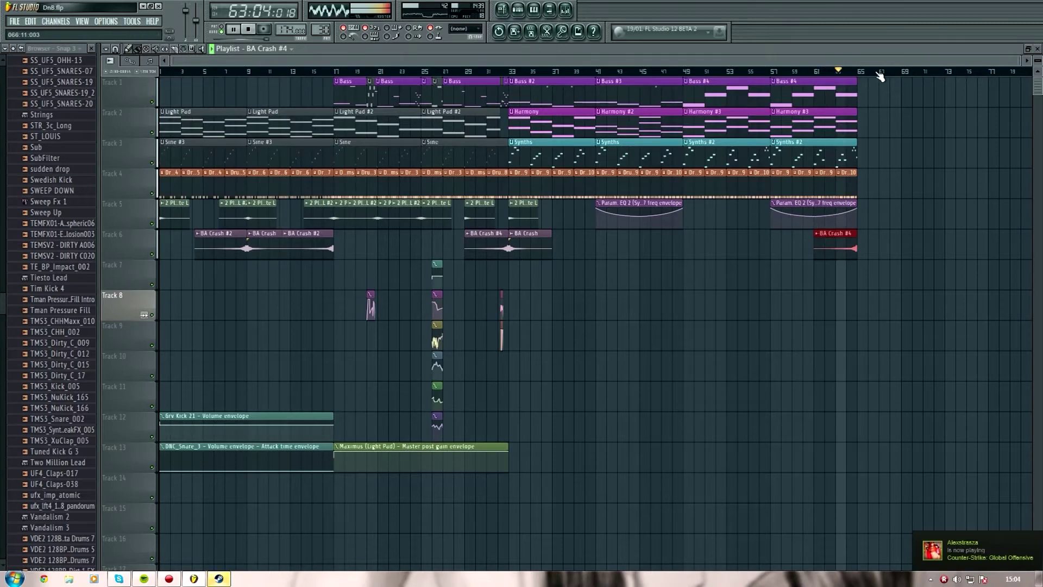
# - Stop playback and delete the BA Crash #4 clip before bar 65 on Track 6
pyautogui.scroll(4, 881, 78)
pyautogui.press('space')
pyautogui.rightClick(777, 250)
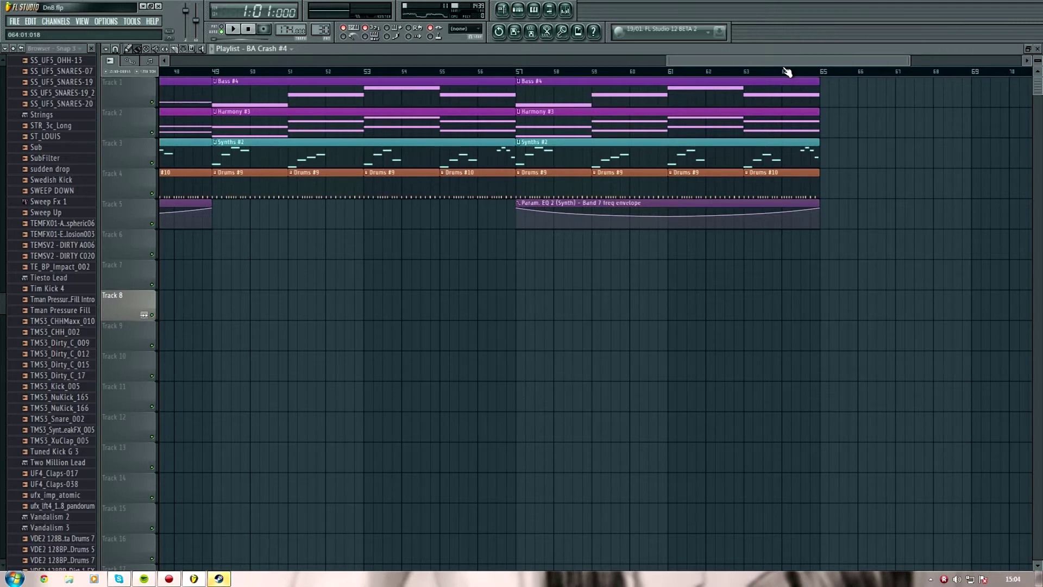
# - Preview the Tim Kick 4 and TMS3_Dirty_C_17 samples, and look through the sample list for a transition effect
pyautogui.click(48, 291)
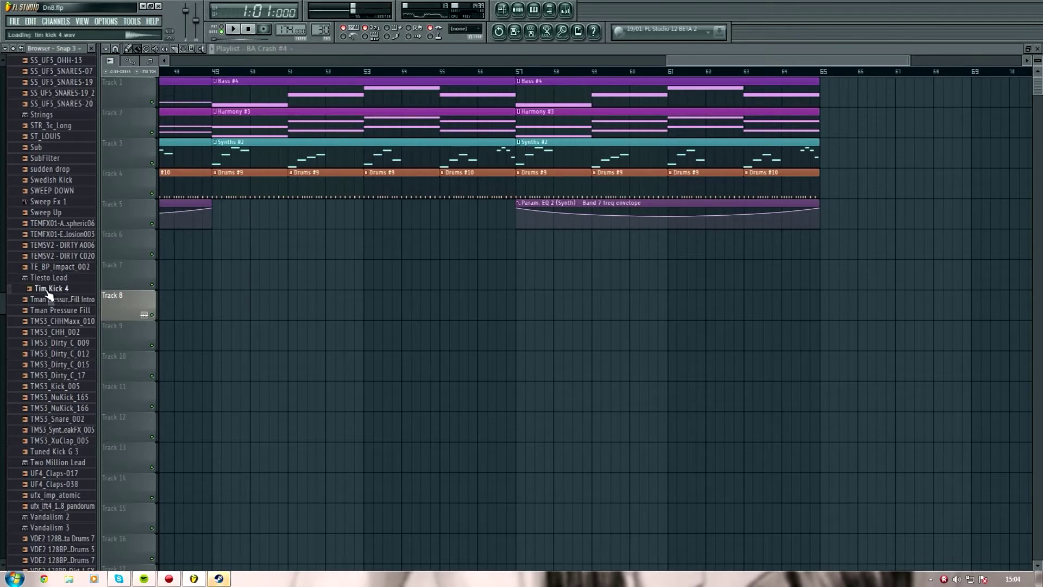
pyautogui.click(67, 375)
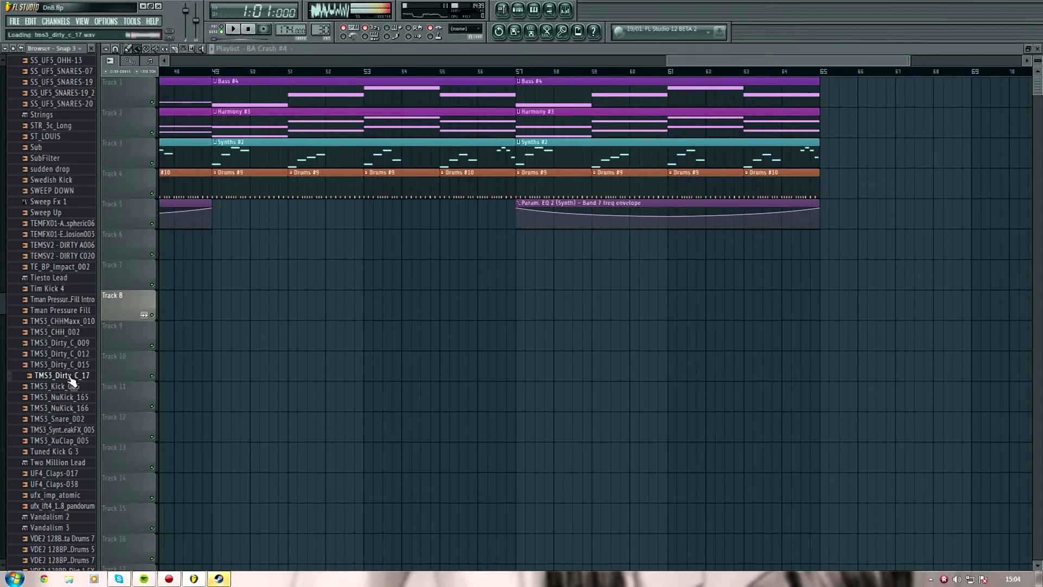
pyautogui.scroll(5, 71, 381)
pyautogui.scroll(15, 71, 380)
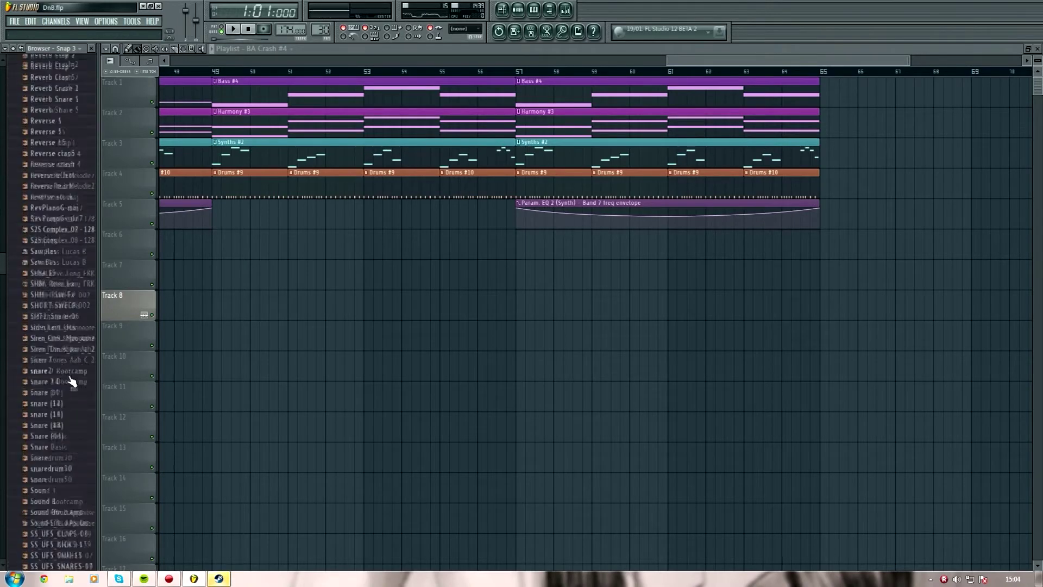
pyautogui.scroll(-20, 70, 380)
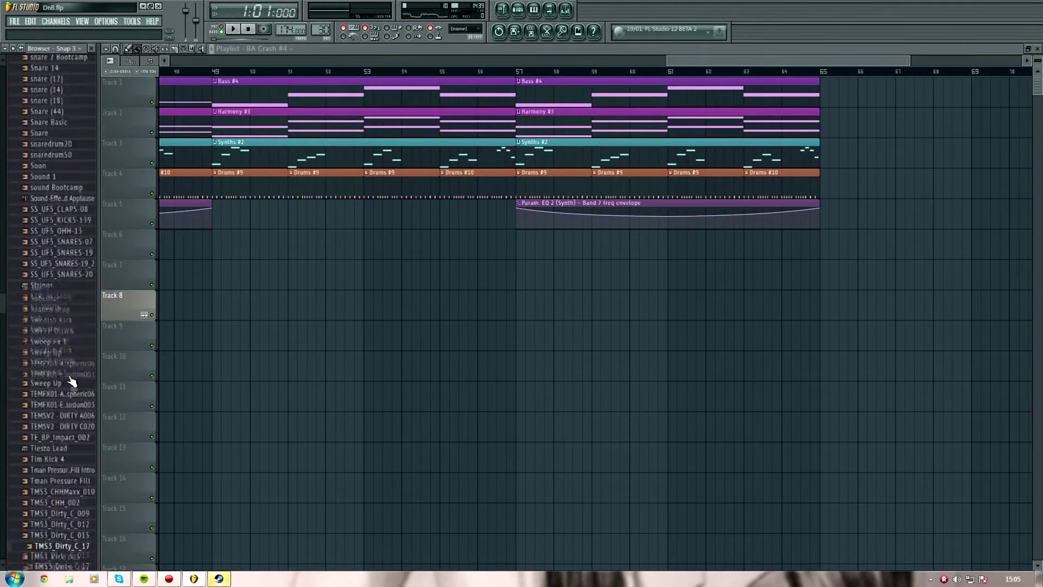
pyautogui.scroll(-5, 71, 380)
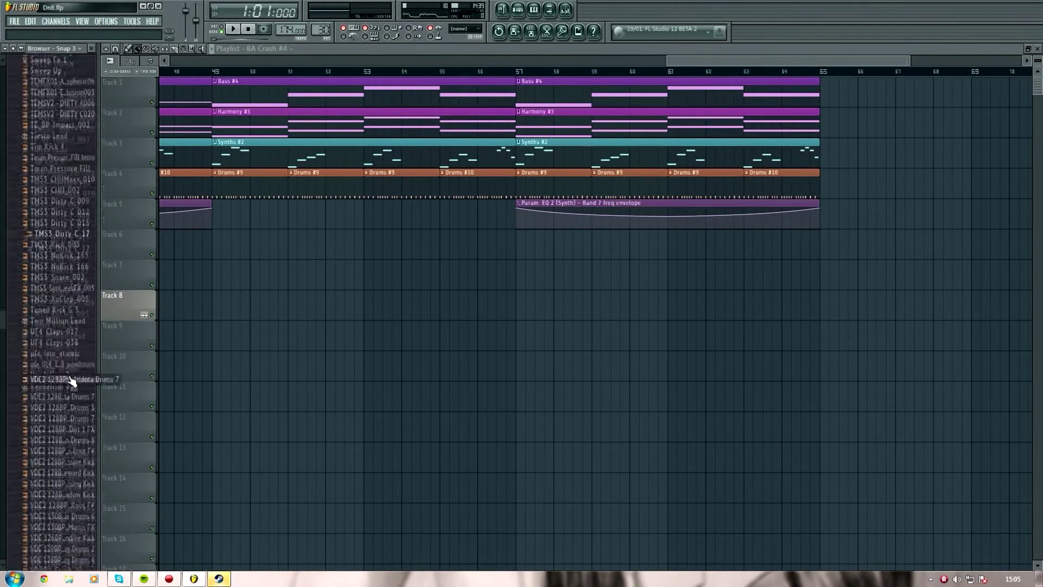
pyautogui.scroll(-7, 71, 380)
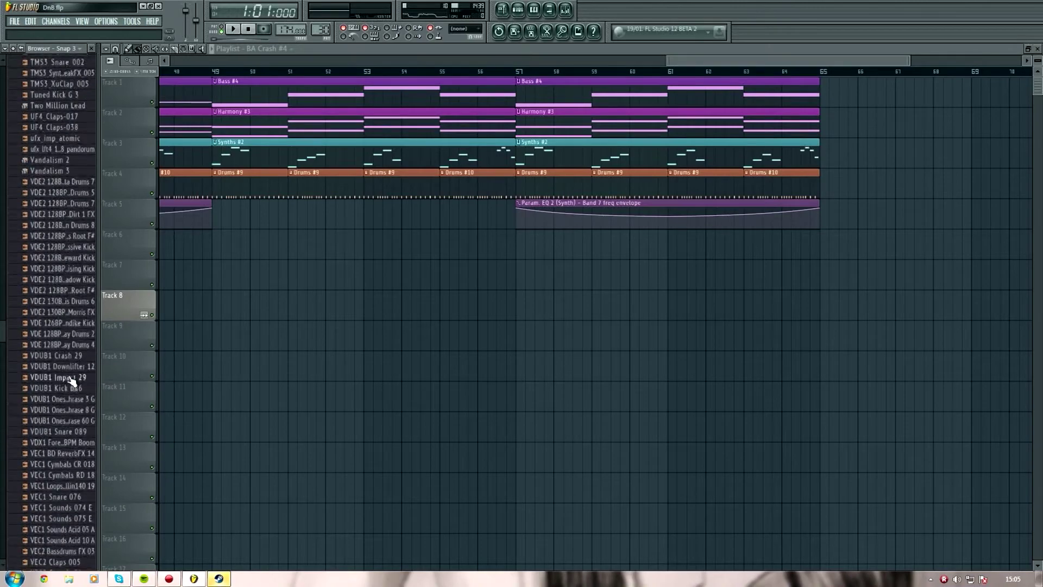
# - Preview VDUB1 samples including VDUB1 Oneshot Phrase 3 G, and VEC1 BD ReverbFX 14
pyautogui.scroll(-1, 83, 429)
pyautogui.click(80, 360)
pyautogui.click(84, 344)
pyautogui.click(87, 335)
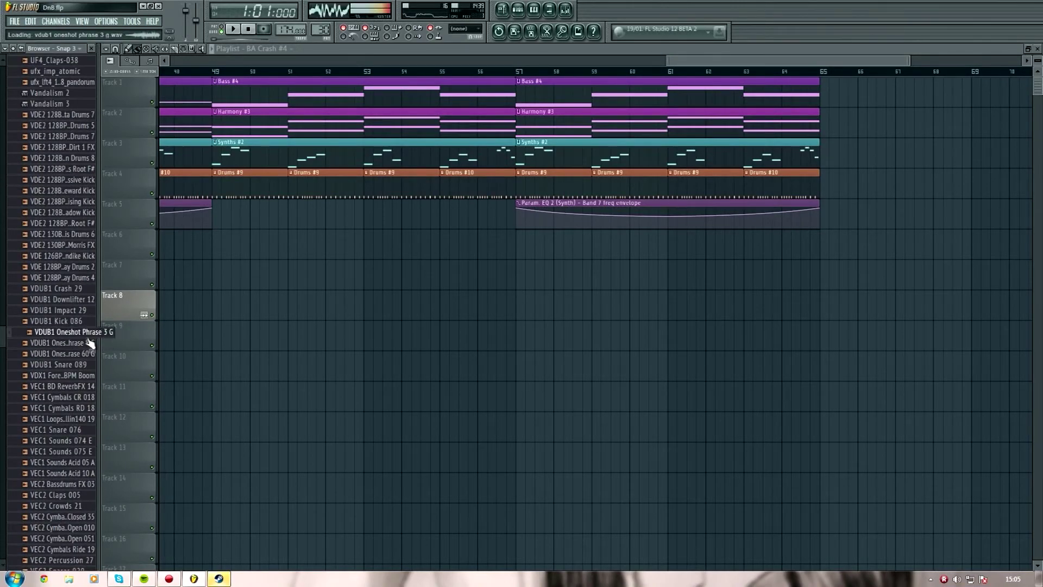
pyautogui.click(83, 386)
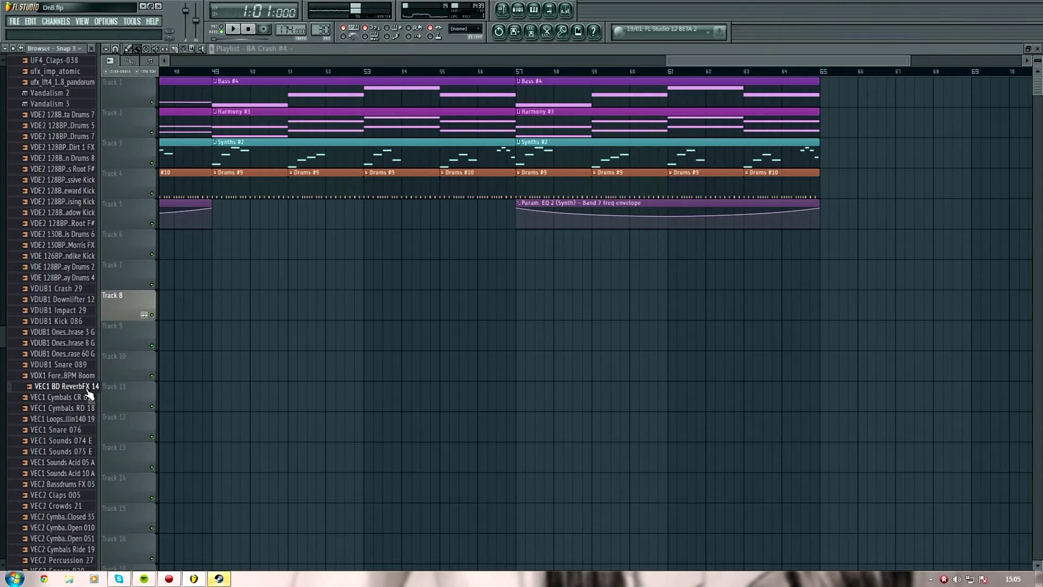
# - Look further through the VEC and VEH samples, previewing VEC4 Vocals 60 and VEH1 Cutted Sounds - 020
pyautogui.scroll(-6, 84, 387)
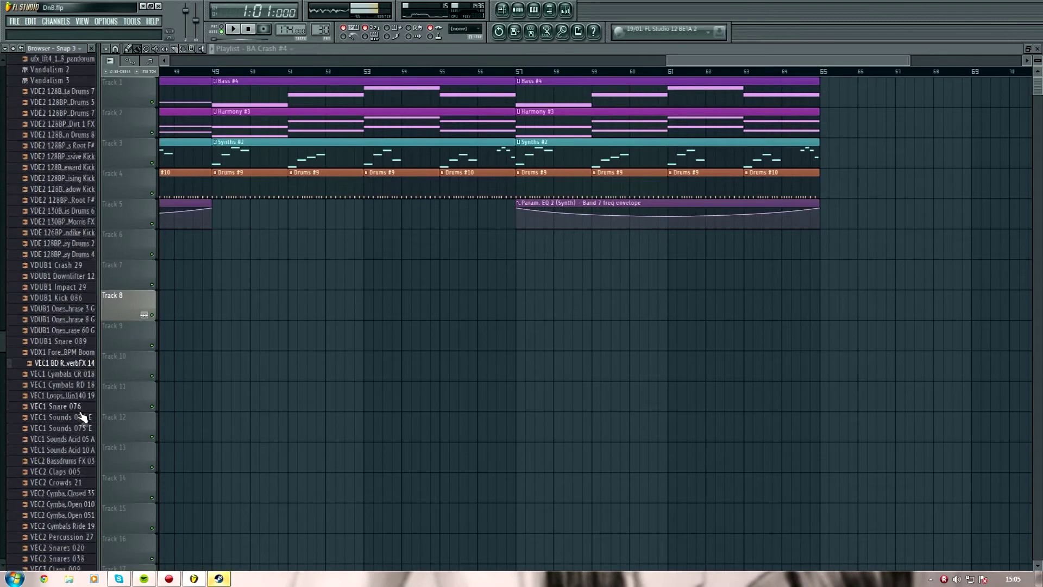
pyautogui.scroll(-1, 84, 380)
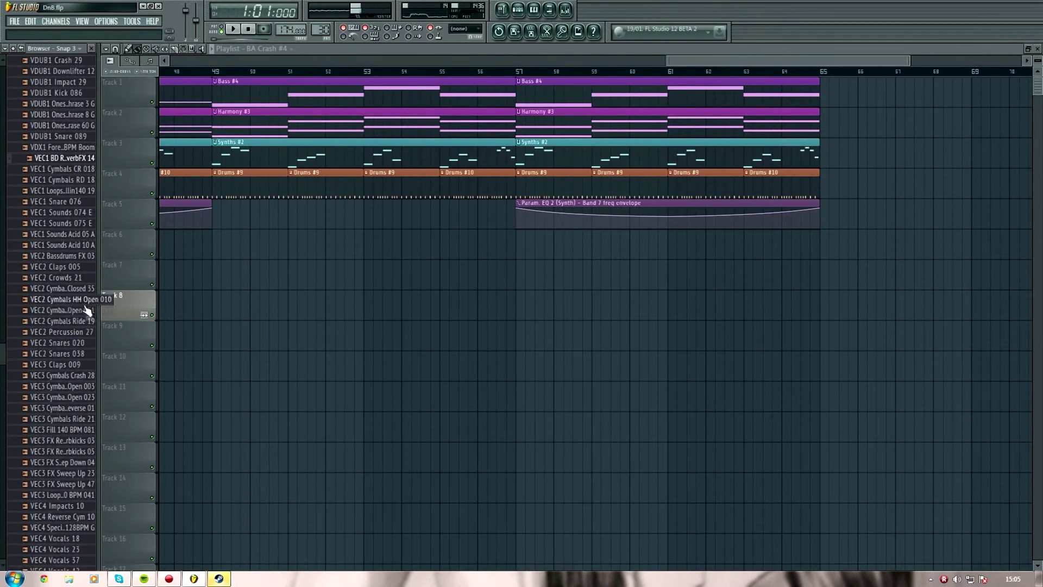
pyautogui.scroll(-2, 82, 369)
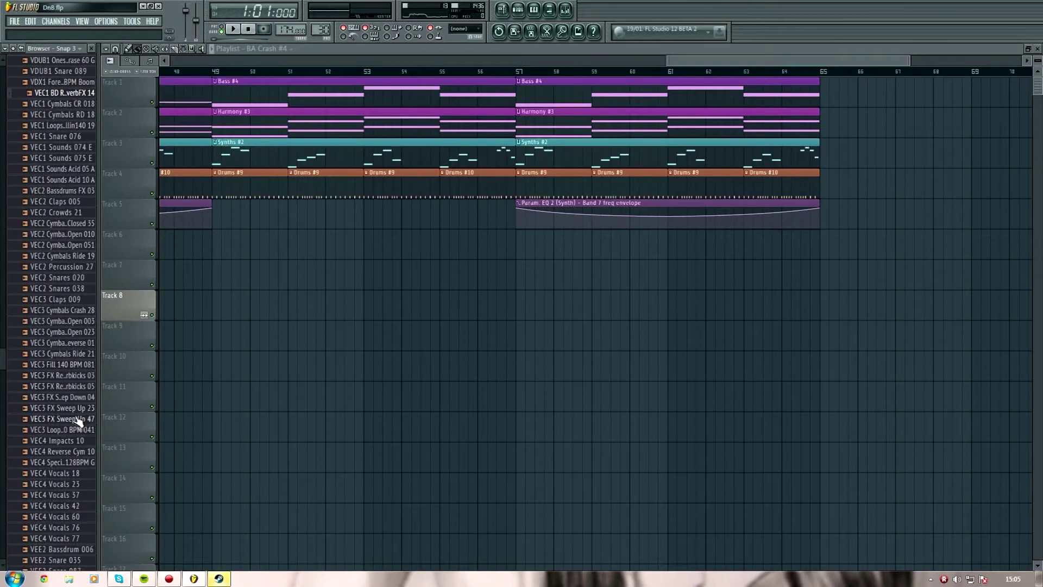
pyautogui.scroll(-9, 85, 354)
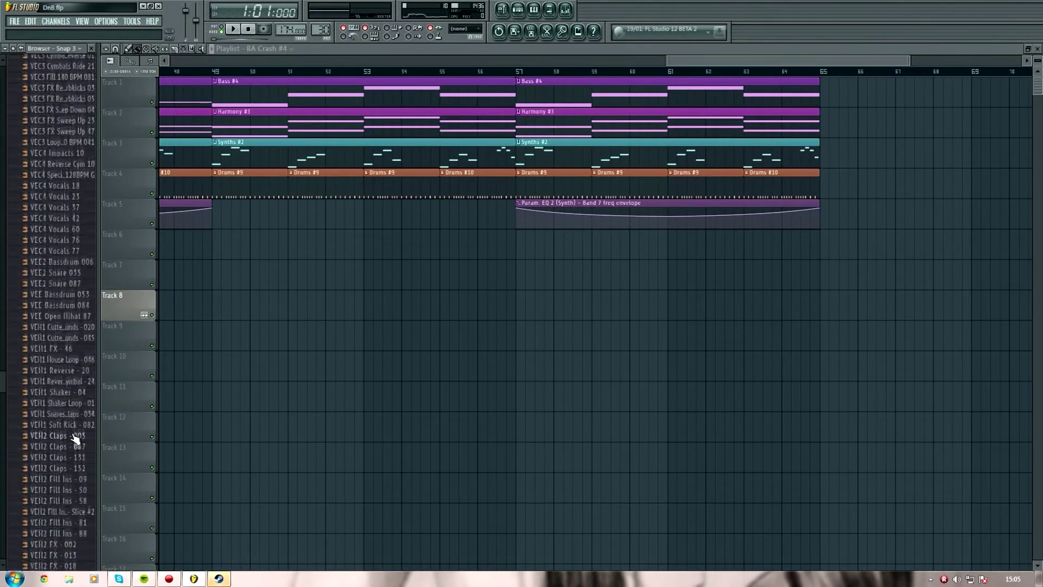
pyautogui.scroll(-1, 74, 279)
pyautogui.click(57, 191)
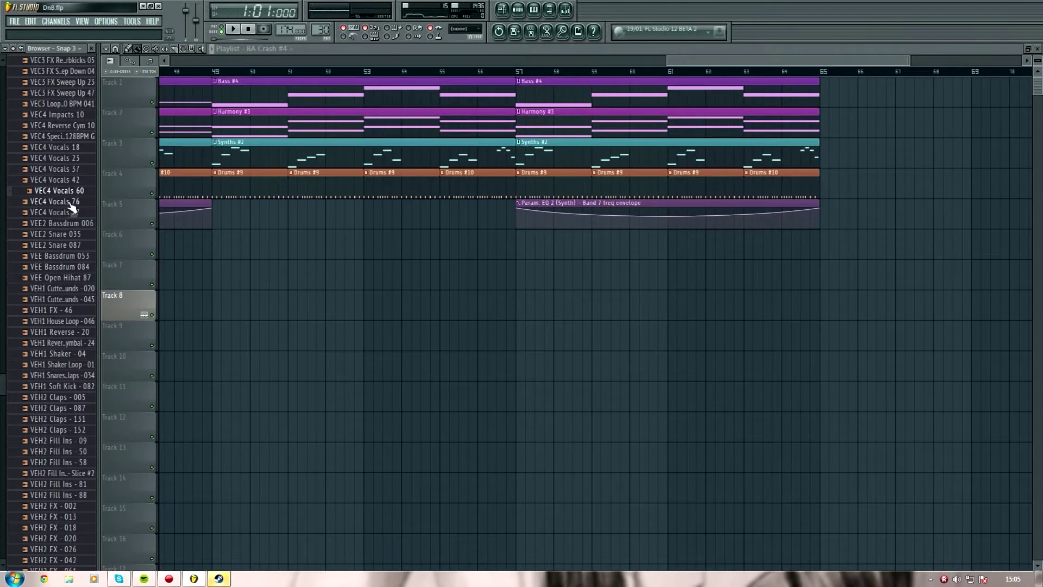
pyautogui.click(76, 299)
pyautogui.scroll(-3, 86, 250)
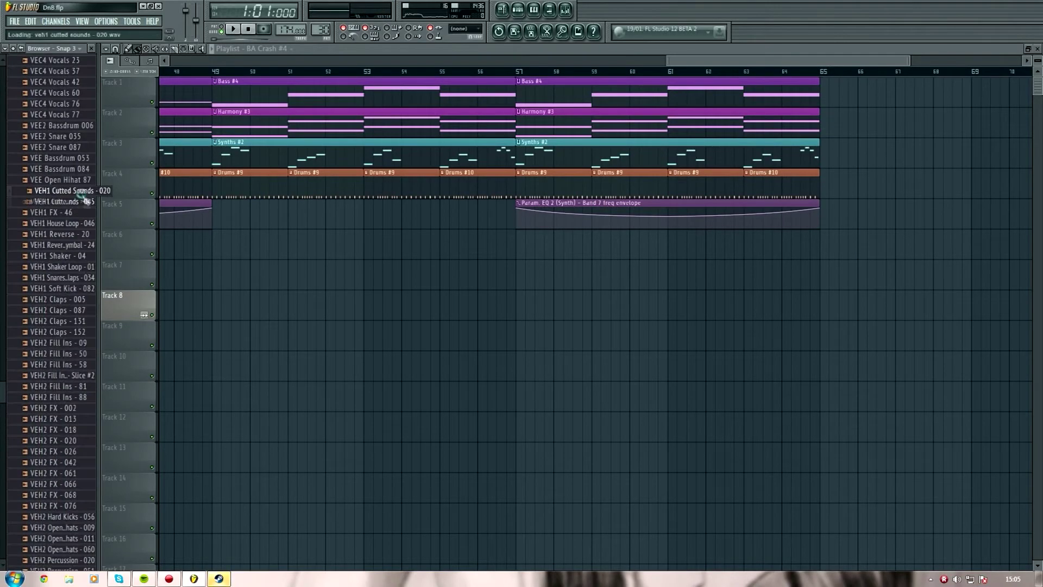
# - Preview VEH2 FX - 026 and VEH2 Real Hihats - 05, and search on to the VES1 FX samples
pyautogui.scroll(-5, 82, 255)
pyautogui.click(74, 278)
pyautogui.scroll(-4, 76, 278)
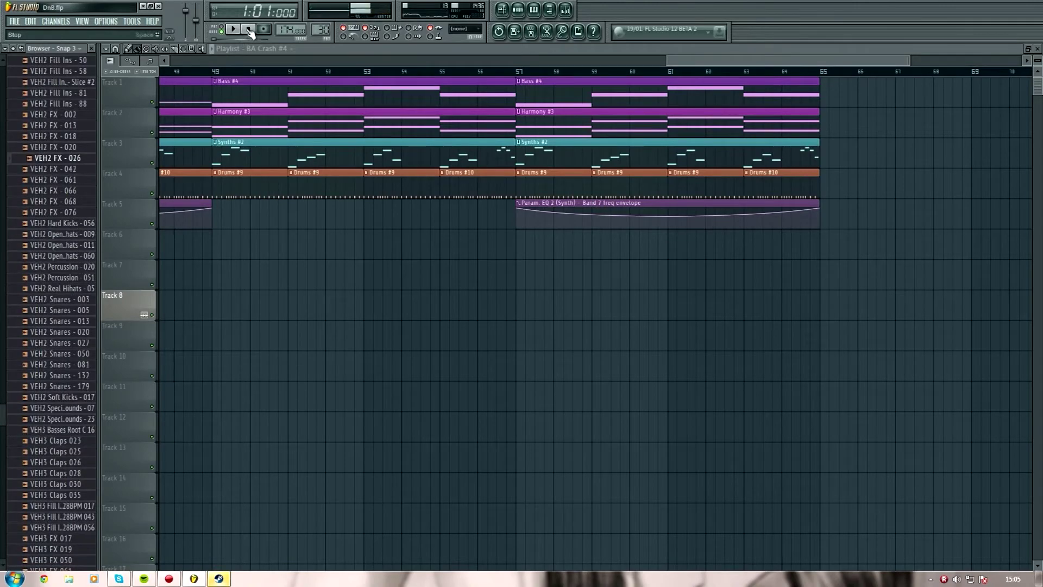
pyautogui.click(68, 289)
pyautogui.scroll(-7, 71, 331)
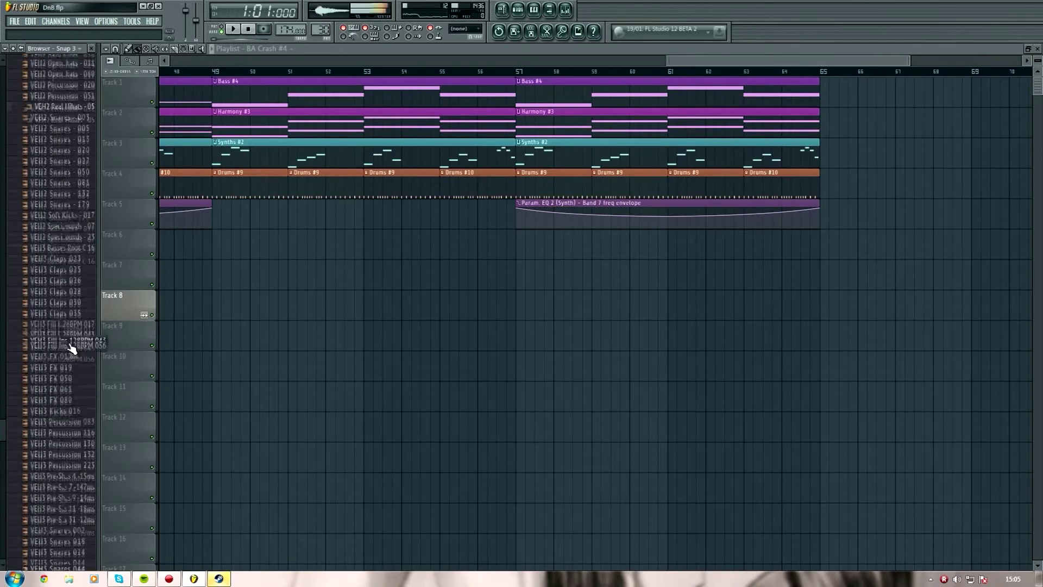
pyautogui.scroll(-3, 75, 336)
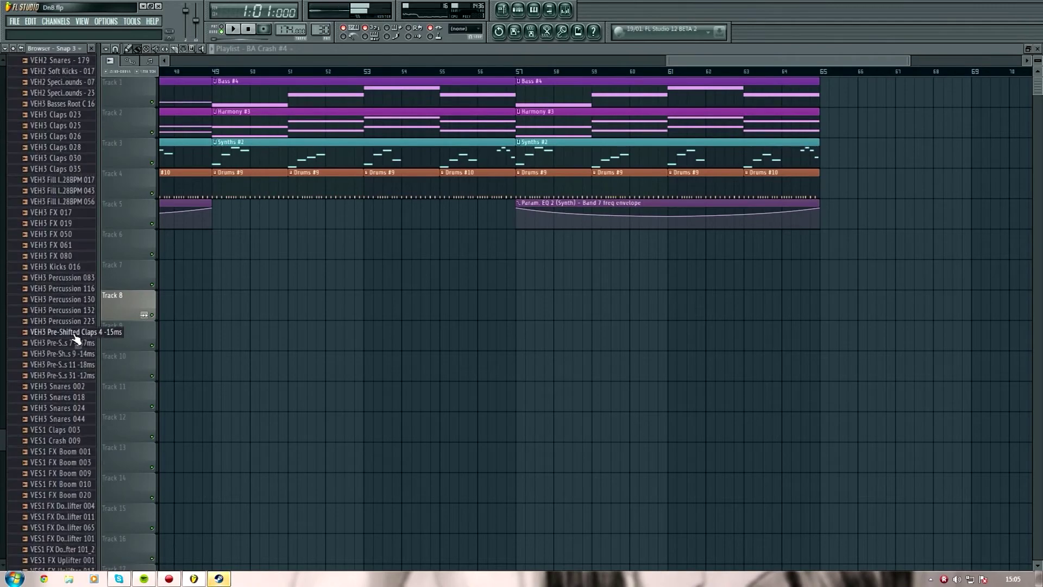
pyautogui.scroll(-1, 80, 369)
pyautogui.scroll(-6, 80, 376)
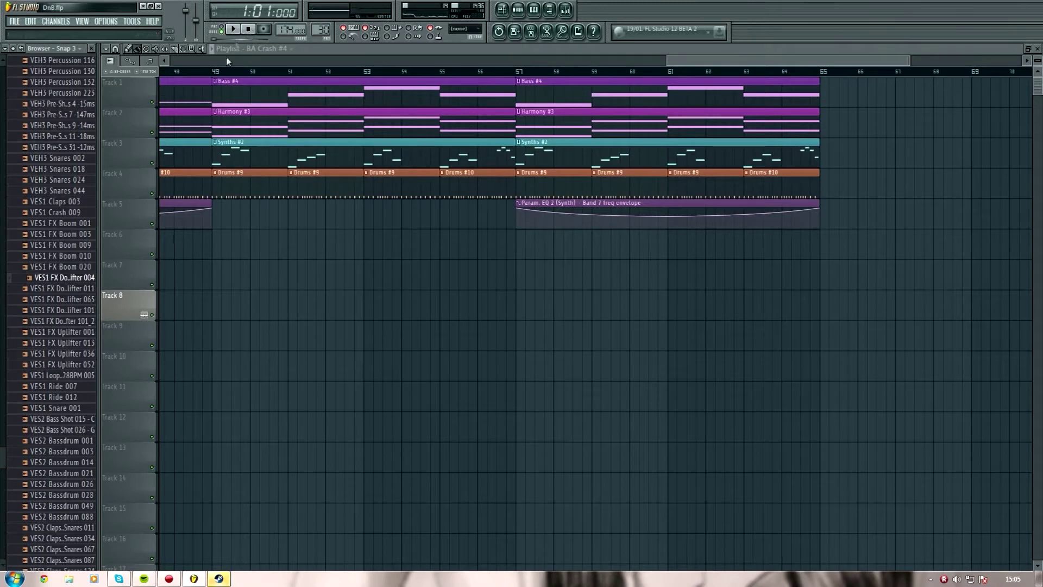
# - Compare the VES1 FX Uplifter samples 001, 013, 036 and 052 by previewing each one
pyautogui.click(90, 332)
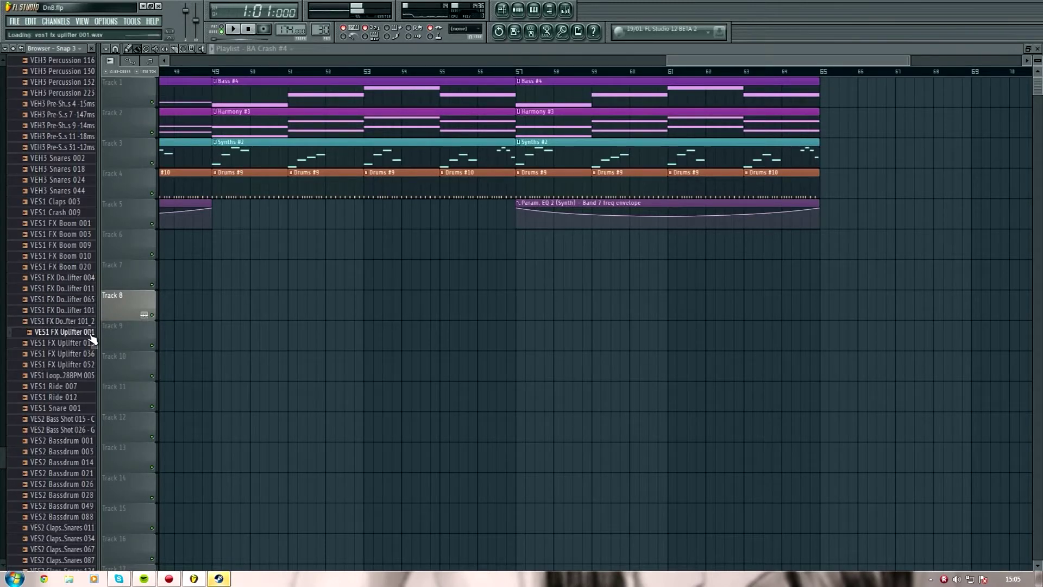
pyautogui.click(89, 343)
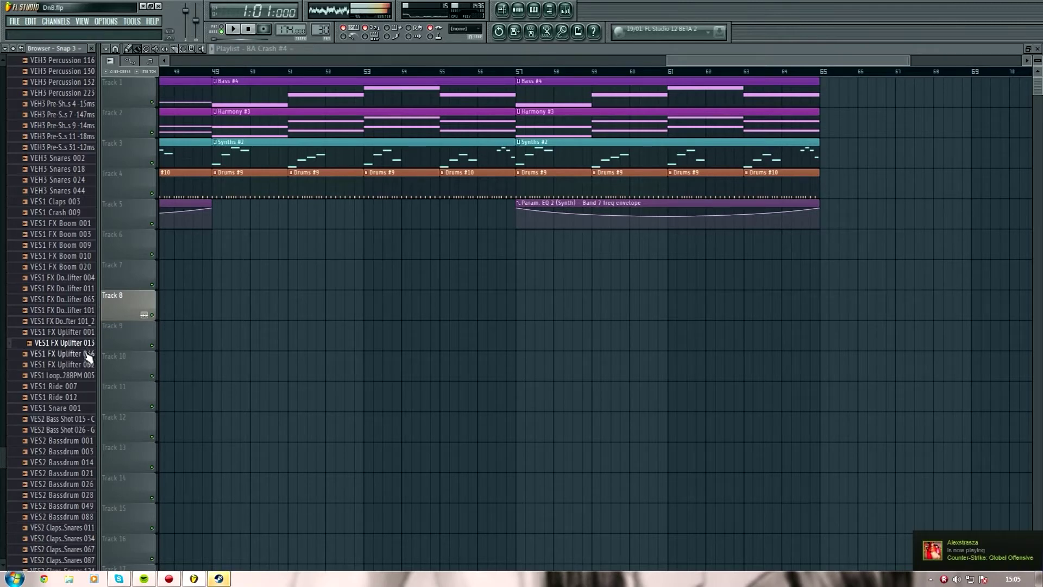
pyautogui.click(90, 353)
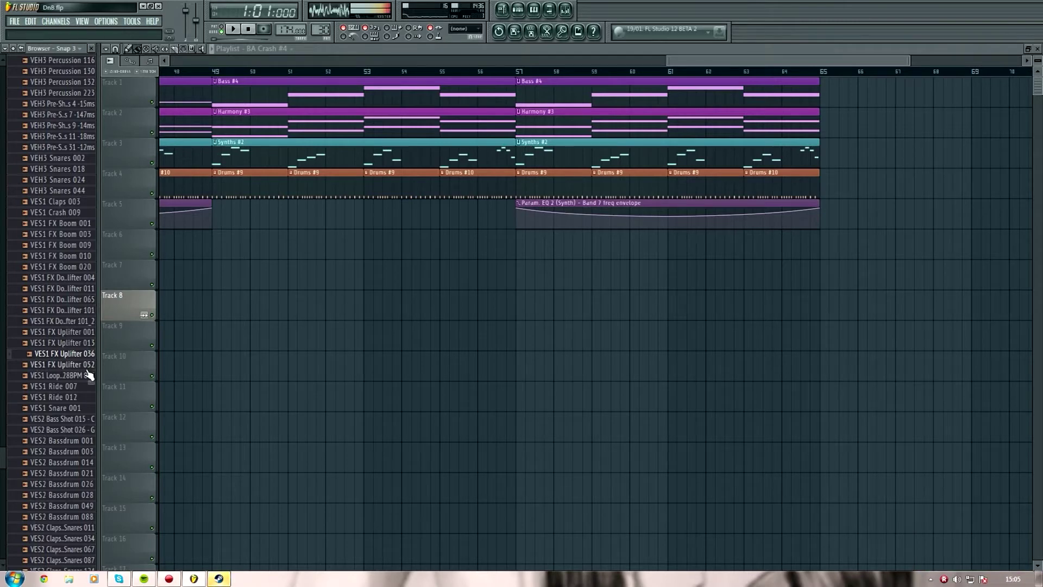
pyautogui.press('Down')
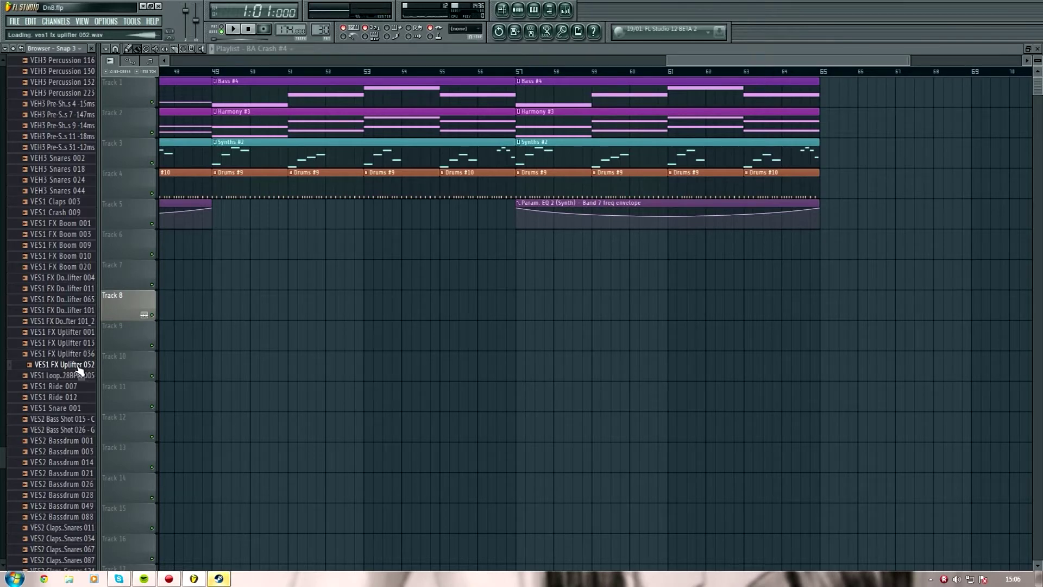
# - Place VES1 FX Uplifter 052 on Track 6 and align it so its build-up peaks at bar 65
pyautogui.moveTo(402, 324); pyautogui.dragTo(753, 248)
pyautogui.scroll(5, 828, 74)
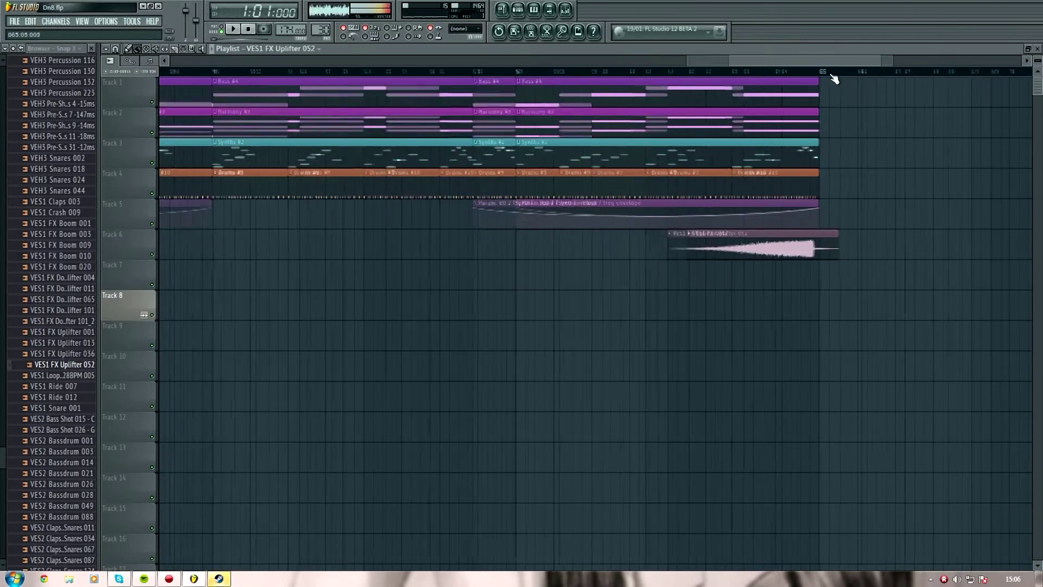
pyautogui.moveTo(793, 241); pyautogui.dragTo(809, 241)
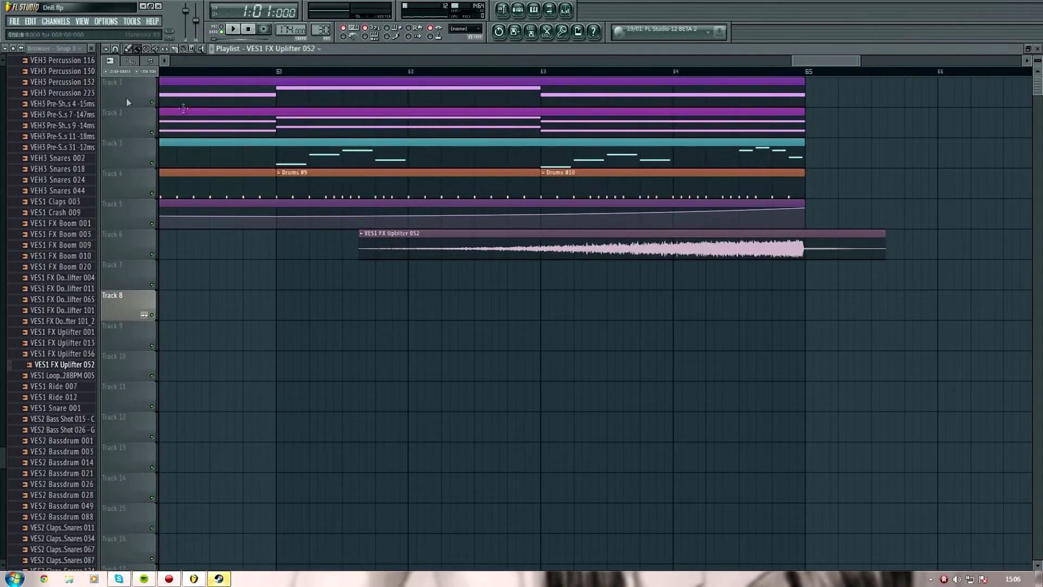
# - Slice the VES1 FX Uplifter 052 clip at bar 65, delete its tail, and play back the build-up from about bar 62
pyautogui.click(175, 50)
pyautogui.moveTo(813, 277); pyautogui.dragTo(814, 278)
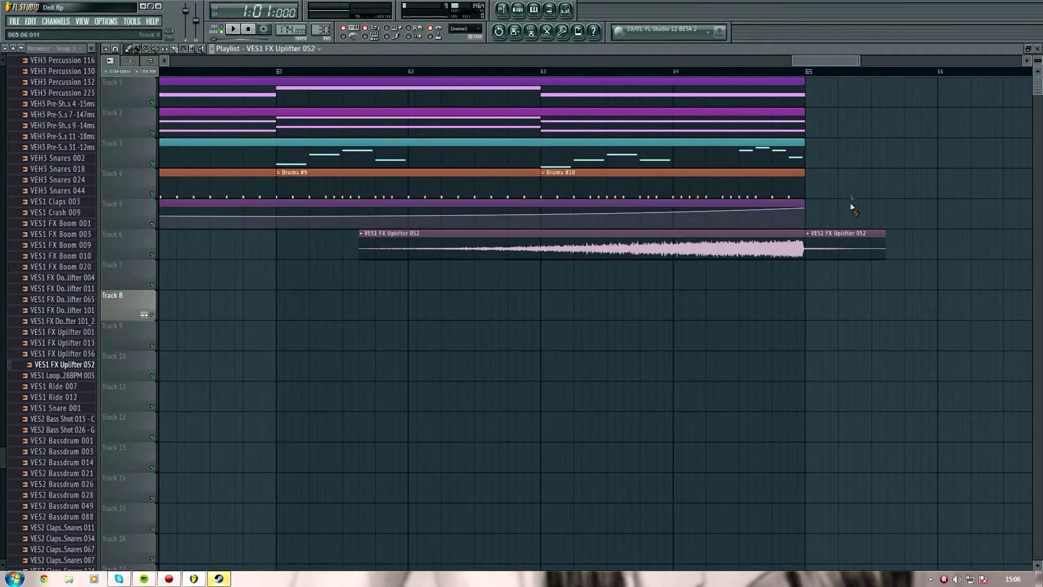
pyautogui.rightClick(845, 239)
pyautogui.click(495, 71)
pyautogui.press('space')
pyautogui.scroll(-2, 602, 73)
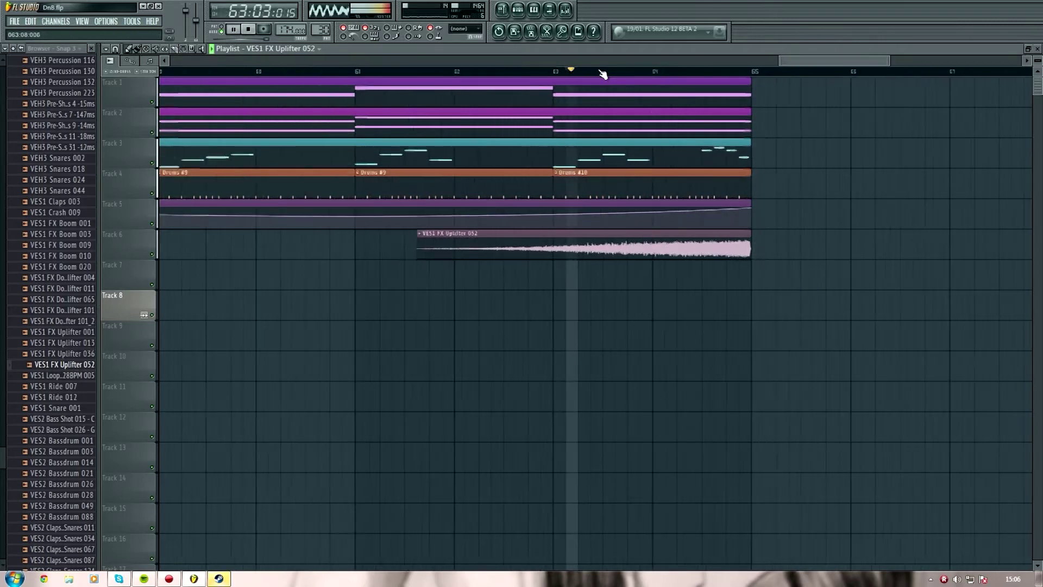
pyautogui.press('space')
# - Lower the VES1 FX Uplifter 052 channel volume to about 34% while playing back the build-up around bar 63
pyautogui.click(519, 14)
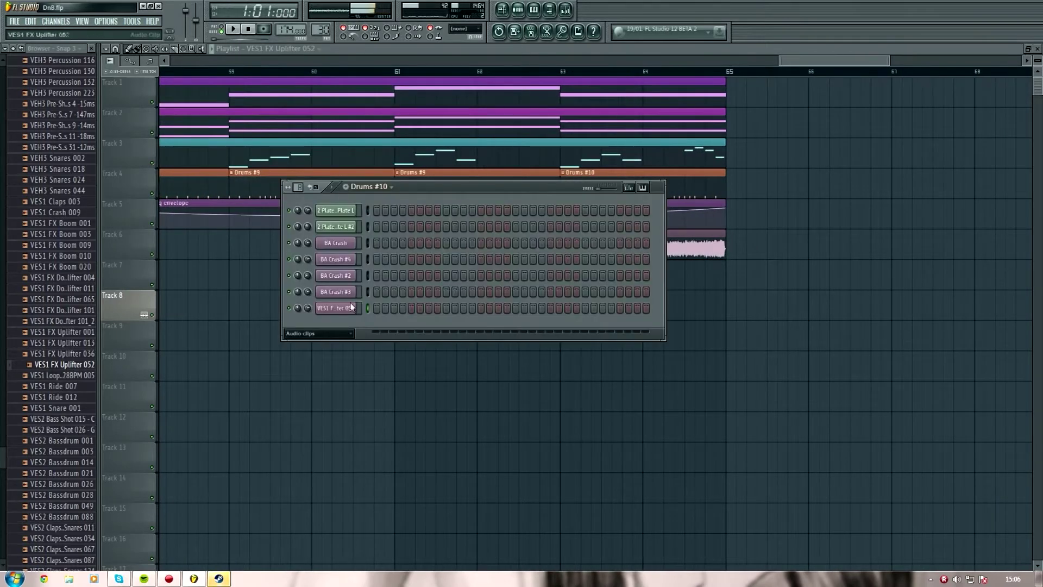
pyautogui.click(566, 72)
pyautogui.press('space')
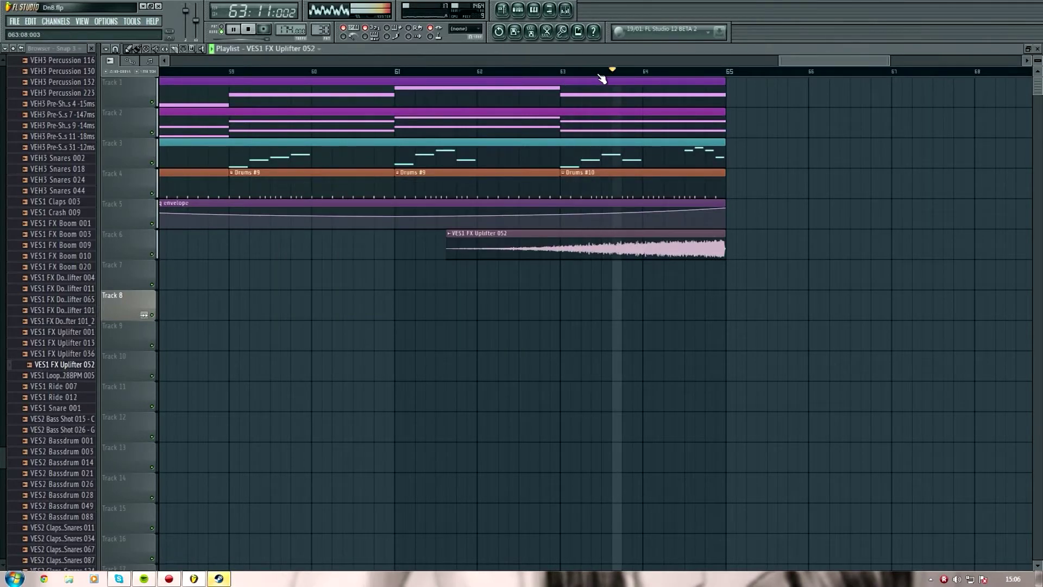
pyautogui.click(517, 9)
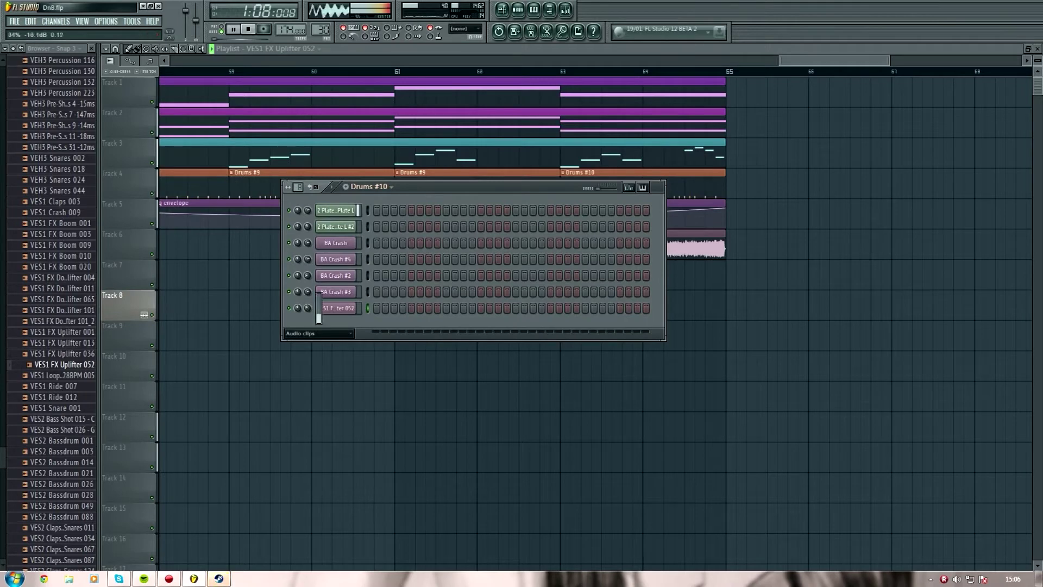
pyautogui.click(404, 72)
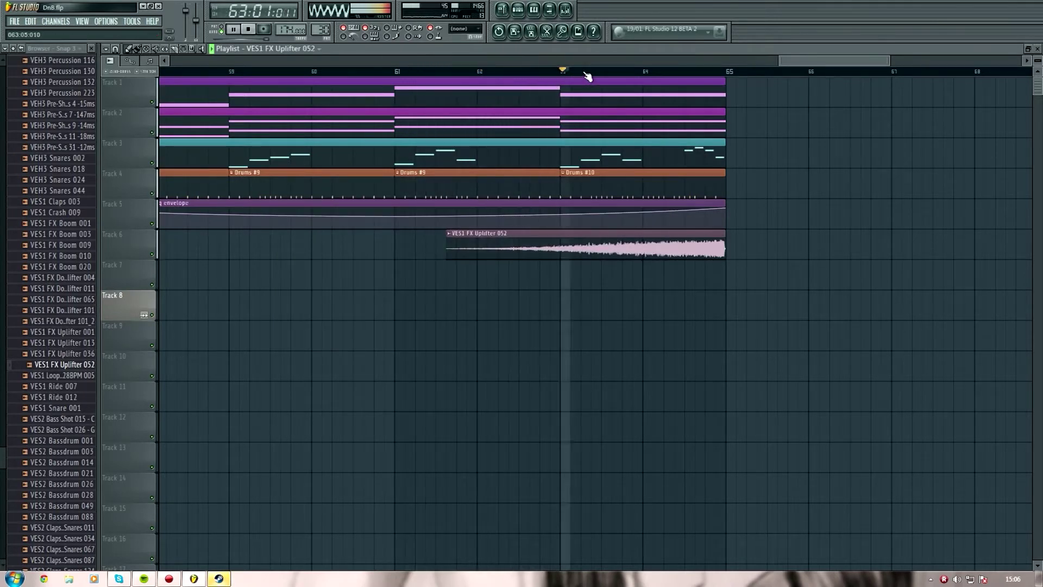
# - Play back the transition around bar 32 and stop playback
pyautogui.scroll(-3, 584, 75)
pyautogui.scroll(-5, 582, 74)
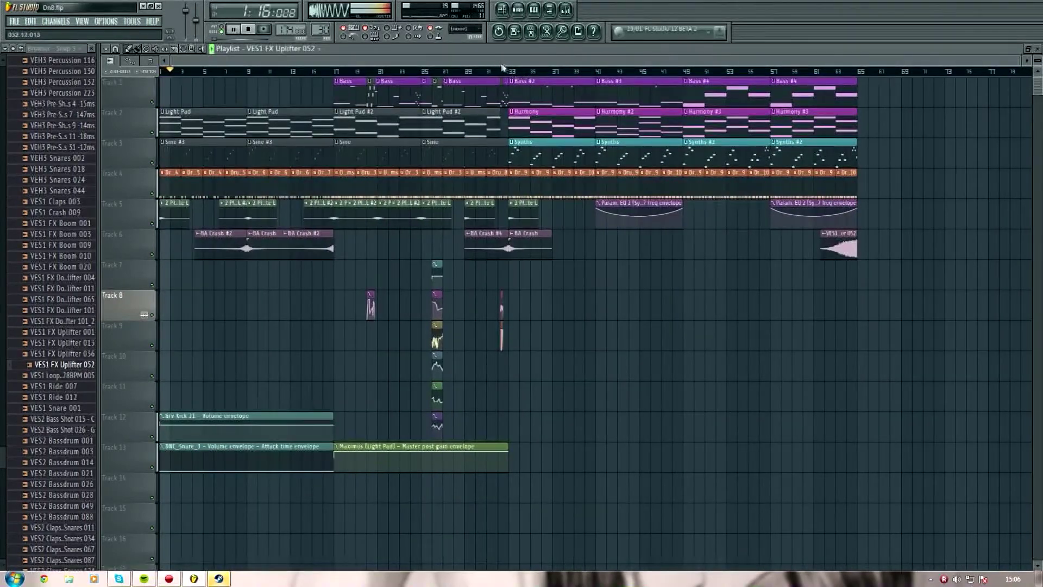
pyautogui.click(500, 71)
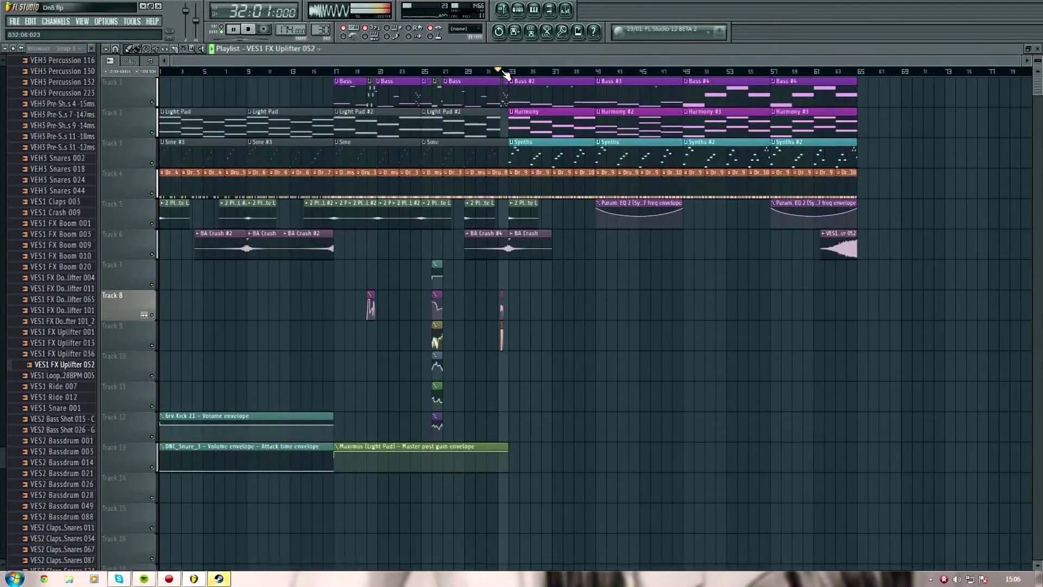
pyautogui.click(248, 29)
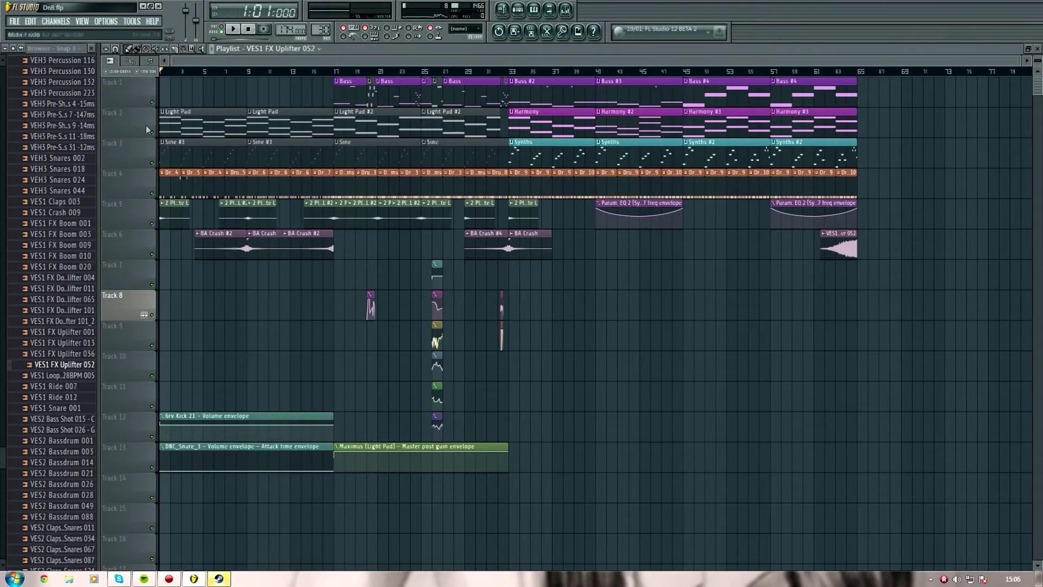
# - Add a time marker named Intro at bar 1 of the playlist
pyautogui.moveTo(165, 73); pyautogui.dragTo(164, 76)
pyautogui.click(167, 74)
pyautogui.click(114, 51)
pyautogui.moveTo(143, 135)
pyautogui.click(218, 135)
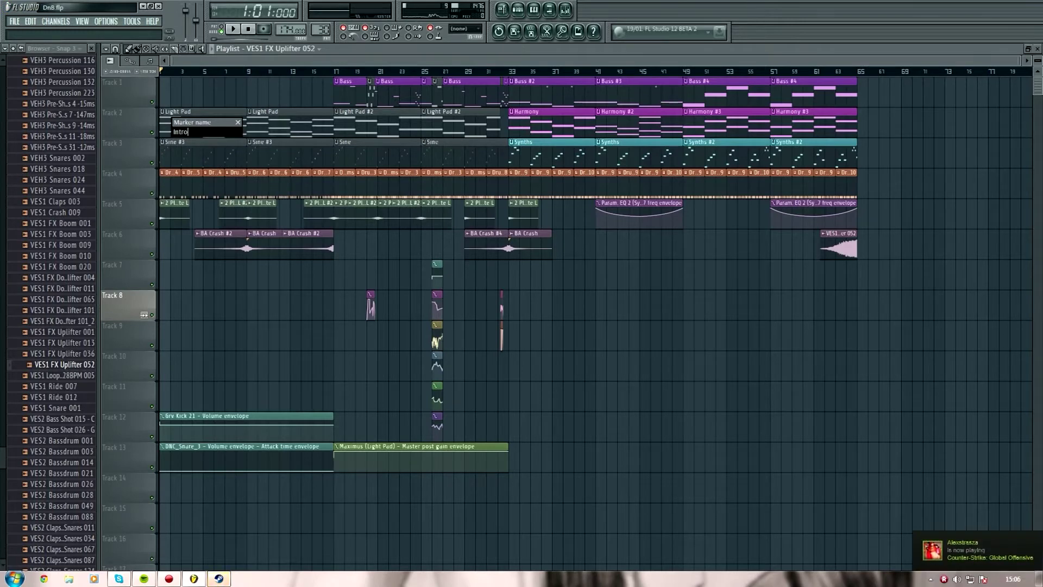
pyautogui.press('Return')
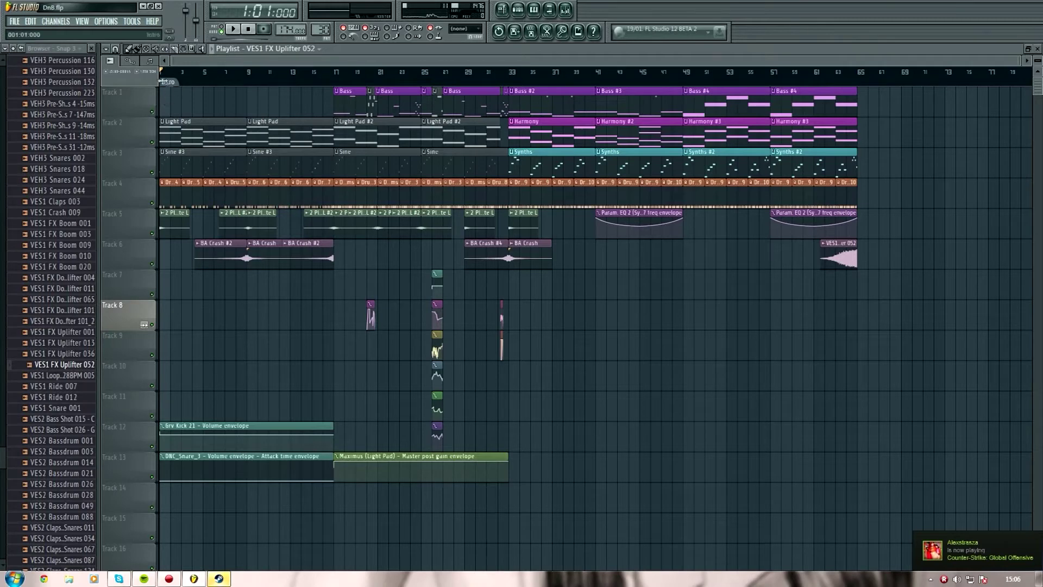
# - Add a time marker named Verse at bar 33, where the Harmony and Synths patterns begin
pyautogui.rightClick(514, 85)
pyautogui.click(526, 89)
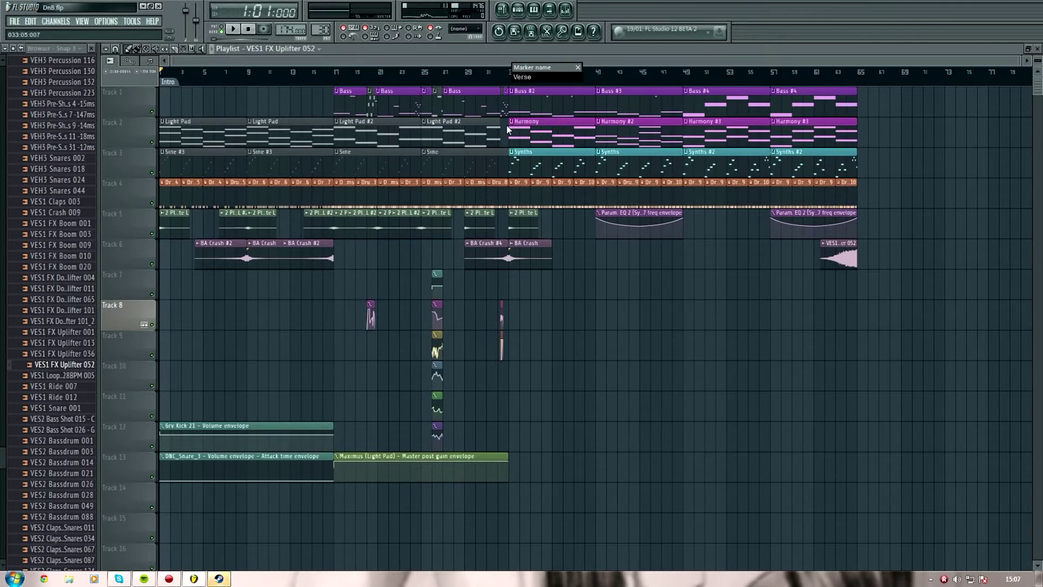
pyautogui.write('Verse')
pyautogui.press('Return')
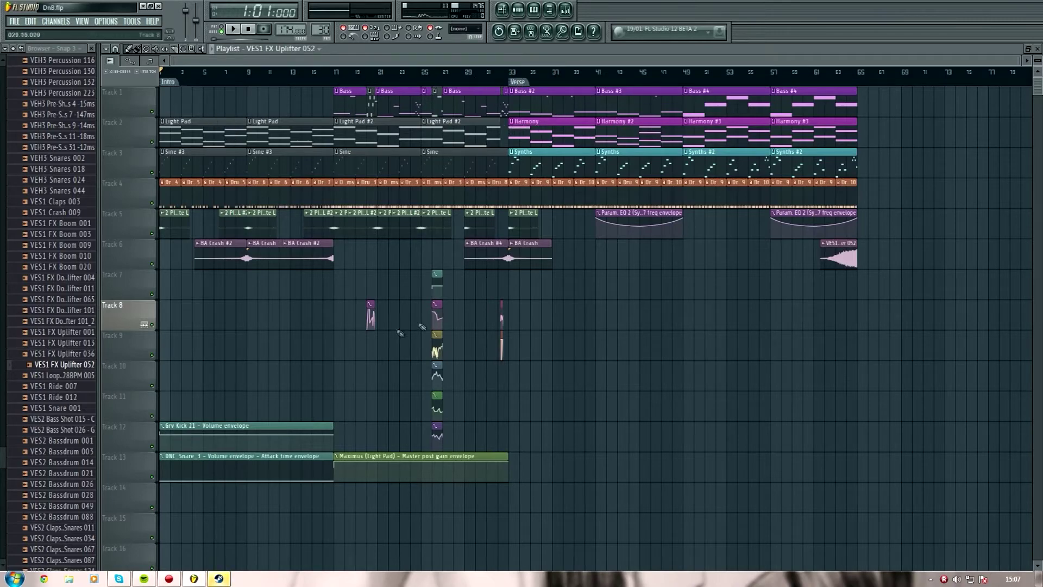
# - Play back the end of the intro leading into the Verse marker and stop playback
pyautogui.click(337, 82)
pyautogui.scroll(2, 380, 82)
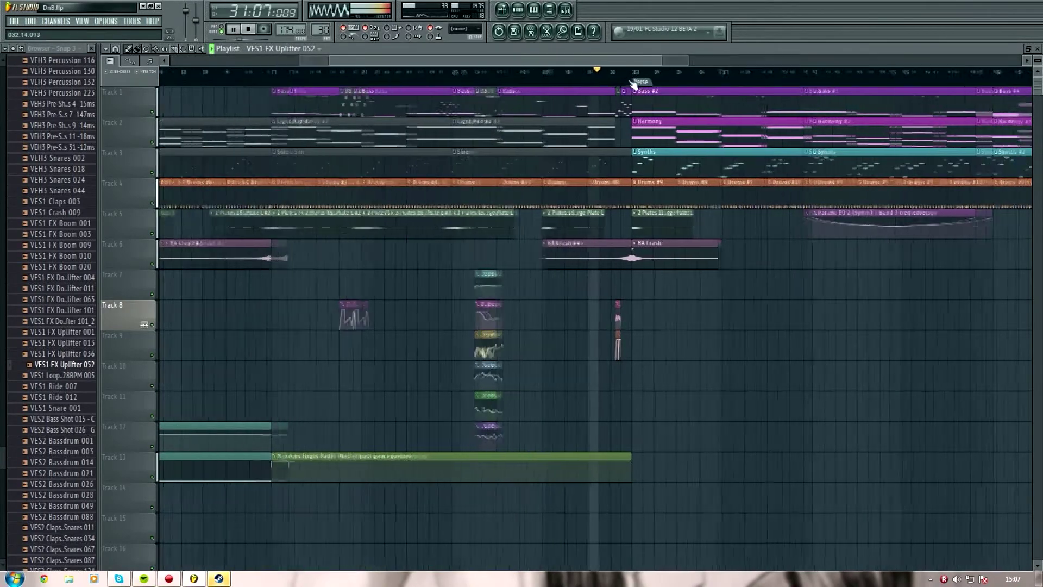
pyautogui.moveTo(617, 60); pyautogui.dragTo(694, 59)
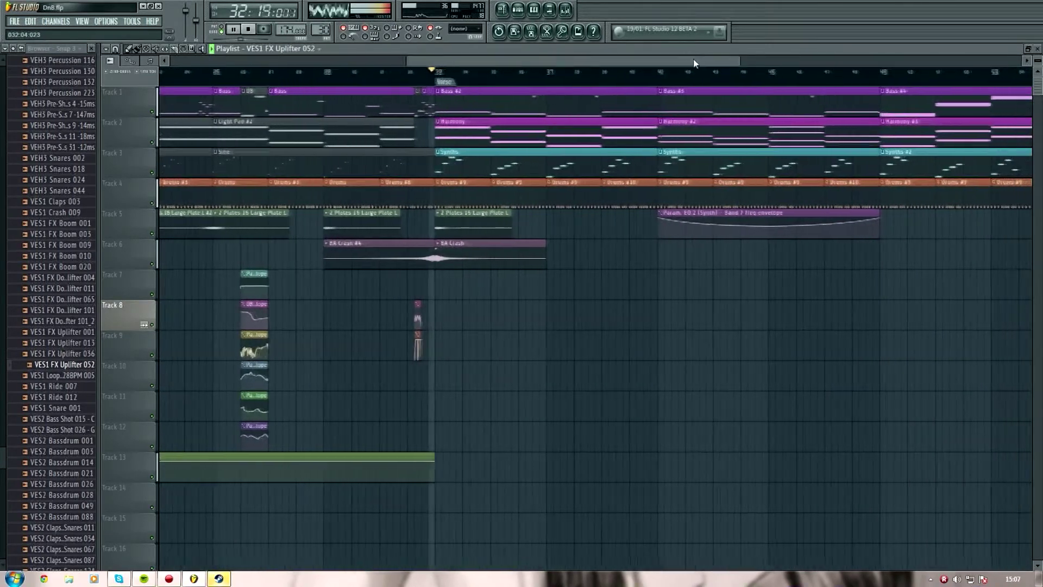
pyautogui.click(250, 31)
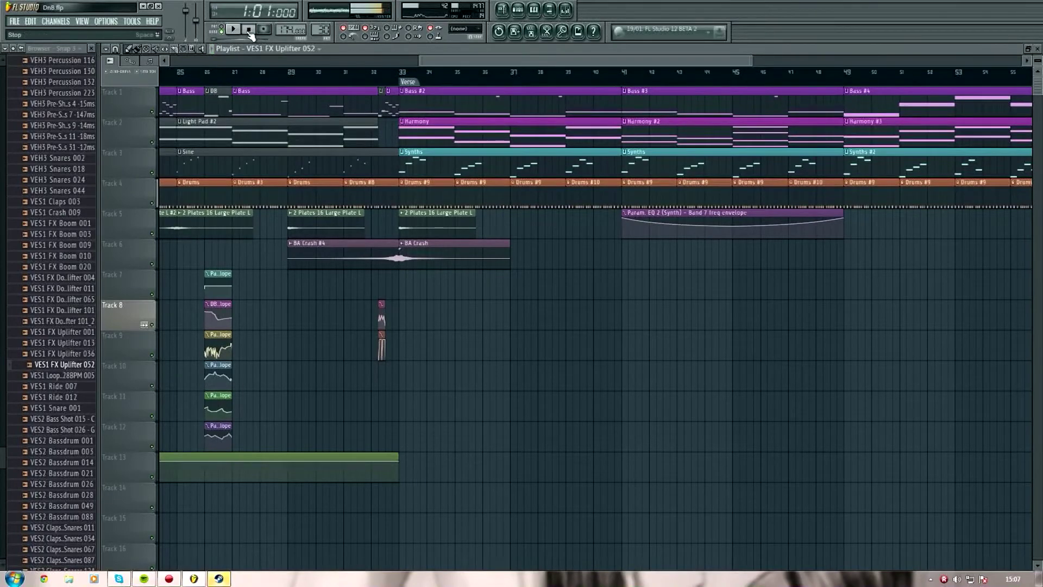
# - Play back the last part of the arrangement from about bar 59 into the riser before bar 65, and stop playback
pyautogui.scroll(-4, 578, 78)
pyautogui.moveTo(579, 63); pyautogui.dragTo(775, 64)
pyautogui.scroll(3, 749, 77)
pyautogui.click(569, 73)
pyautogui.scroll(-3, 628, 75)
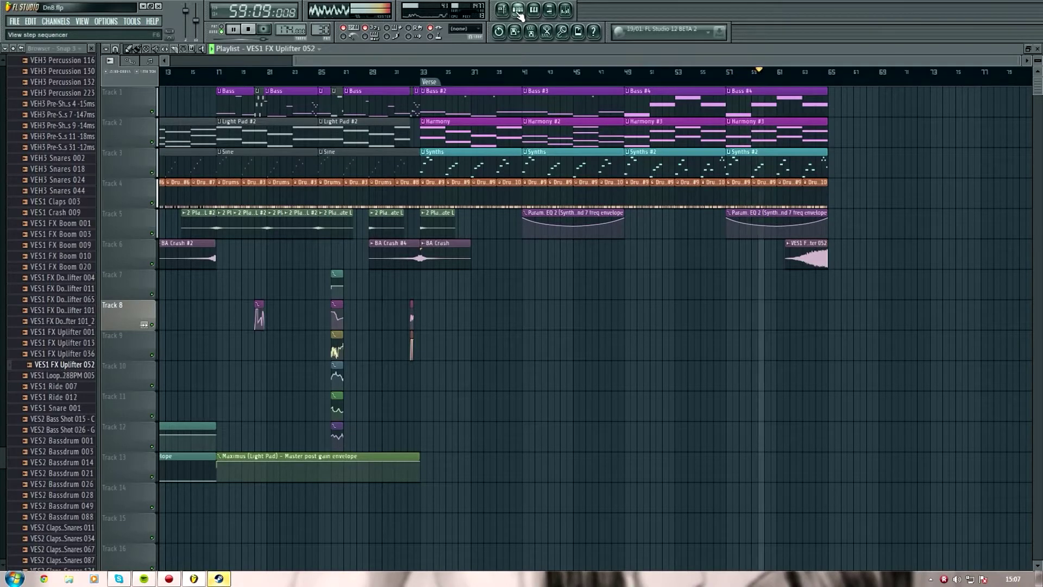
pyautogui.scroll(2, 769, 72)
pyautogui.moveTo(753, 63); pyautogui.dragTo(880, 60)
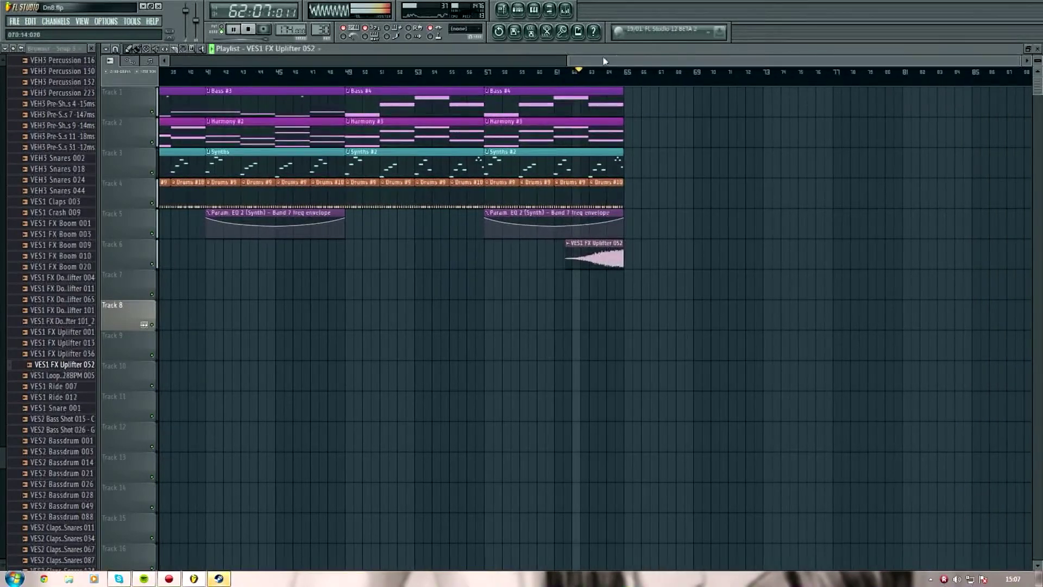
pyautogui.click(251, 32)
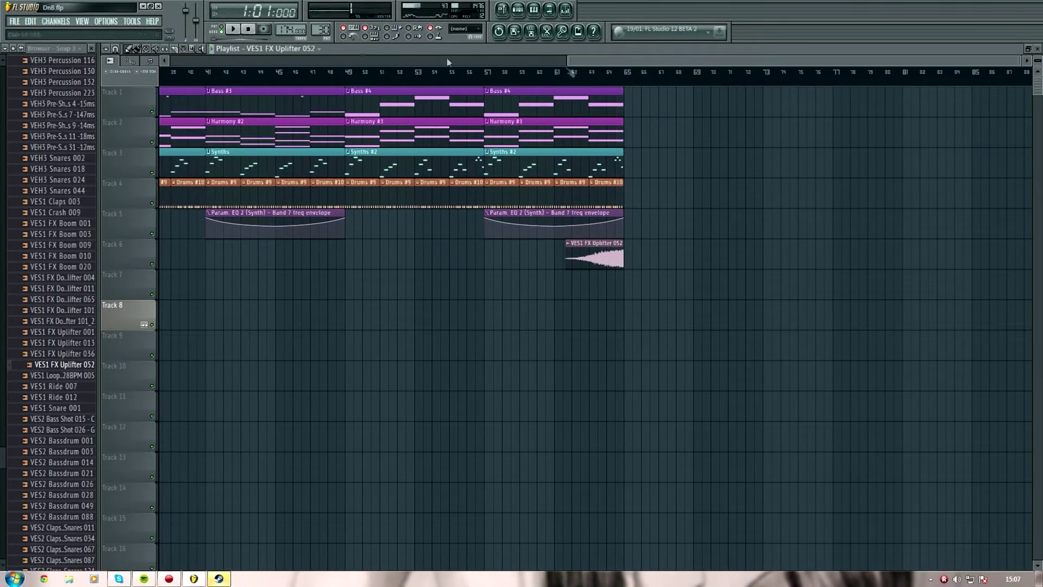
# - Place the playback position in bar 62 and select the time range from bar 57 to bar 65
pyautogui.rightClick(618, 81)
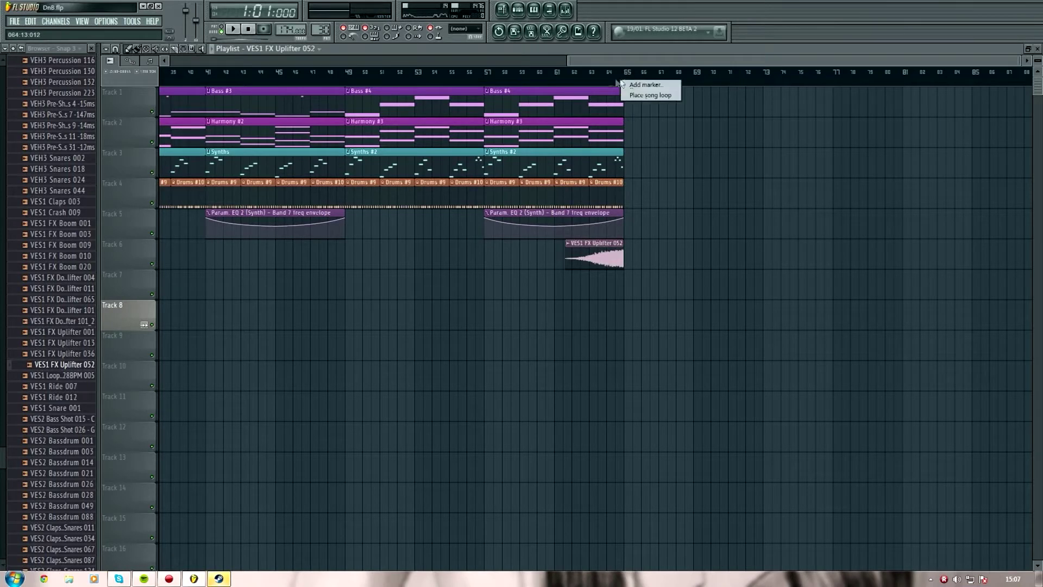
pyautogui.click(583, 75)
pyautogui.moveTo(624, 76); pyautogui.dragTo(487, 86)
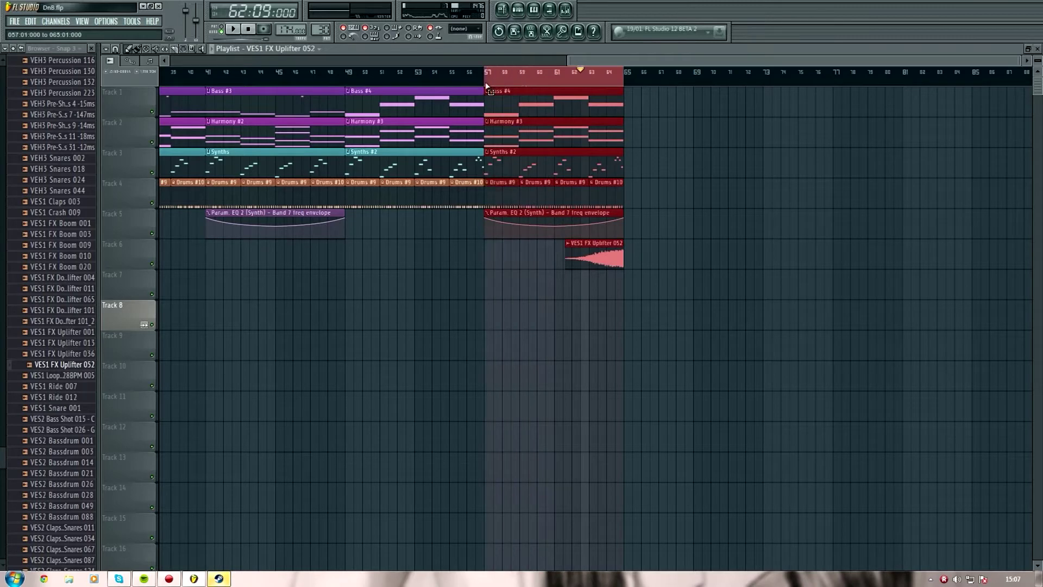
# - Show the Unsorted channels in the step sequencer and insert a Sytrus channel between Synth and Pad
pyautogui.click(517, 9)
pyautogui.click(344, 334)
pyautogui.click(336, 381)
pyautogui.rightClick(337, 458)
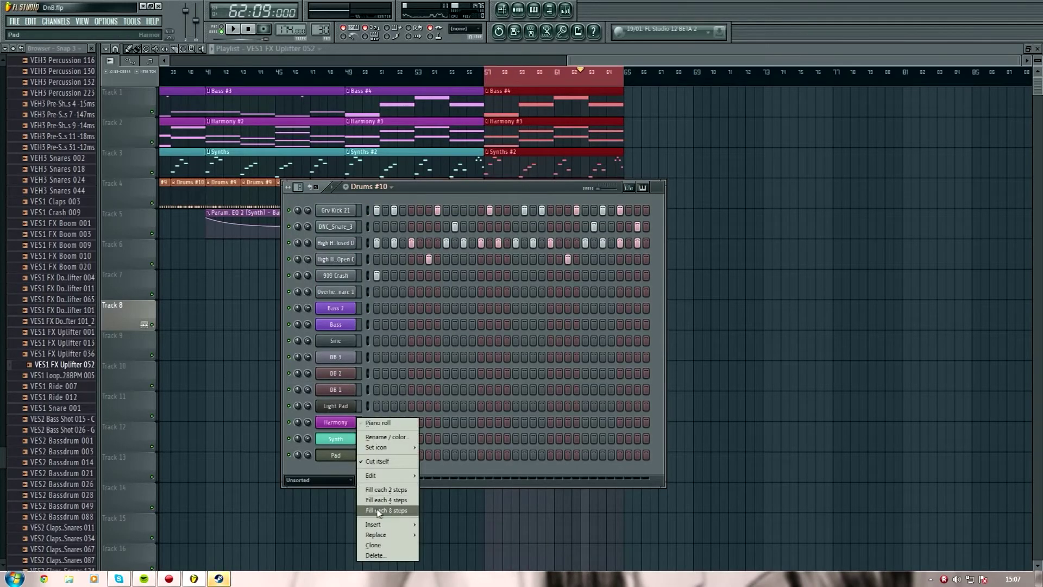
pyautogui.moveTo(374, 525)
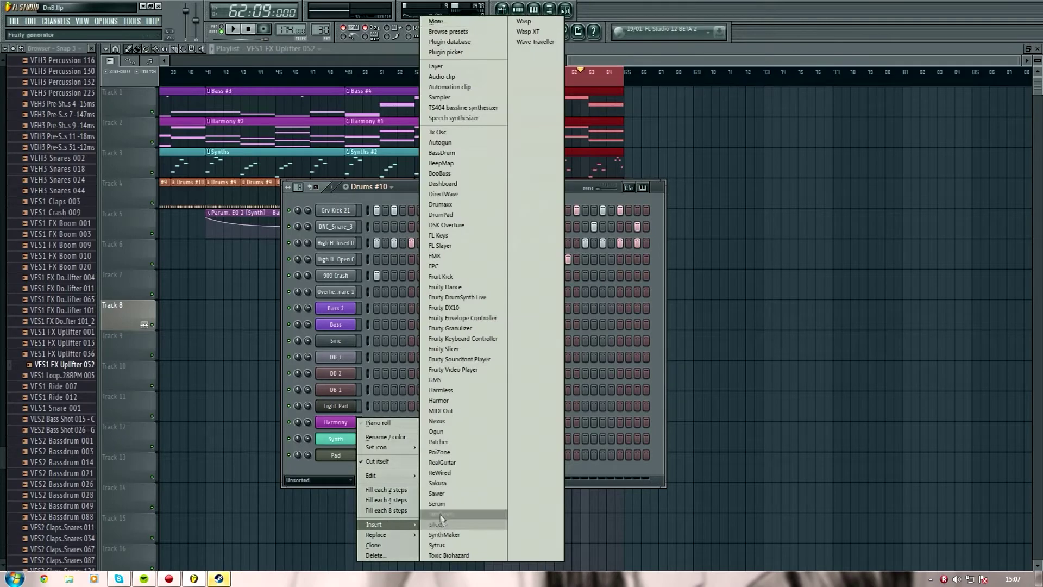
pyautogui.click(461, 545)
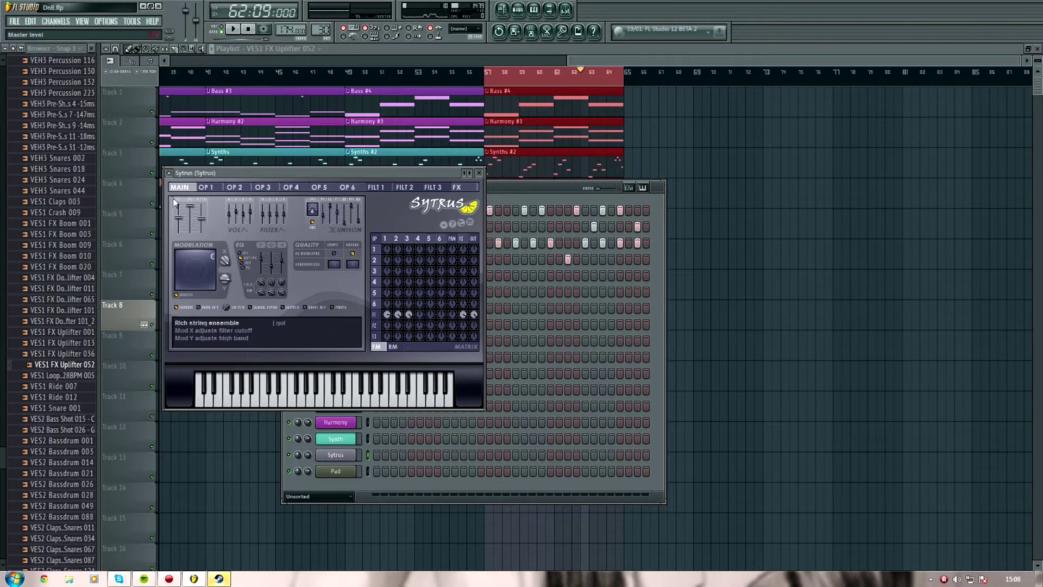
# - Load the FM Riser preset into Sytrus, audition a note, and move the plugin and step sequencer windows apart
pyautogui.click(169, 173)
pyautogui.moveTo(201, 202)
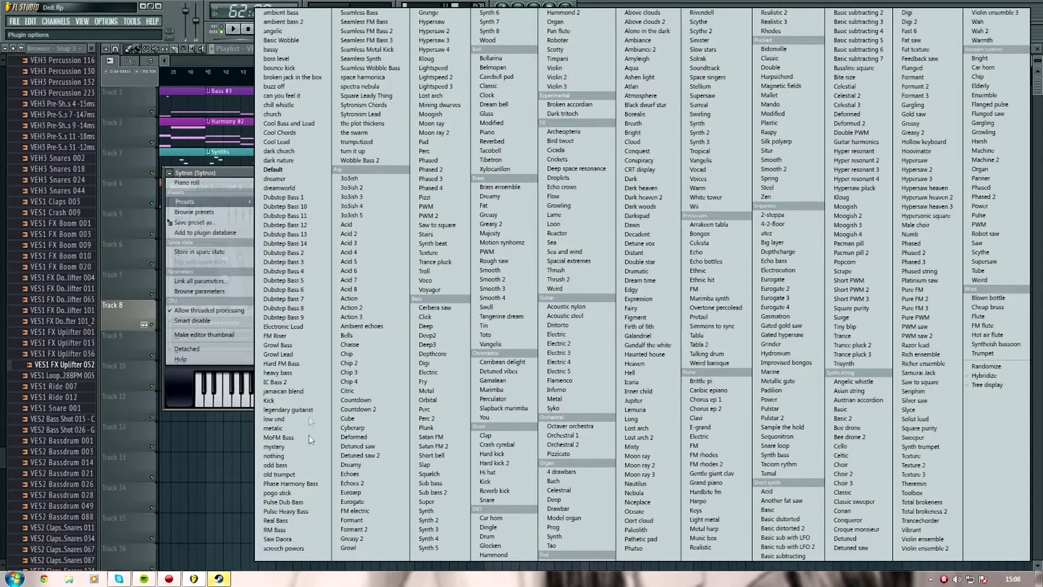
pyautogui.click(302, 335)
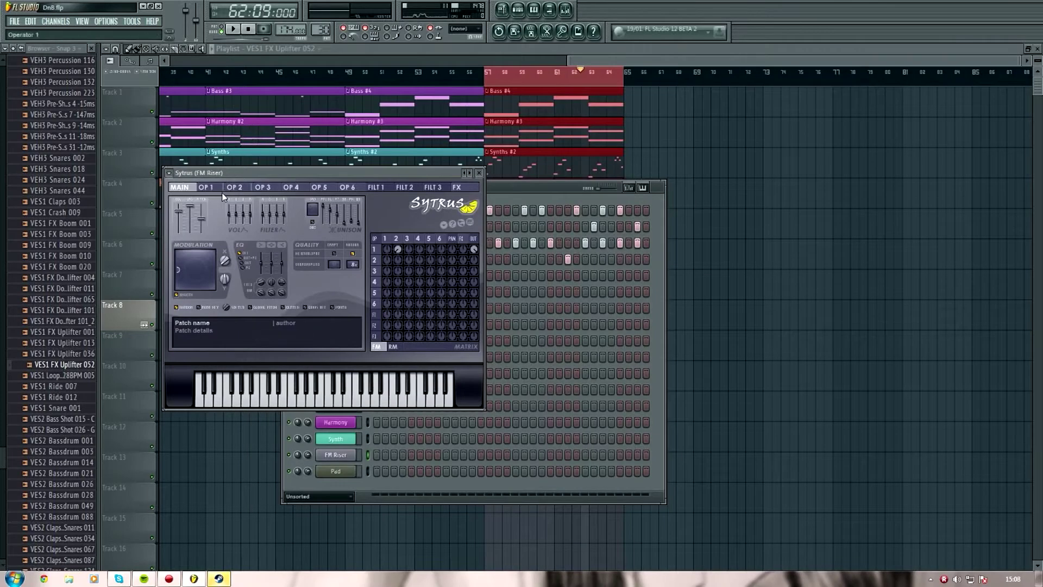
pyautogui.press('q')
pyautogui.moveTo(226, 262)
pyautogui.mouseDown()
pyautogui.moveTo(226, 231)
pyautogui.moveTo(226, 266)
pyautogui.mouseUp()
pyautogui.moveTo(580, 194); pyautogui.dragTo(903, 189)
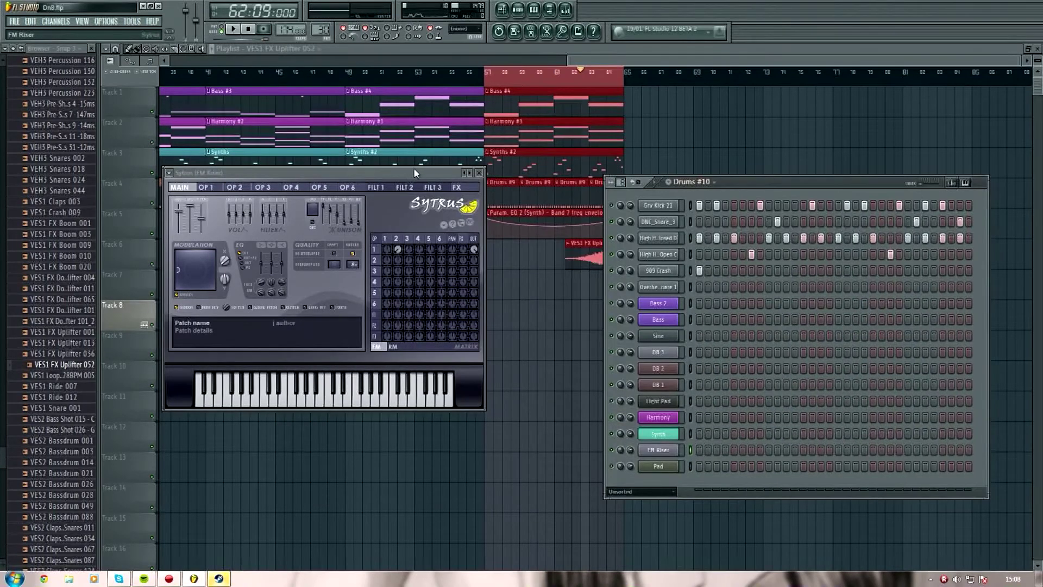
pyautogui.moveTo(416, 173); pyautogui.dragTo(558, 214)
# - Examine the oscillator settings of Sytrus operators 1 and 2, auditioning the FM Riser sound with several notes
pyautogui.click(358, 230)
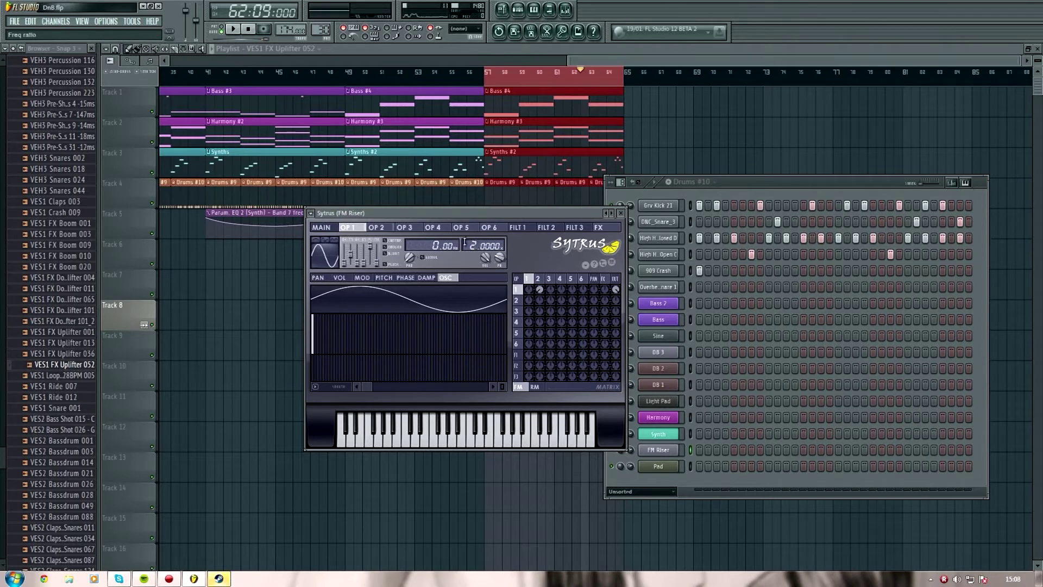
pyautogui.click(377, 228)
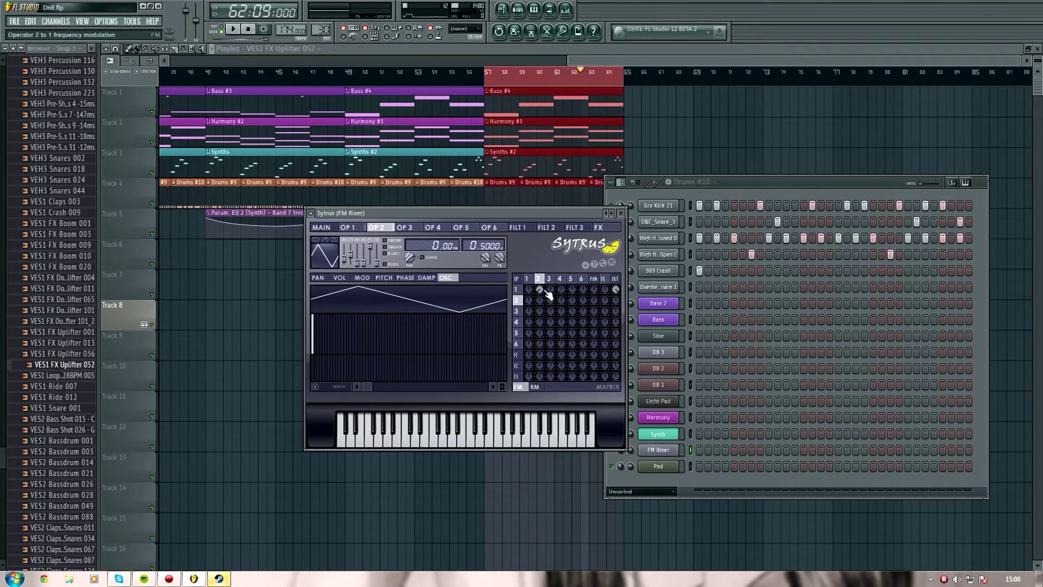
pyautogui.press('q')
pyautogui.press('q')
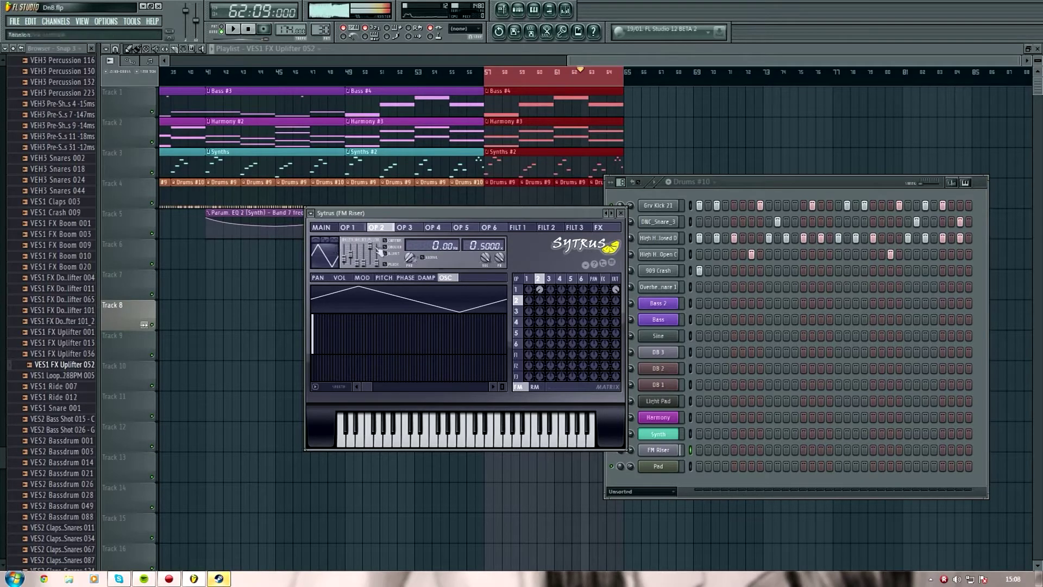
pyautogui.press('q')
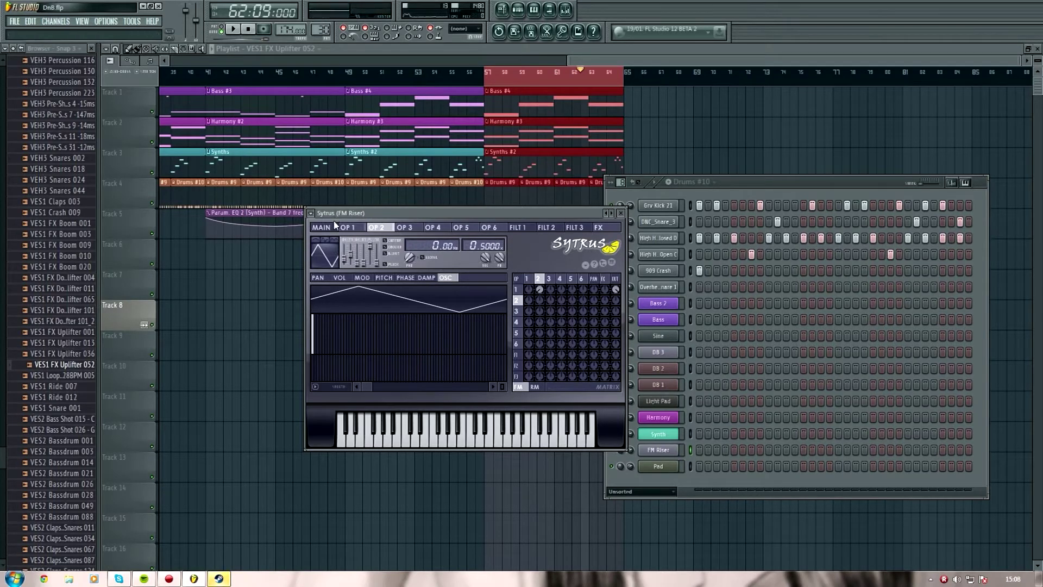
pyautogui.press('q')
# - Compare the Sytrus main settings with operators 1 and 2 once more while auditioning another note
pyautogui.click(322, 228)
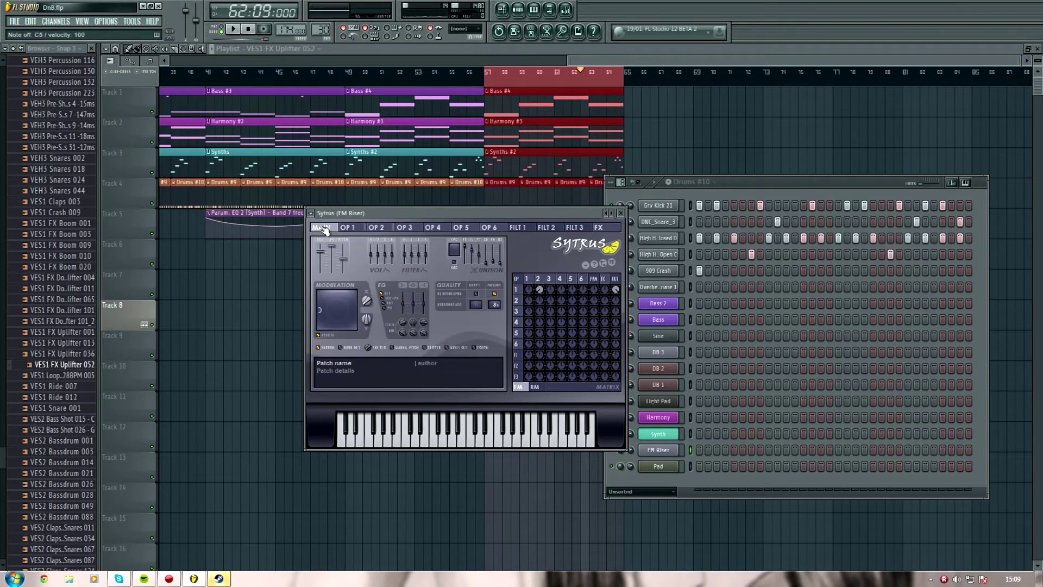
pyautogui.click(357, 228)
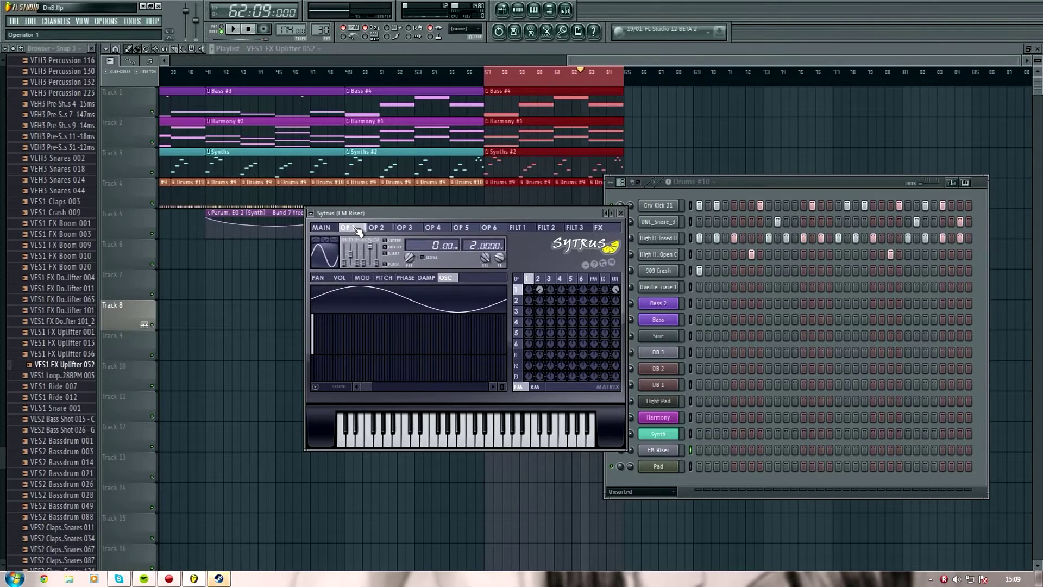
pyautogui.click(376, 228)
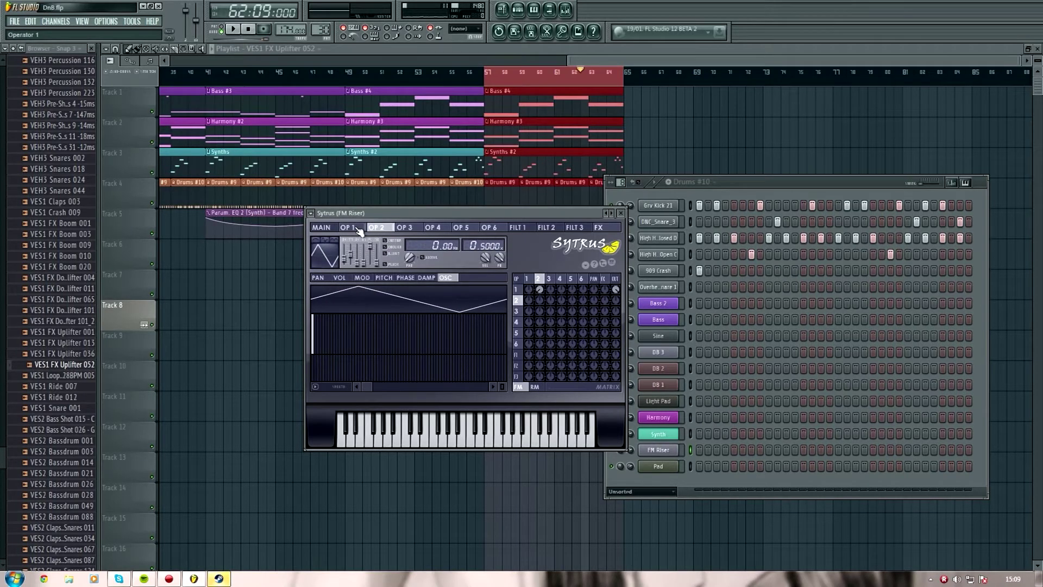
pyautogui.press('q')
pyautogui.click(358, 228)
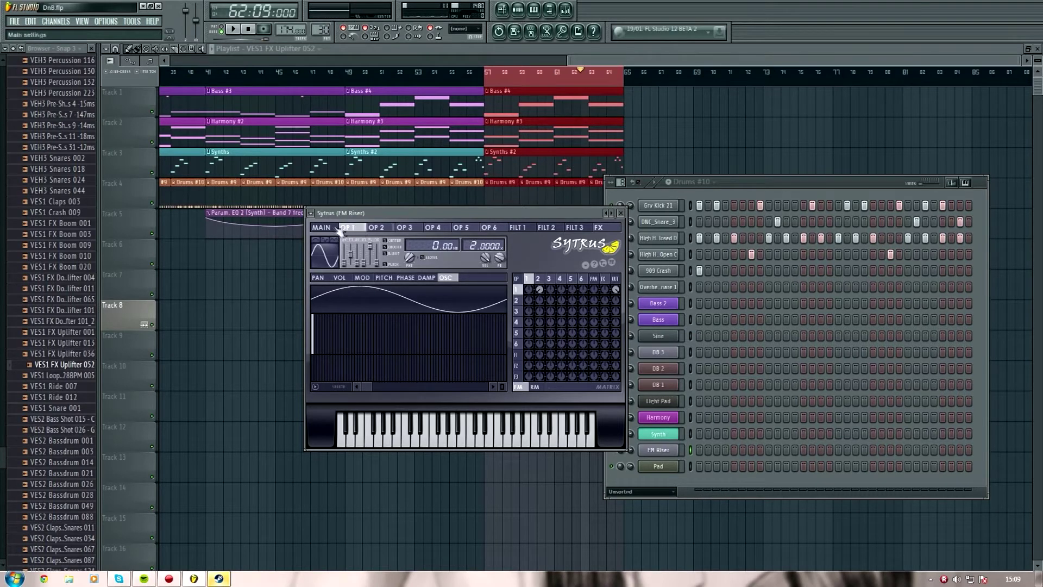
# - Compare the pitch Modulation X envelopes of Sytrus operators 1 and 2 with the Modulation X control in the main settings
pyautogui.click(384, 278)
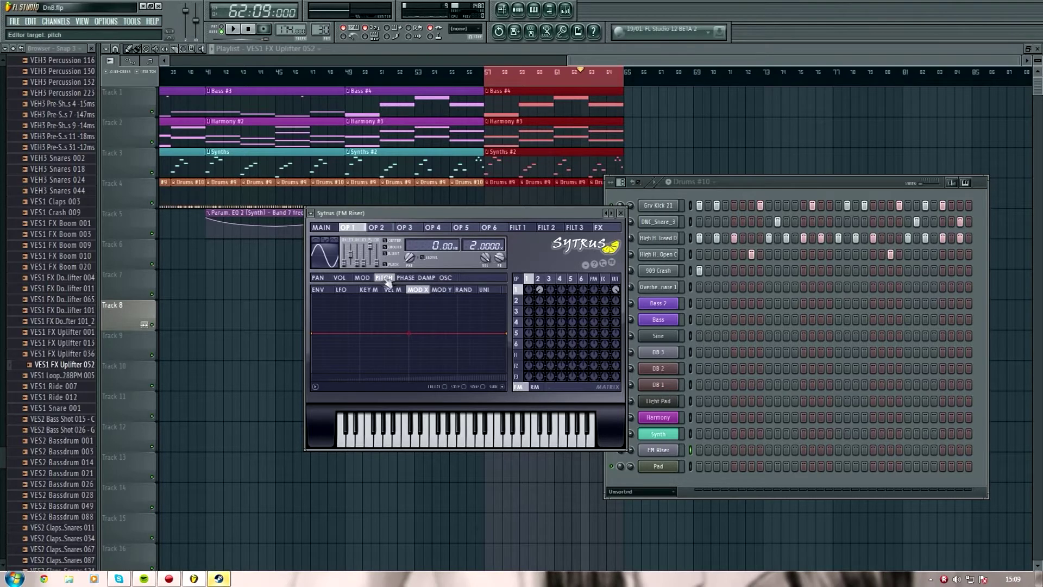
pyautogui.click(386, 228)
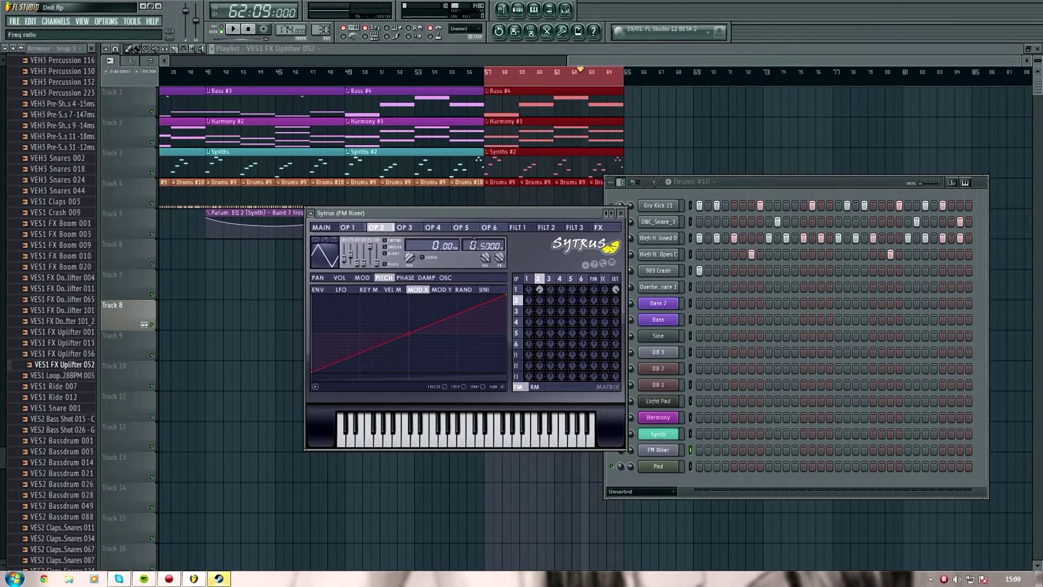
pyautogui.click(321, 228)
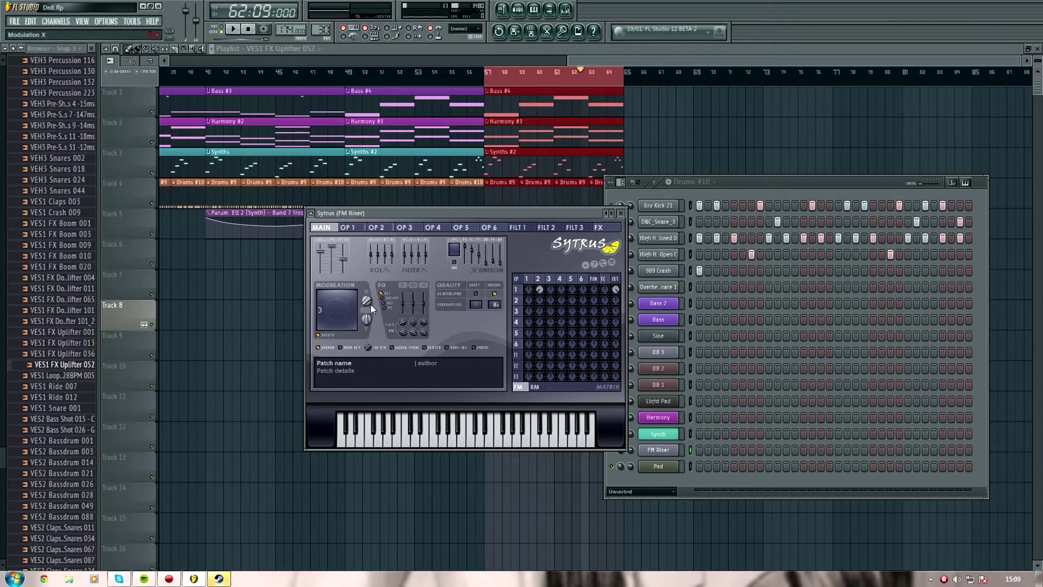
pyautogui.moveTo(367, 300); pyautogui.dragTo(367, 272)
pyautogui.click(373, 228)
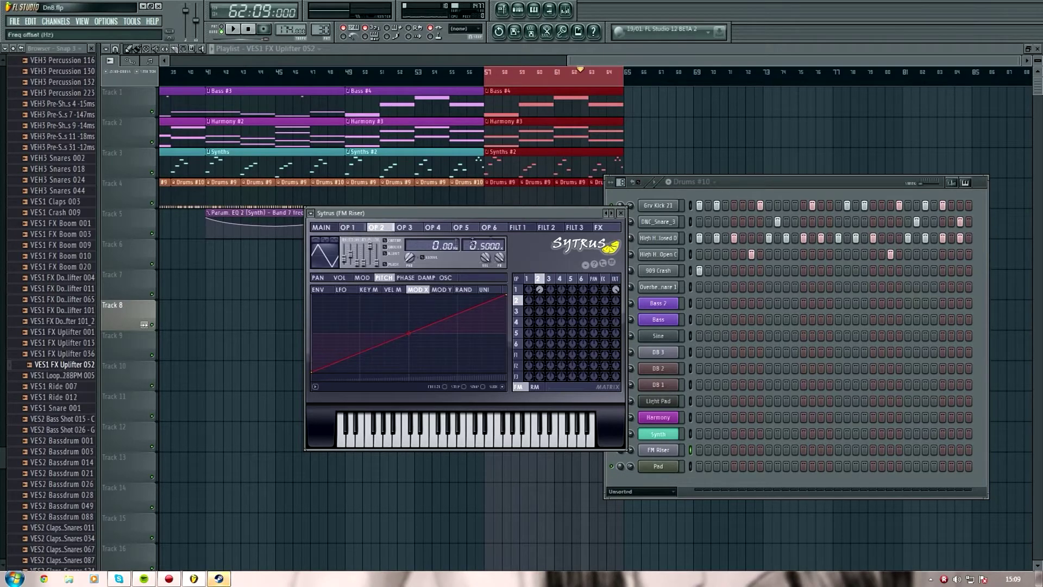
pyautogui.click(321, 228)
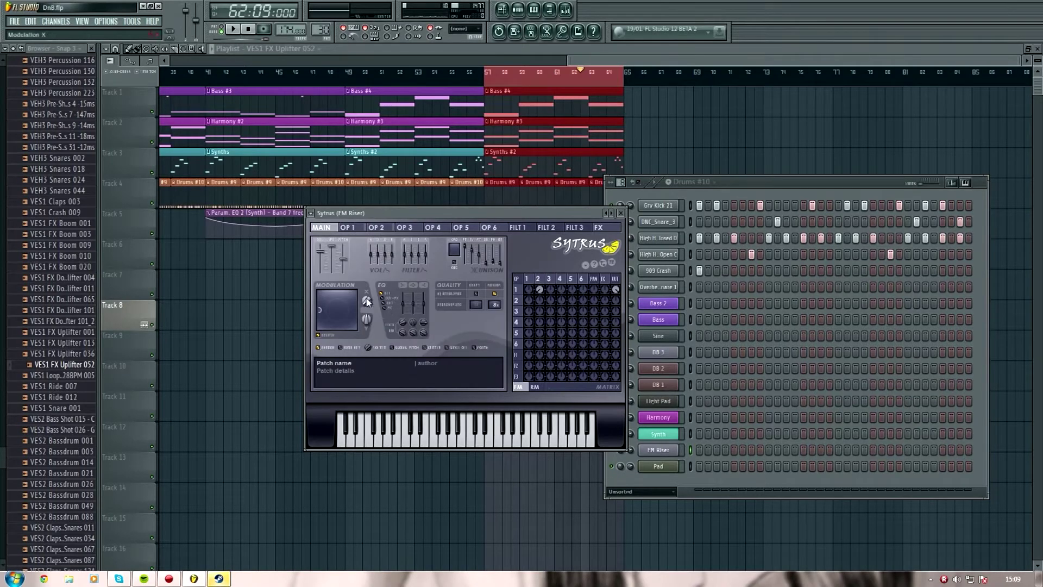
# - Audition the FM Riser while sweeping Modulation X, and check operator 1's frequency ratio with another note
pyautogui.press('q')
pyautogui.moveTo(367, 298); pyautogui.dragTo(367, 297)
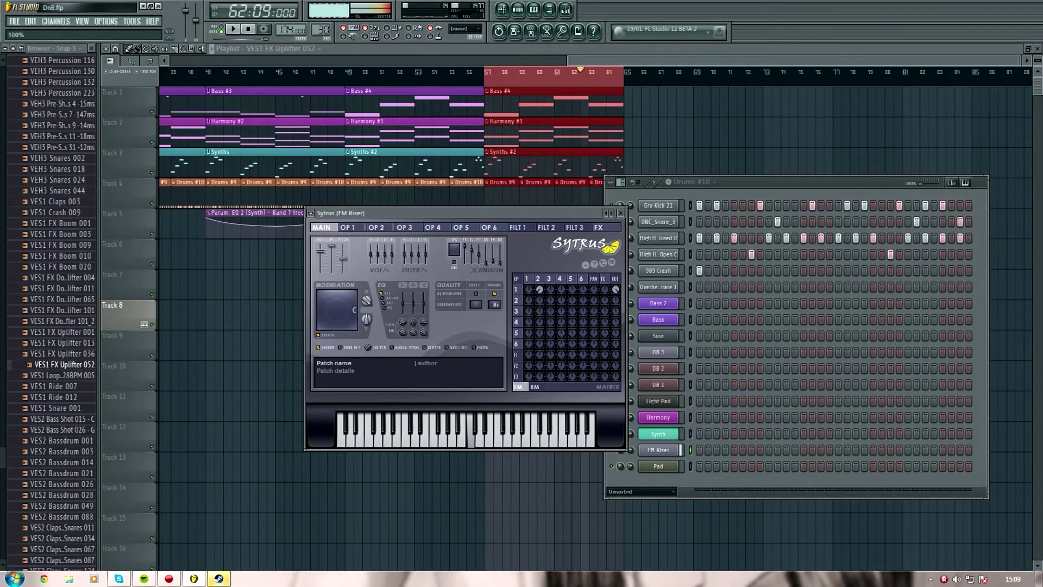
pyautogui.moveTo(367, 298); pyautogui.dragTo(367, 302)
pyautogui.click(350, 227)
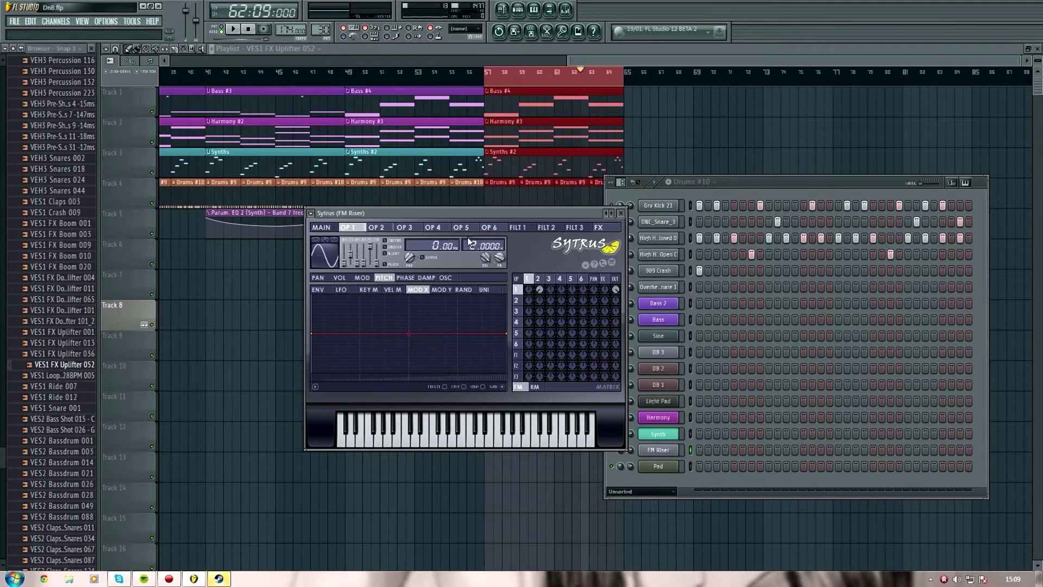
pyautogui.press('z')
pyautogui.moveTo(471, 246); pyautogui.dragTo(471, 243)
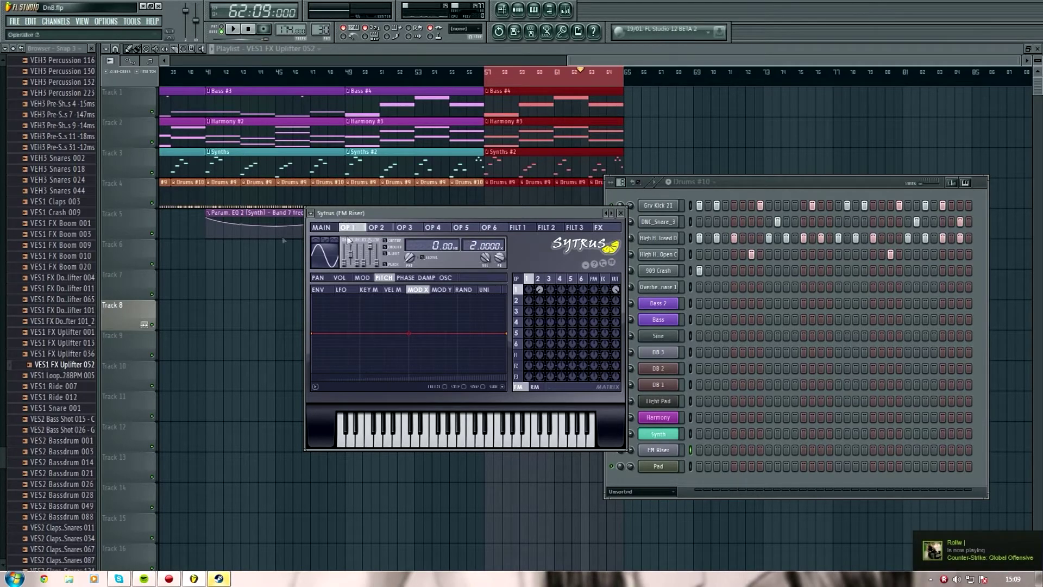
pyautogui.click(322, 228)
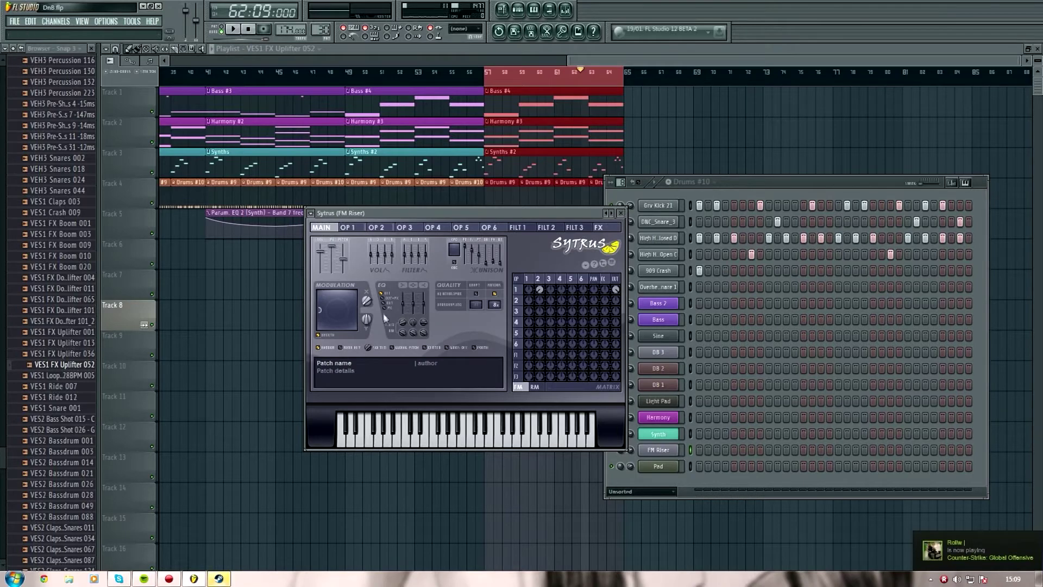
# - Create a new empty pattern named Riser and colour it red
pyautogui.click(713, 182)
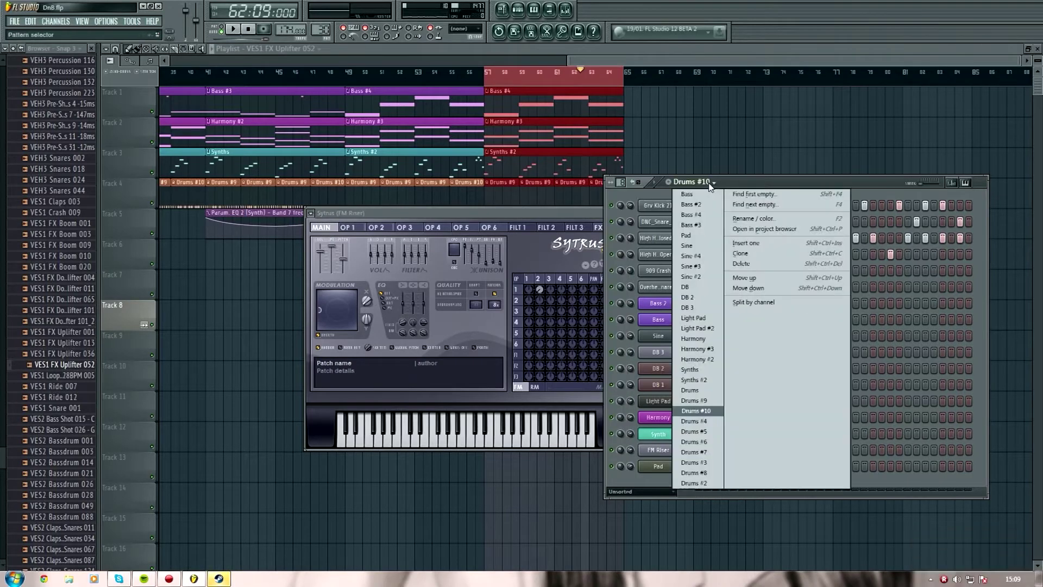
pyautogui.click(669, 183)
pyautogui.write('Riser')
pyautogui.click(748, 180)
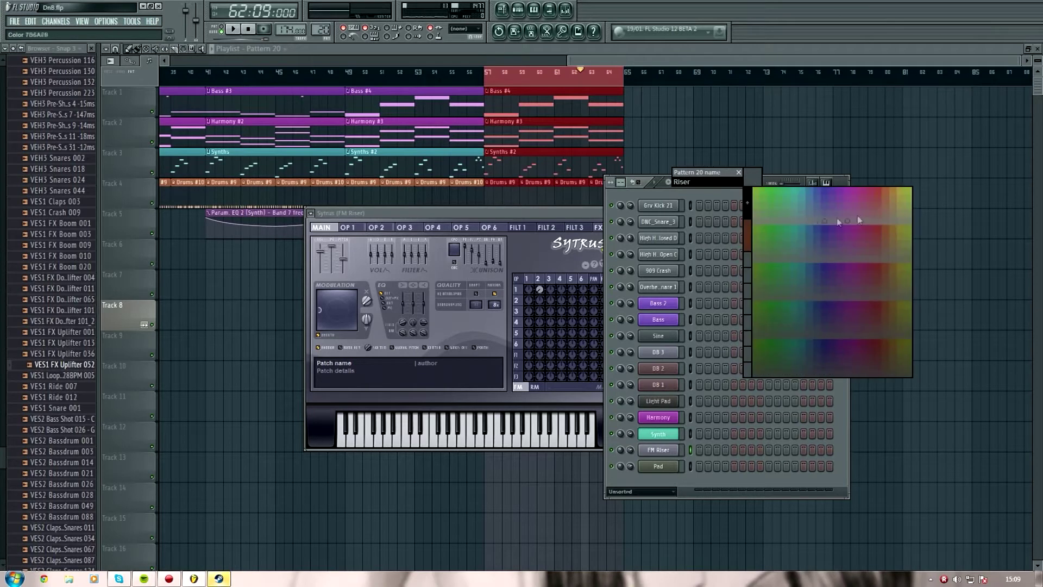
pyautogui.click(877, 192)
pyautogui.press('Return')
# - Change the FM Riser channel's colour to red to match the Riser pattern
pyautogui.rightClick(658, 455)
pyautogui.click(709, 437)
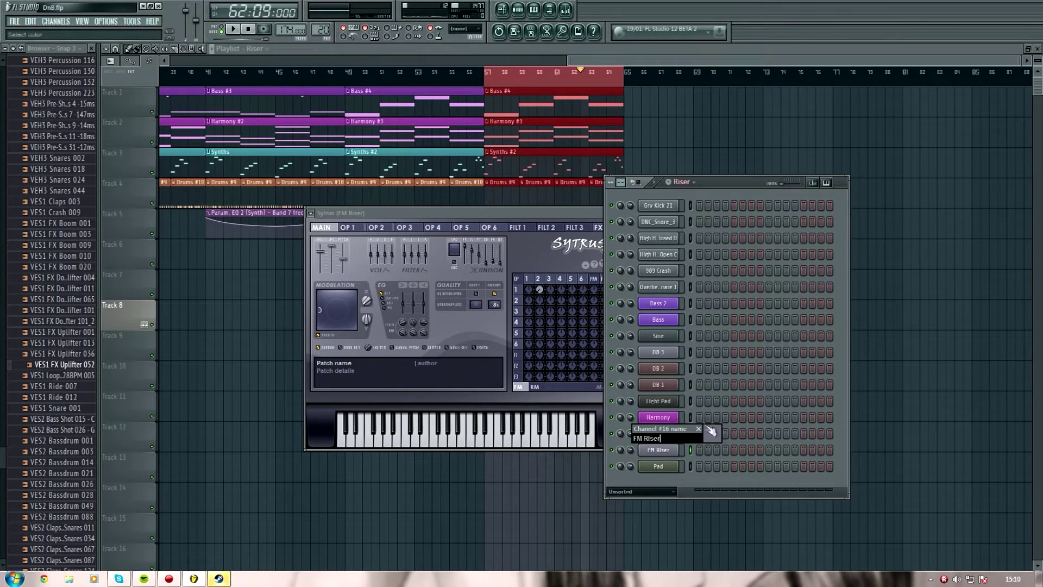
pyautogui.click(714, 441)
pyautogui.click(837, 375)
pyautogui.press('Return')
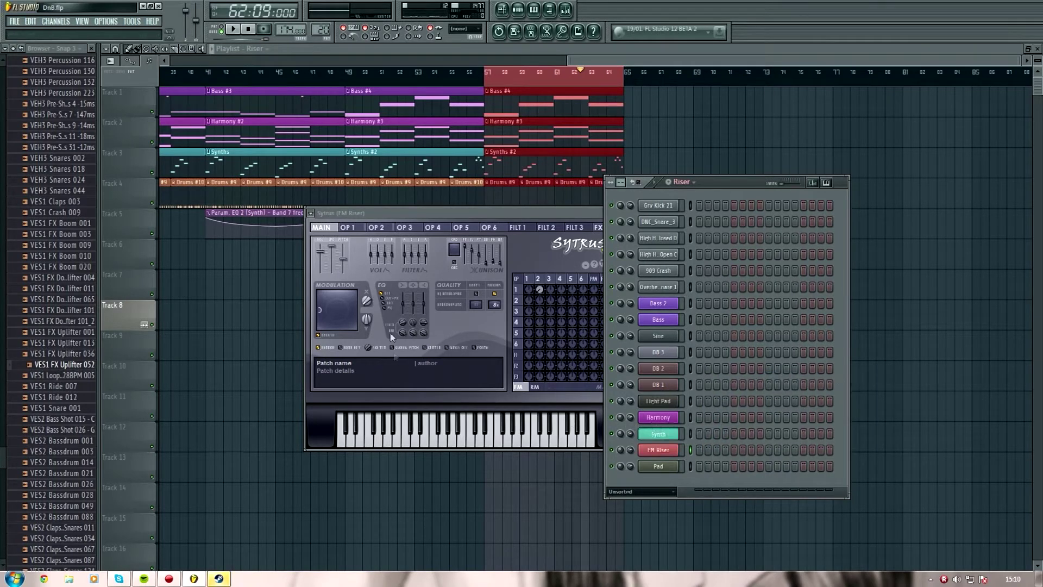
# - Draw a single C4 note four bars long from bar 1 in the FM Riser channel's piano roll
pyautogui.click(504, 214)
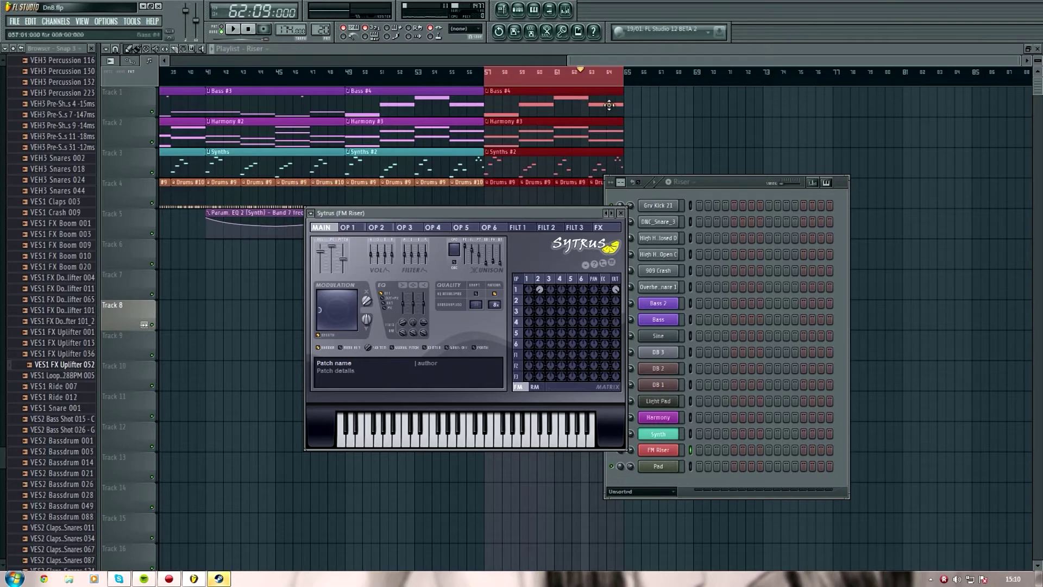
pyautogui.rightClick(662, 454)
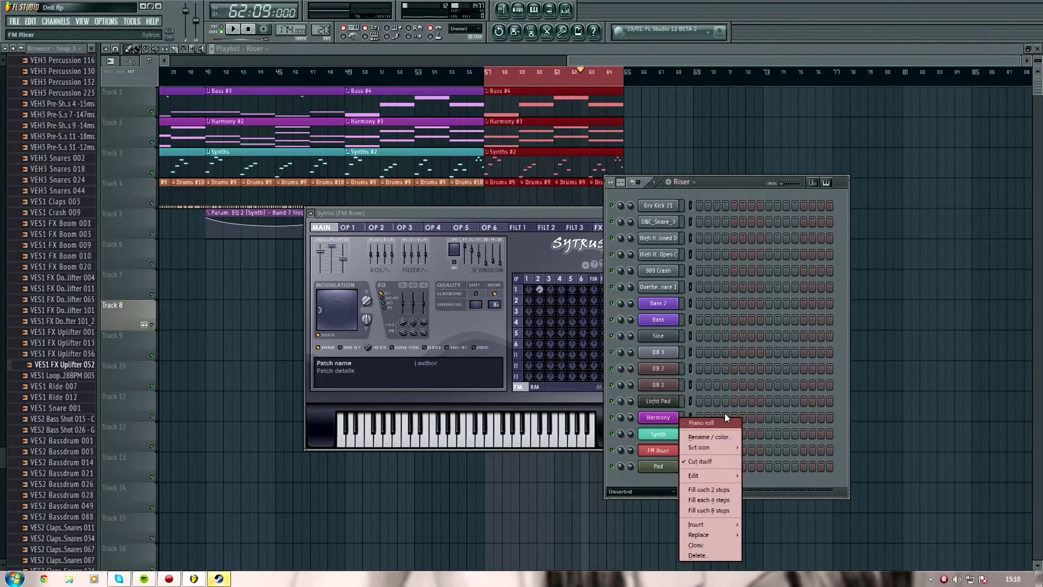
pyautogui.click(726, 424)
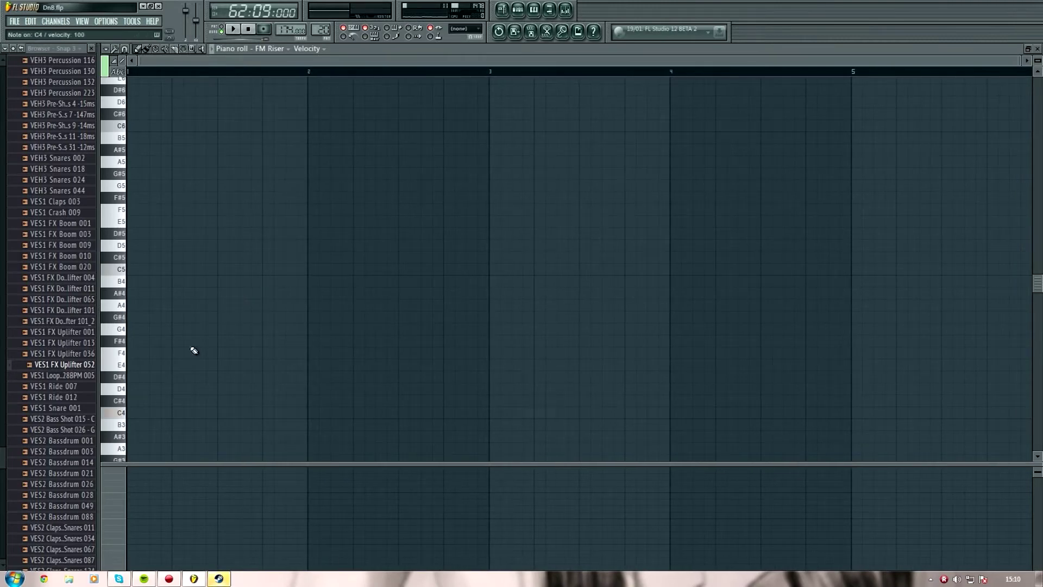
pyautogui.click(142, 412)
pyautogui.click(132, 425)
pyautogui.rightClick(155, 413)
pyautogui.rightClick(144, 424)
pyautogui.click(169, 413)
pyautogui.moveTo(173, 413); pyautogui.dragTo(669, 443)
pyautogui.scroll(-2, 593, 75)
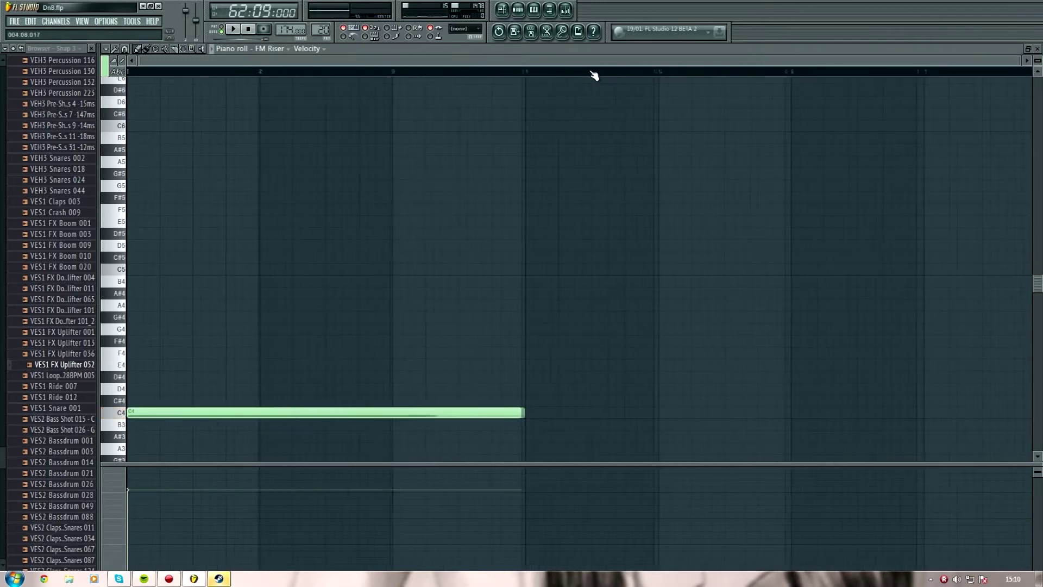
pyautogui.moveTo(514, 414); pyautogui.dragTo(643, 432)
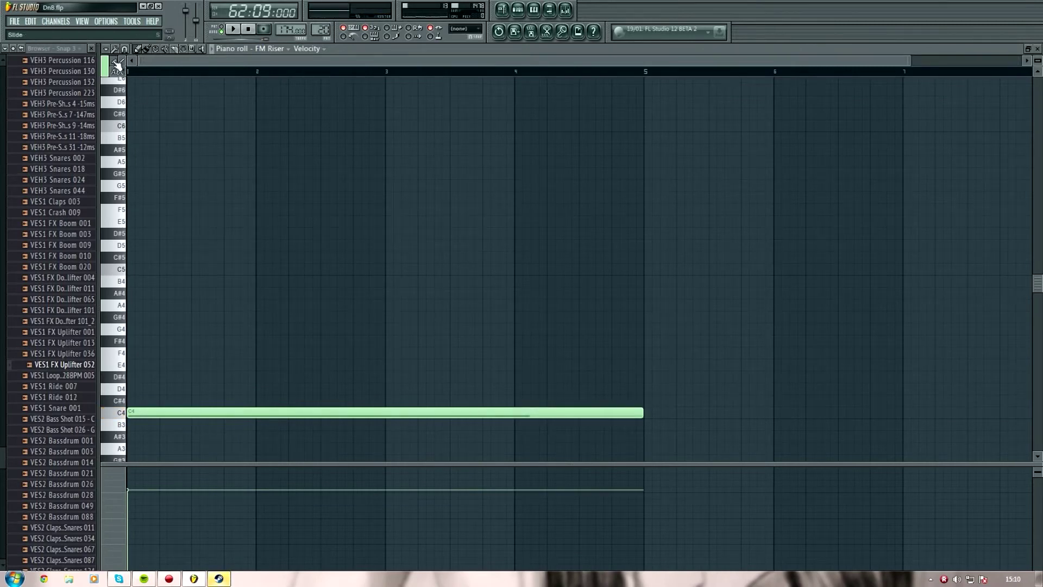
# - Try a four-bar C5 note above the C4 note, play the pattern, and remove the added note
pyautogui.click(150, 269)
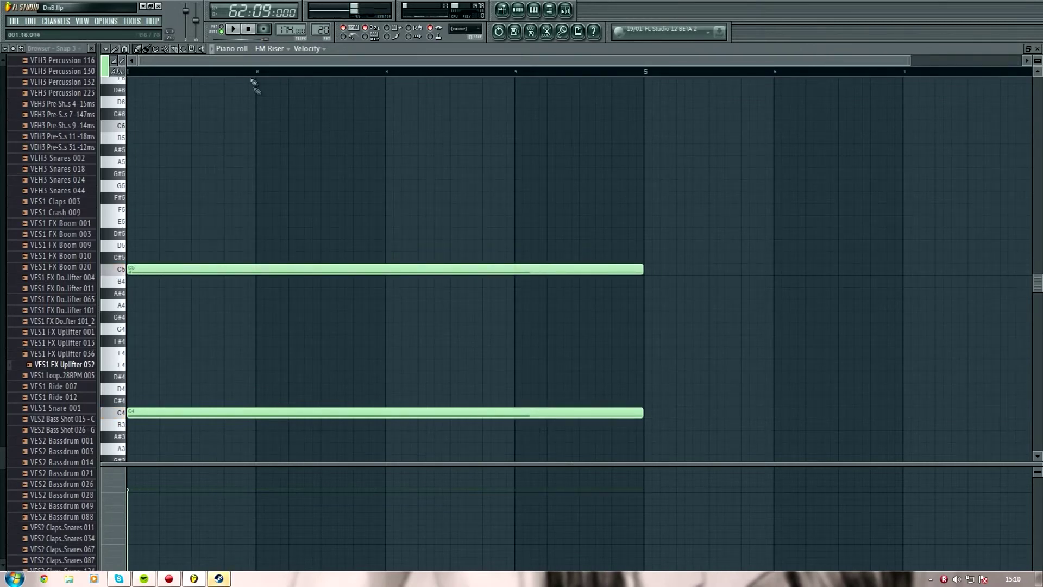
pyautogui.click(229, 30)
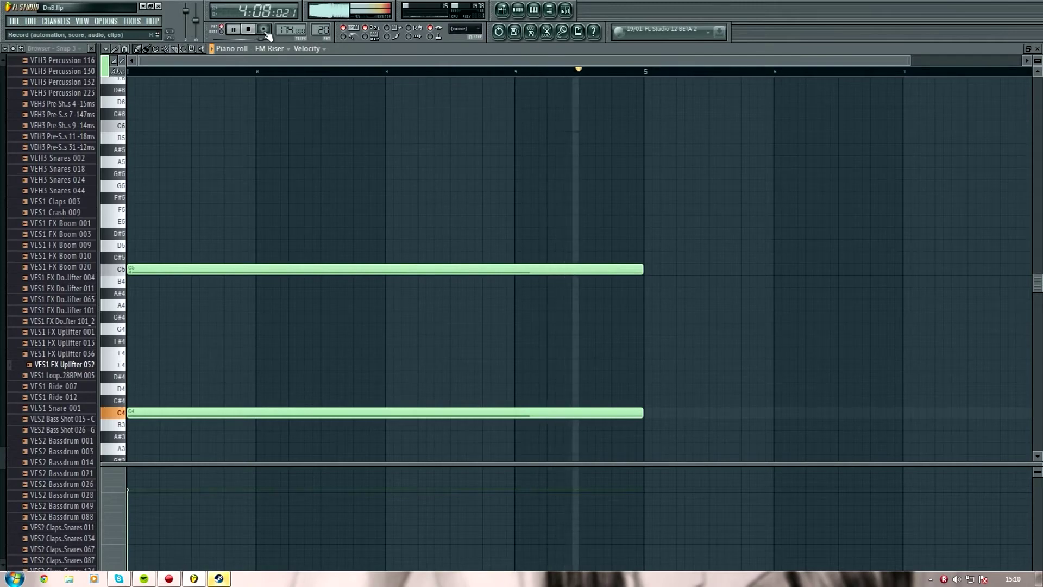
pyautogui.press('space')
pyautogui.rightClick(410, 269)
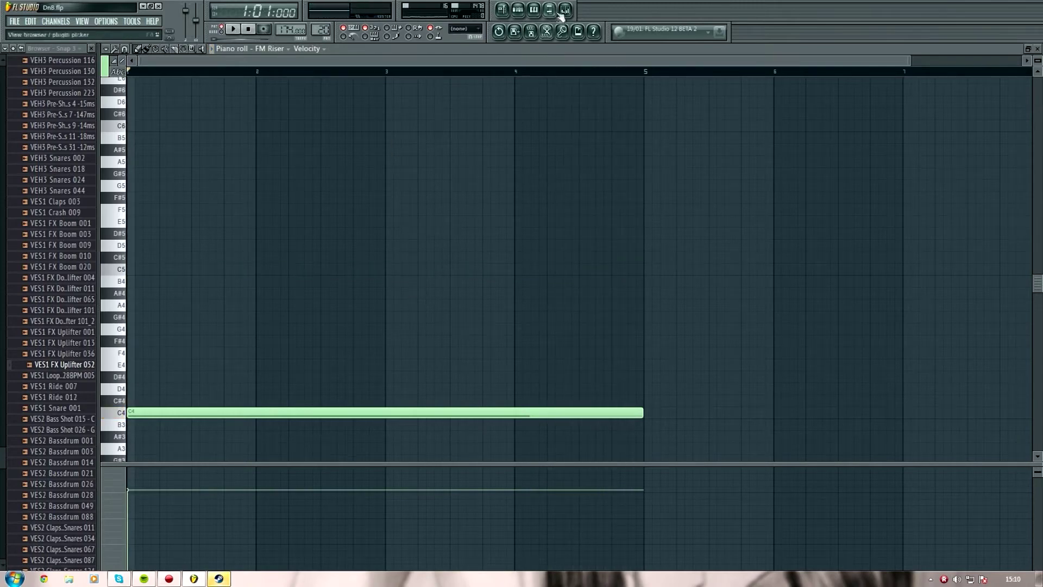
# - Place the Riser pattern in the playlist on Track 7 starting at bar 57
pyautogui.click(502, 10)
pyautogui.click(519, 10)
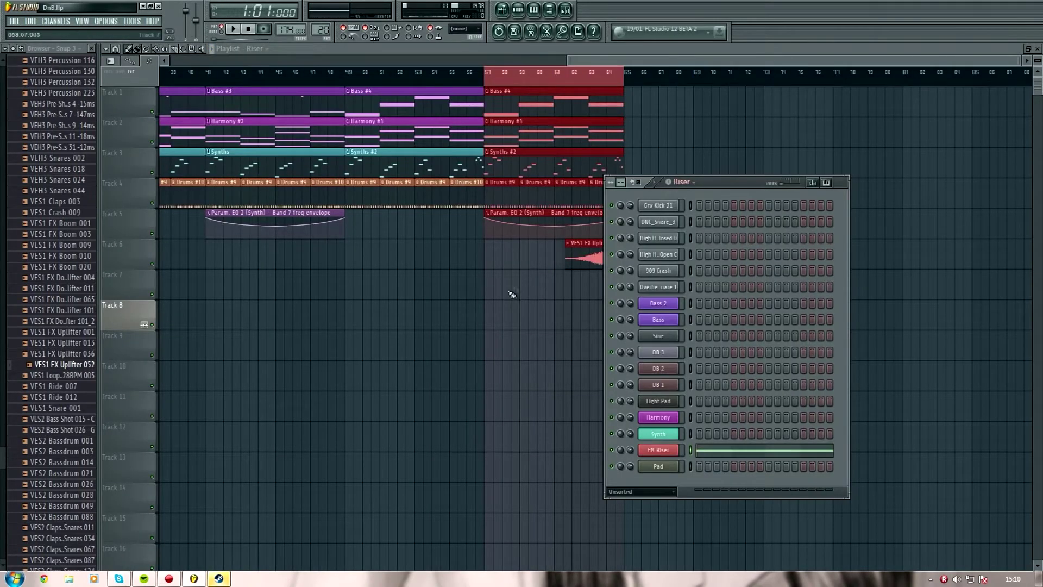
pyautogui.click(510, 291)
# - Extend the Riser pattern's C4 note to eight bars, and return to the playlist with the step sequencer shown
pyautogui.doubleClick(504, 290)
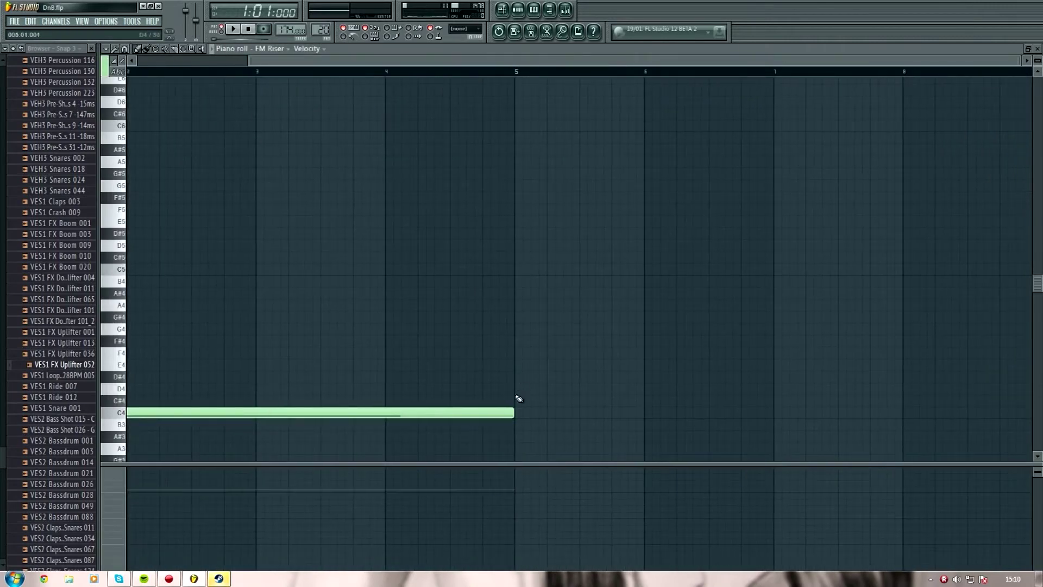
pyautogui.scroll(-1, 539, 79)
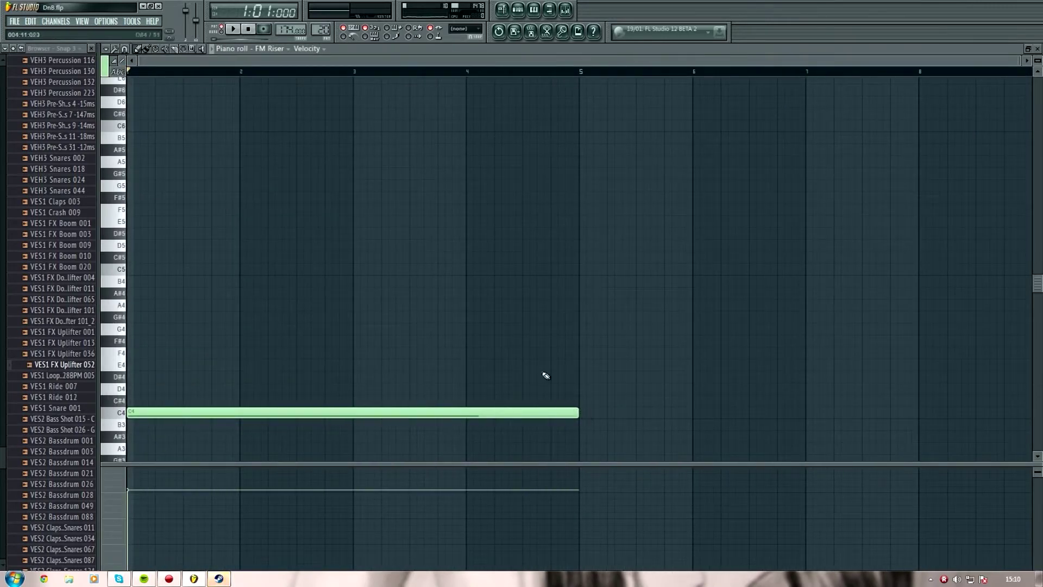
pyautogui.moveTo(574, 412); pyautogui.dragTo(975, 434)
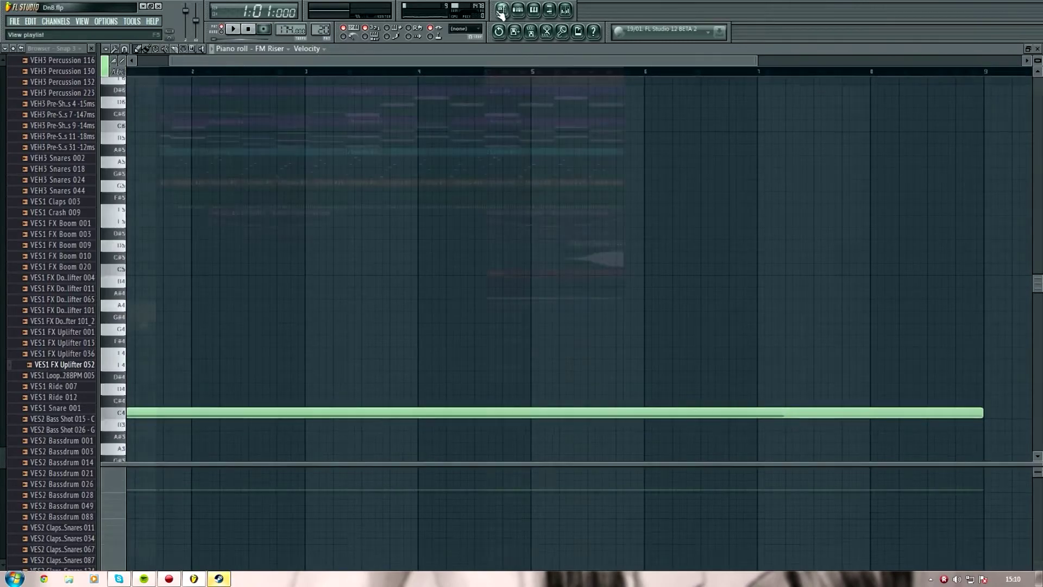
pyautogui.press('F5')
pyautogui.press('F6')
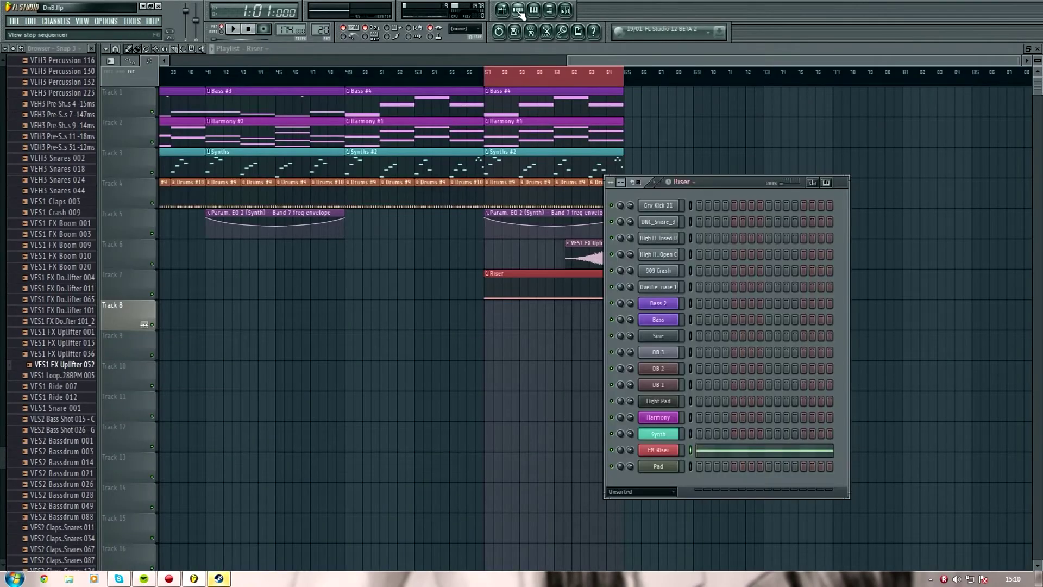
# - Set up mixer insert 8 as the red FM Riser track and lower its volume fader
pyautogui.click(566, 9)
pyautogui.click(373, 392)
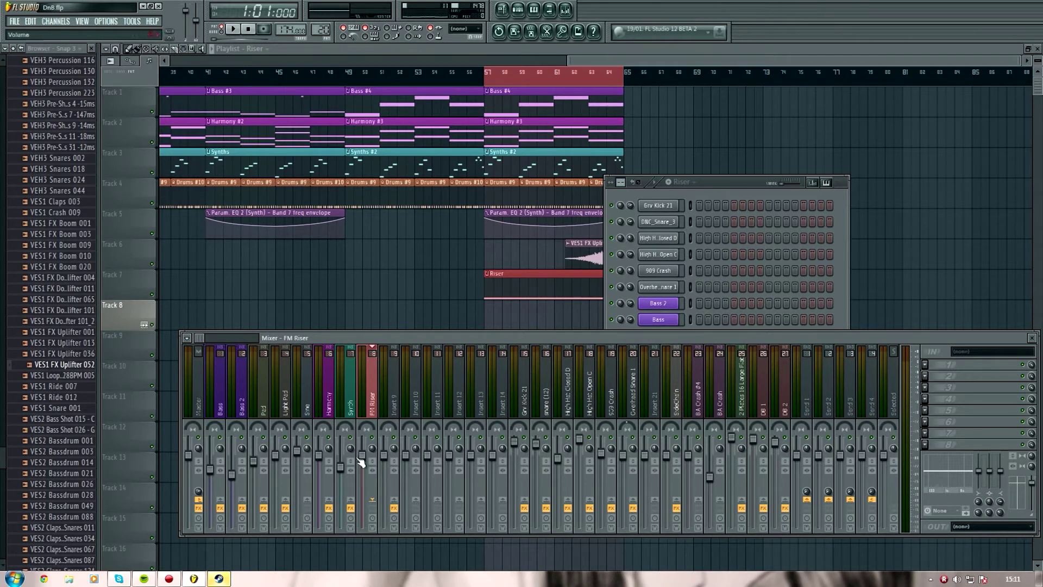
# - Create an automation clip for the FM Riser's Modulation X and shape it as a slightly bowed rise from bar 57 to 65
pyautogui.click(729, 189)
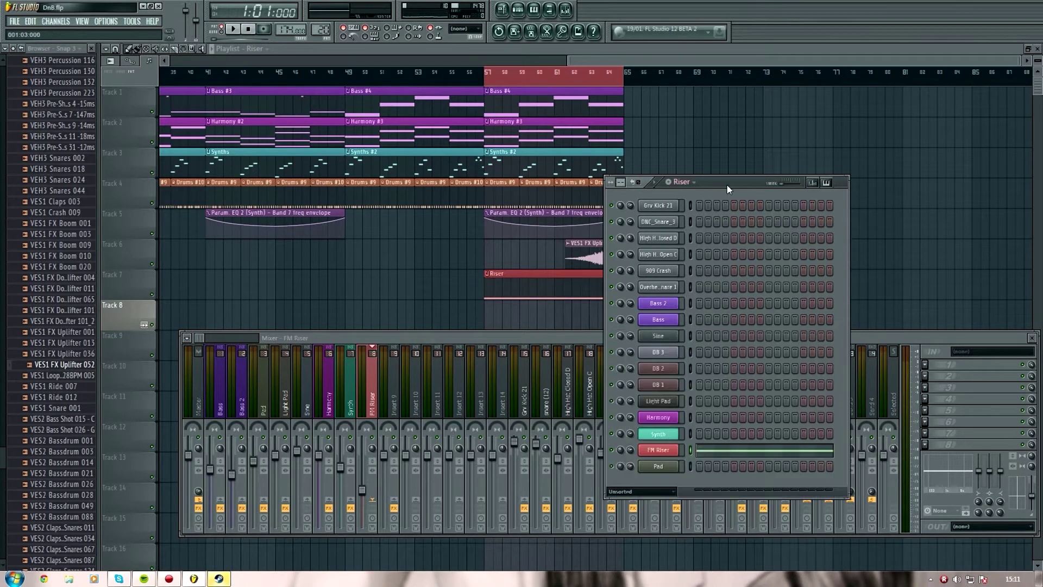
pyautogui.rightClick(663, 454)
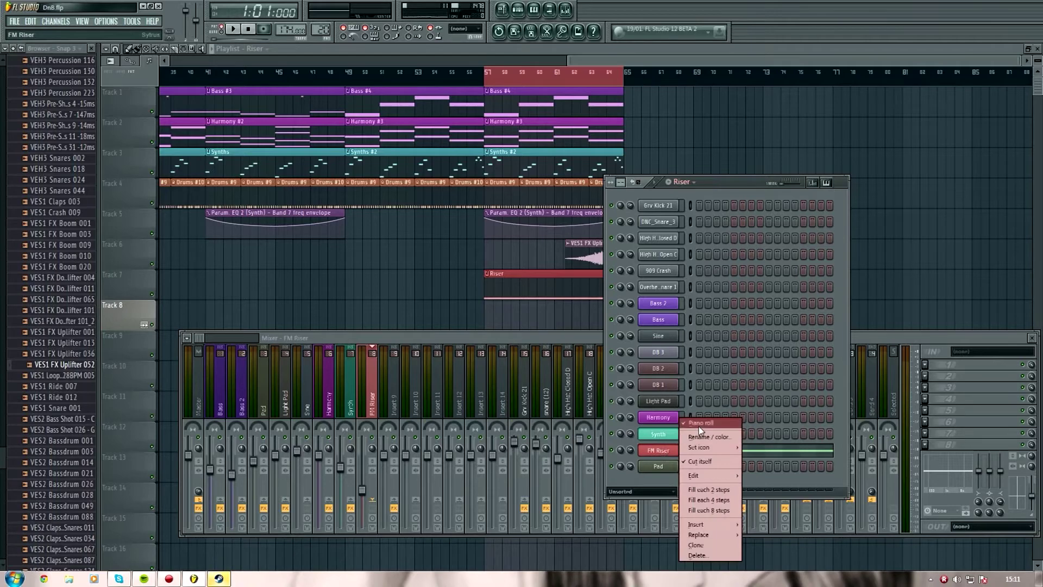
pyautogui.click(657, 456)
pyautogui.rightClick(367, 301)
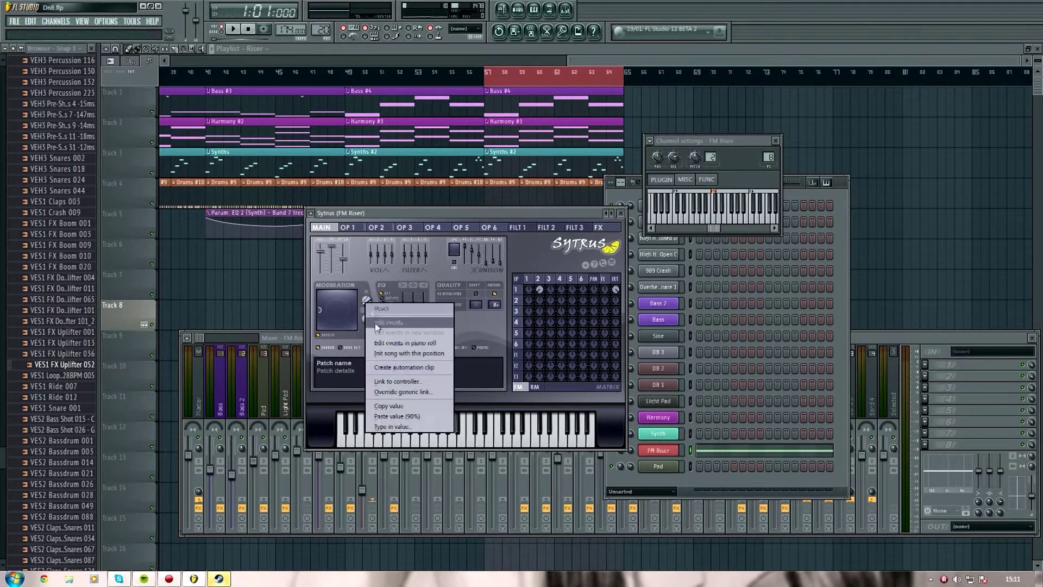
pyautogui.click(403, 367)
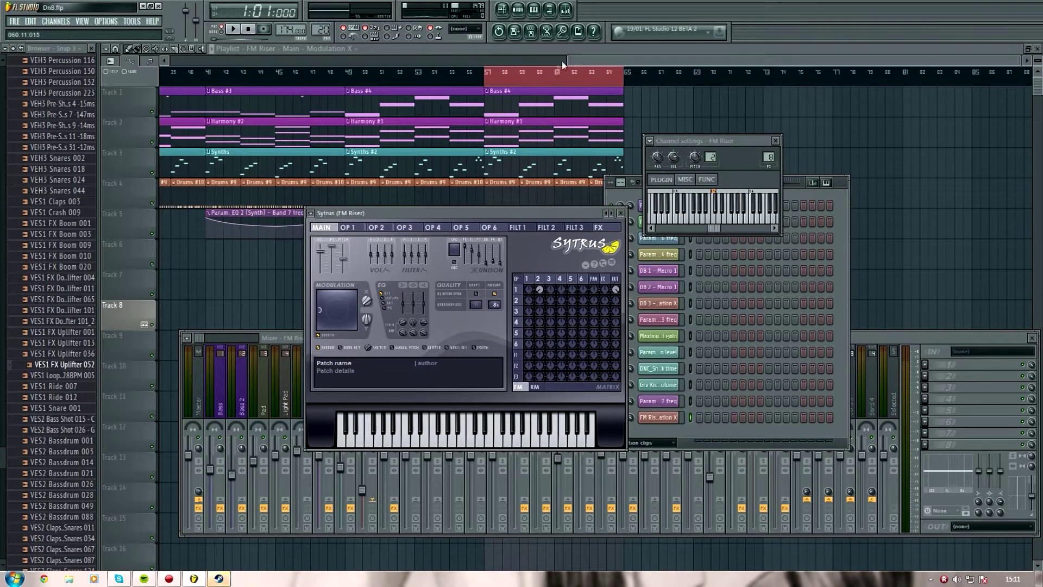
pyautogui.press('F12')
pyautogui.moveTo(626, 330); pyautogui.dragTo(628, 296)
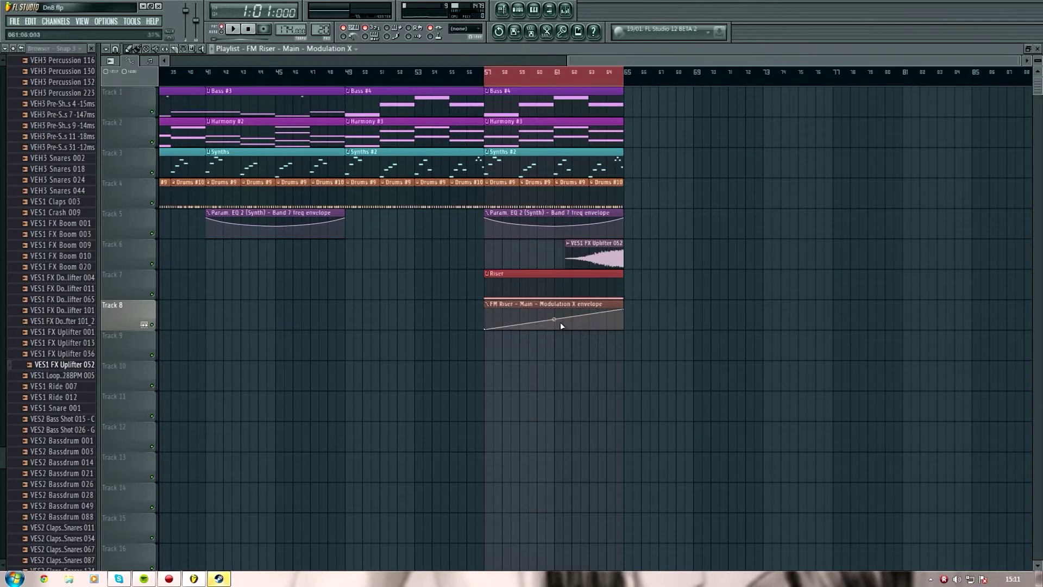
# - Clear the time selection and play the arrangement from around bar 57 to audition the automated riser
pyautogui.click(479, 76)
pyautogui.press('space')
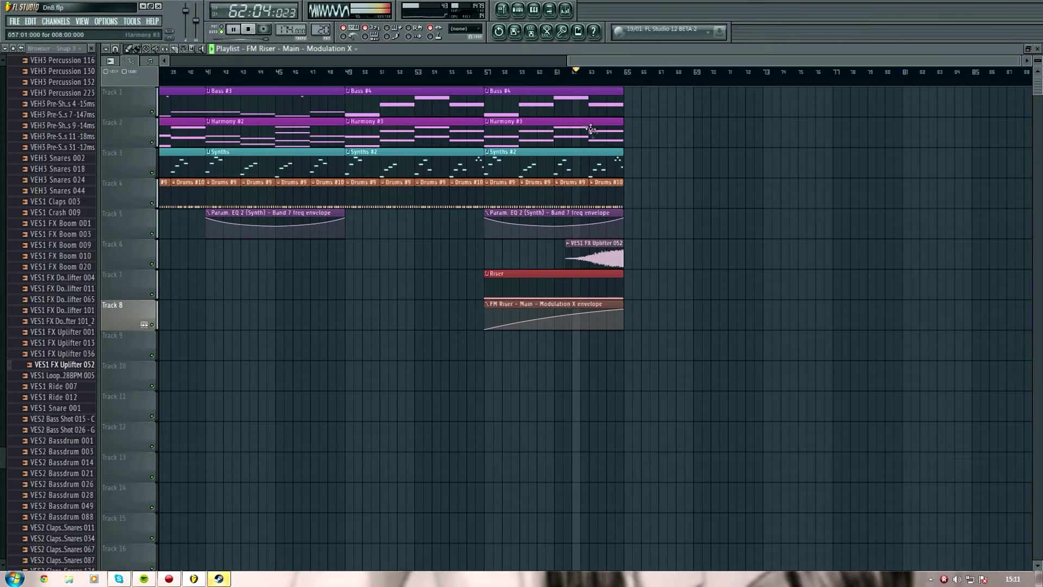
pyautogui.scroll(3, 630, 86)
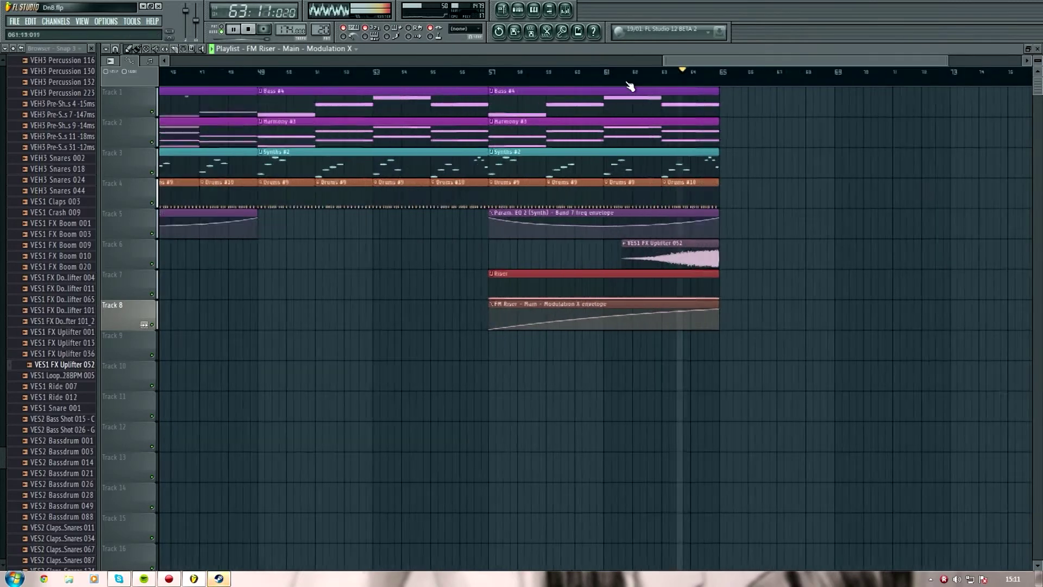
pyautogui.press('space')
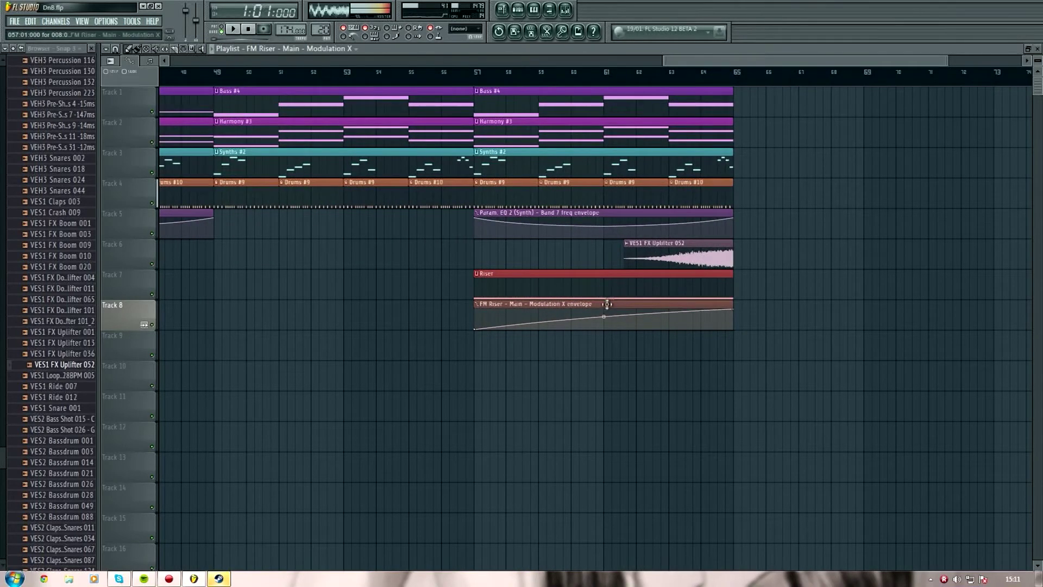
# - Bow the FM Riser Modulation X curve downward and shorten its automation clip to span bars 61 to 65
pyautogui.moveTo(603, 315); pyautogui.dragTo(603, 324)
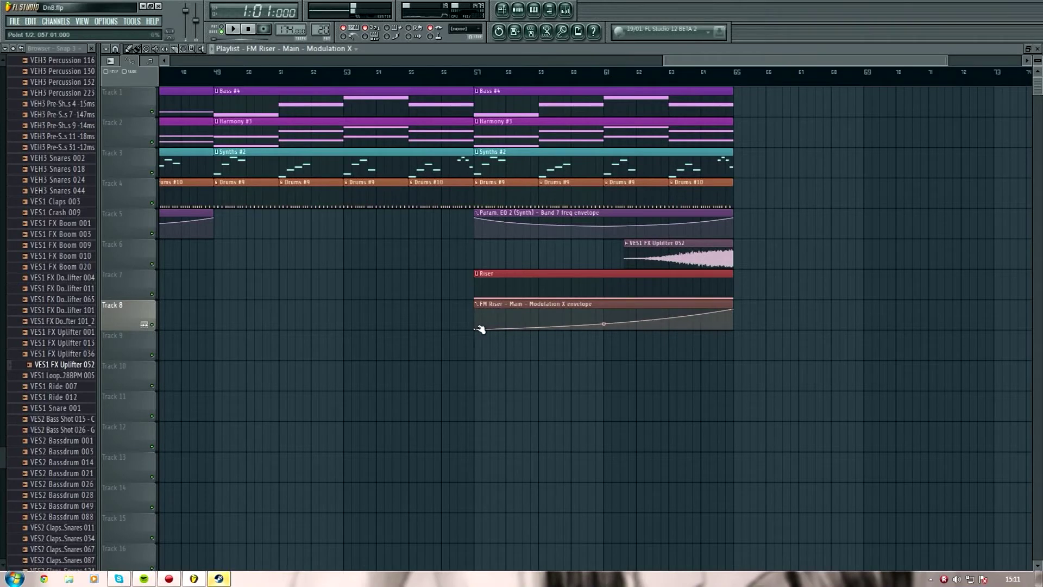
pyautogui.moveTo(737, 310); pyautogui.dragTo(608, 307)
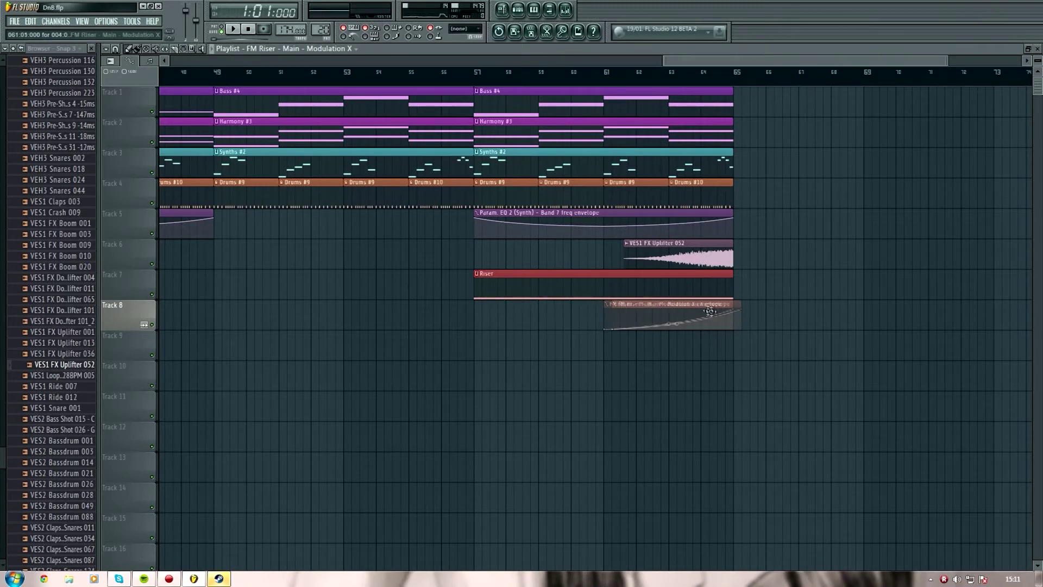
# - Shorten the Riser pattern's C4 note to just under four bars and move the Riser clip to start at bar 61
pyautogui.doubleClick(605, 288)
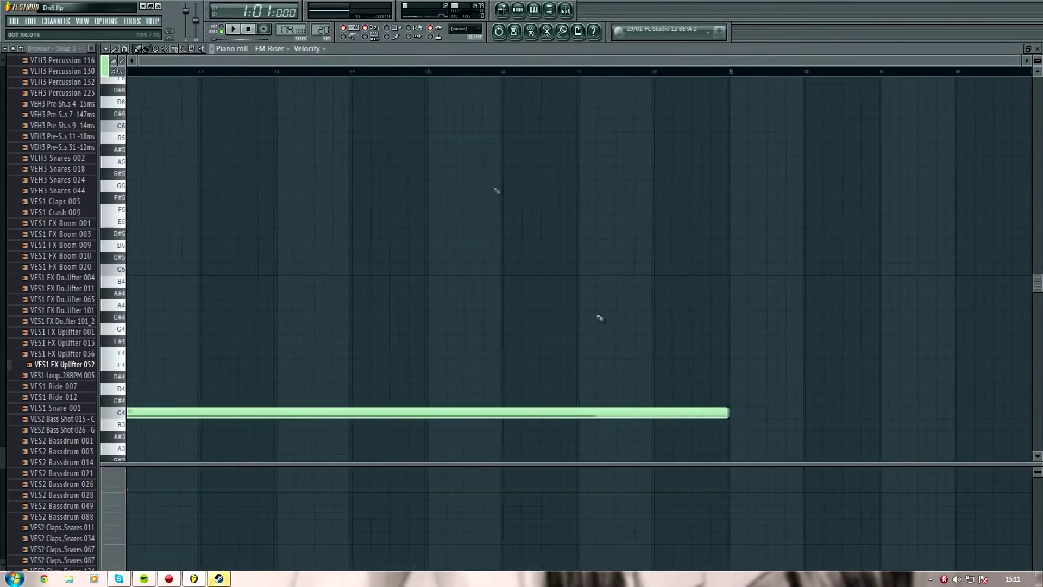
pyautogui.moveTo(727, 414); pyautogui.dragTo(418, 424)
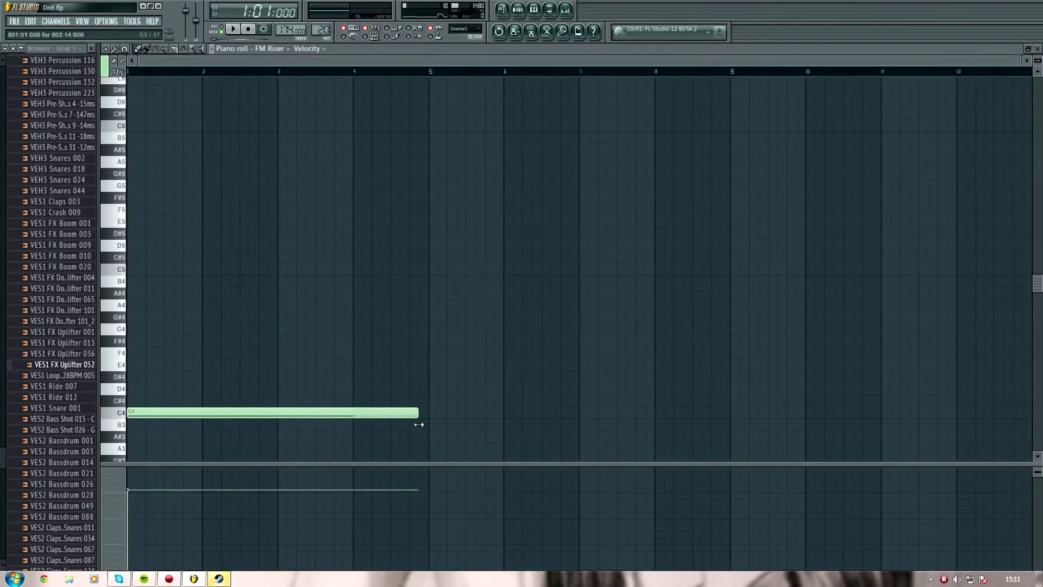
pyautogui.press('F5')
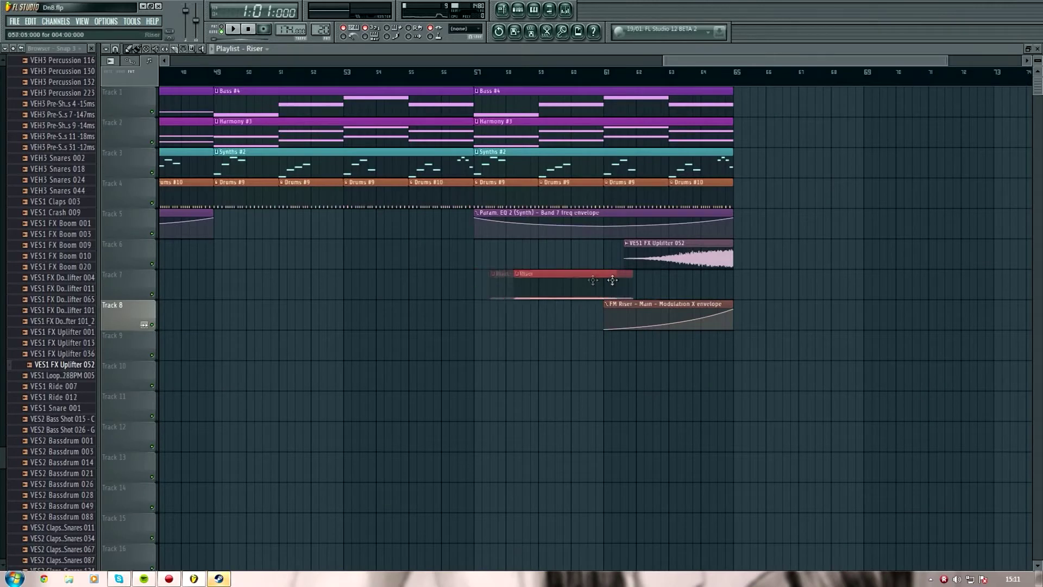
pyautogui.moveTo(576, 285); pyautogui.dragTo(703, 285)
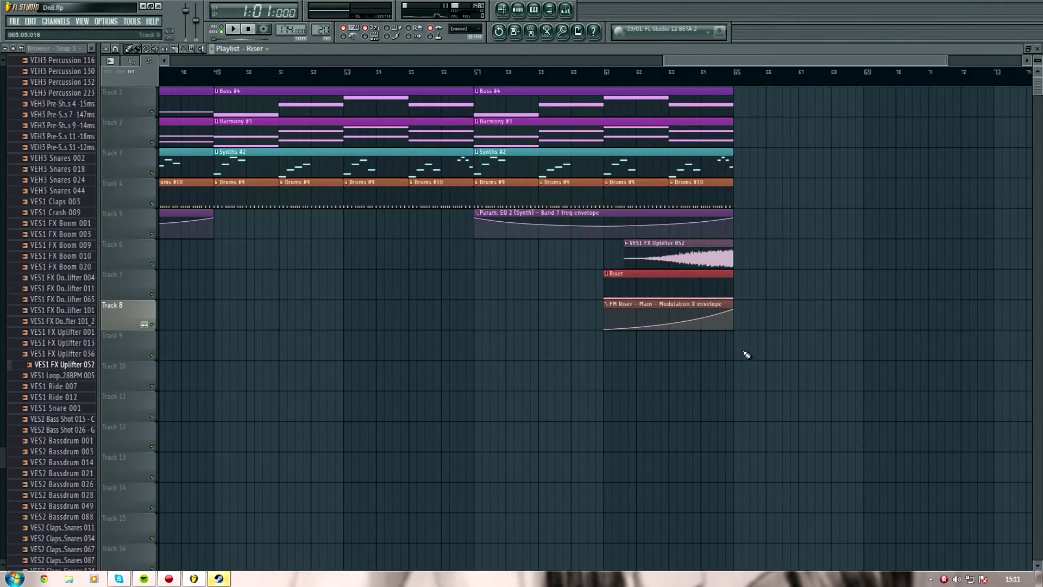
# - Play the arrangement from around bar 61 to audition the shortened riser with the uplifter
pyautogui.click(601, 76)
pyautogui.scroll(3, 620, 79)
pyautogui.press('space')
pyautogui.moveTo(781, 60); pyautogui.dragTo(800, 61)
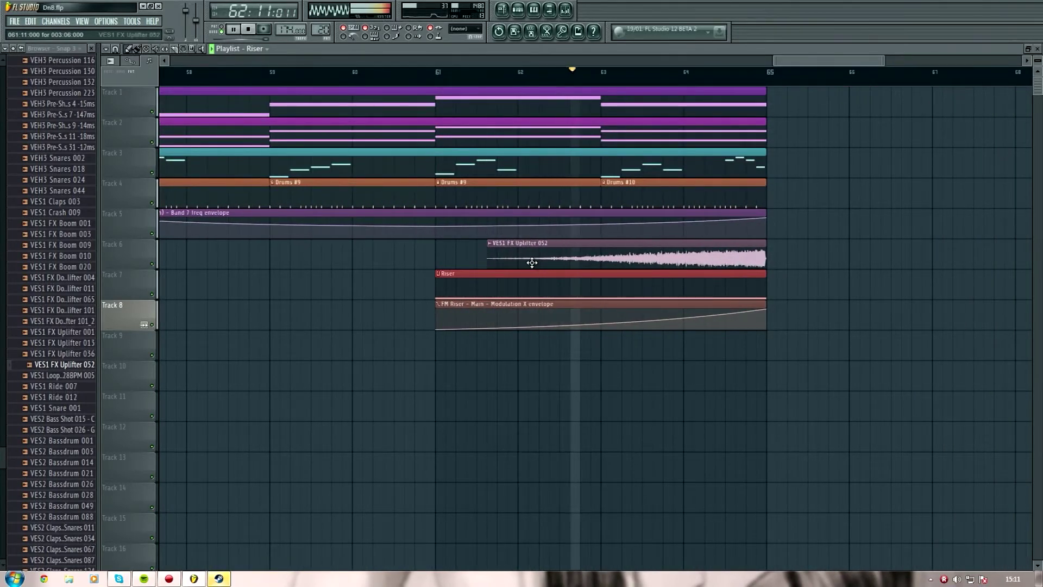
pyautogui.press('space')
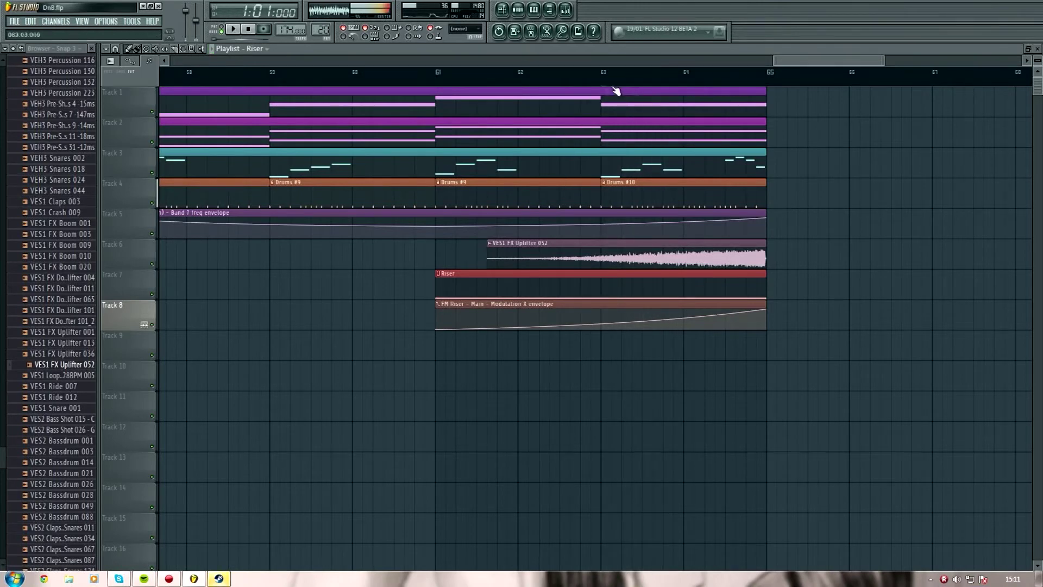
# - Select bar 61 on the timeline and create an automation clip there for the FM Riser's volume
pyautogui.click(478, 76)
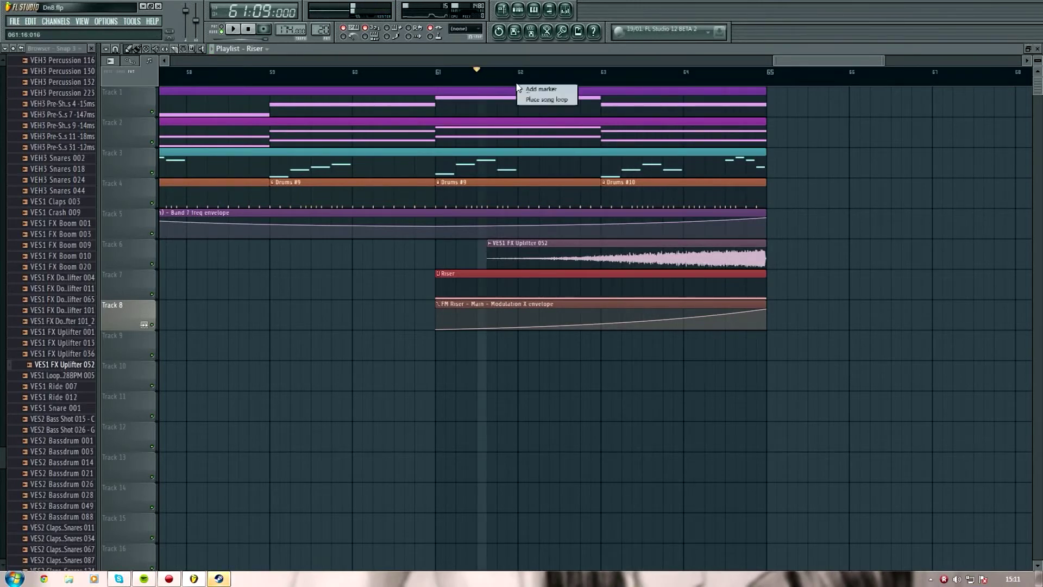
pyautogui.click(500, 80)
pyautogui.moveTo(518, 73); pyautogui.dragTo(442, 77)
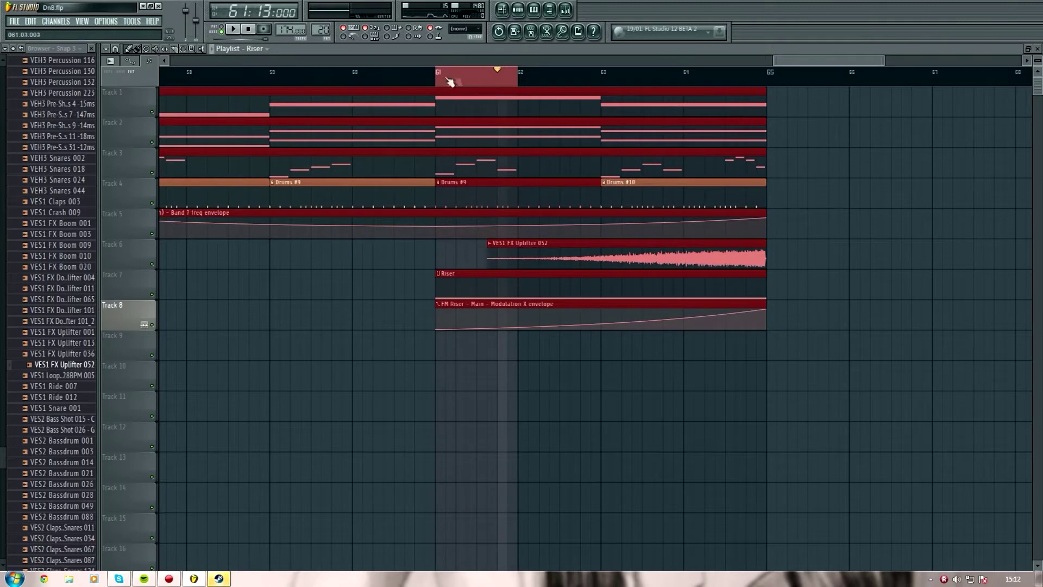
pyautogui.click(566, 9)
pyautogui.rightClick(362, 489)
pyautogui.click(402, 496)
pyautogui.click(806, 65)
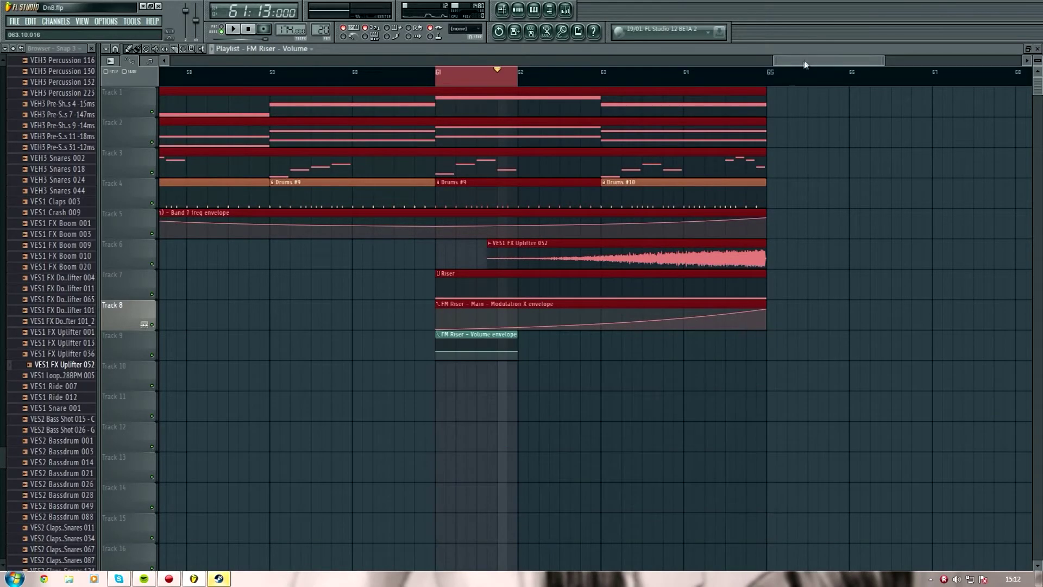
# - Copy the FM Riser volume envelope's starting value and flatten the envelope at zero across bar 61
pyautogui.rightClick(437, 351)
pyautogui.click(458, 498)
pyautogui.moveTo(437, 352); pyautogui.dragTo(433, 378)
pyautogui.rightClick(497, 358)
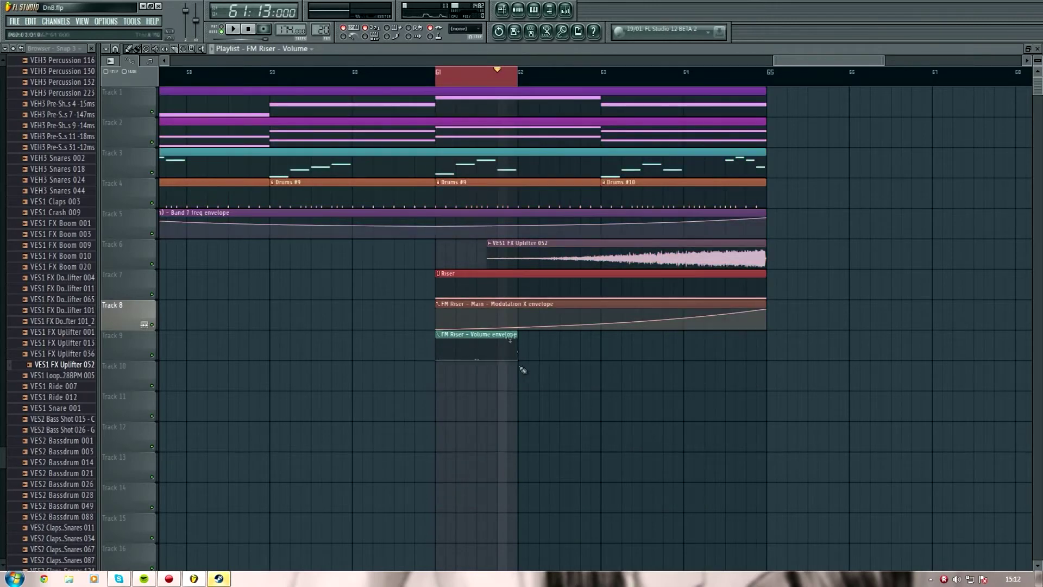
# - Extend the FM Riser volume clip to bar 65 and shape an upward-bowed rise from bar 62 to the riser's original level
pyautogui.click(417, 76)
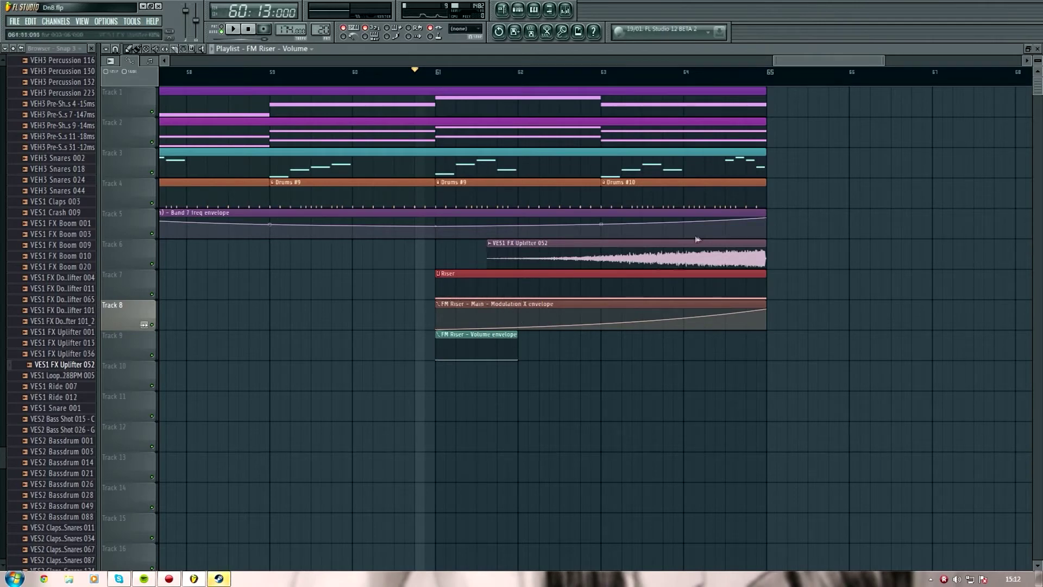
pyautogui.press('space')
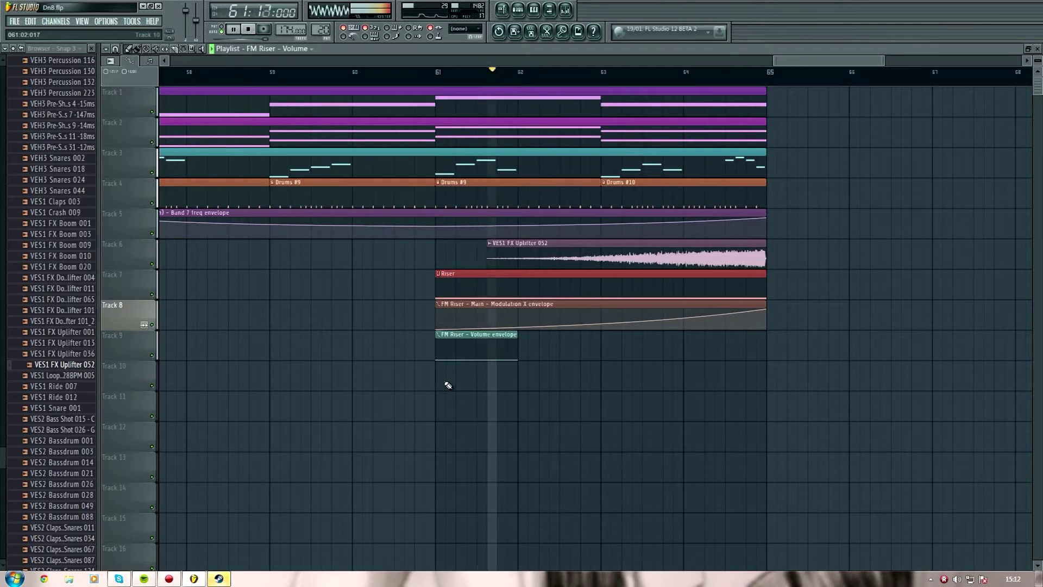
pyautogui.moveTo(517, 334); pyautogui.dragTo(766, 334)
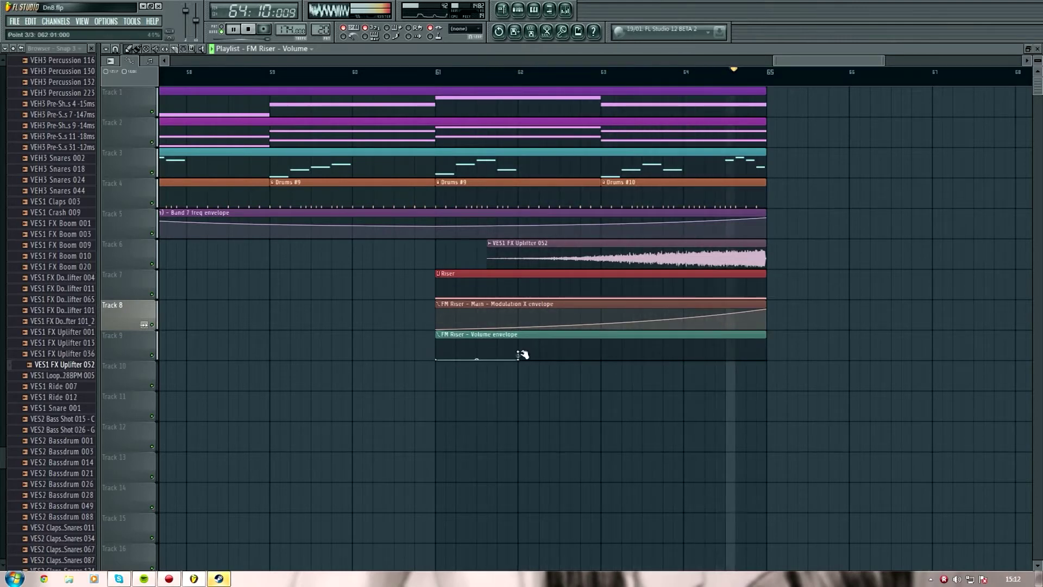
pyautogui.moveTo(521, 354); pyautogui.dragTo(763, 357)
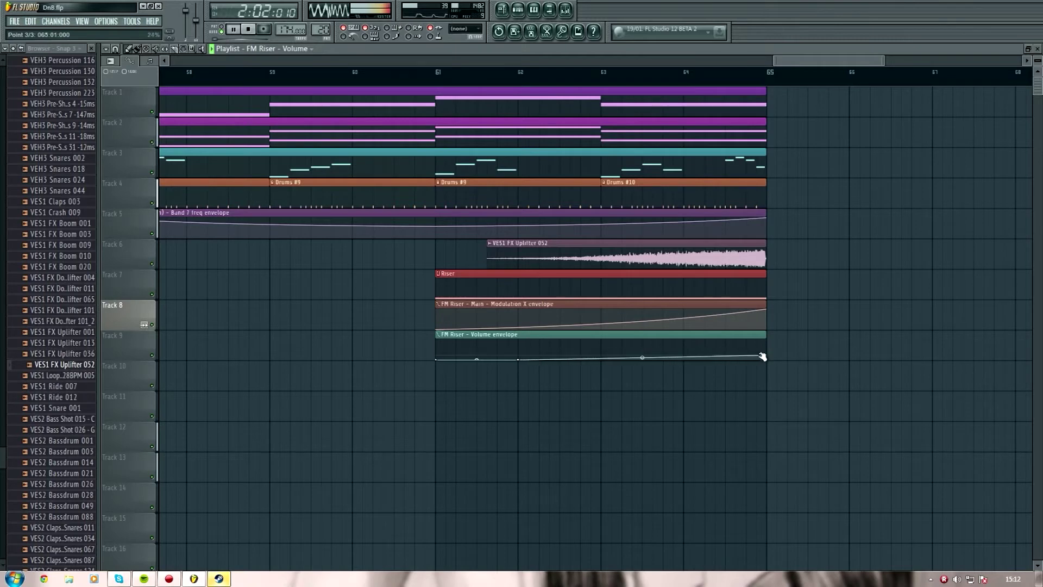
pyautogui.rightClick(767, 356)
pyautogui.click(793, 512)
pyautogui.press('space')
pyautogui.moveTo(643, 355); pyautogui.dragTo(643, 350)
# - Play from bar 61 to audition the riser's volume fade-in
pyautogui.click(439, 85)
pyautogui.press('space')
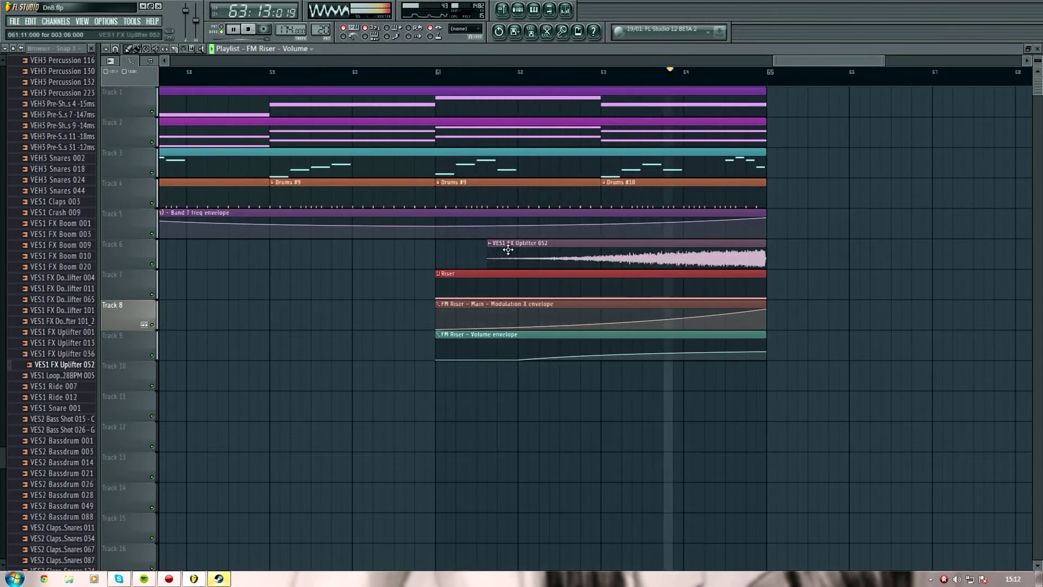
pyautogui.press('space')
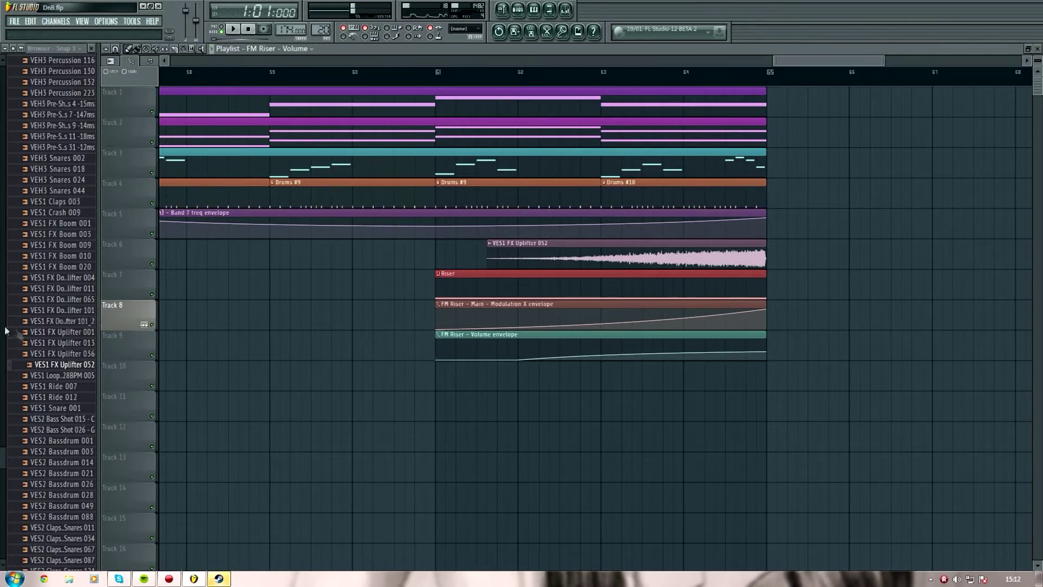
# - Enlarge Track 9, add a small volume jump at bar 62 in the FM Riser envelope, and play it from bar 61
pyautogui.moveTo(136, 355); pyautogui.dragTo(135, 522)
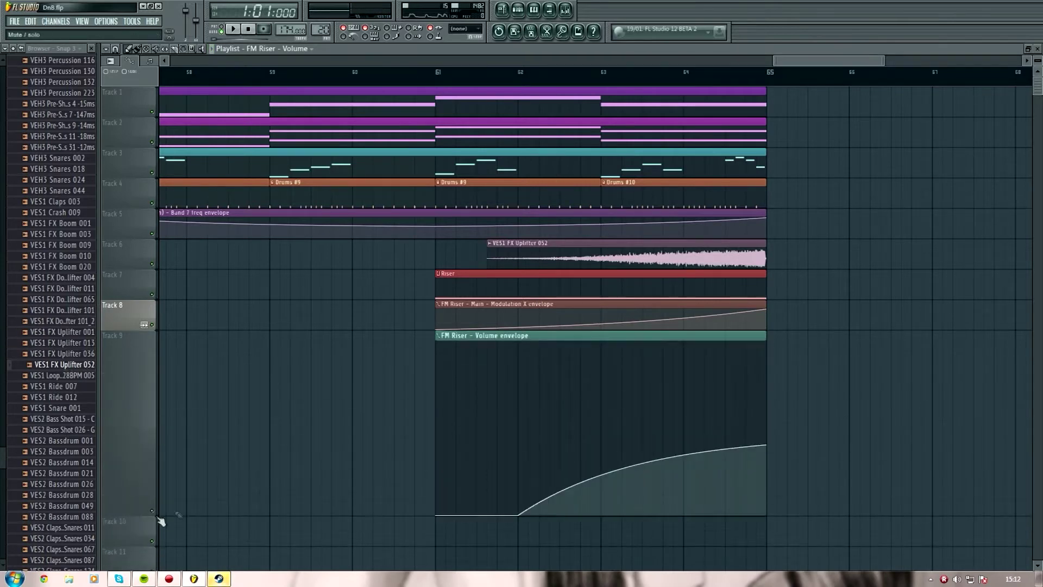
pyautogui.scroll(-4, 565, 374)
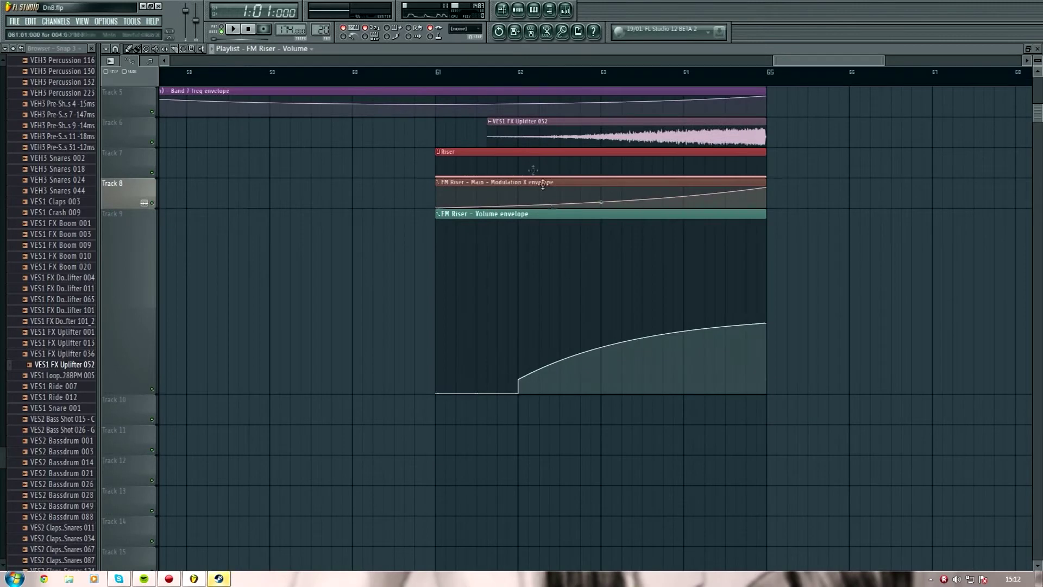
pyautogui.click(435, 85)
pyautogui.press('space')
pyautogui.scroll(4, 199, 420)
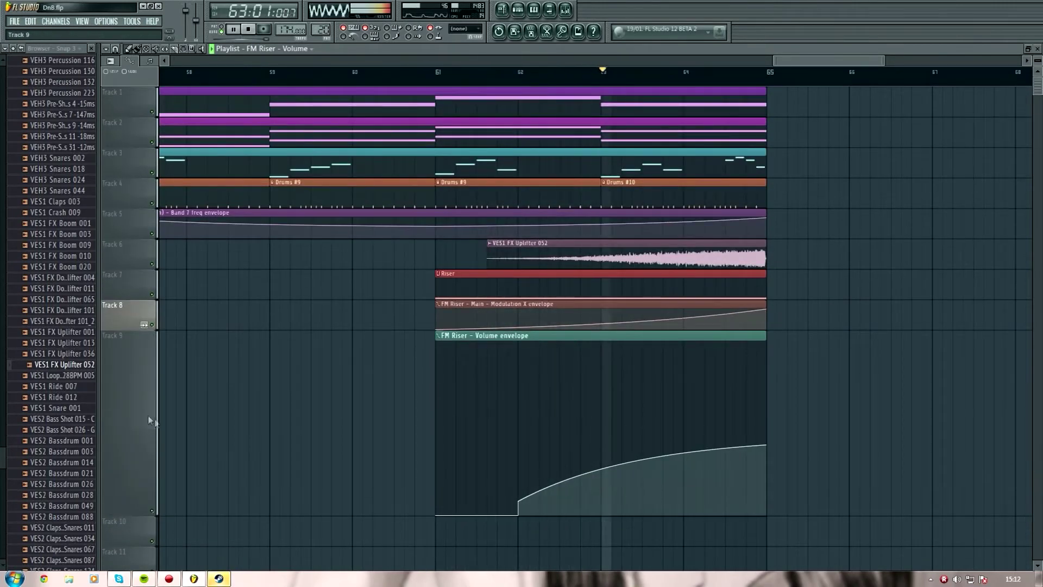
# - Raise the volume jump at bar 62 with a stronger upward bow after it, and reset Track 9's size to 100%
pyautogui.moveTo(517, 502); pyautogui.dragTo(518, 485)
pyautogui.moveTo(641, 457); pyautogui.dragTo(642, 451)
pyautogui.click(421, 74)
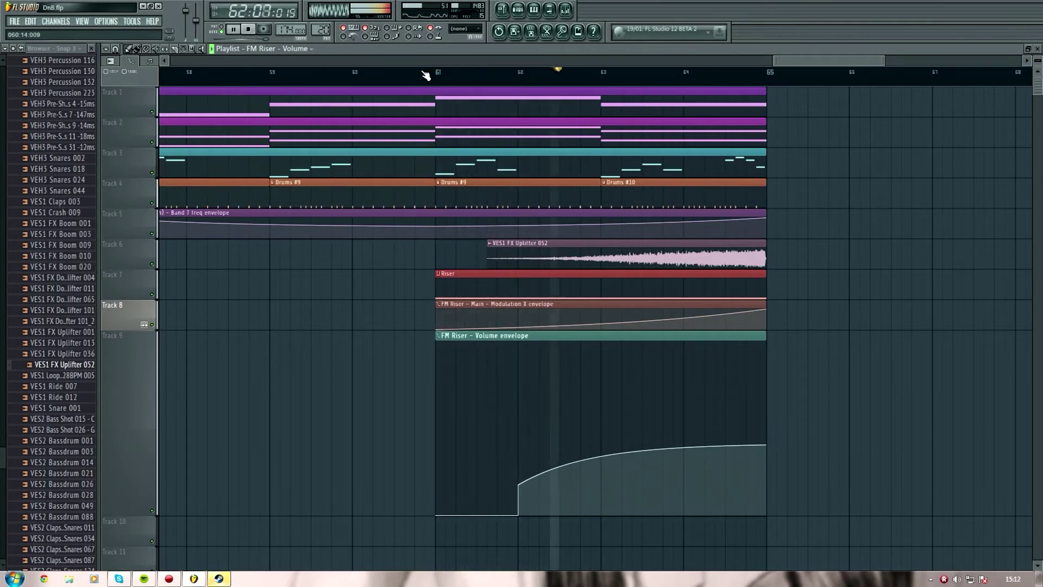
pyautogui.rightClick(129, 331)
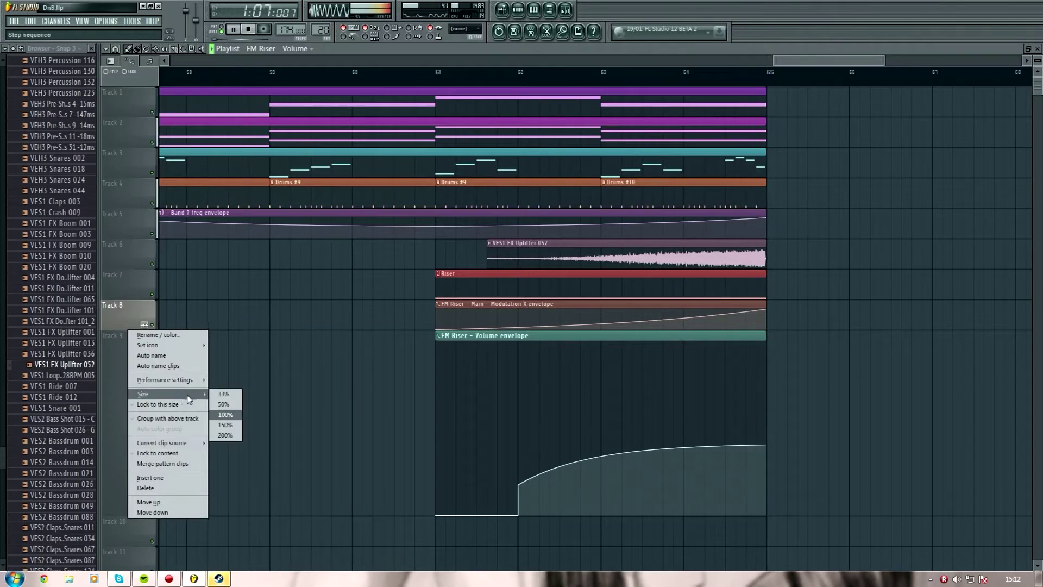
pyautogui.click(225, 414)
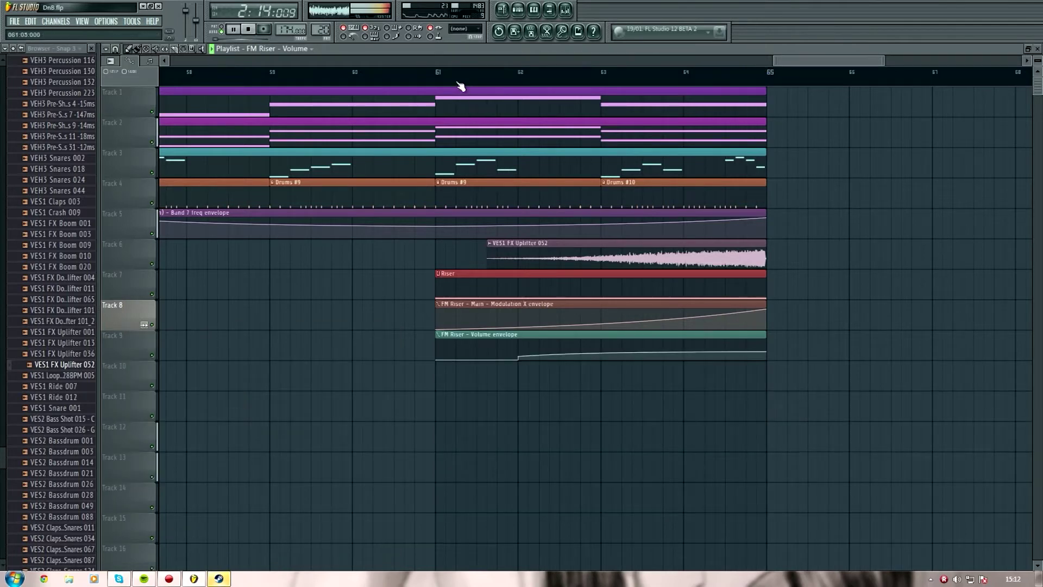
# - Make the Drums #10 clip at bar 63 unique and open the new pattern in the step sequencer
pyautogui.rightClick(603, 185)
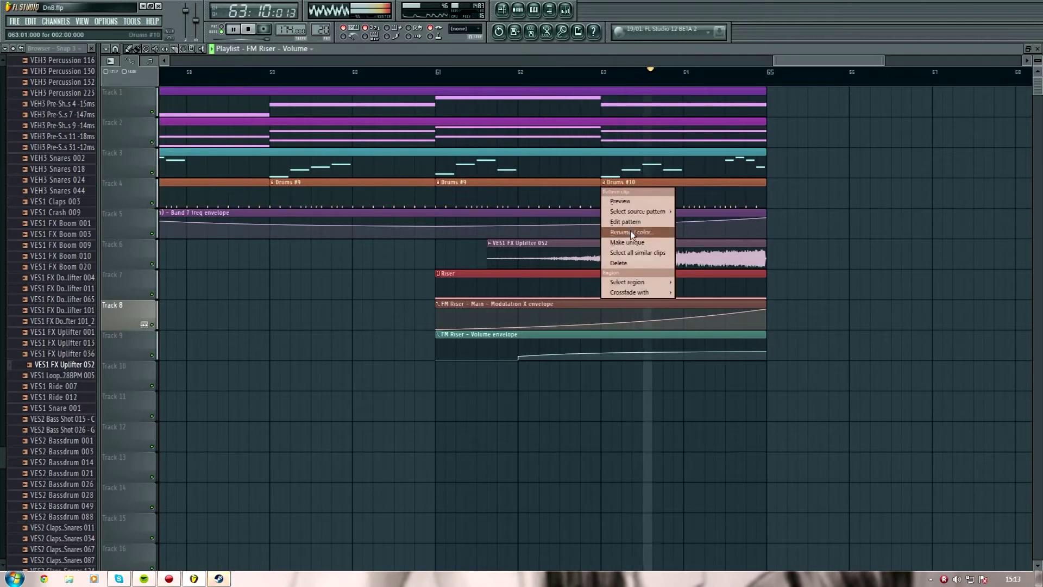
pyautogui.click(627, 242)
pyautogui.press('space')
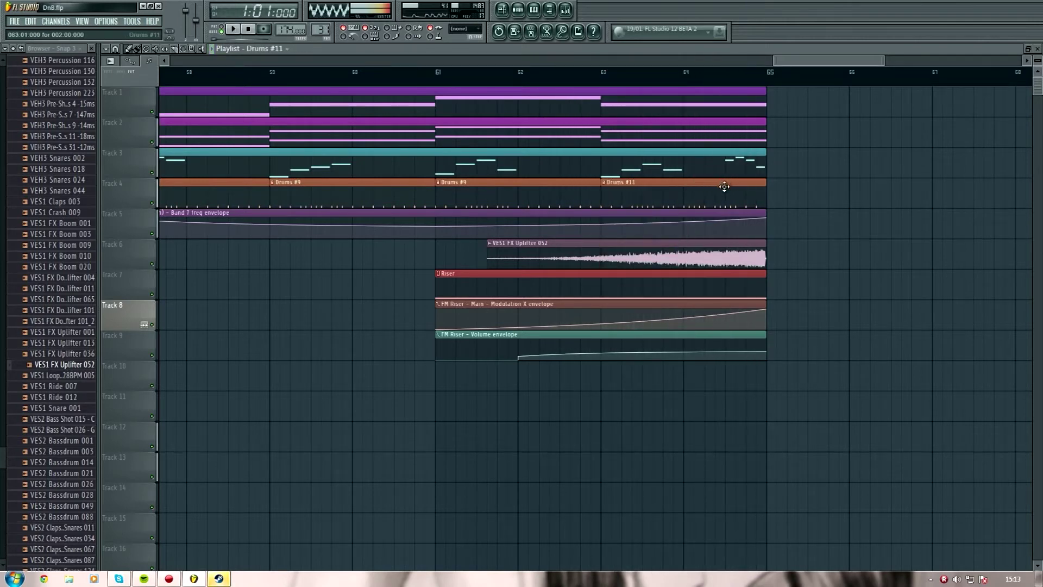
pyautogui.doubleClick(724, 186)
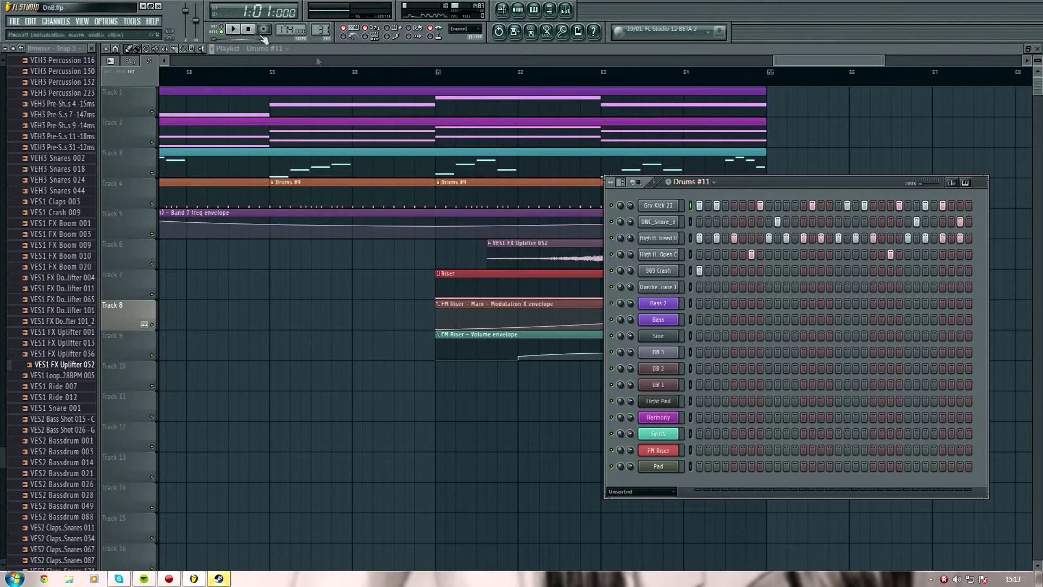
# - Loop playback over bars 63 to 65 and clear the kick and snare hits from the second half of Drums #11
pyautogui.moveTo(617, 83); pyautogui.dragTo(766, 82)
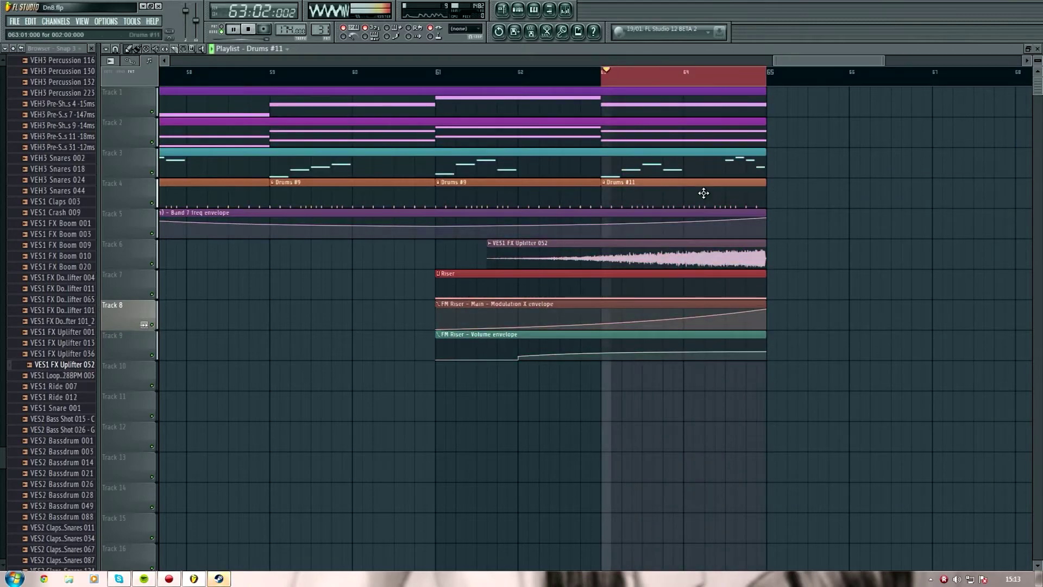
pyautogui.doubleClick(703, 193)
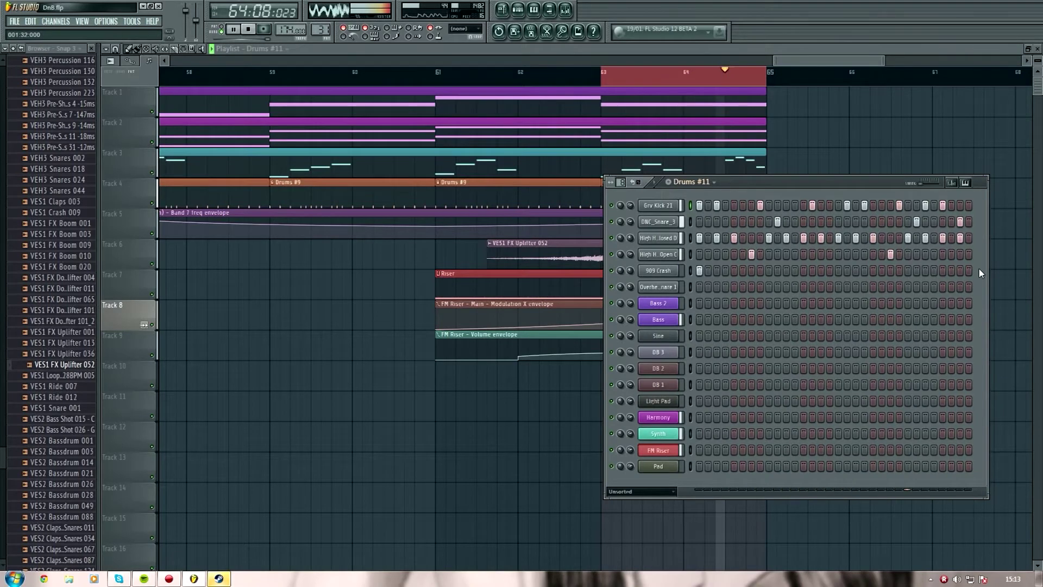
pyautogui.rightClick(847, 207)
pyautogui.rightClick(864, 207)
pyautogui.rightClick(899, 207)
pyautogui.rightClick(925, 207)
pyautogui.rightClick(942, 208)
pyautogui.rightClick(960, 222)
pyautogui.rightClick(917, 222)
# - Build a closing fill in Drums #11 with kicks on steps 21, 23 and 27 and snares on steps 25, 29 and 31
pyautogui.click(873, 205)
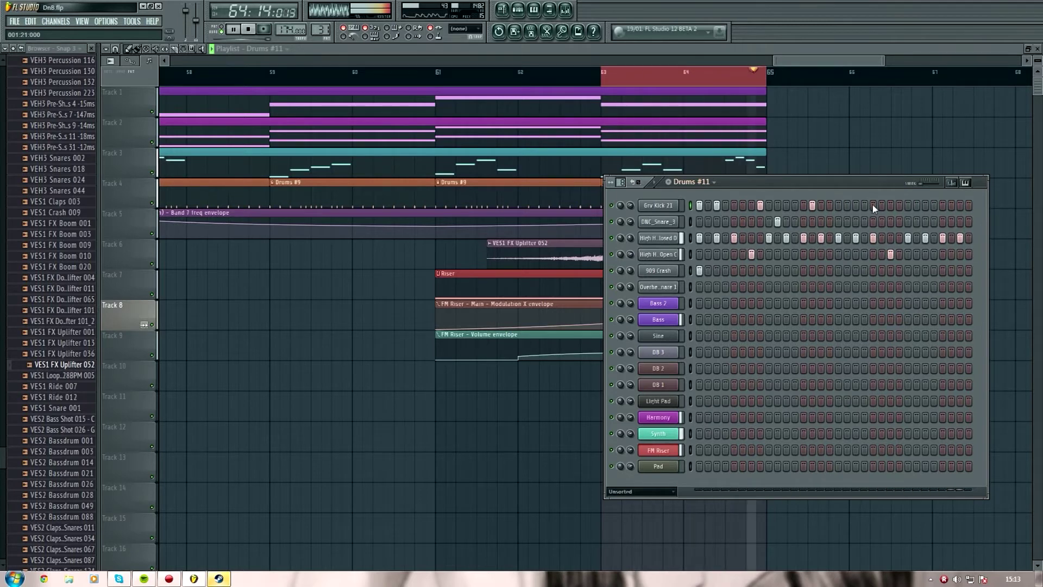
pyautogui.click(925, 222)
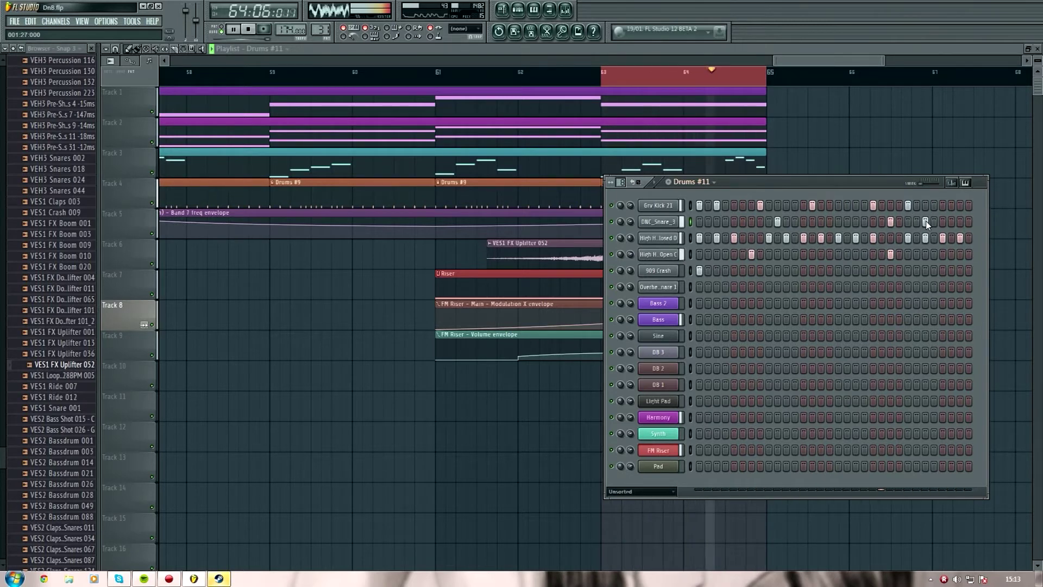
pyautogui.press('space')
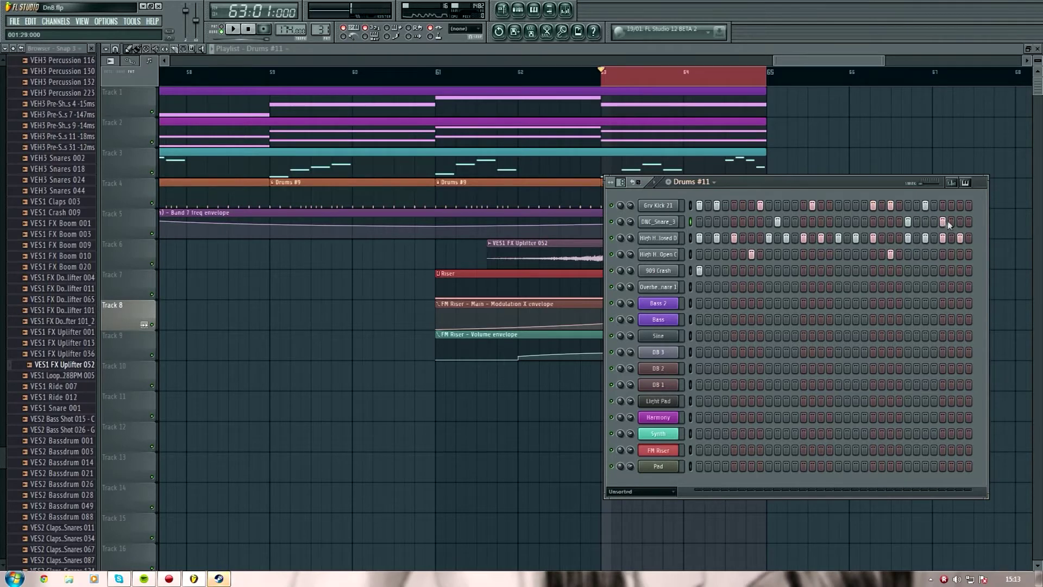
pyautogui.press('space')
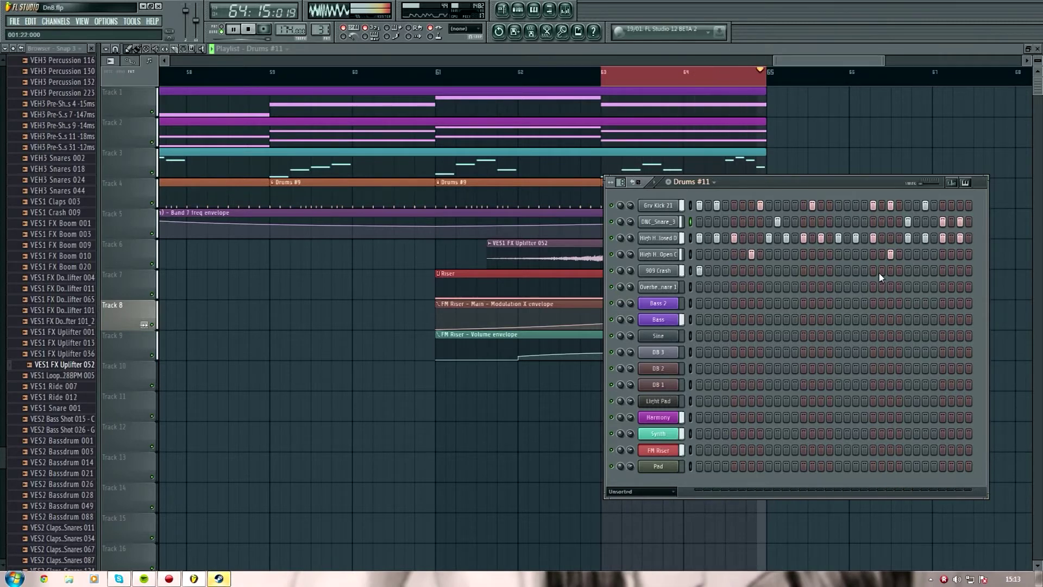
# - Clear the time selection and play from just before bar 61 to hear the drum fill with the riser
pyautogui.click(426, 74)
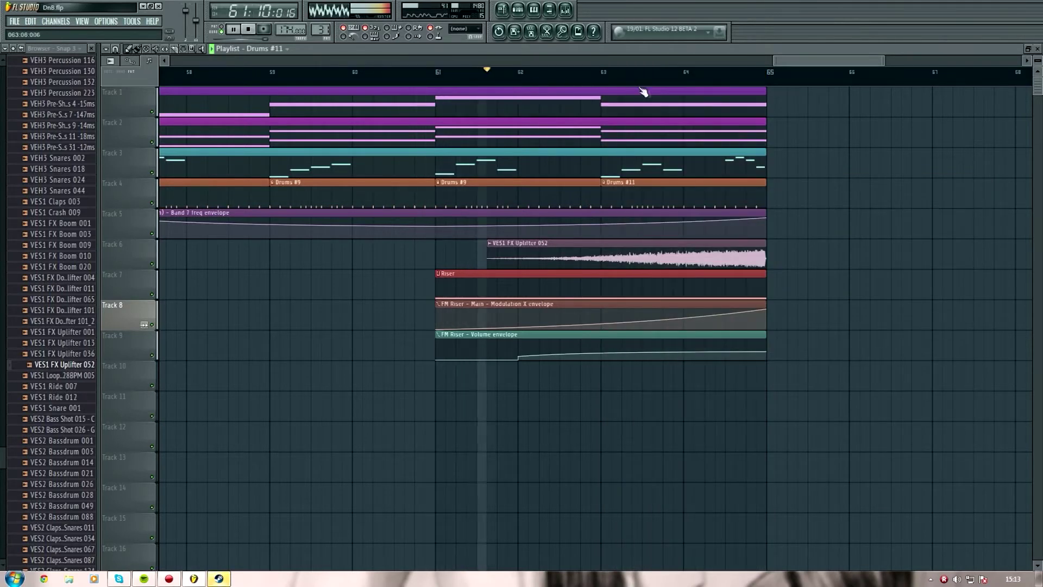
pyautogui.moveTo(814, 62); pyautogui.dragTo(851, 67)
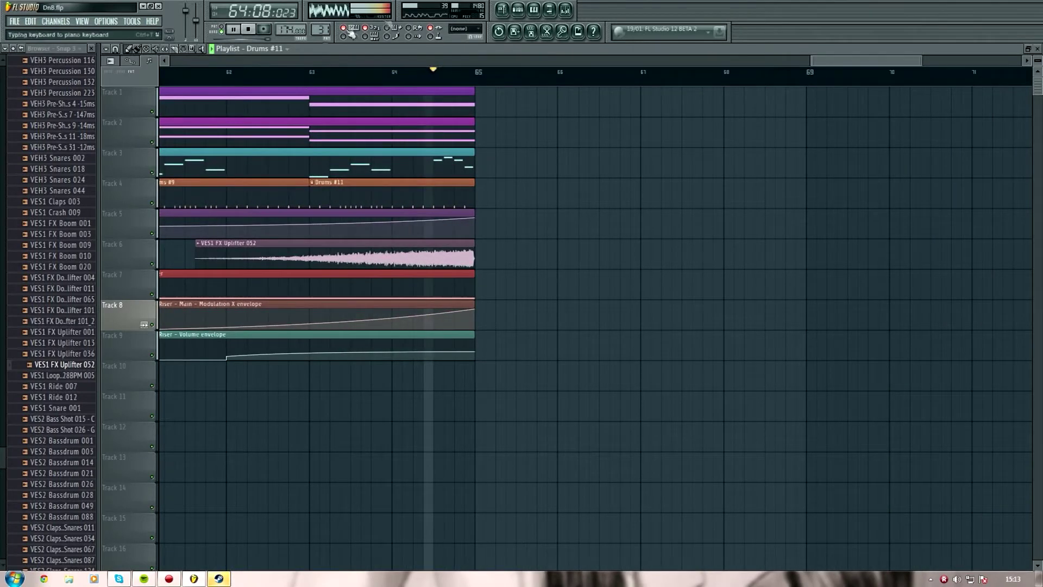
# - Open Drums #11 in the step sequencer, select bars 63 to 65 and play them as a loop
pyautogui.click(322, 81)
pyautogui.doubleClick(454, 193)
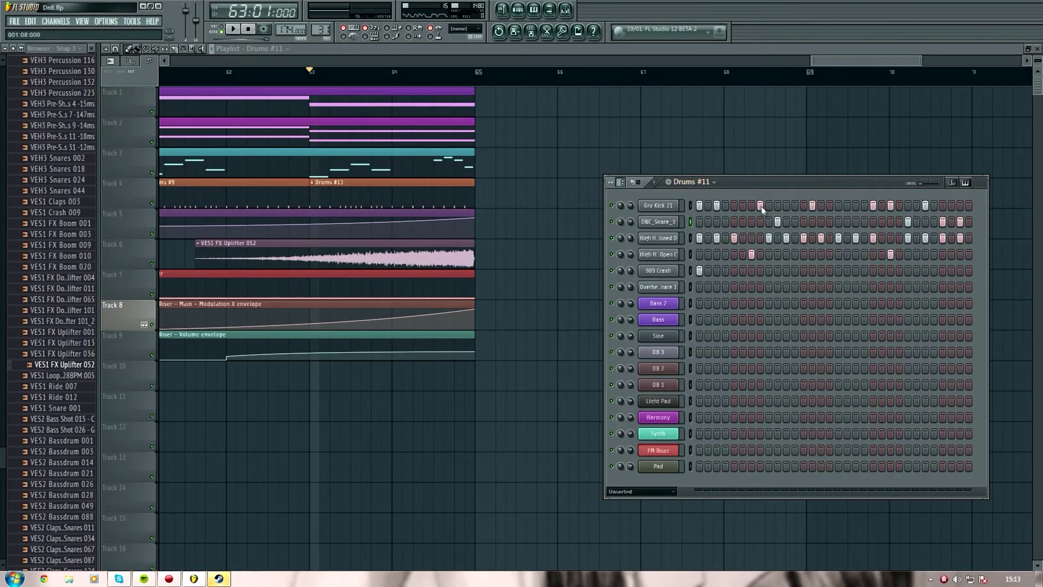
pyautogui.press('space')
pyautogui.press('space')
pyautogui.moveTo(318, 82); pyautogui.dragTo(468, 96)
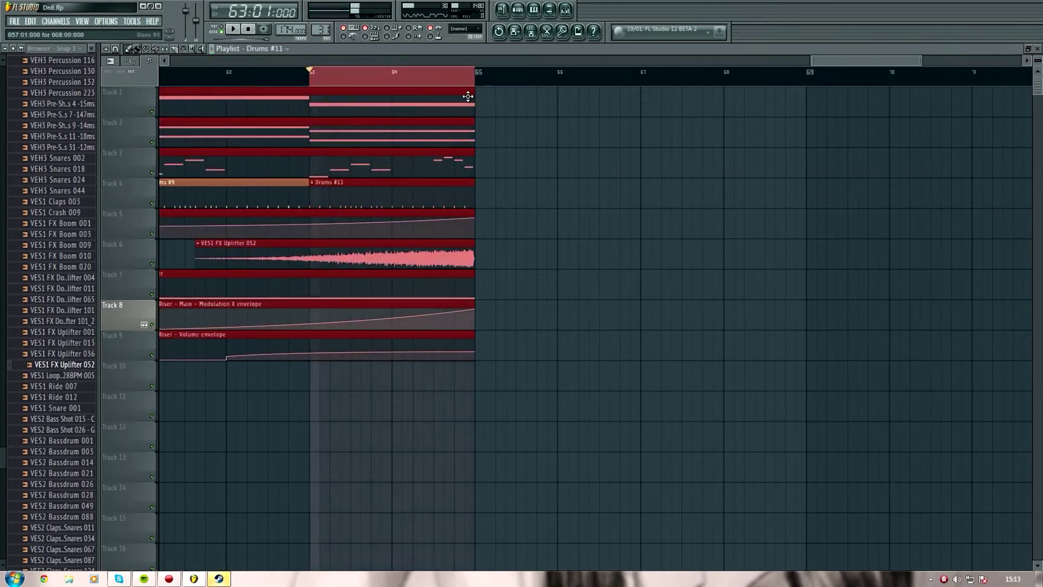
pyautogui.click(519, 9)
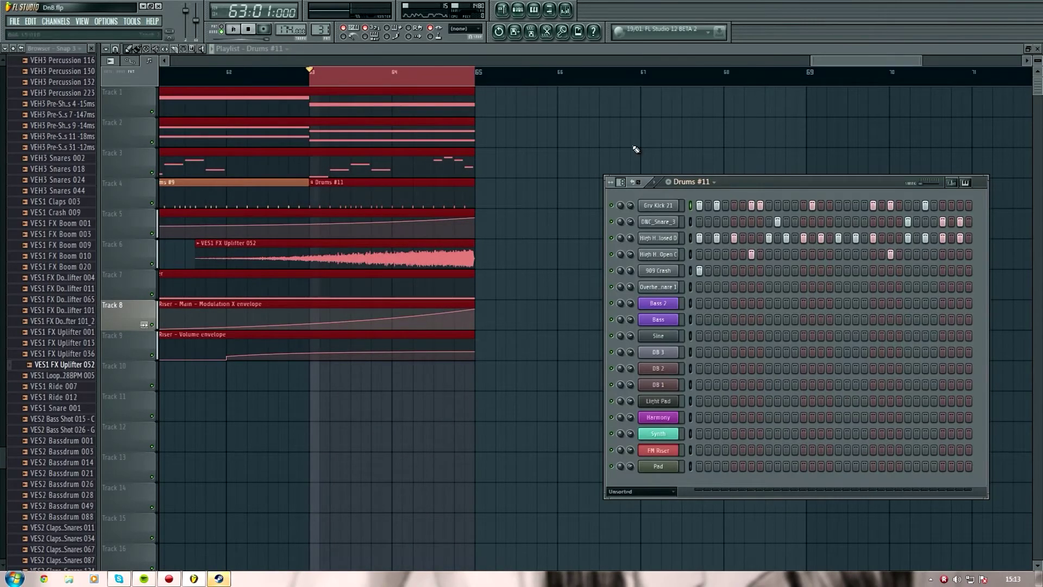
pyautogui.press('space')
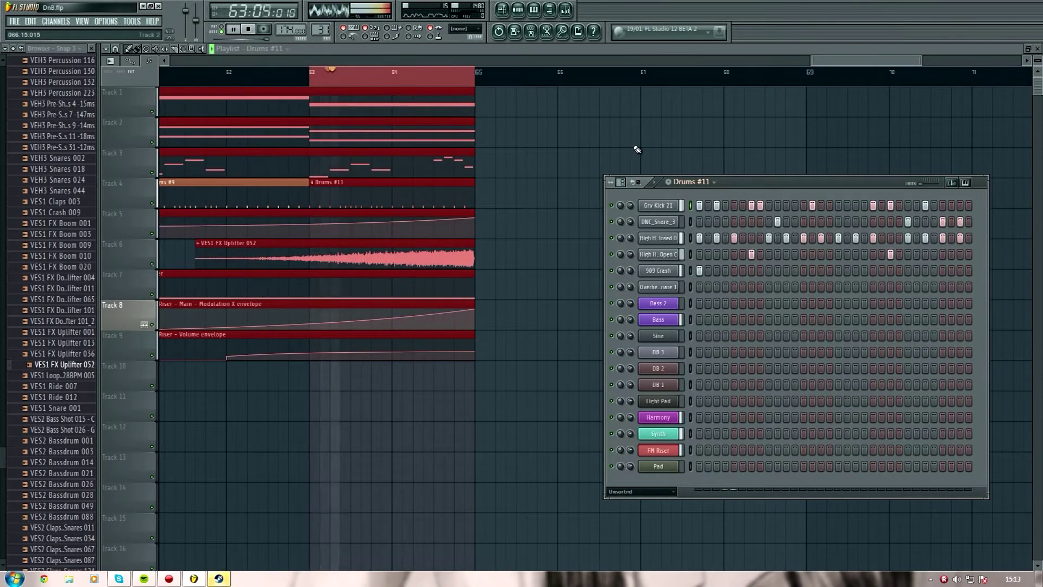
# - Rework the Drums #11 kicks by moving the step 14 hit to step 13 and adding hits on steps 24 and 28
pyautogui.click(796, 207)
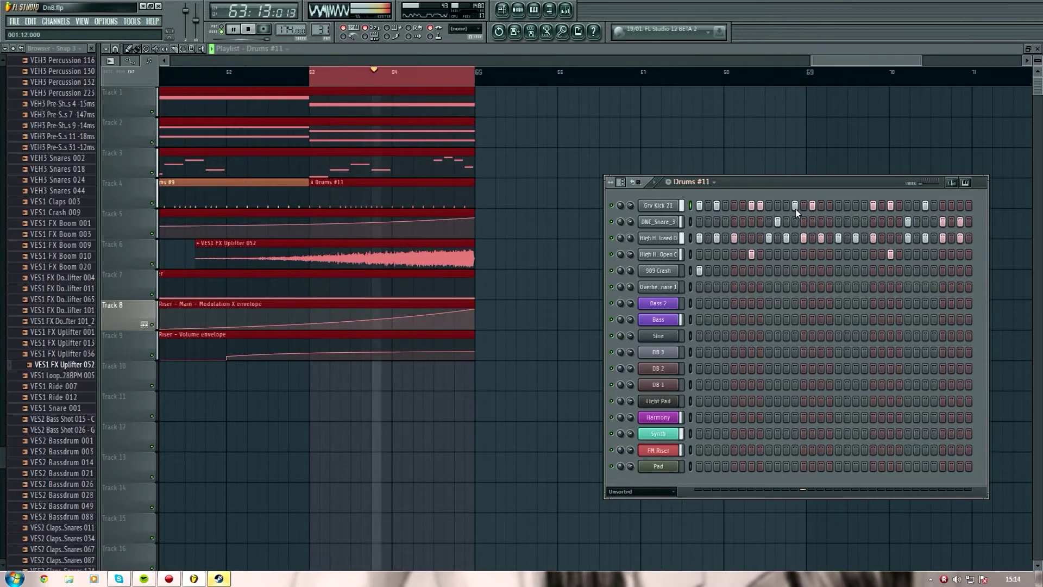
pyautogui.click(752, 206)
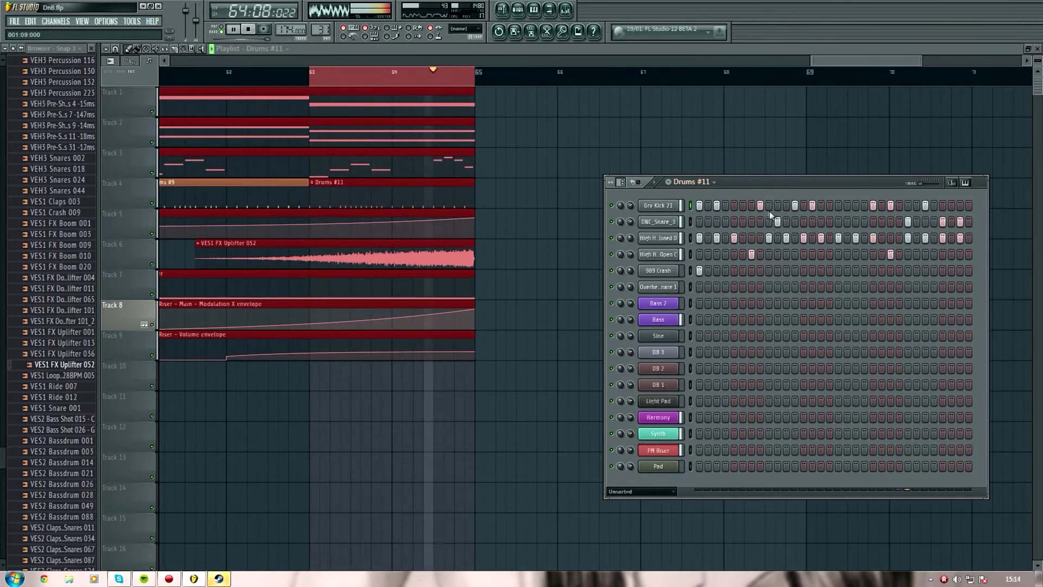
pyautogui.click(804, 206)
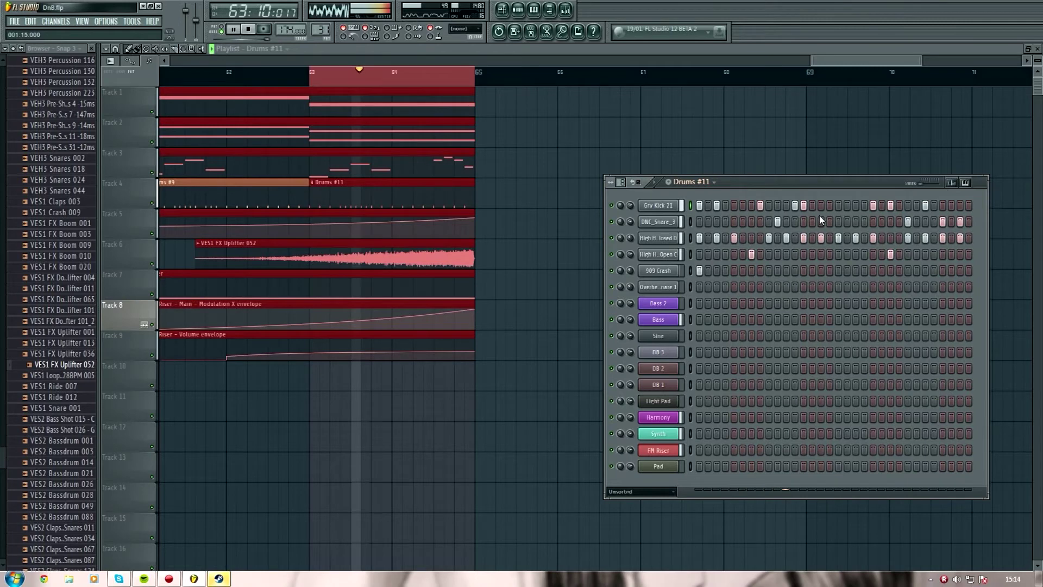
pyautogui.rightClick(794, 206)
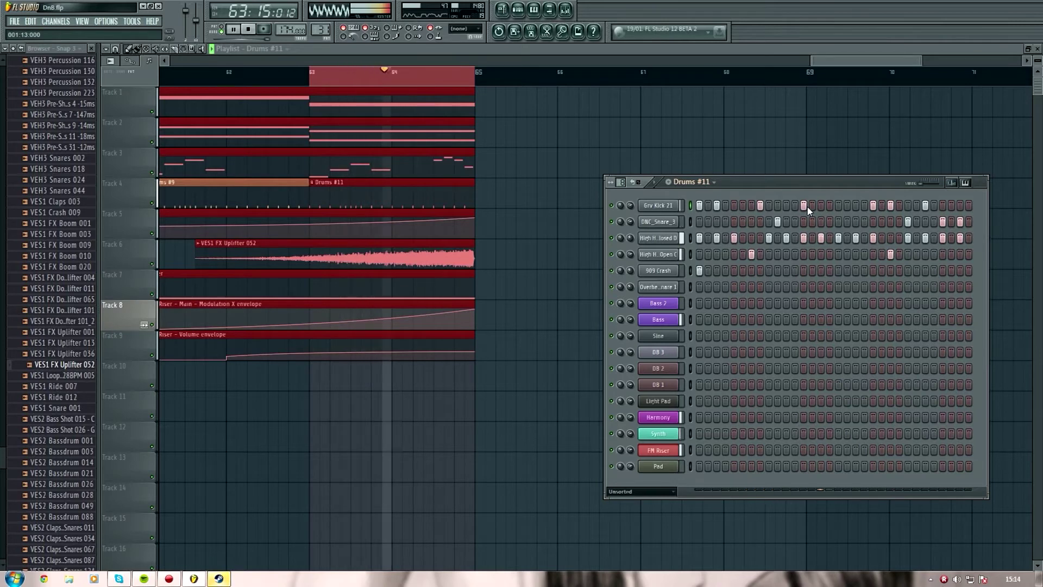
pyautogui.click(933, 205)
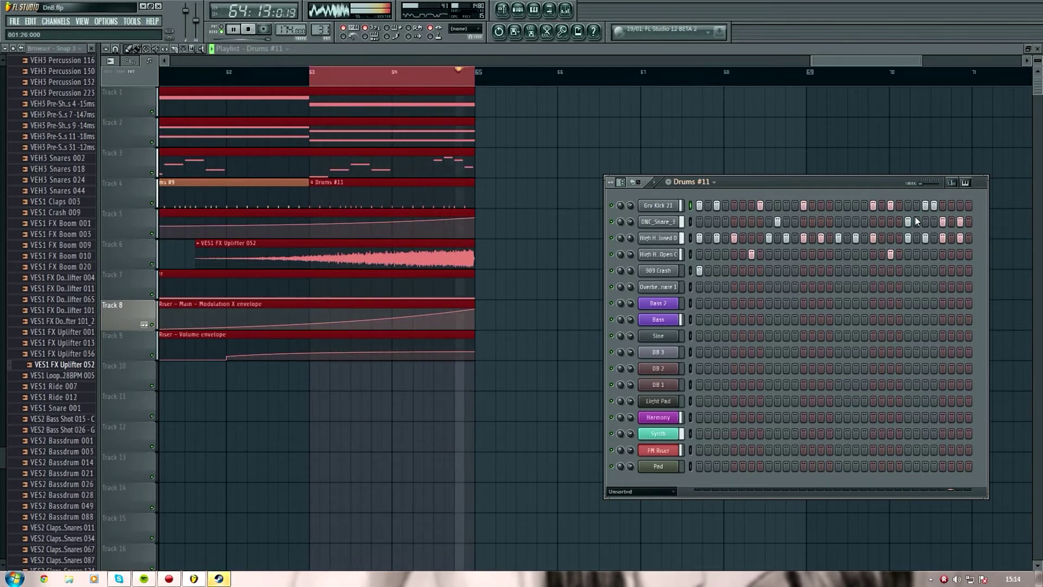
pyautogui.click(899, 205)
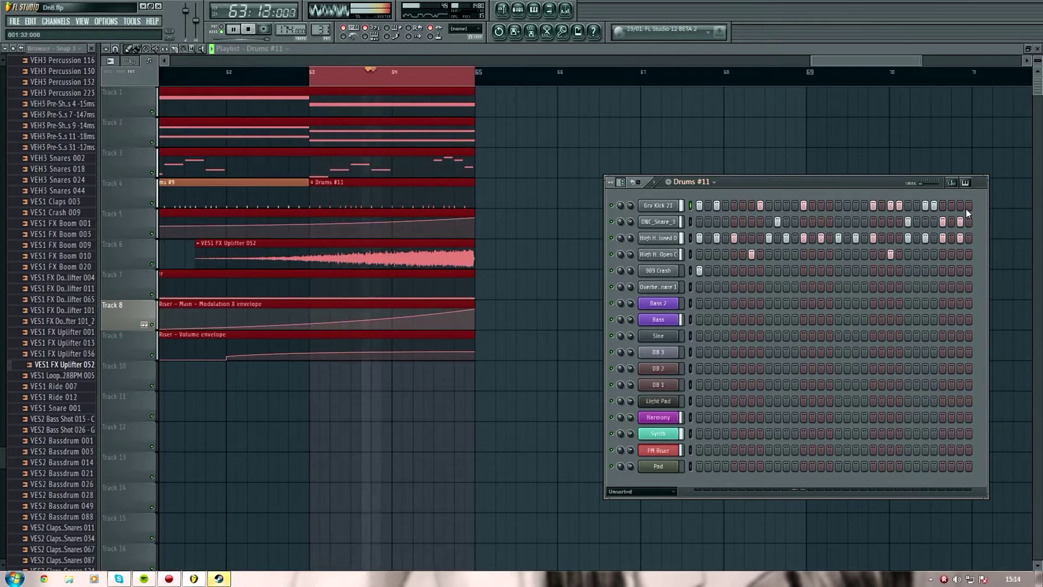
# - Clear the time selection and play the whole verse from bar 33 through the closing fill and riser
pyautogui.press('space')
pyautogui.doubleClick(308, 73)
pyautogui.scroll(-3, 324, 79)
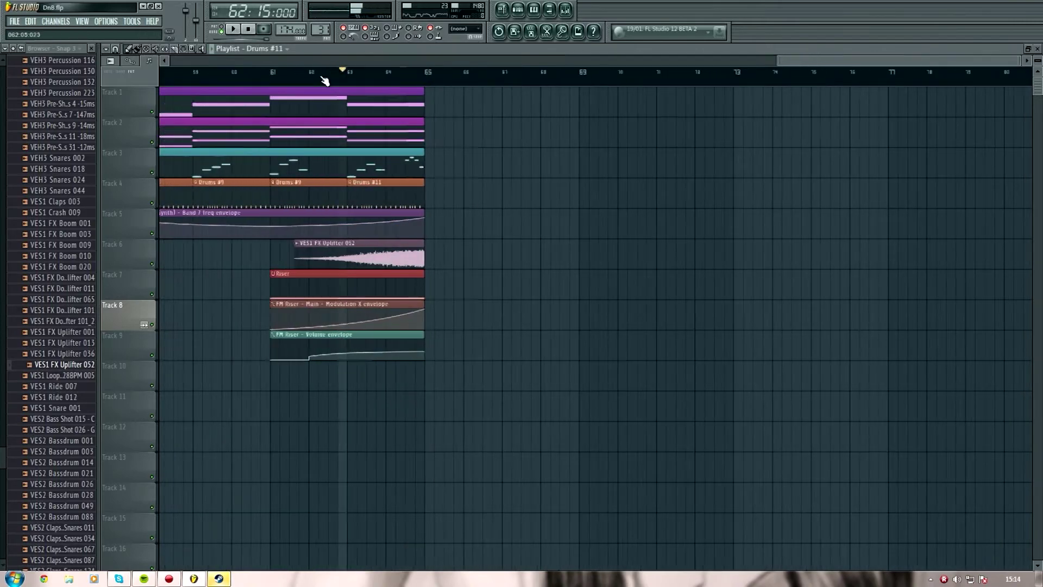
pyautogui.scroll(-4, 325, 80)
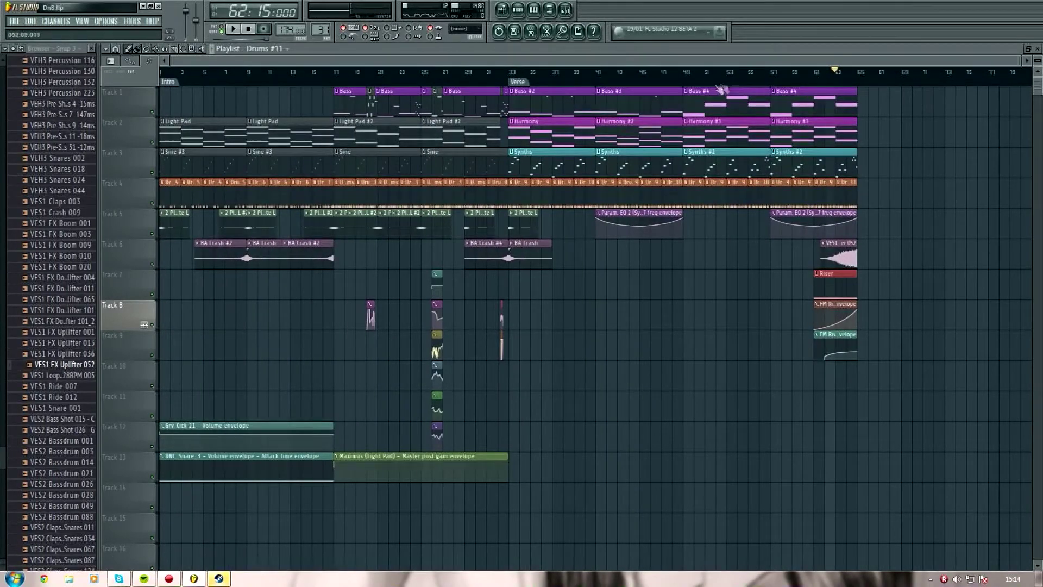
pyautogui.click(514, 74)
pyautogui.scroll(4, 836, 82)
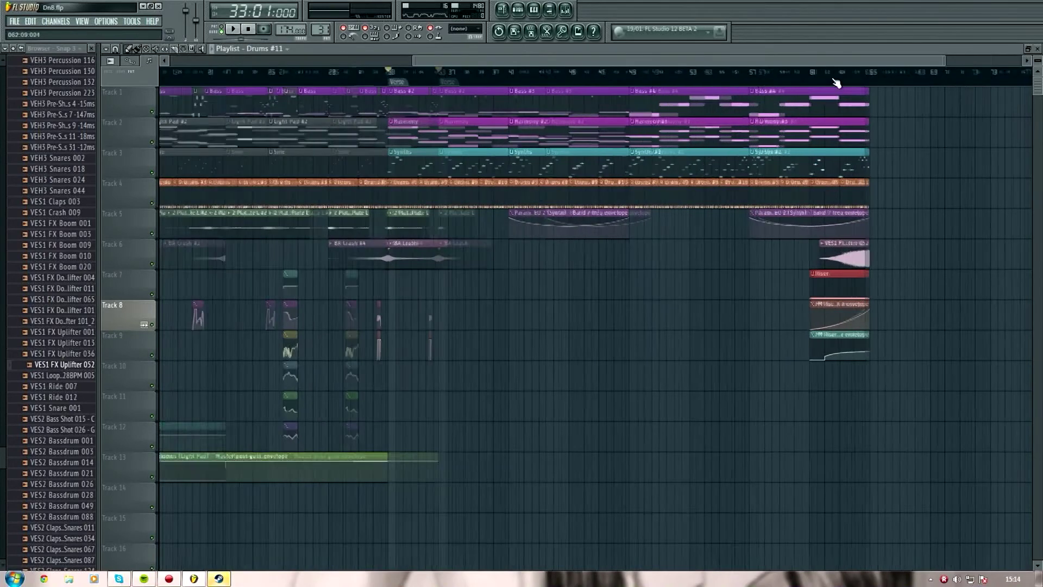
pyautogui.scroll(-2, 836, 82)
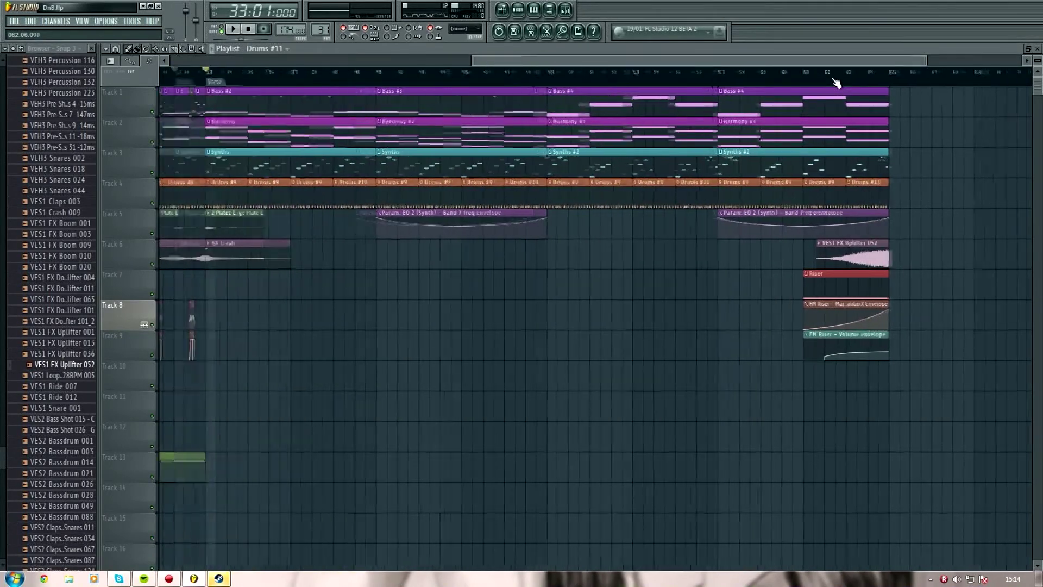
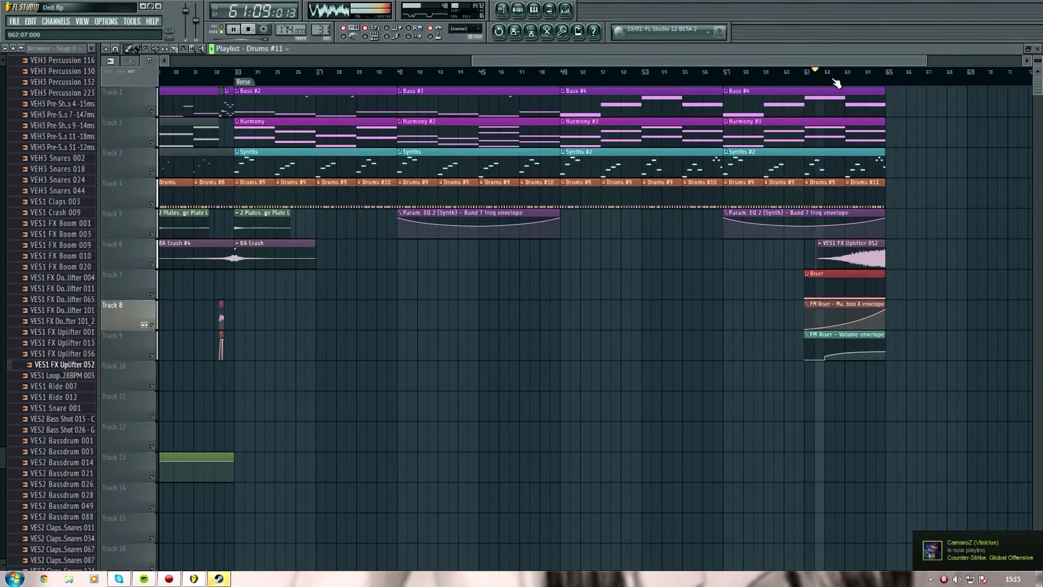
pyautogui.scroll(2, 819, 73)
pyautogui.moveTo(832, 63); pyautogui.dragTo(948, 57)
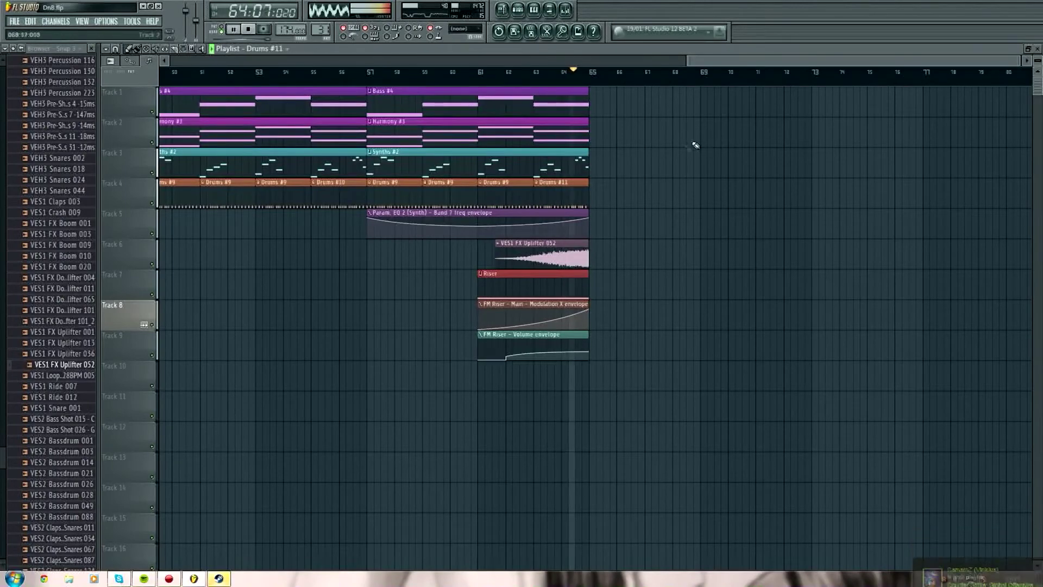
pyautogui.press('space')
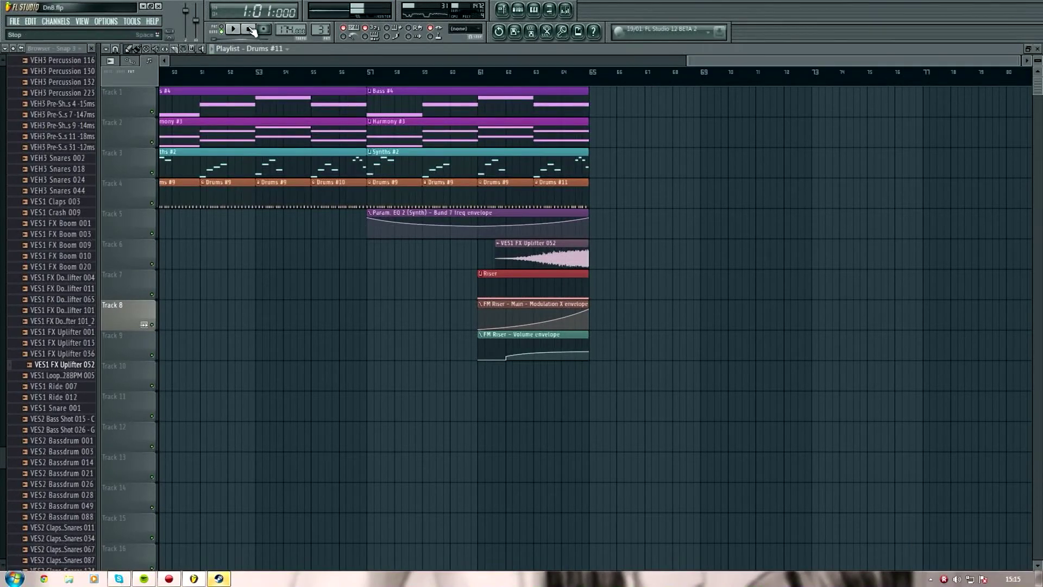
# - Place four consecutive Drums clips on Track 4 to fill bars 65 to 73
pyautogui.scroll(-4, 391, 90)
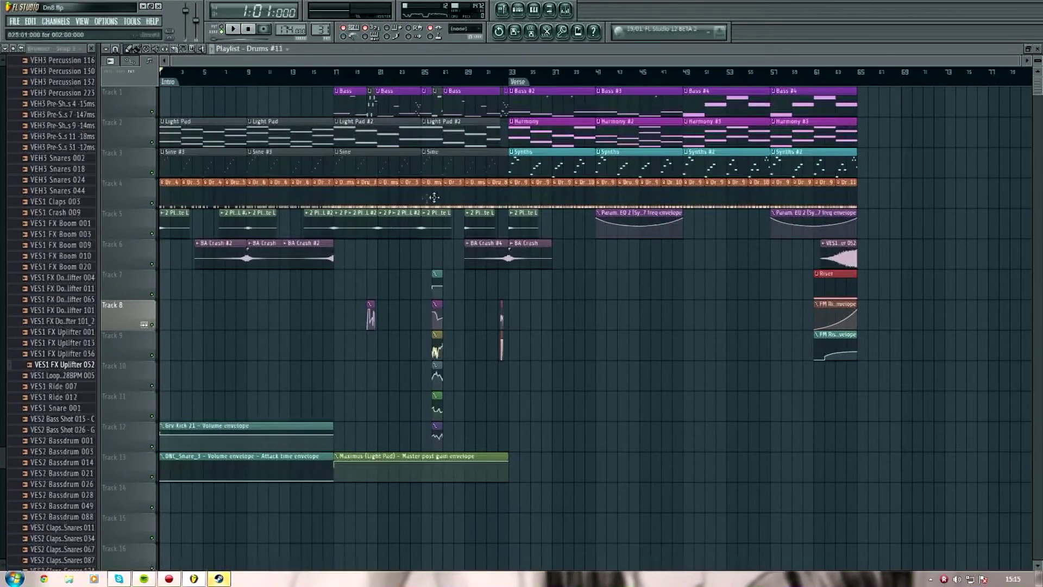
pyautogui.scroll(4, 881, 81)
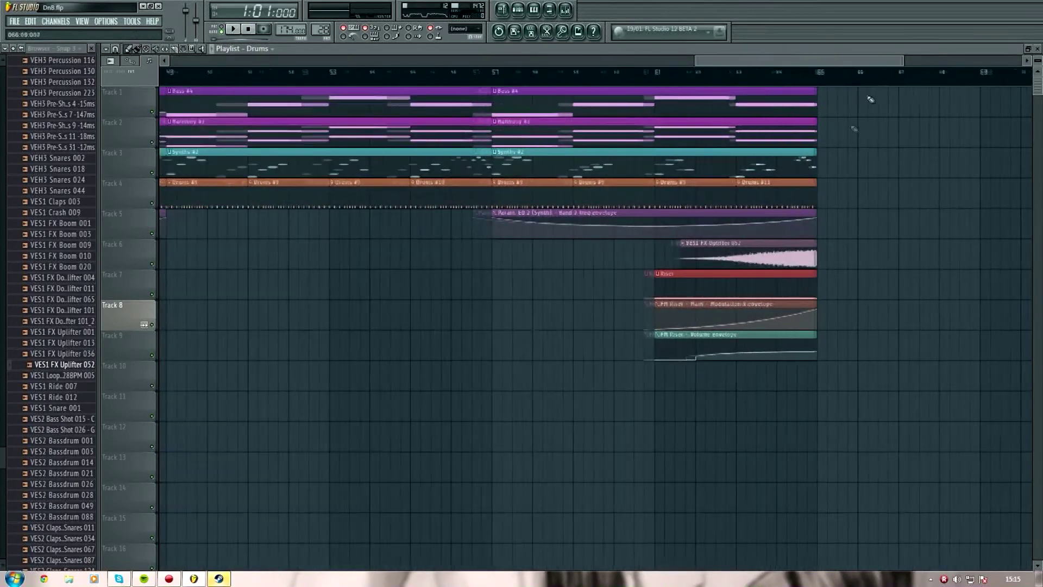
pyautogui.click(852, 197)
pyautogui.click(913, 200)
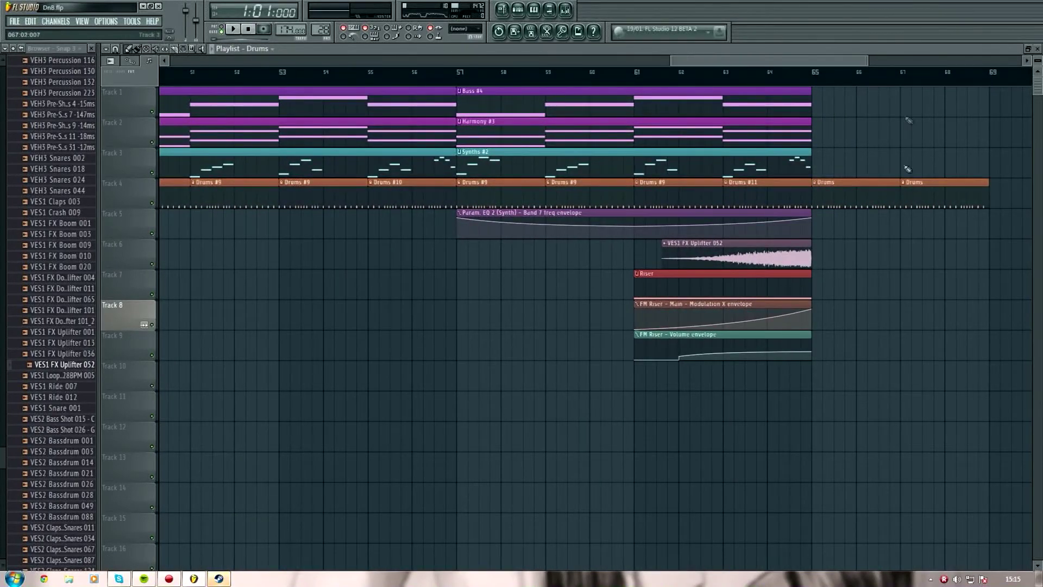
pyautogui.scroll(-2, 918, 82)
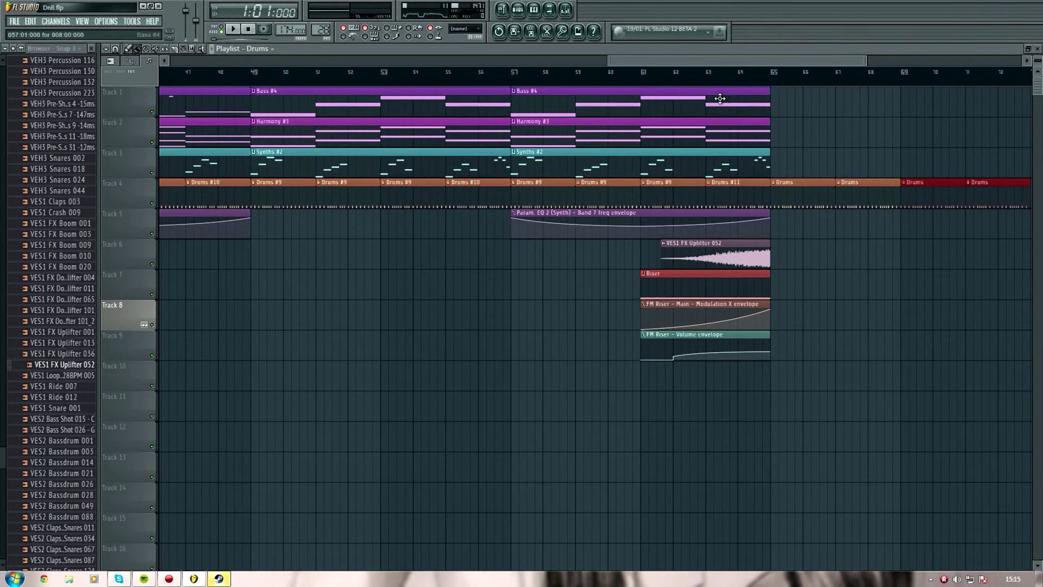
# - Place a copy of the intro's Bass pattern on Track 1 at bar 65 and play the transition into it
pyautogui.scroll(-5, 791, 75)
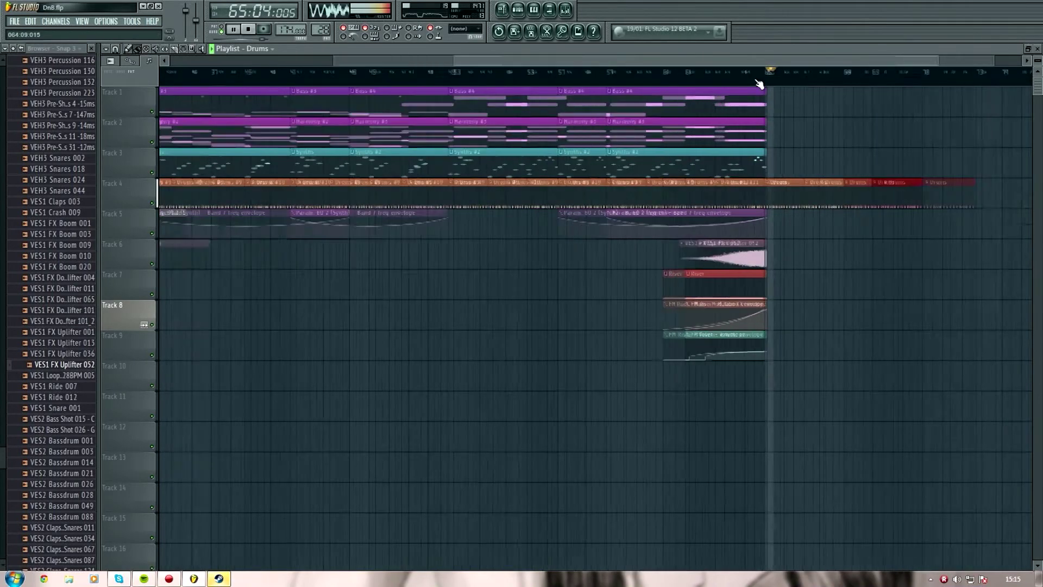
pyautogui.click(327, 111)
pyautogui.click(801, 104)
pyautogui.click(786, 73)
pyautogui.scroll(2, 793, 74)
pyautogui.scroll(-2, 793, 74)
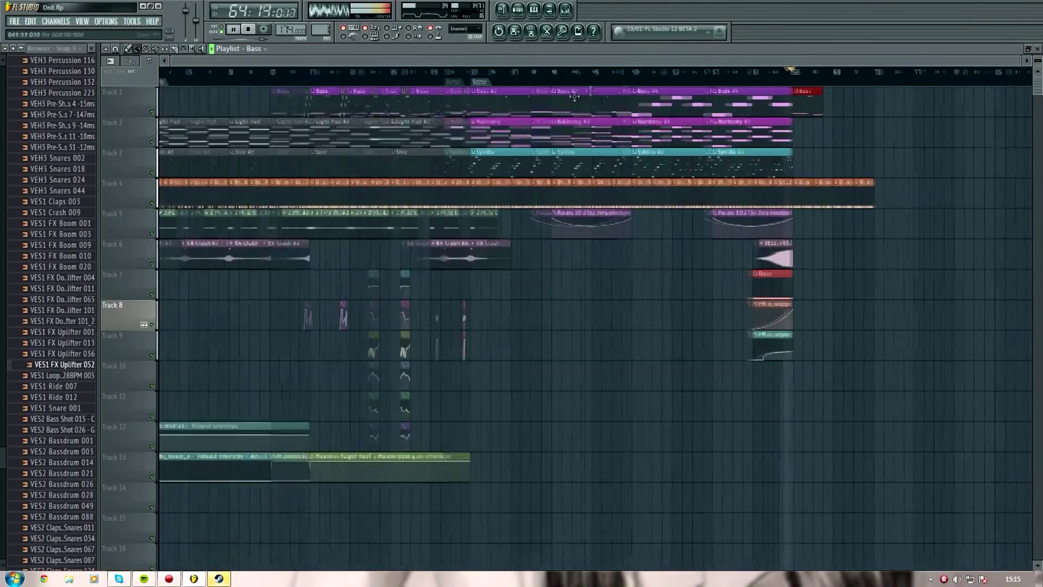
pyautogui.scroll(4, 804, 76)
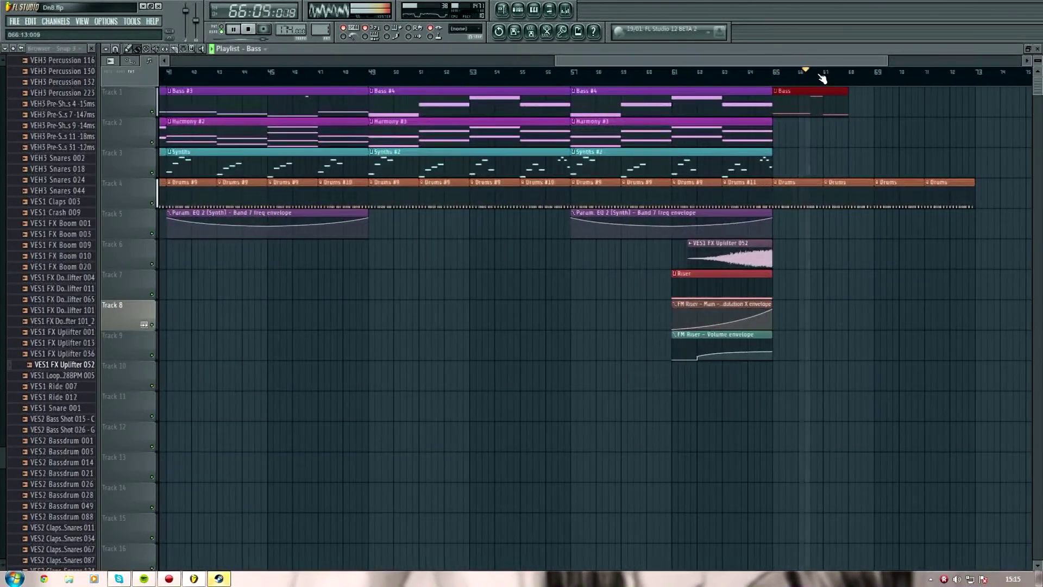
pyautogui.click(780, 77)
# - Add a Sine clip on Track 3 at bar 65 and extend the new Bass clip to bar 73
pyautogui.scroll(-3, 780, 76)
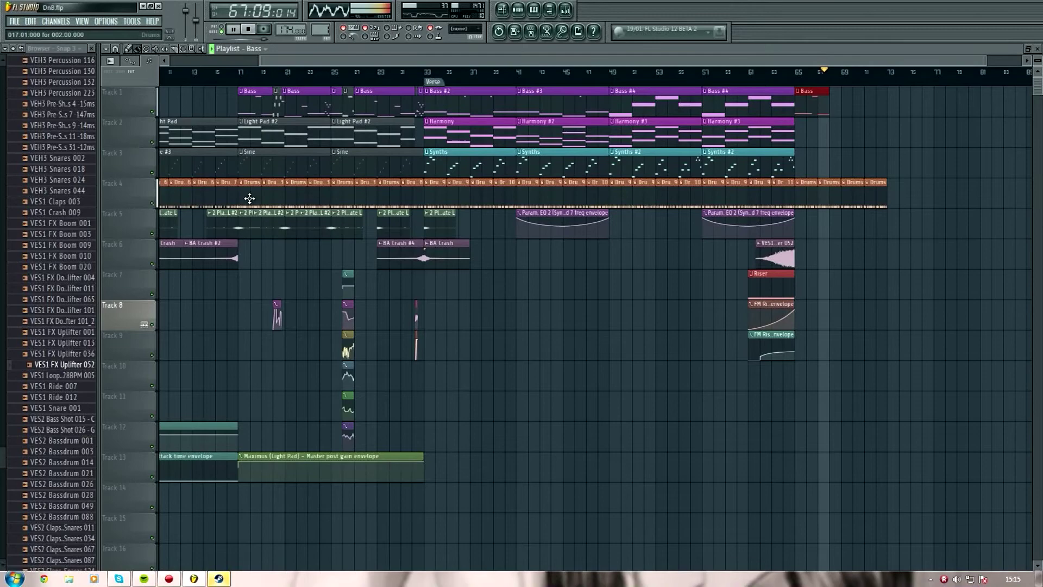
pyautogui.click(800, 159)
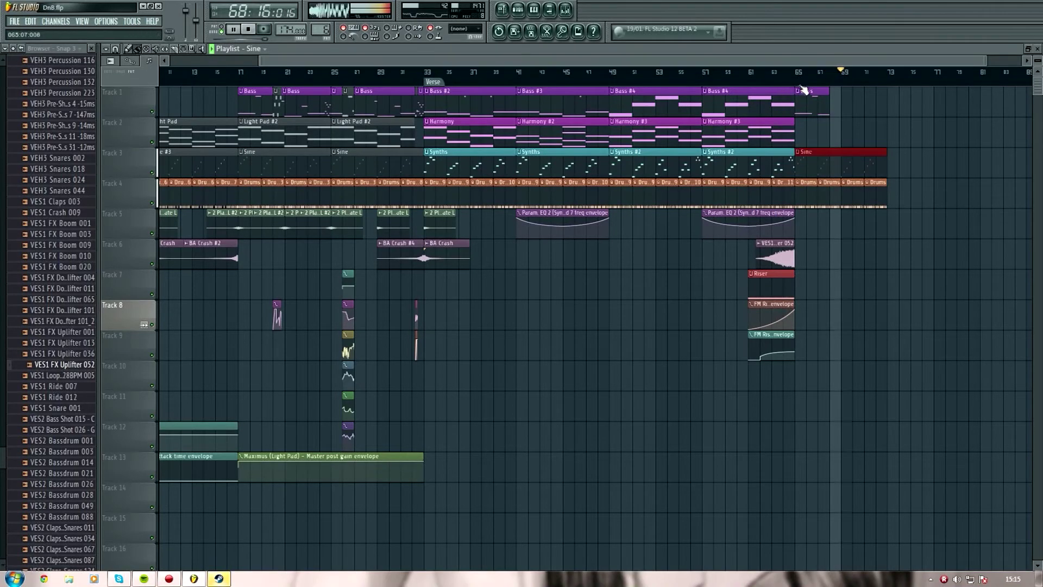
pyautogui.click(788, 79)
pyautogui.scroll(3, 810, 80)
pyautogui.click(843, 98)
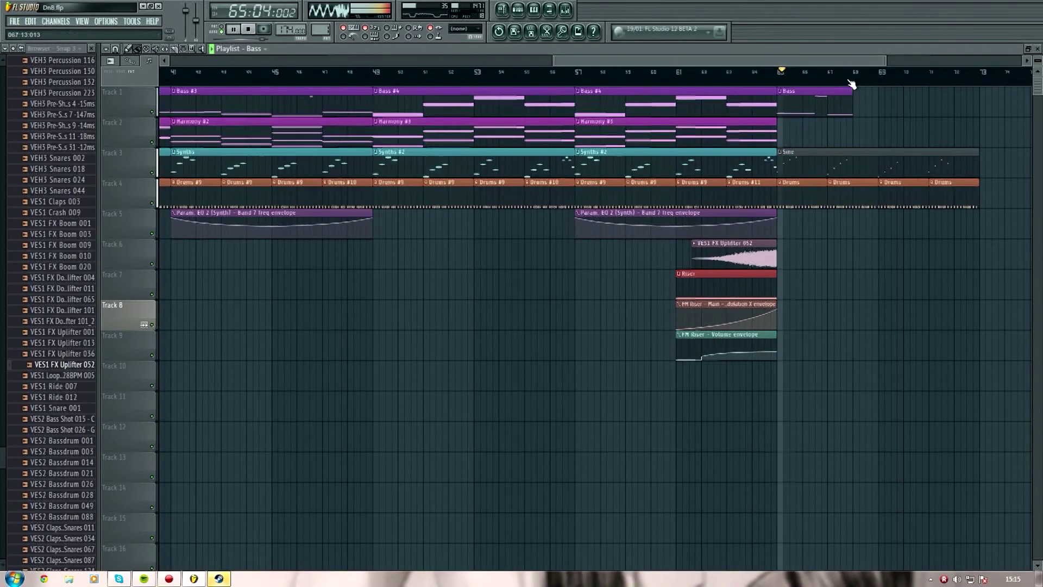
pyautogui.scroll(-3, 852, 84)
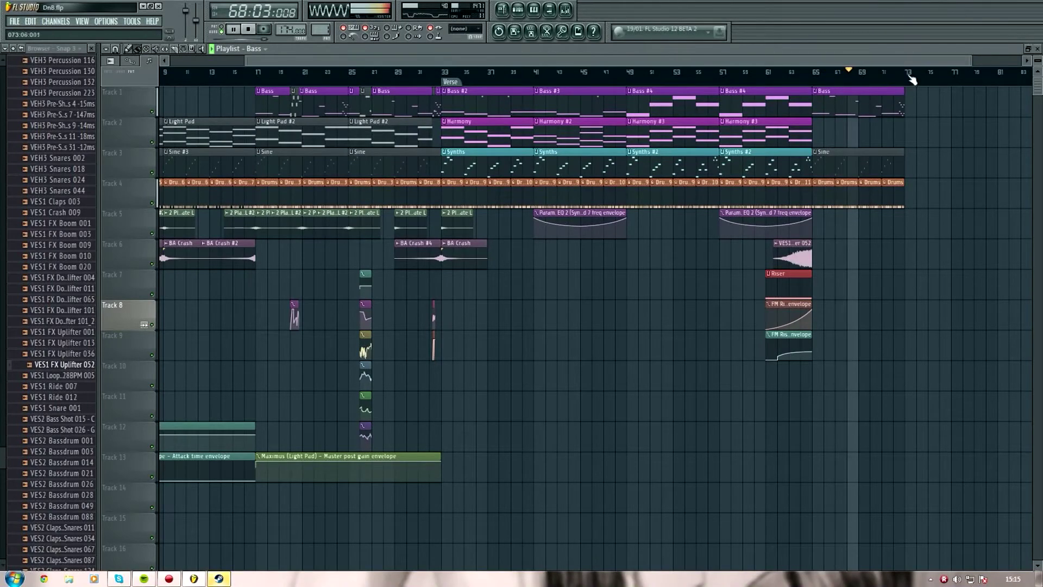
# - Play from bar 63 into the new section, stop, and set the playhead to bar 17
pyautogui.scroll(4, 908, 80)
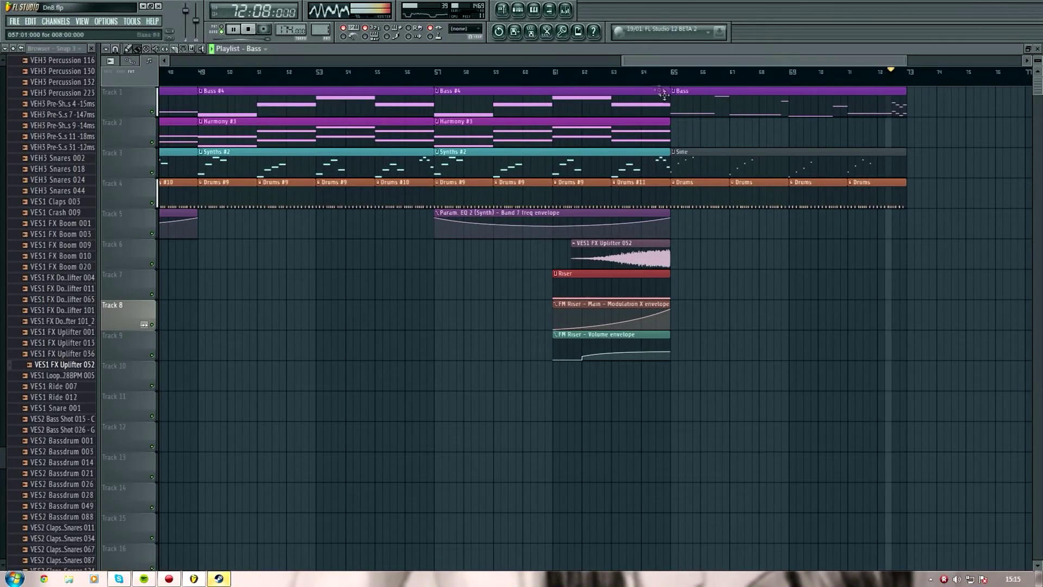
pyautogui.click(609, 76)
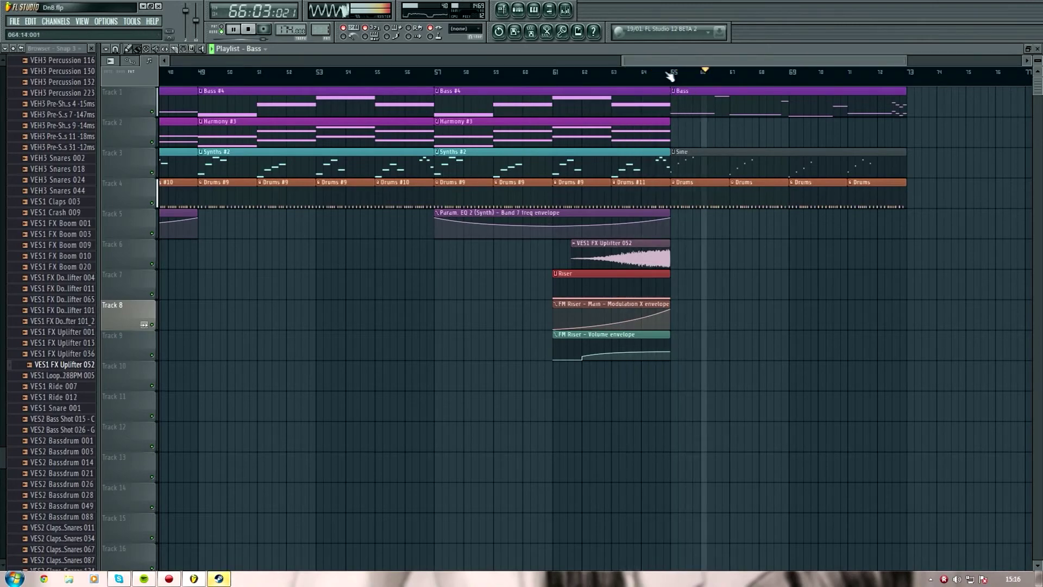
pyautogui.scroll(-4, 670, 76)
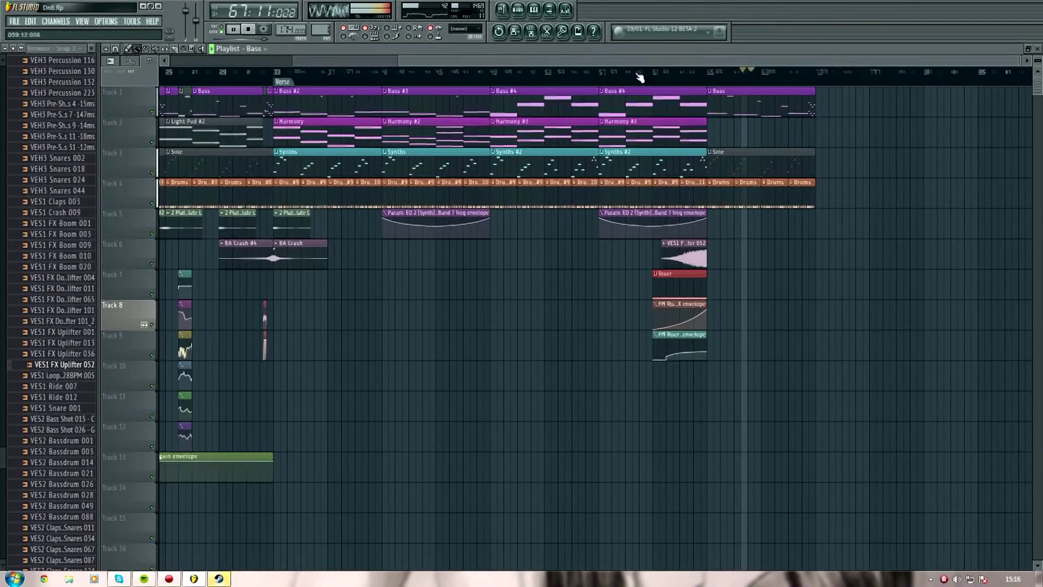
pyautogui.scroll(-2, 641, 76)
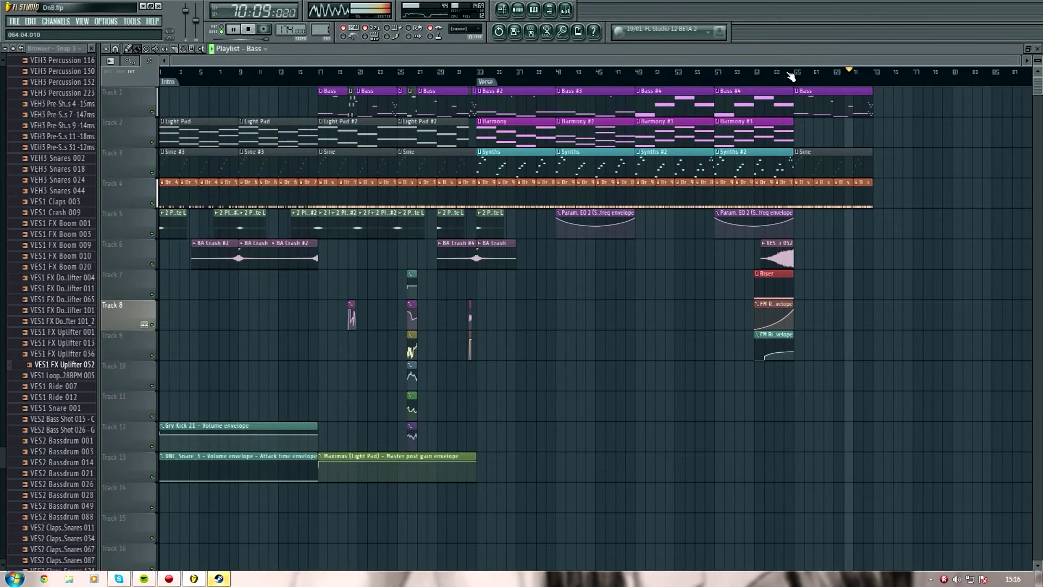
pyautogui.press('space')
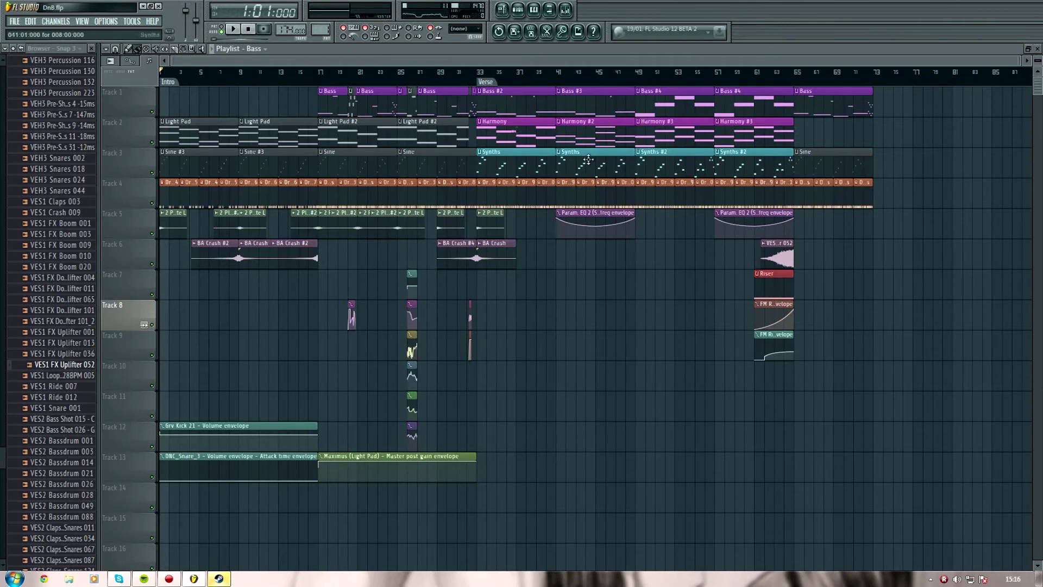
pyautogui.click(320, 72)
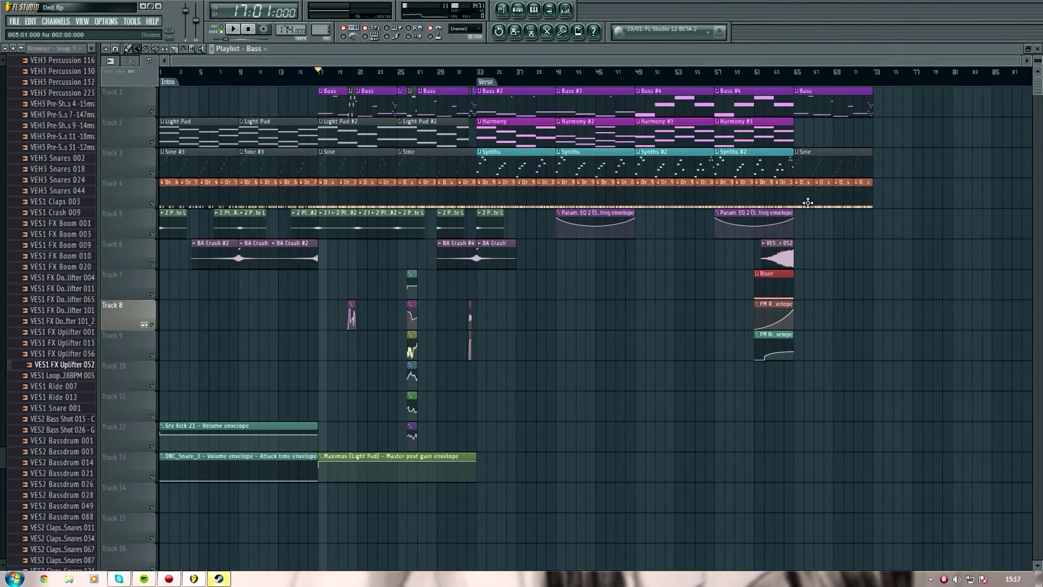
pyautogui.scroll(3, 874, 82)
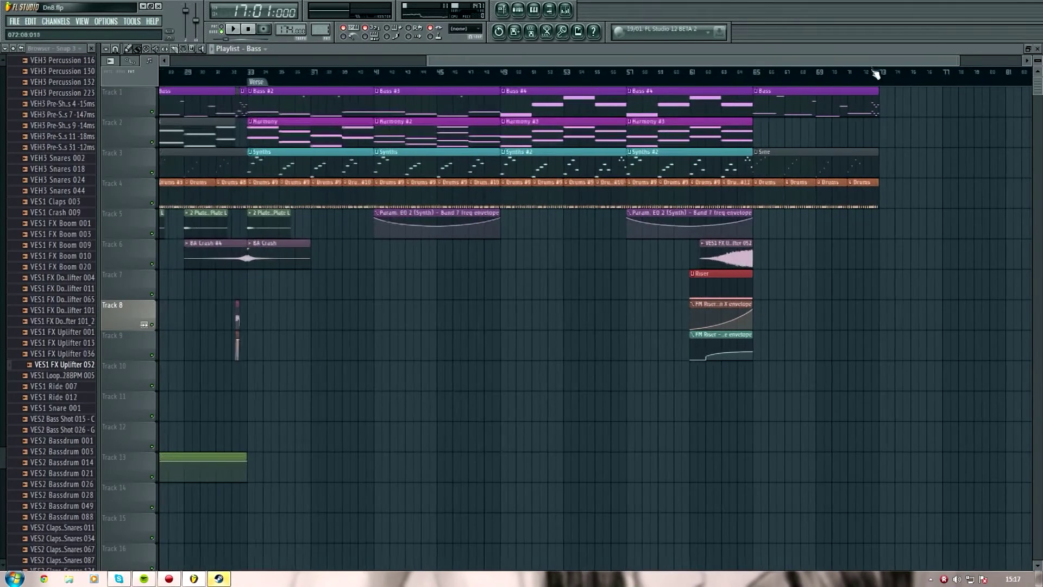
# - Add a time marker named "Drop A" at bar 17 of the playlist
pyautogui.hscroll(4, 913, 69)
pyautogui.scroll(-4, 983, 79)
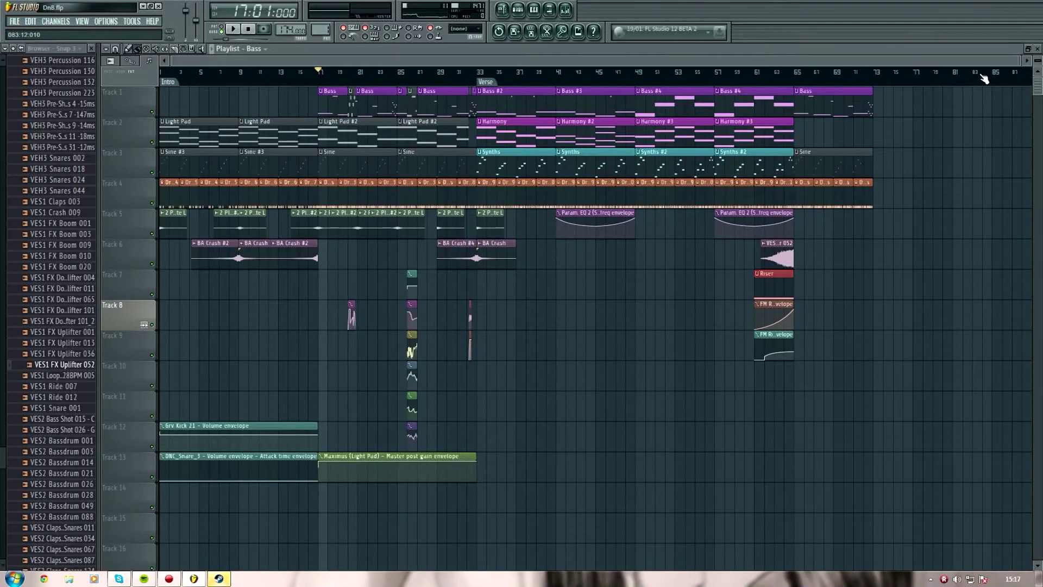
pyautogui.rightClick(321, 82)
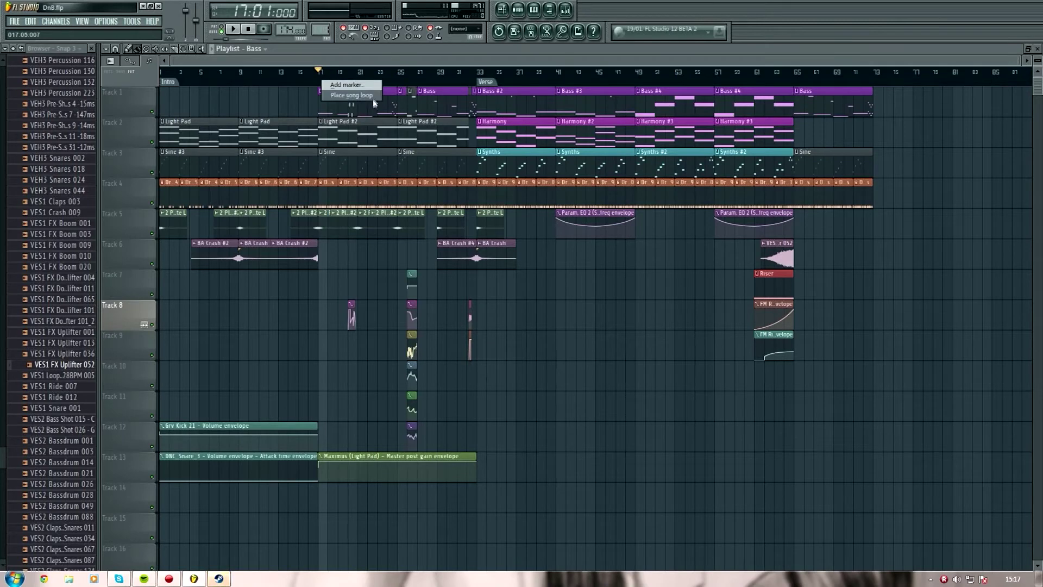
pyautogui.click(362, 85)
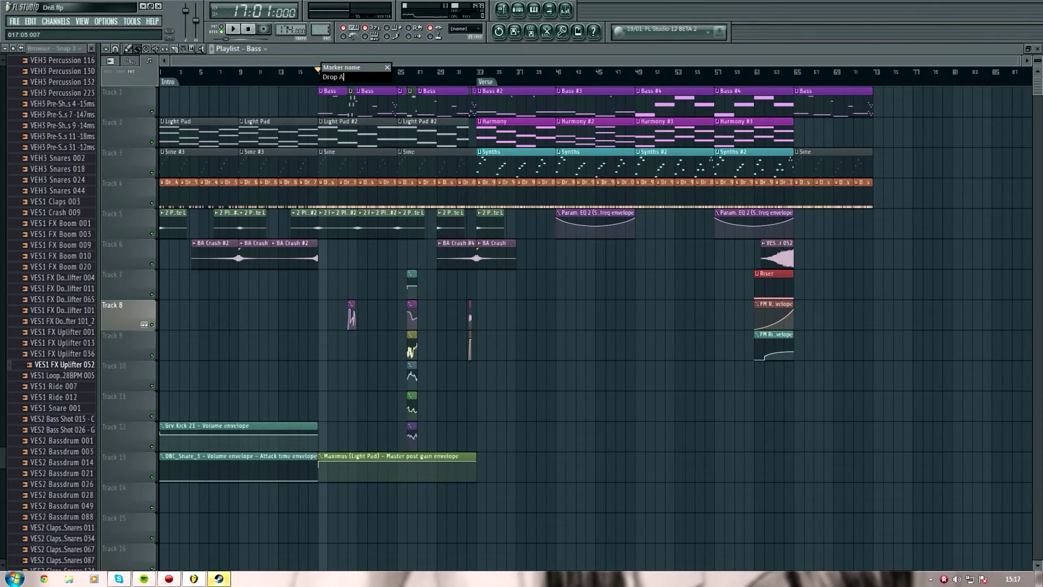
pyautogui.press('Return')
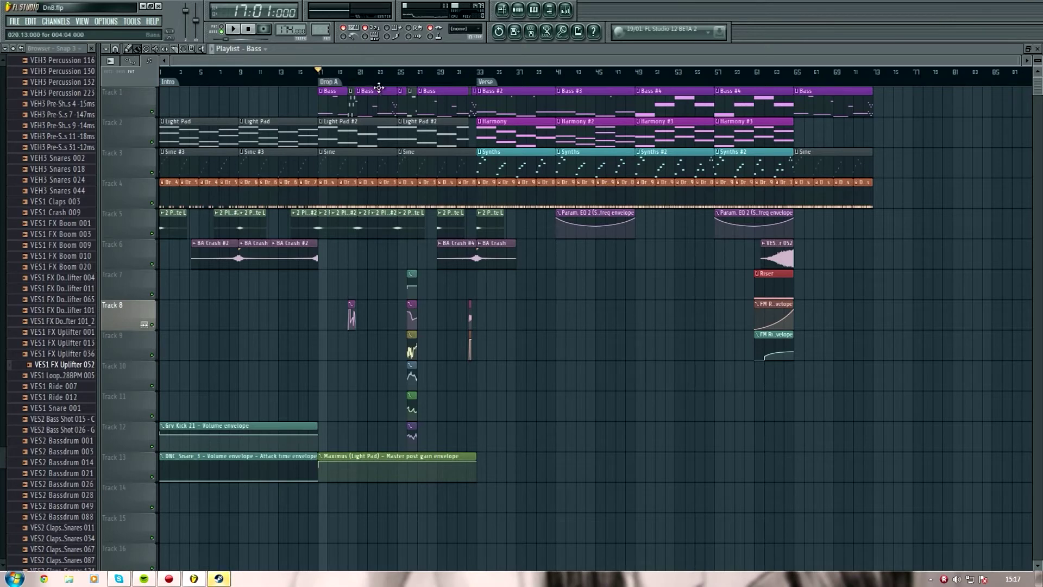
# - Rename the Verse marker at bar 33 as "Drop B" and add a marker named "Interlude" at bar 65
pyautogui.rightClick(480, 83)
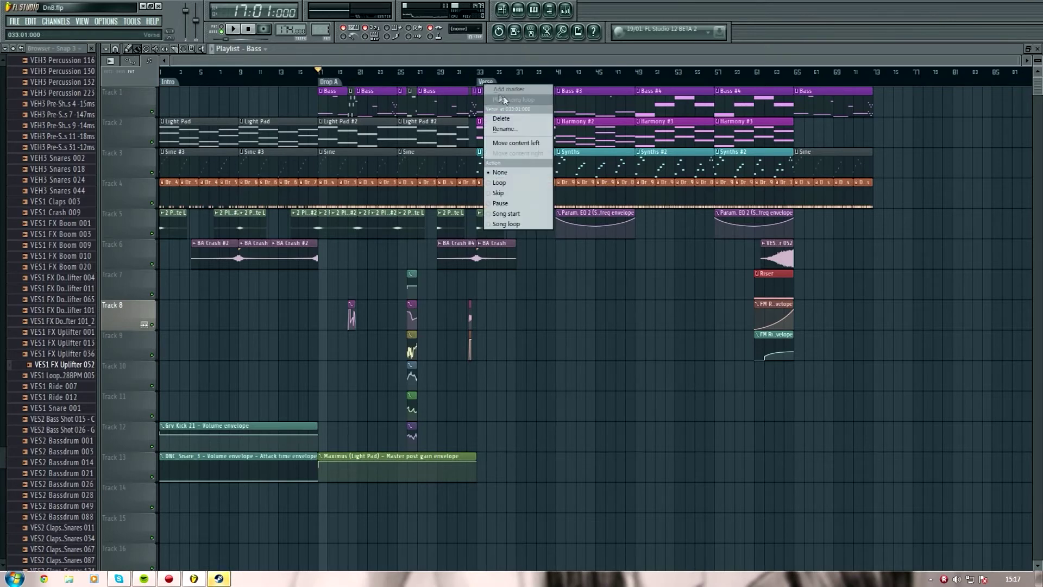
pyautogui.click(526, 131)
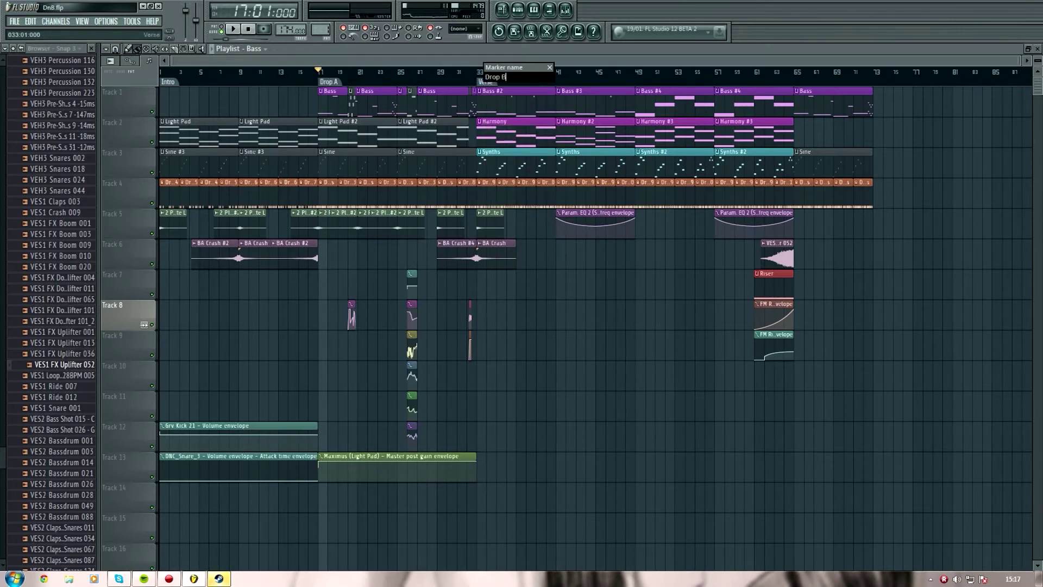
pyautogui.press('Return')
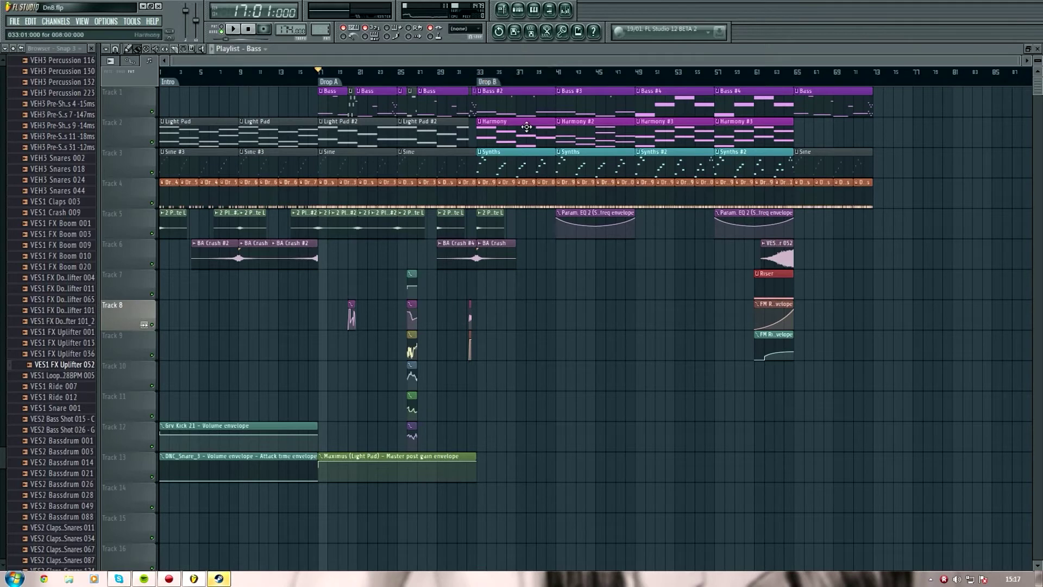
pyautogui.rightClick(798, 83)
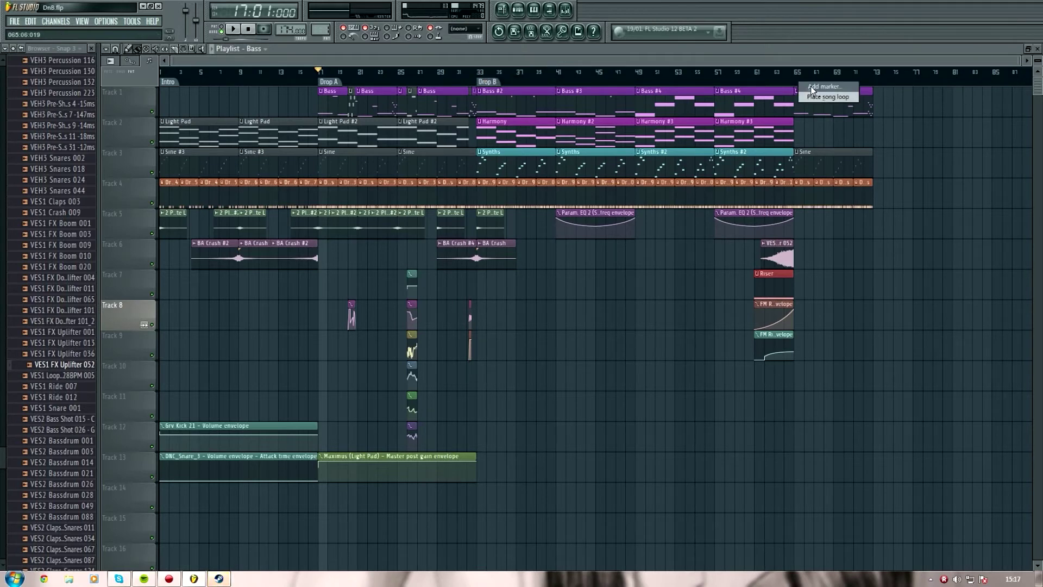
pyautogui.click(813, 87)
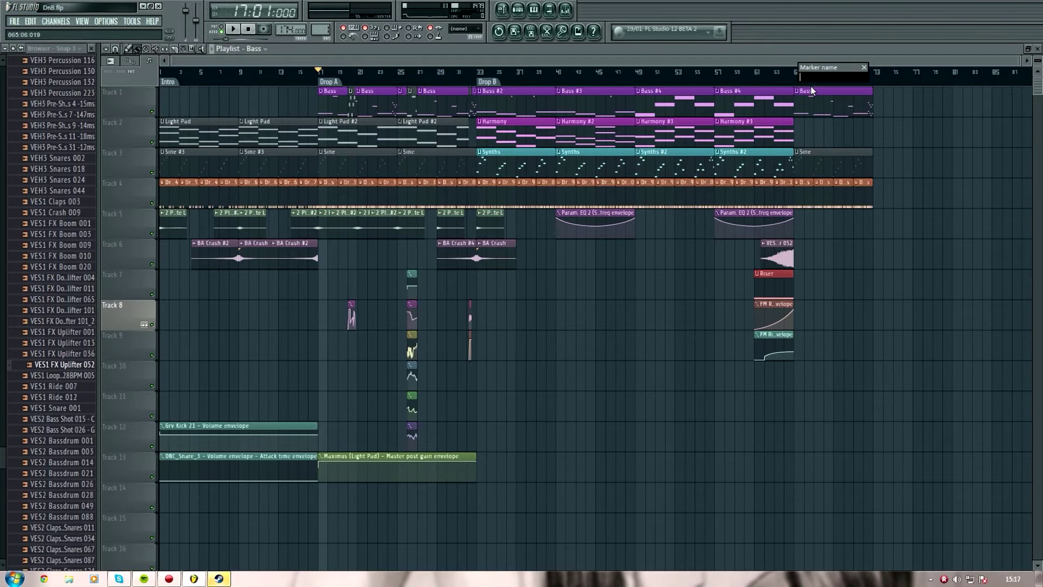
pyautogui.write('Interlude')
pyautogui.press('Return')
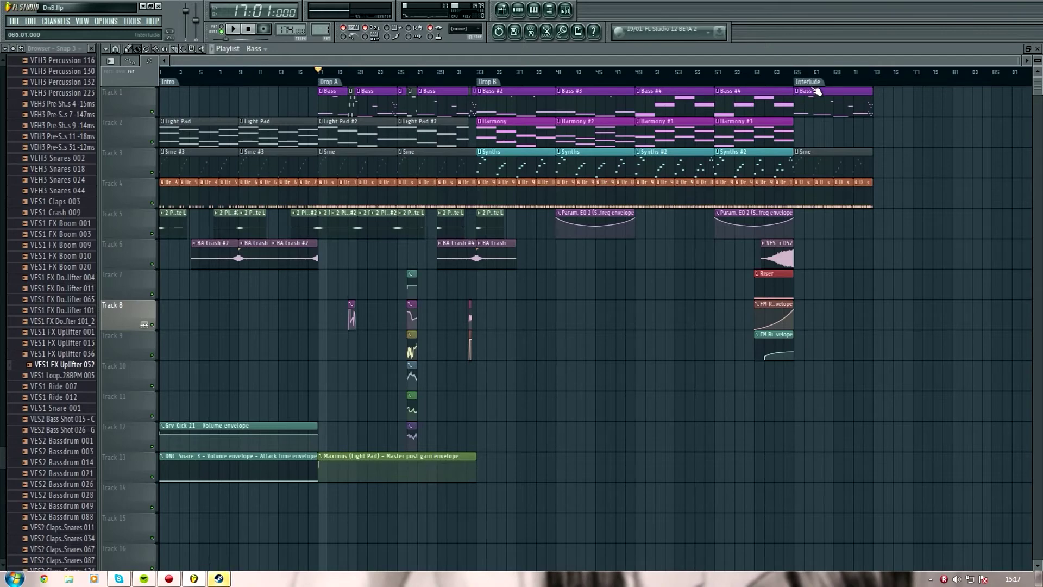
# - Play from bar 65 and repeat the Bass, Drums and Sine clips to fill bars 73 to 81
pyautogui.click(792, 73)
pyautogui.press('space')
pyautogui.scroll(5, 829, 74)
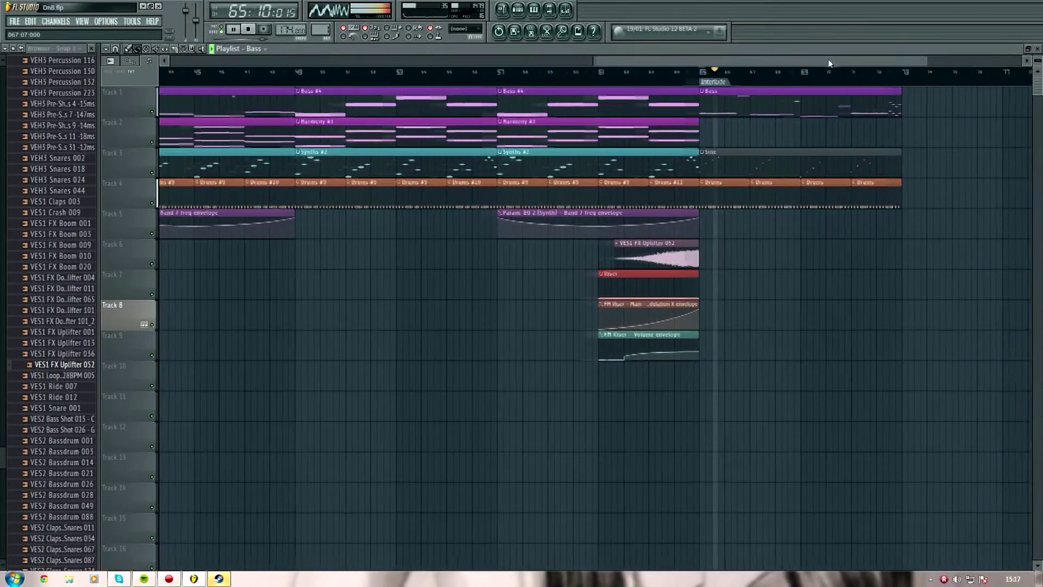
pyautogui.scroll(-4, 710, 77)
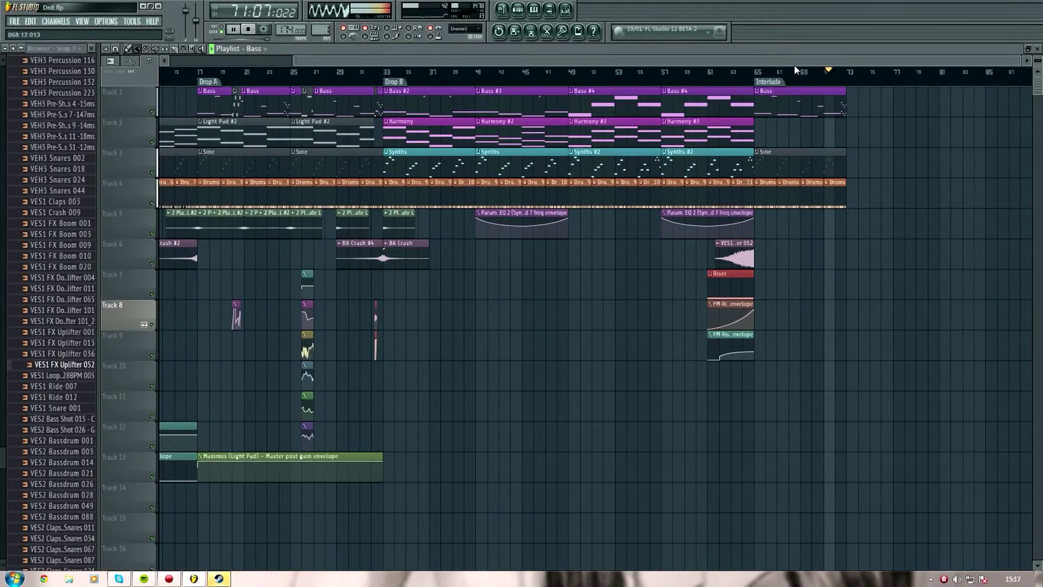
pyautogui.click(855, 103)
pyautogui.click(831, 194)
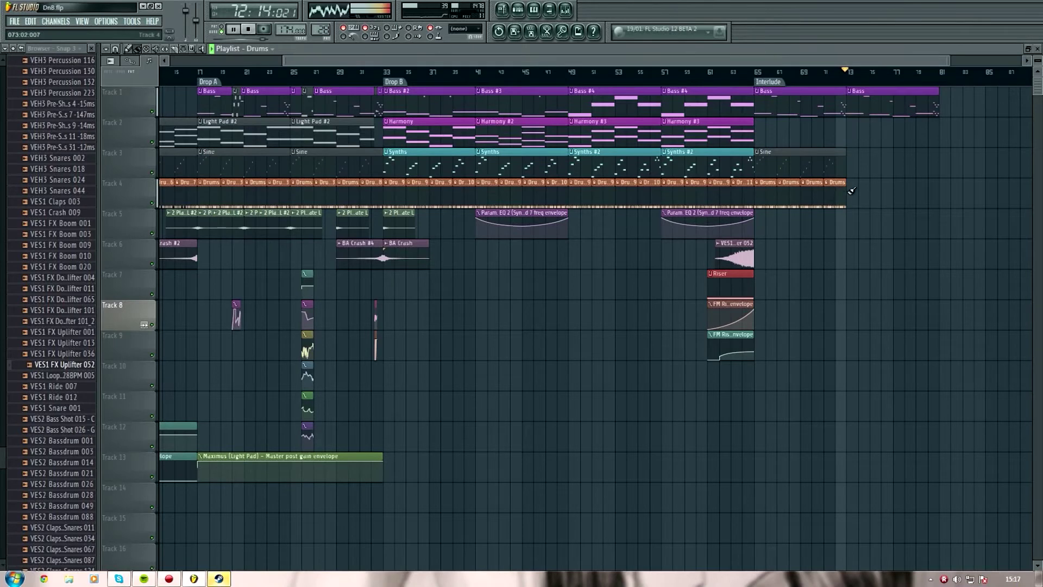
pyautogui.moveTo(851, 190); pyautogui.dragTo(924, 193)
pyautogui.click(824, 163)
pyautogui.click(857, 160)
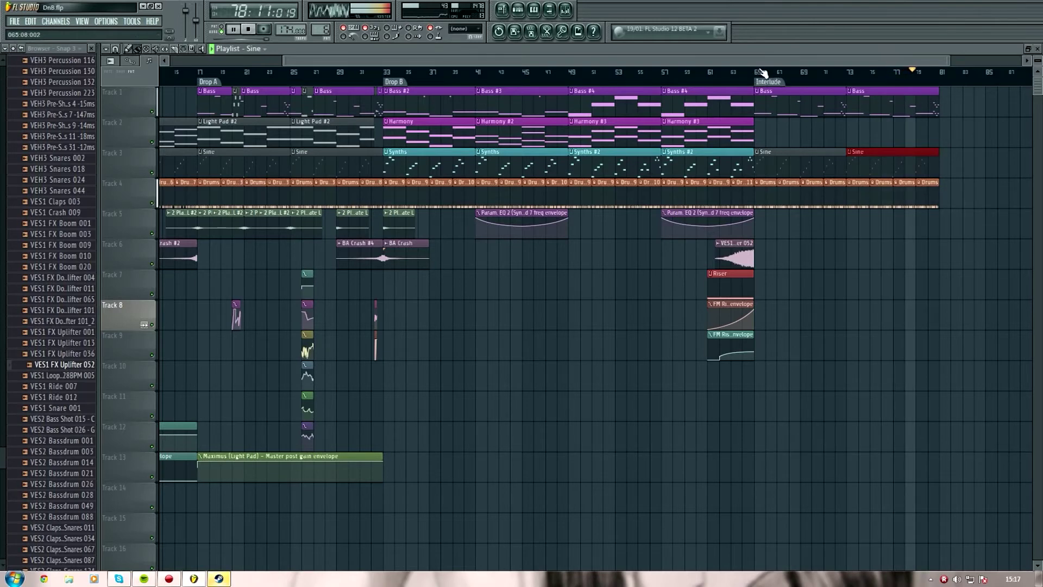
# - Select bars 65 to 81, stop playback, and place Light Pad #2 clips on Track 2 at bars 65 and 73
pyautogui.moveTo(762, 72); pyautogui.dragTo(942, 125)
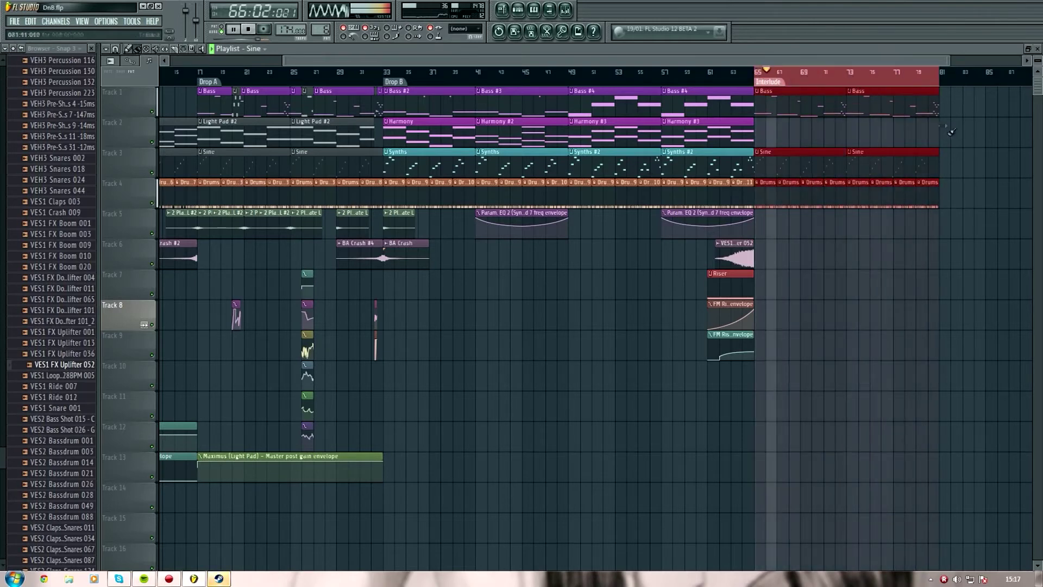
pyautogui.press('space')
pyautogui.click(236, 137)
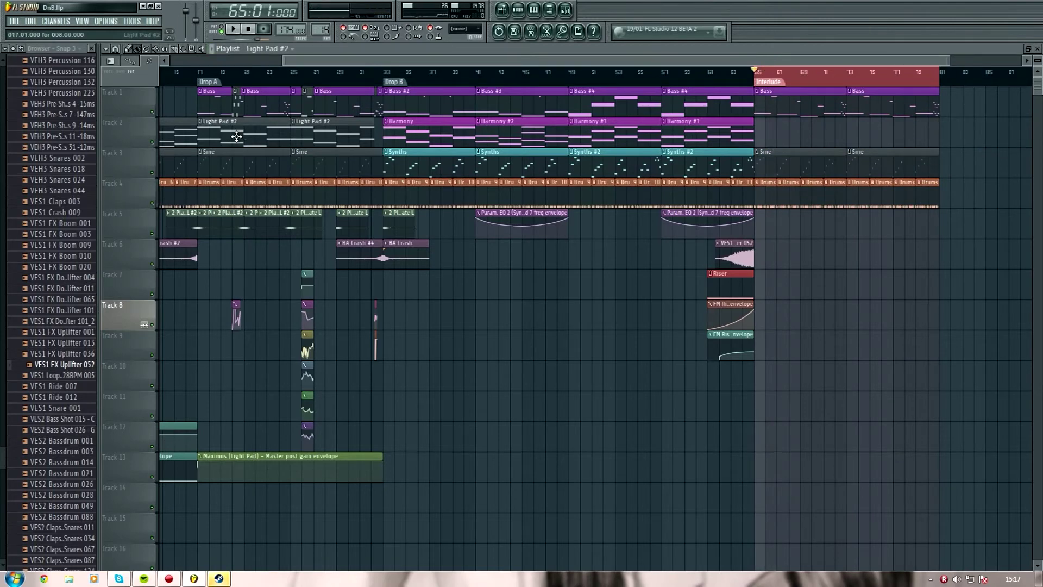
pyautogui.click(756, 135)
pyautogui.click(856, 133)
# - Play from bar 63 into the interlude, delete its two Light Pad #2 clips from Track 2, and stop playback
pyautogui.press('space')
pyautogui.click(738, 74)
pyautogui.hotkey('ctrl', 'd')
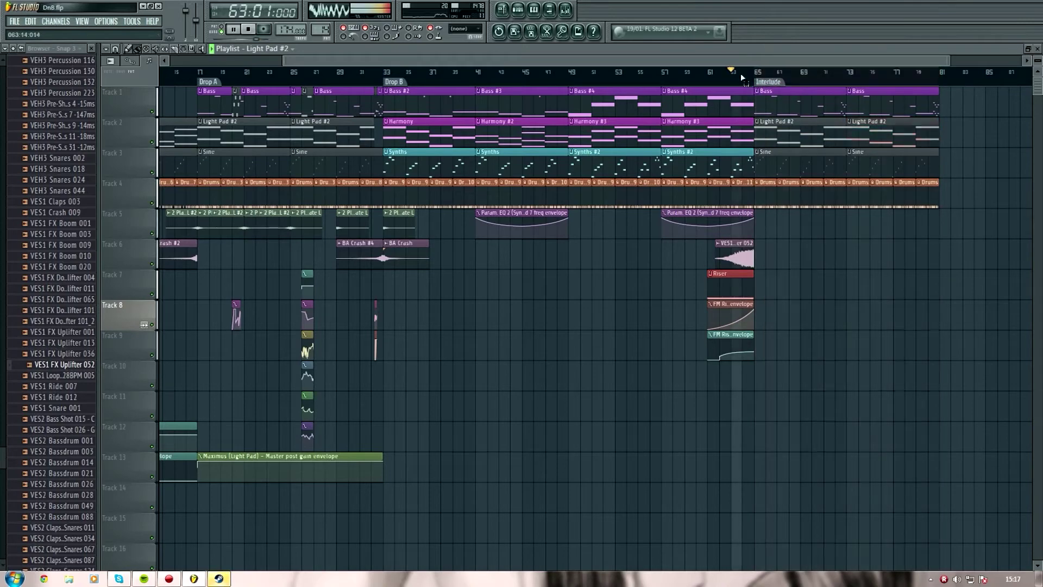
pyautogui.scroll(5, 789, 77)
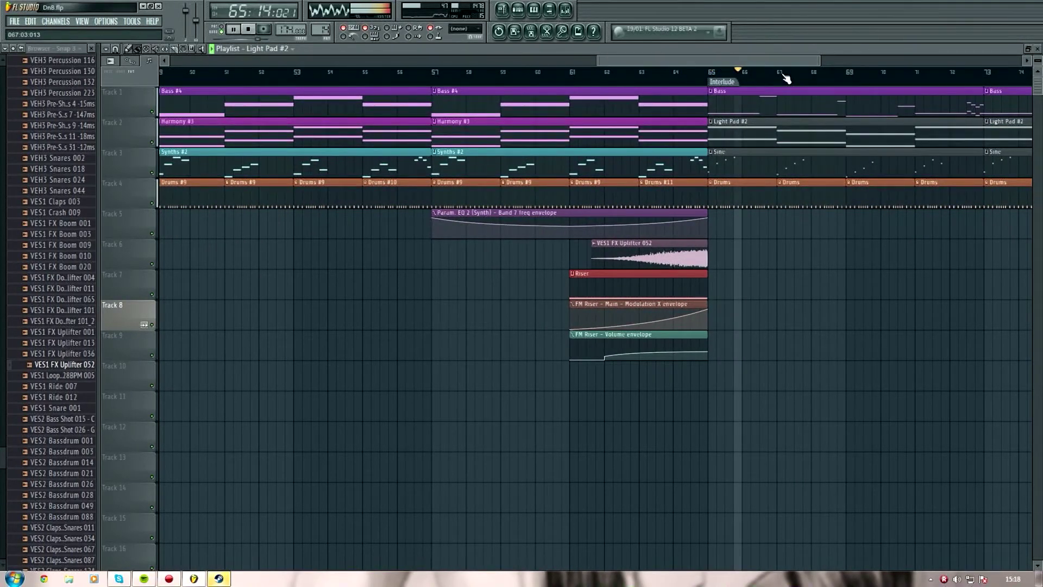
pyautogui.scroll(-5, 785, 76)
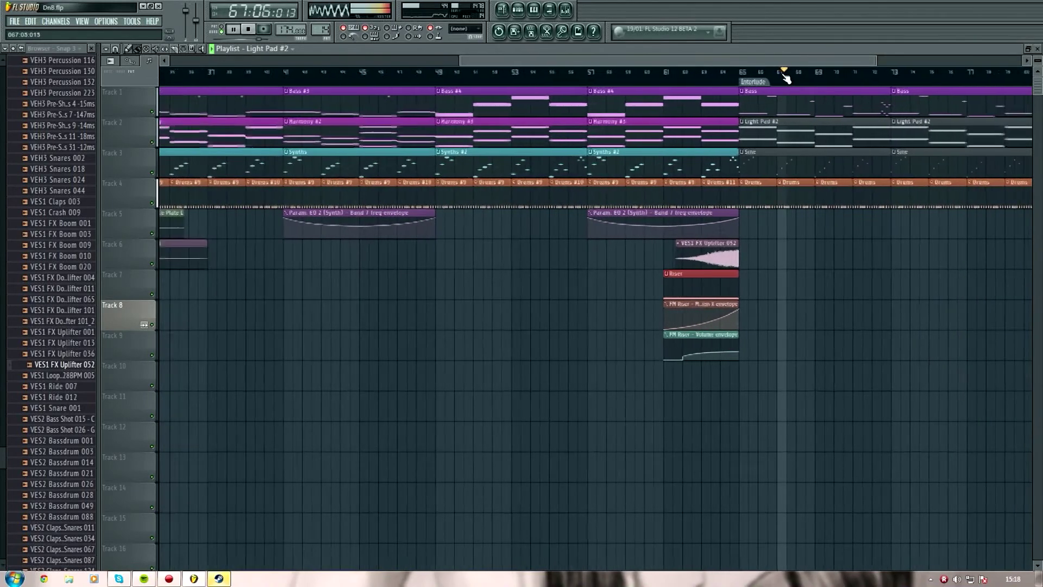
pyautogui.moveTo(845, 59); pyautogui.dragTo(876, 62)
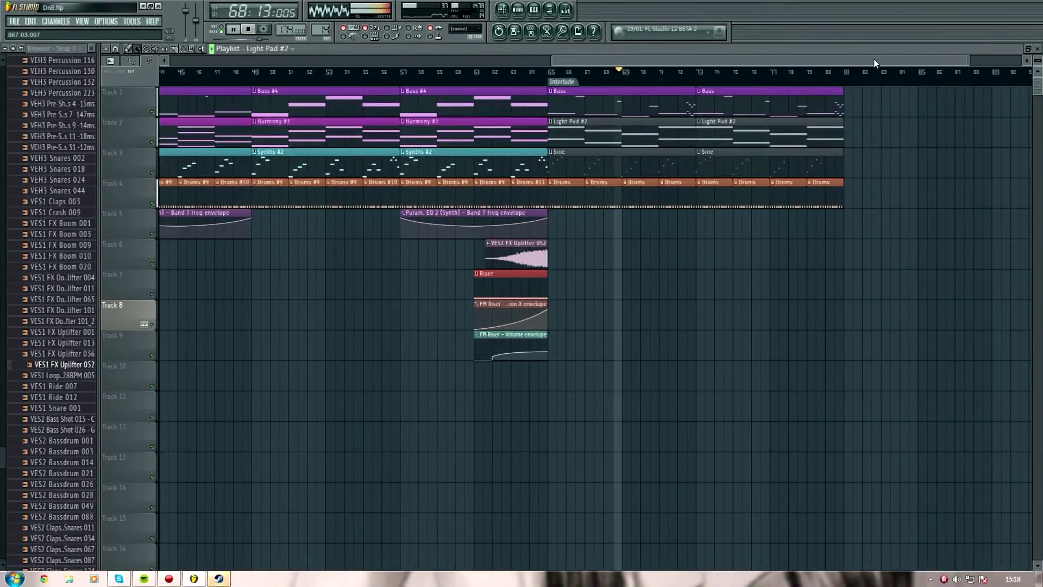
pyautogui.scroll(-5, 672, 77)
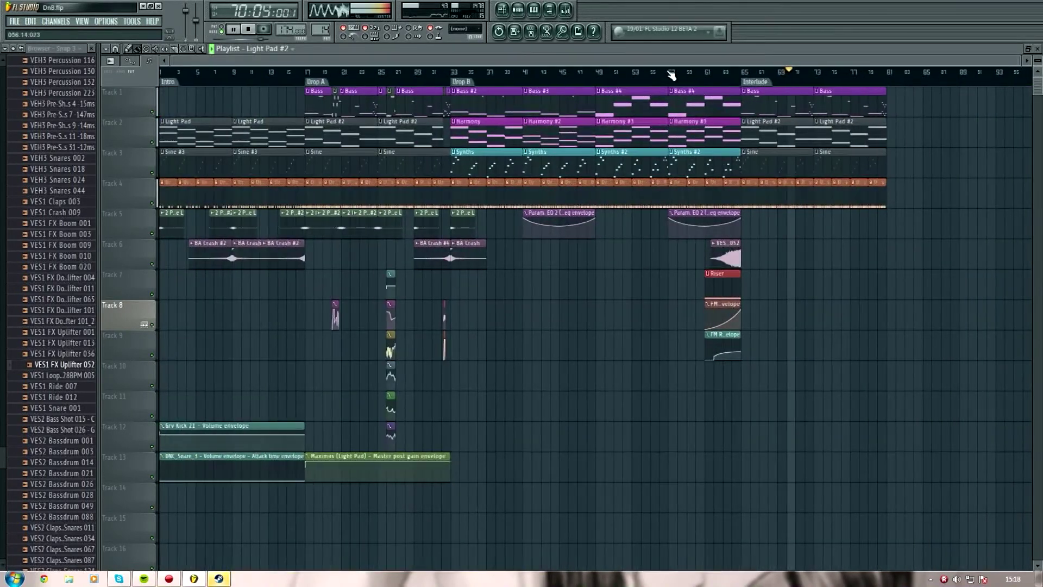
pyautogui.rightClick(795, 138)
pyautogui.rightClick(847, 136)
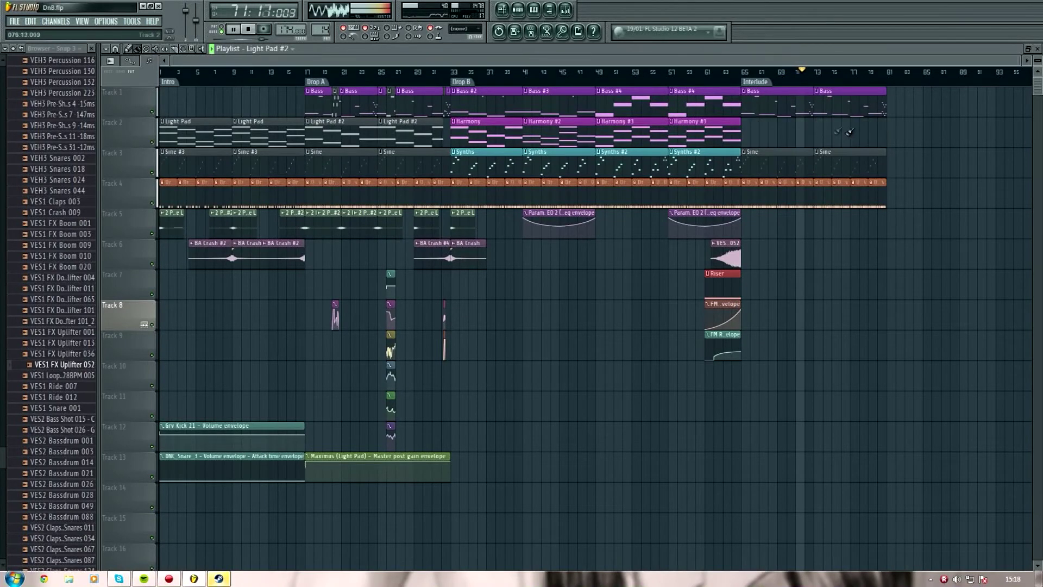
pyautogui.press('space')
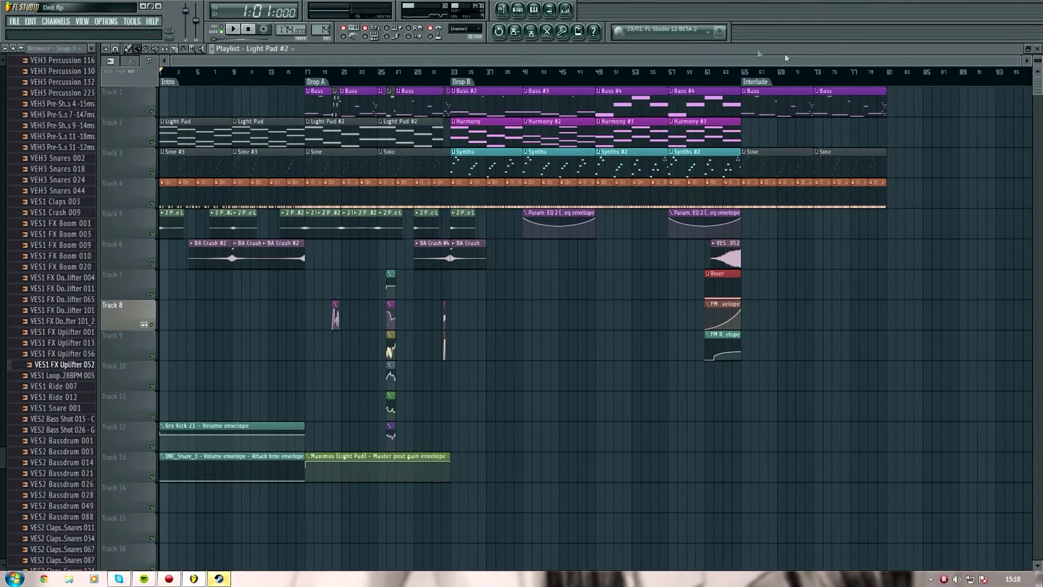
# - Insert a Harmor instrument channel between the FM Riser and Pad channels
pyautogui.click(518, 12)
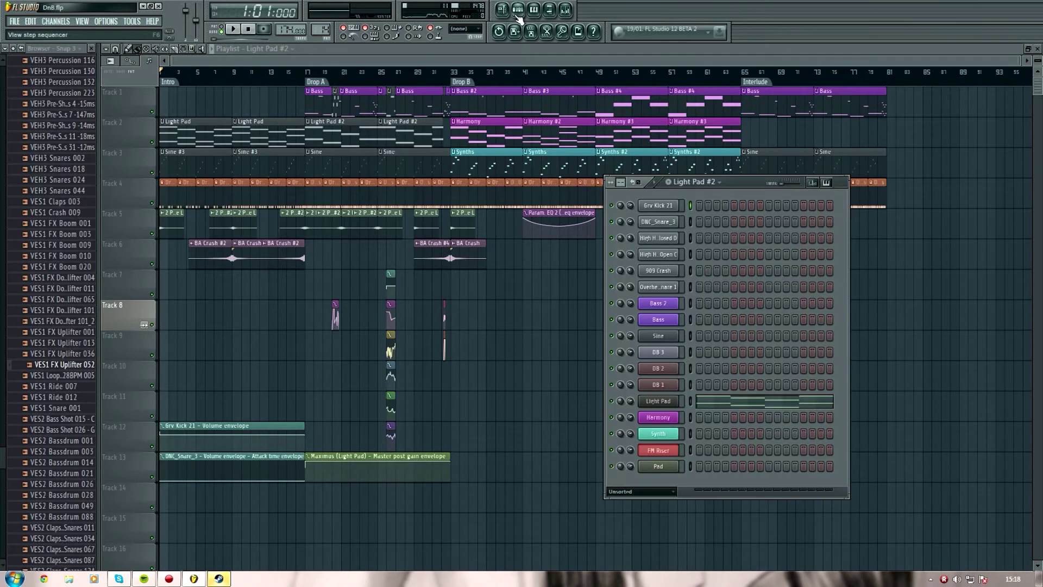
pyautogui.rightClick(659, 474)
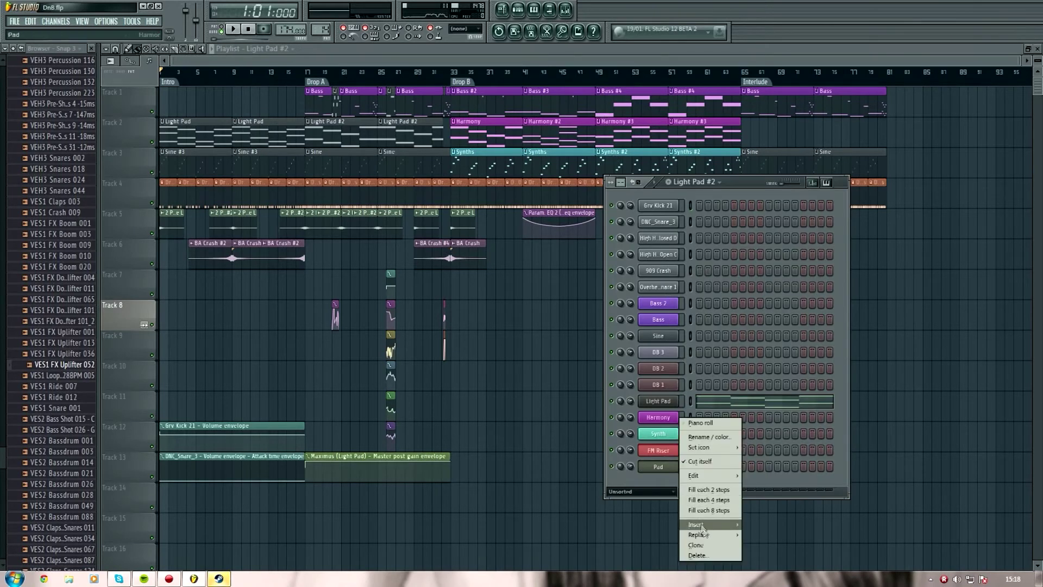
pyautogui.moveTo(706, 524)
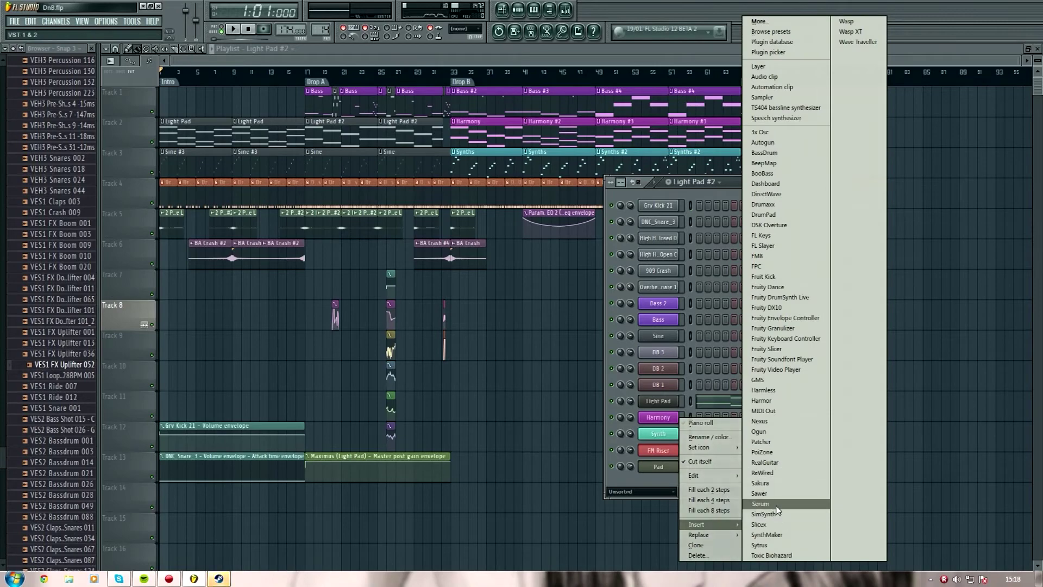
pyautogui.click(787, 400)
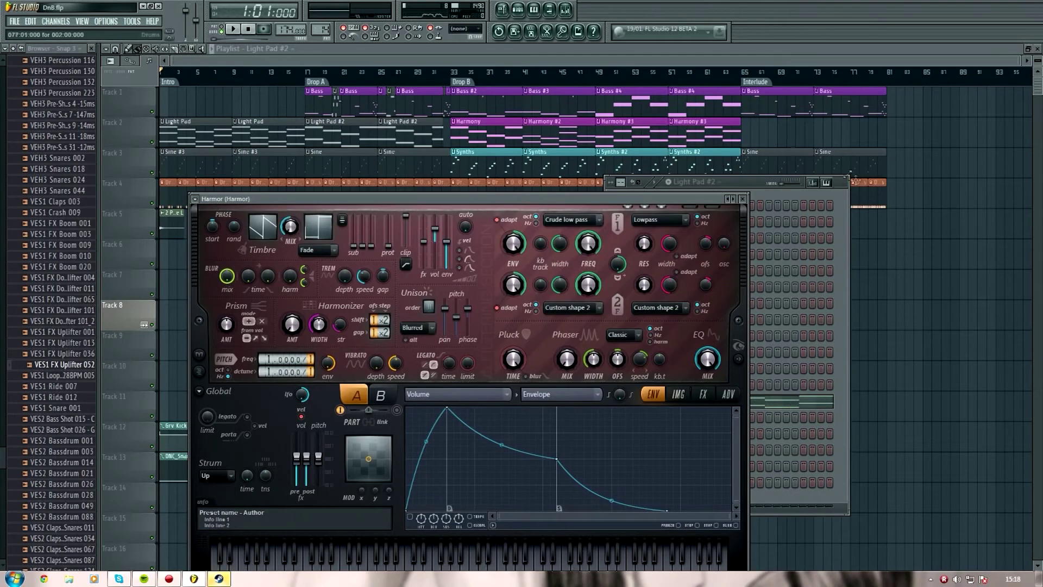
# - Set the playback range to bars 65 to 73 and start looping it with the channel list open
pyautogui.moveTo(745, 76); pyautogui.dragTo(814, 94)
pyautogui.click(808, 283)
pyautogui.hotkey('ctrl', 'z')
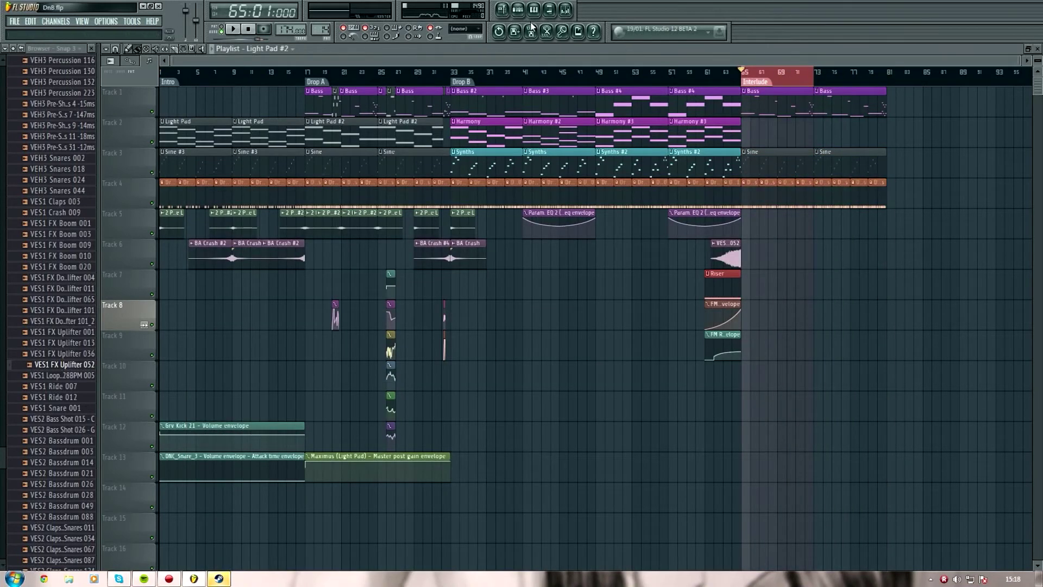
pyautogui.click(517, 11)
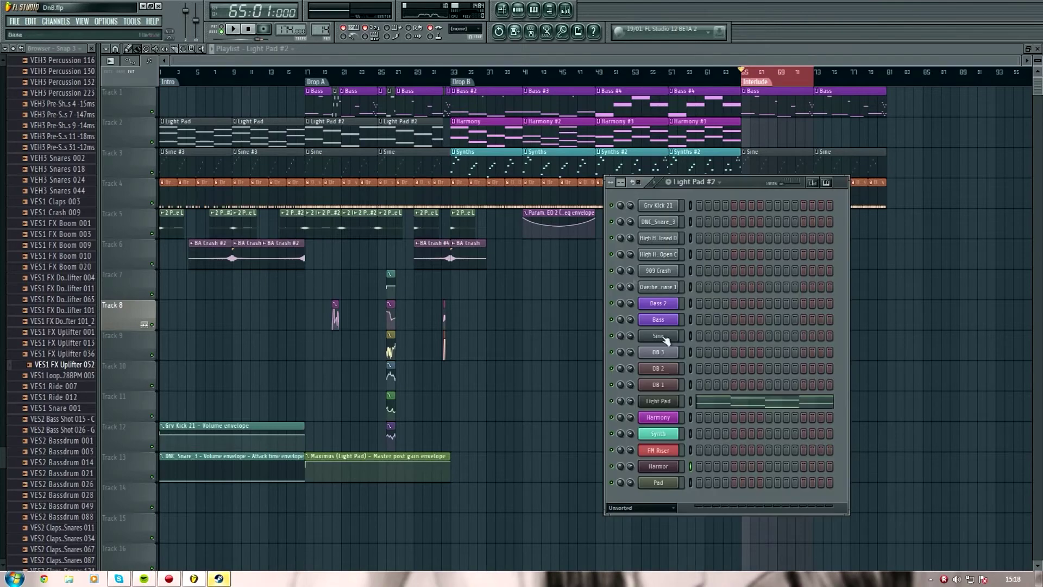
pyautogui.press('space')
# - Open the Harmor instrument, expand its visual feedback display, and stop playback
pyautogui.click(648, 484)
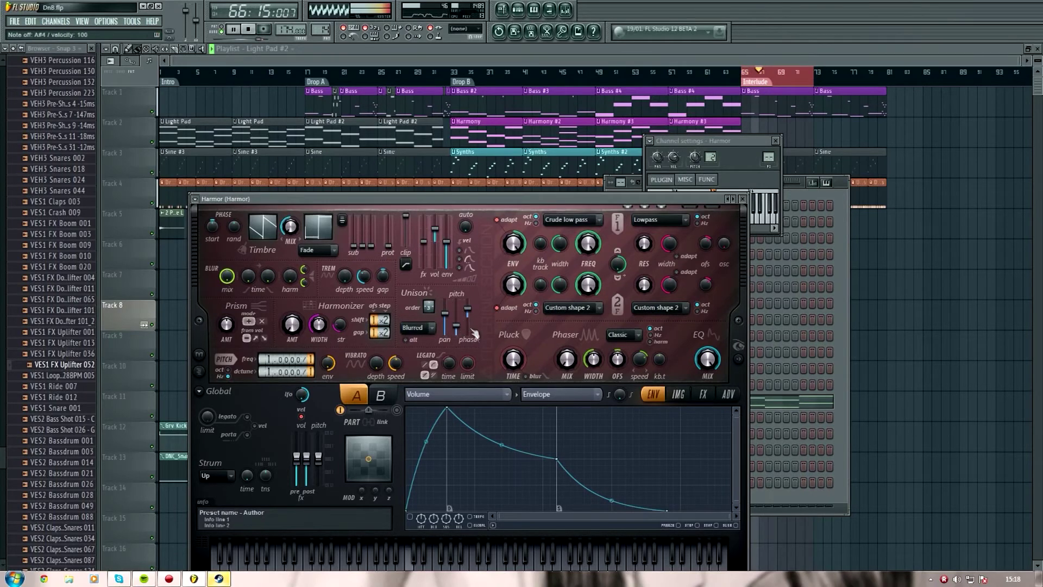
pyautogui.click(739, 358)
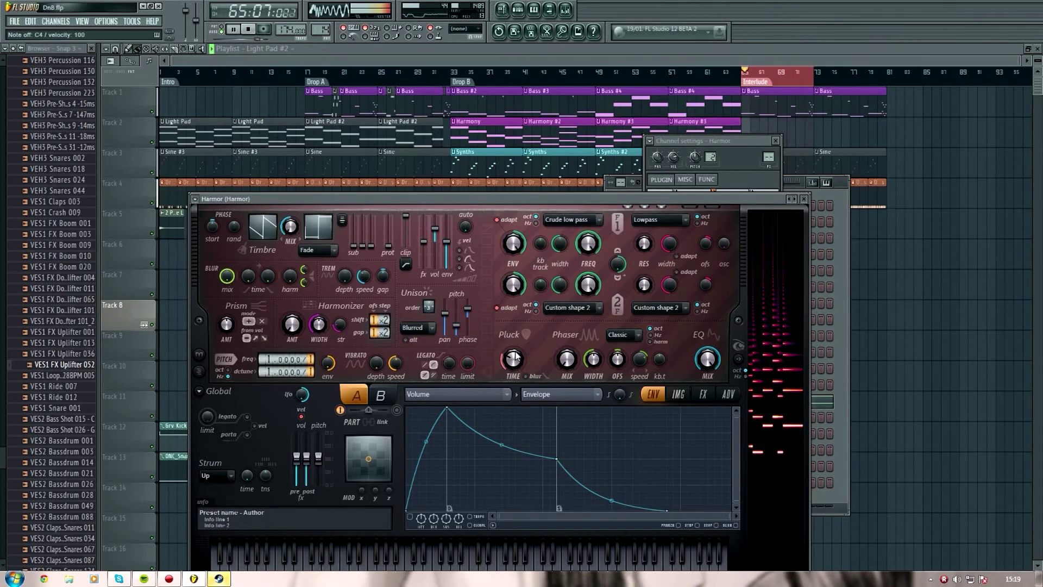
pyautogui.press('space')
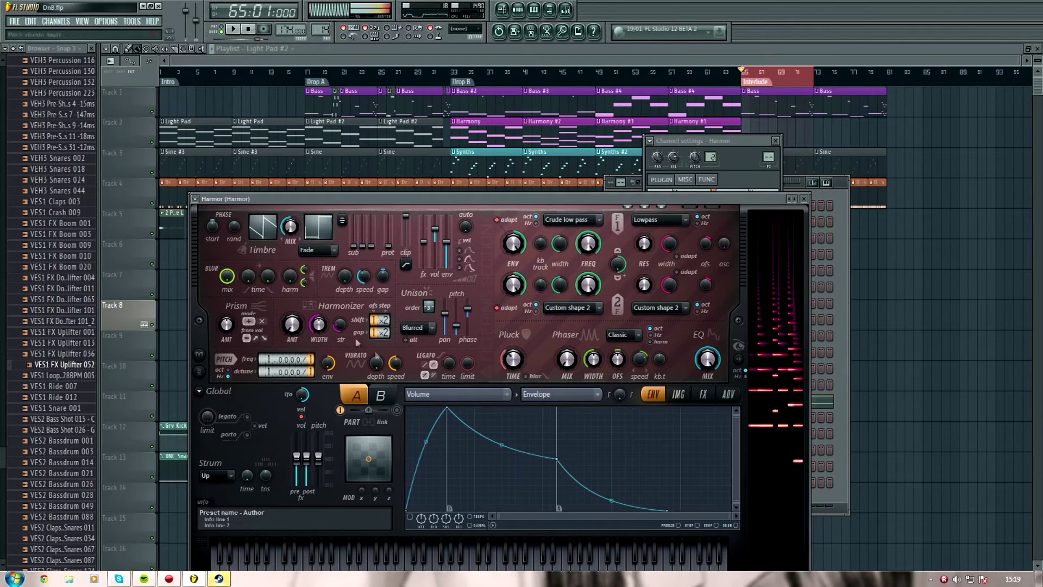
# - Try Harmor's harmonizer amount, and add points to its Local EQ curve to form a dip that is deepest toward the high end
pyautogui.moveTo(292, 325); pyautogui.dragTo(292, 302)
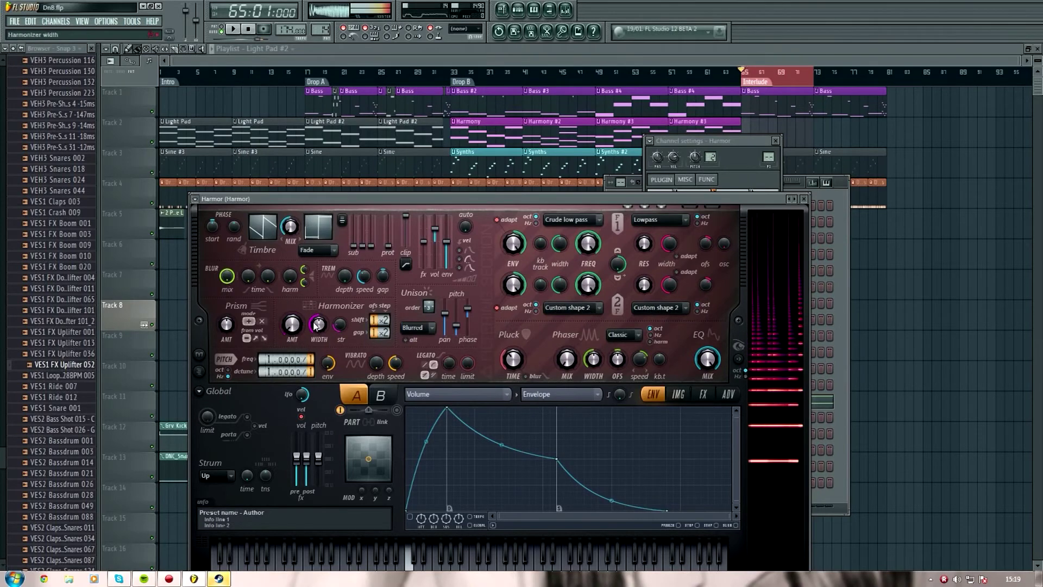
pyautogui.click(456, 394)
pyautogui.click(591, 212)
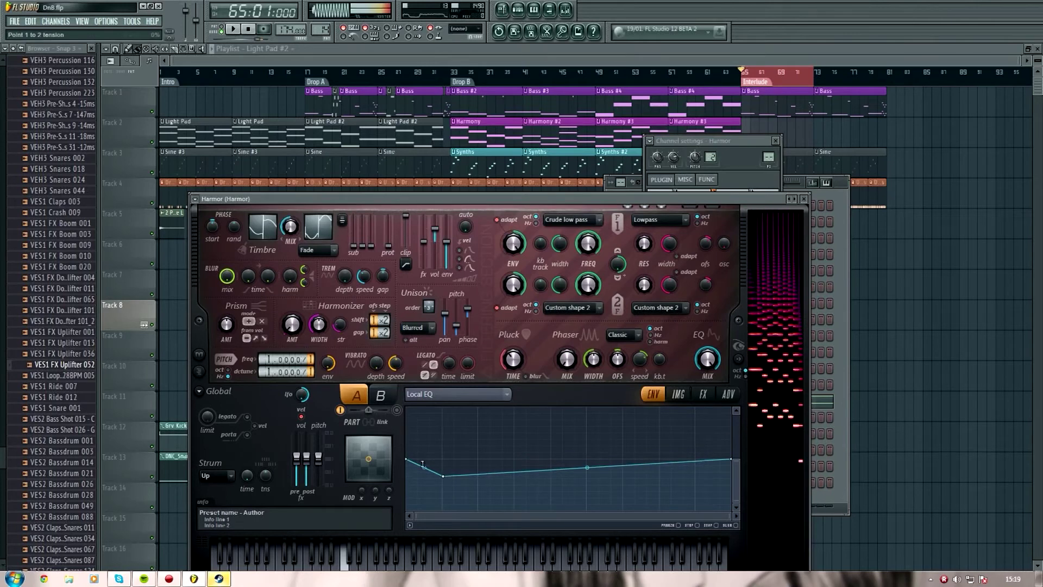
pyautogui.rightClick(626, 495)
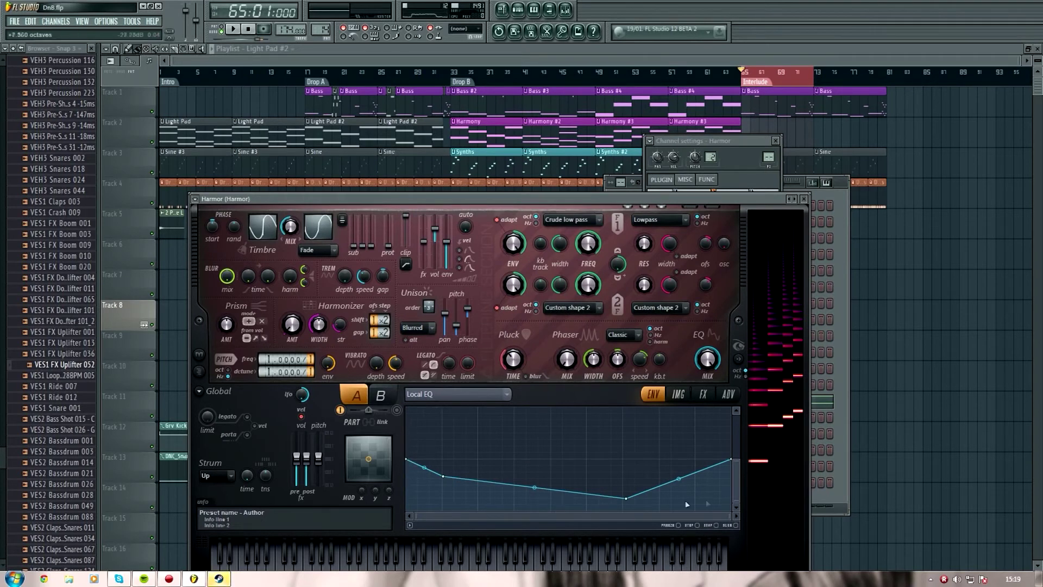
# - Play test notes and try raising the Local EQ curve's lowest point into a steep peak near the high end
pyautogui.press('z')
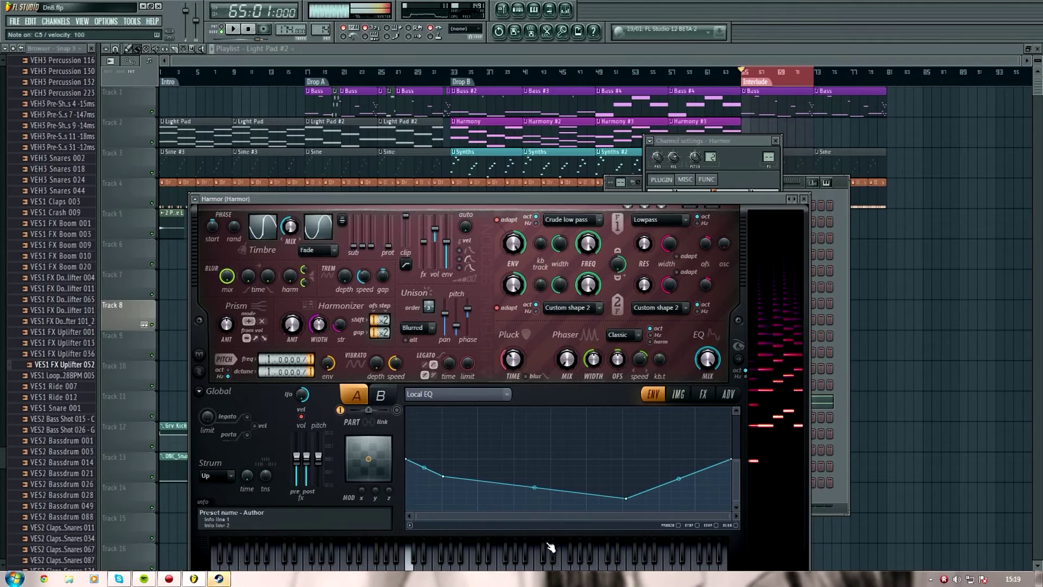
pyautogui.press('z')
pyautogui.press('v')
pyautogui.press('d')
pyautogui.press('z')
pyautogui.moveTo(627, 498); pyautogui.dragTo(701, 408)
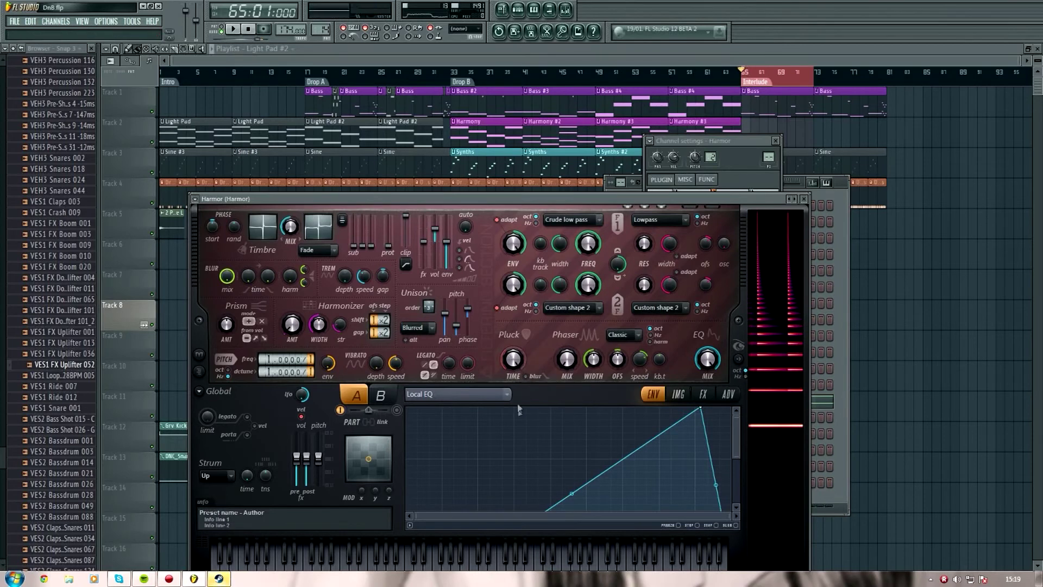
pyautogui.press('z')
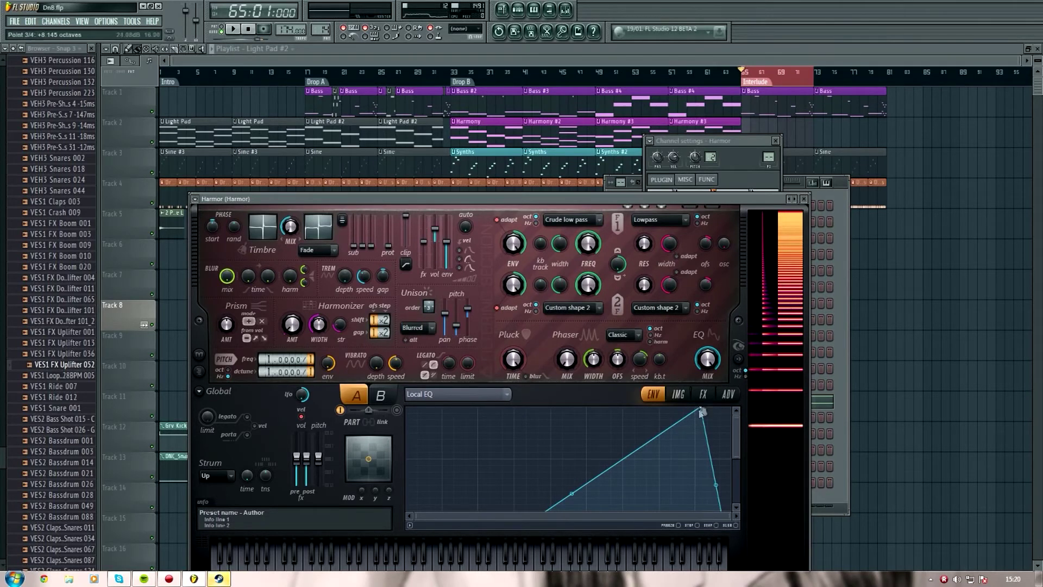
# - Reshape the Local EQ curve into a shallow dip and lower its high-end endpoint
pyautogui.click(489, 395)
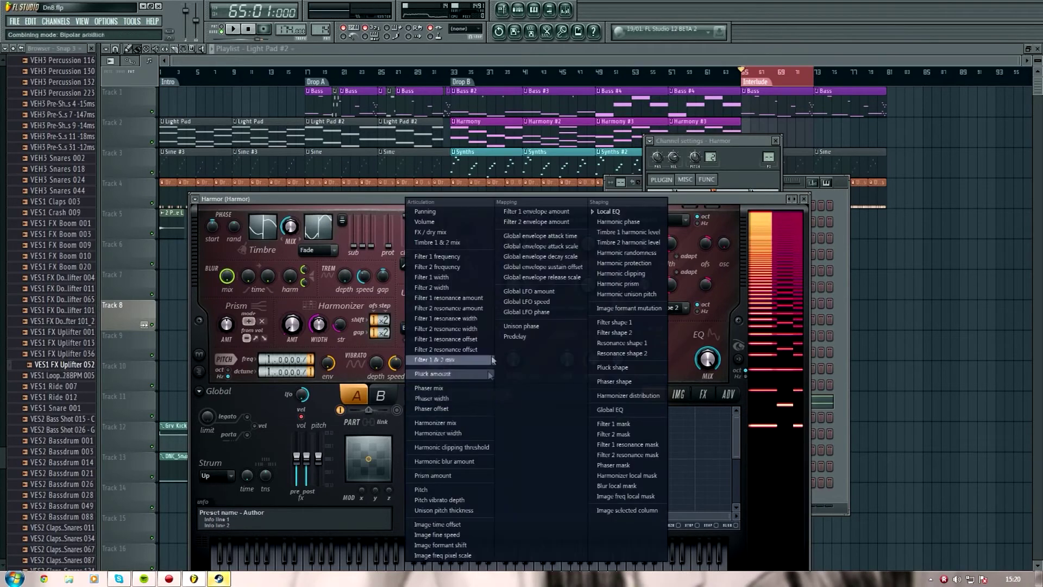
pyautogui.click(609, 211)
pyautogui.click(729, 458)
pyautogui.moveTo(645, 505); pyautogui.dragTo(681, 489)
pyautogui.moveTo(733, 458); pyautogui.dragTo(730, 482)
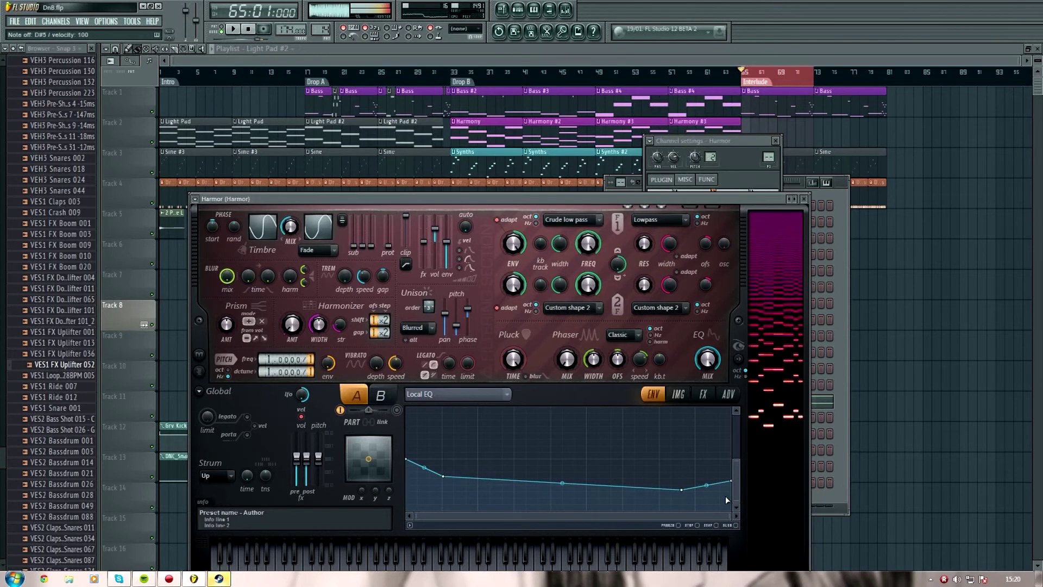
pyautogui.press('space')
pyautogui.press('space')
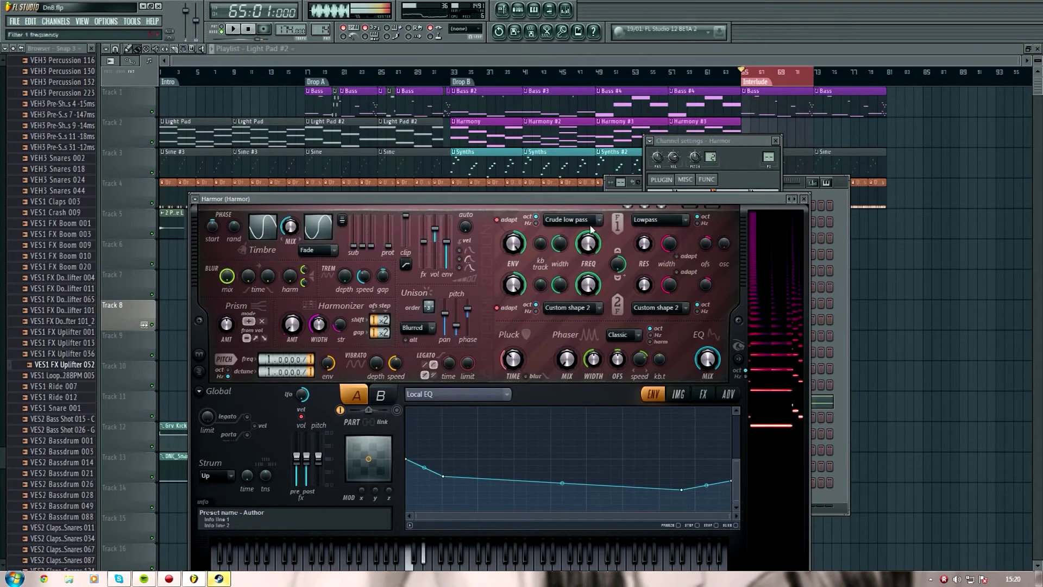
# - Audition the Harmor sound by playing low notes and higher-octave notes with the song stopped
pyautogui.press('z')
pyautogui.press('d')
pyautogui.press('v')
pyautogui.press('b')
pyautogui.press('z')
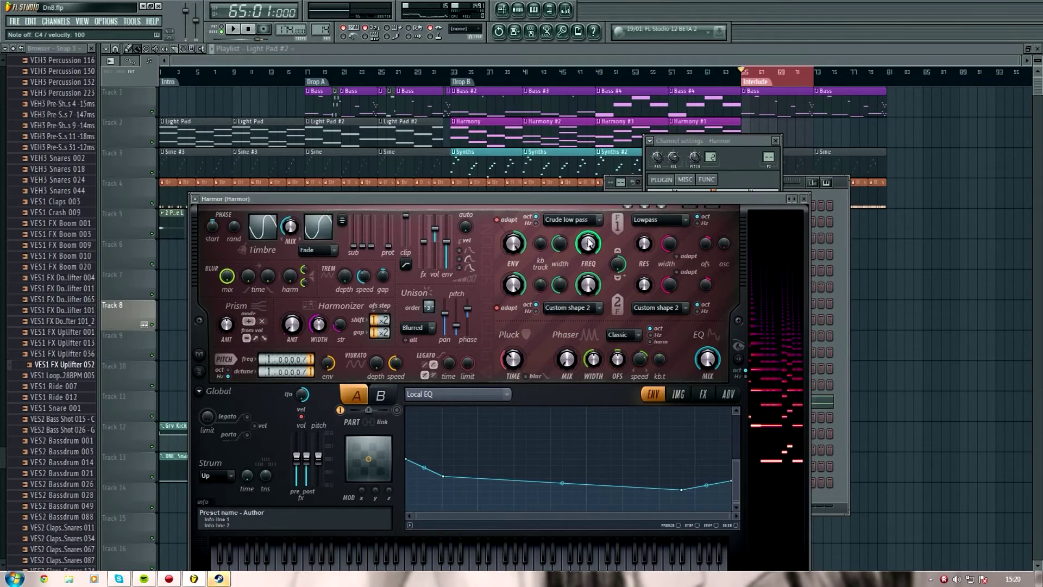
pyautogui.press('q')
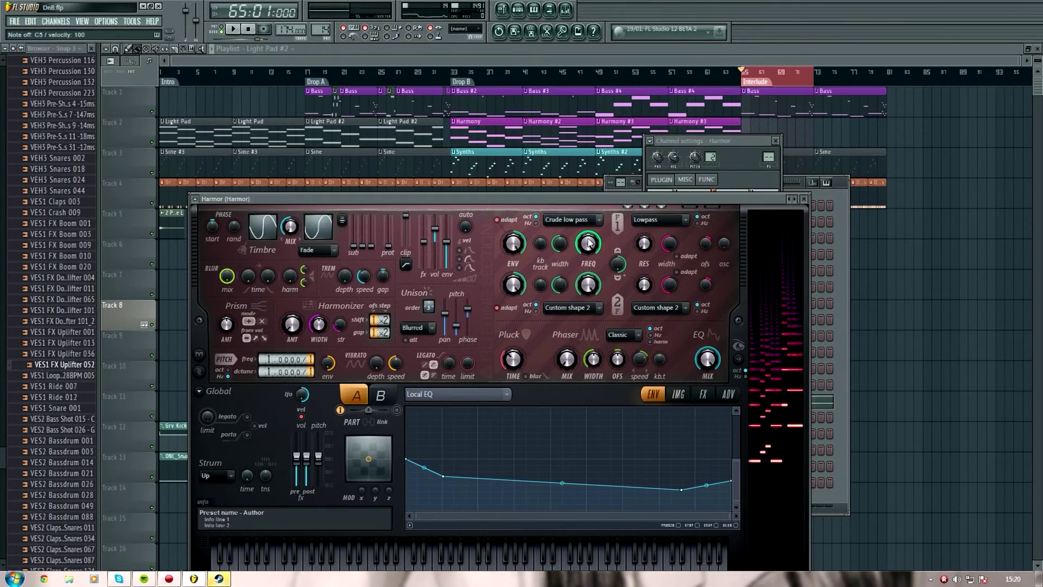
pyautogui.press('q')
pyautogui.press('q')
pyautogui.press('q')
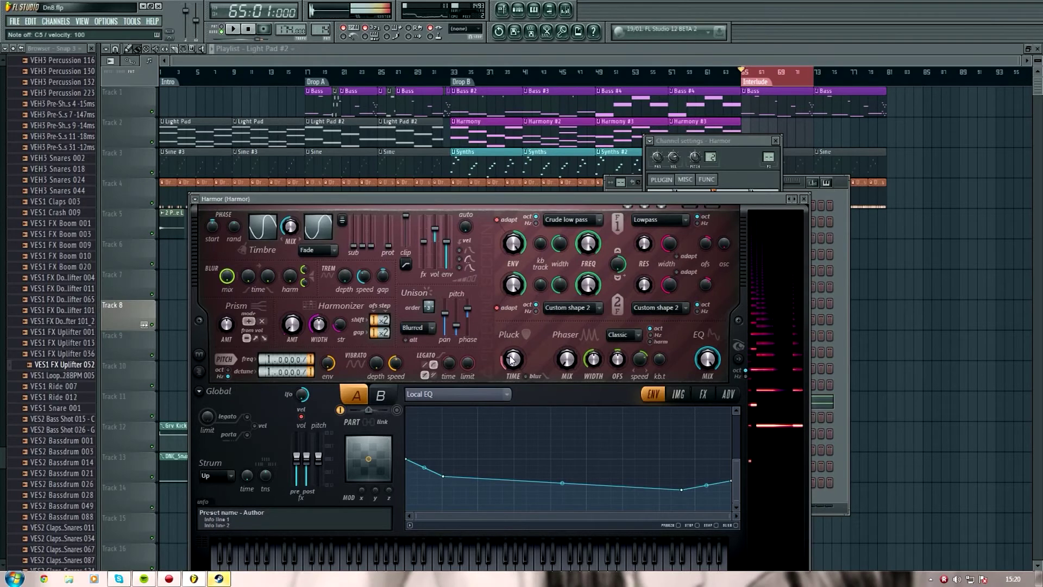
pyautogui.press('q')
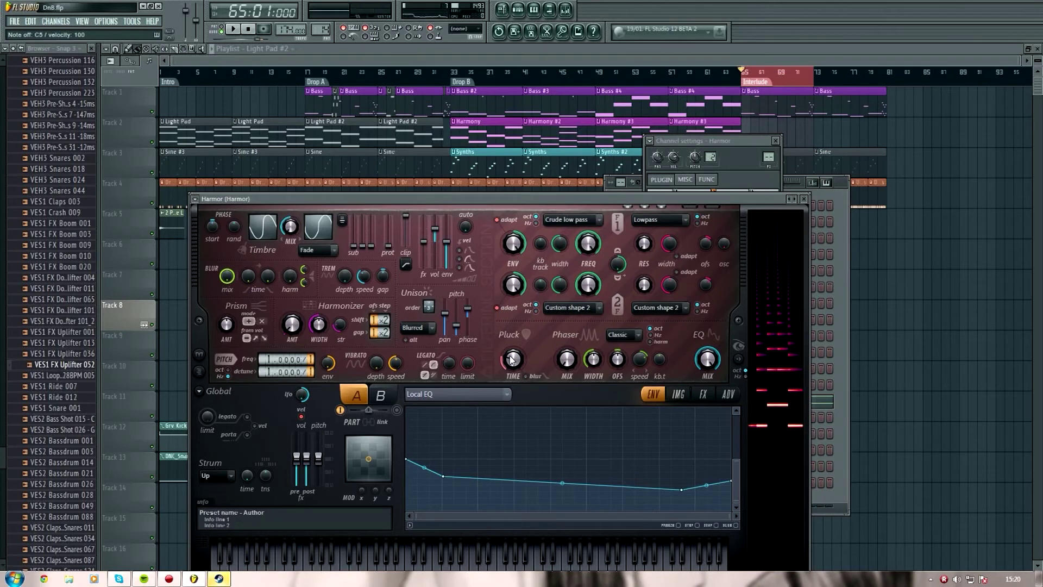
pyautogui.press('t')
pyautogui.press('q')
pyautogui.press('t')
pyautogui.press('q')
pyautogui.moveTo(363, 246)
pyautogui.mouseDown()
pyautogui.moveTo(365, 231)
pyautogui.moveTo(365, 246)
pyautogui.mouseUp()
pyautogui.press('q')
pyautogui.press('t')
pyautogui.press('q')
# - Loop bars 65 to 73 and play notes along with it to judge how the Harmor sound fits
pyautogui.press('space')
pyautogui.press('q')
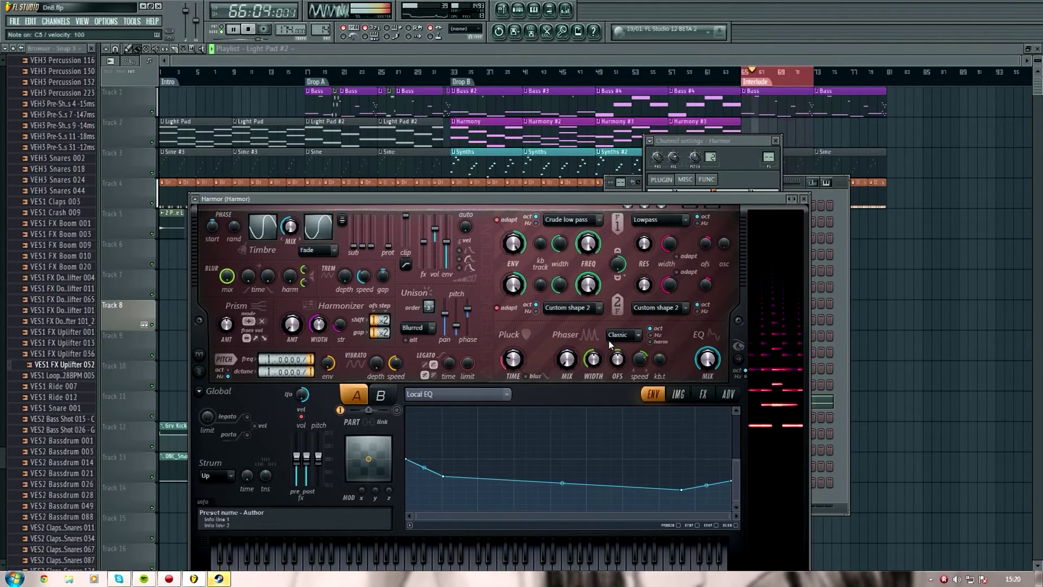
pyautogui.press('q')
pyautogui.press('3')
pyautogui.press('q')
pyautogui.press('q')
pyautogui.press('3')
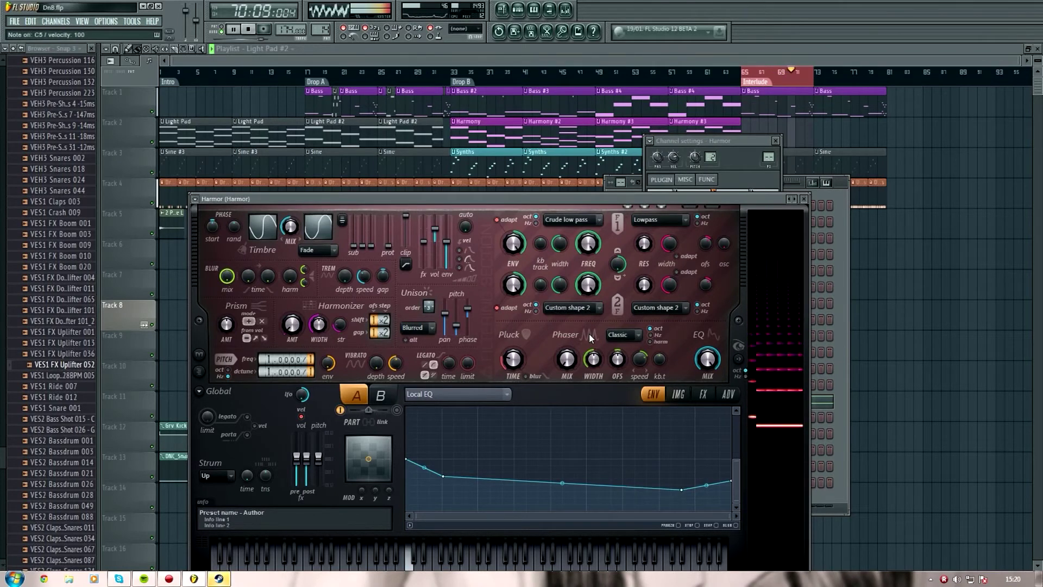
pyautogui.press('q')
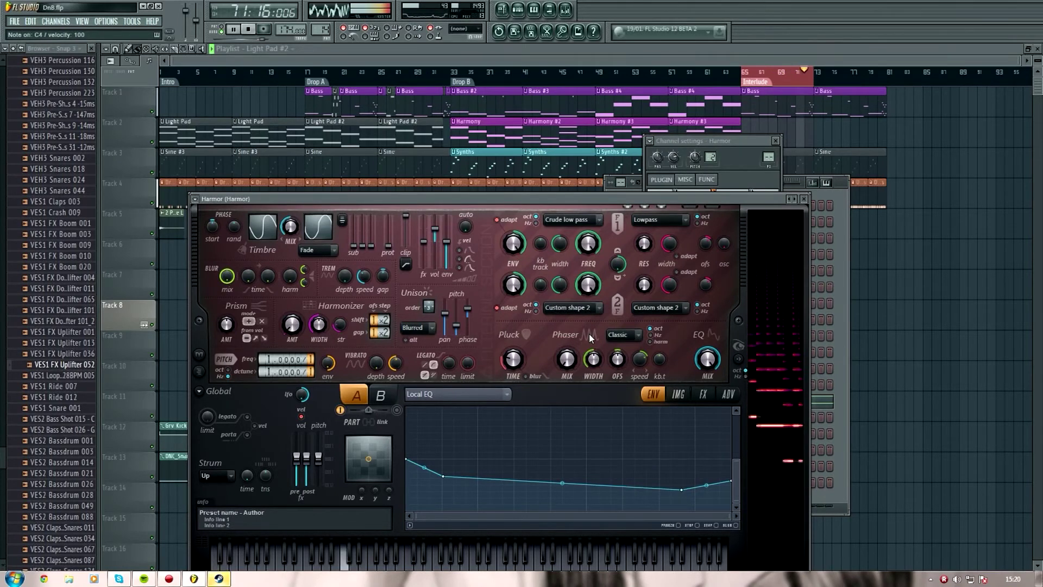
pyautogui.press('q')
pyautogui.press('r')
pyautogui.press('q')
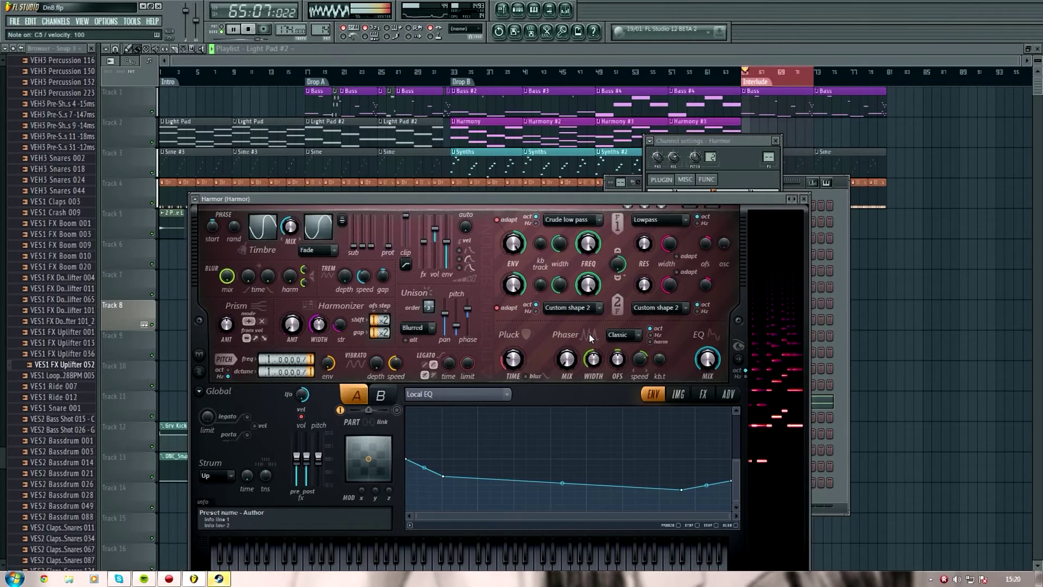
pyautogui.press('q')
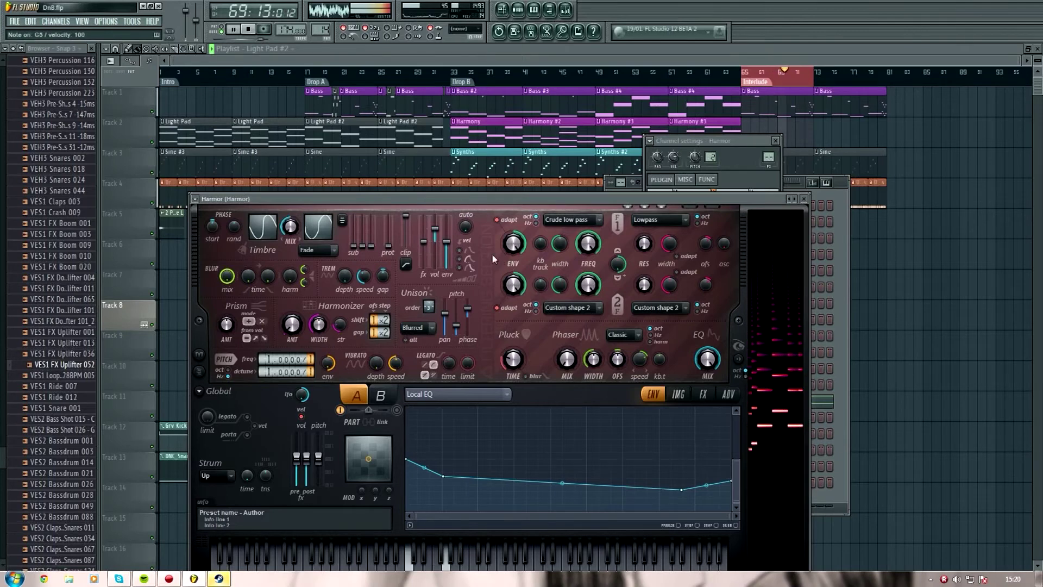
pyautogui.press('3')
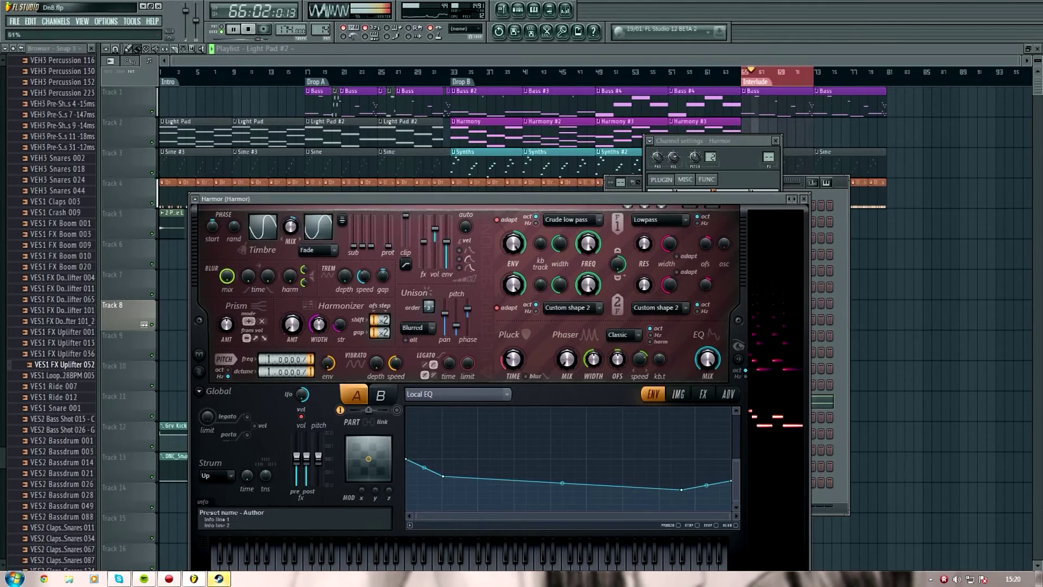
pyautogui.press('space')
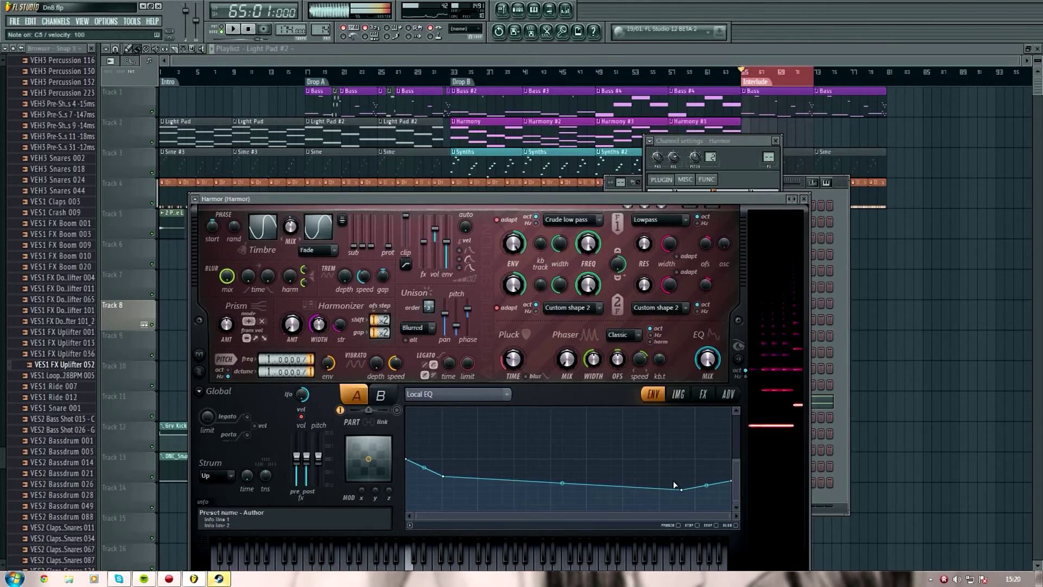
# - Play a sequence of alternating low and high melody notes on Harmor with the loop stopped
pyautogui.press('q')
pyautogui.press('z')
pyautogui.press('q')
pyautogui.press('z')
pyautogui.press('r')
pyautogui.press('q')
pyautogui.press('z')
pyautogui.press('q')
pyautogui.press('z')
pyautogui.press('q')
pyautogui.press('3')
pyautogui.press('r')
pyautogui.press('q')
pyautogui.press('3')
pyautogui.press('t')
pyautogui.press('3')
pyautogui.press('r')
pyautogui.press('3')
pyautogui.press('q')
pyautogui.press('z')
pyautogui.press('q')
# - Close the Harmor channel settings window and move the Harmor window up so its whole interface is in view
pyautogui.click(778, 141)
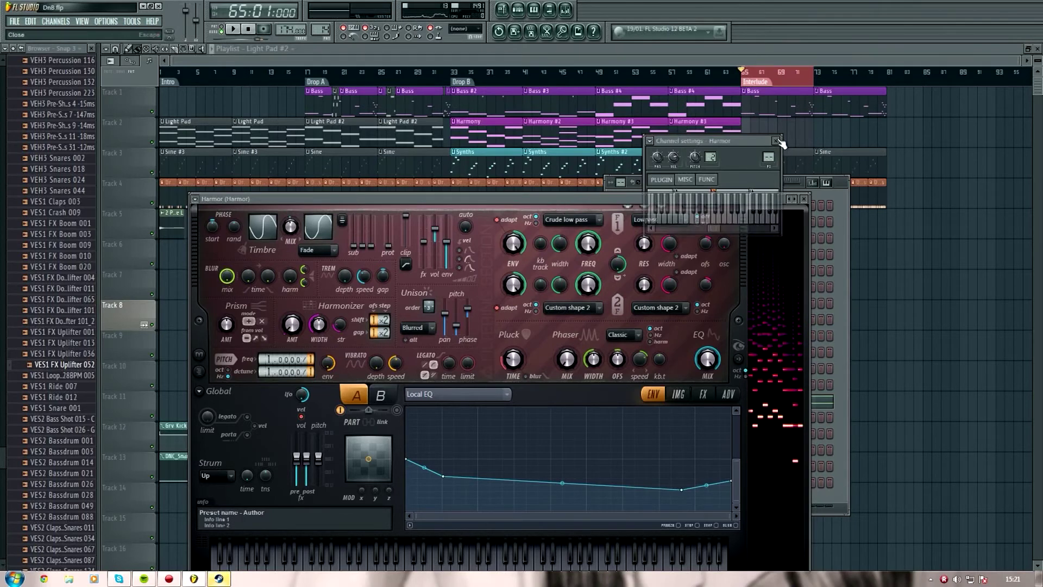
pyautogui.click(779, 141)
pyautogui.moveTo(643, 204); pyautogui.dragTo(699, 113)
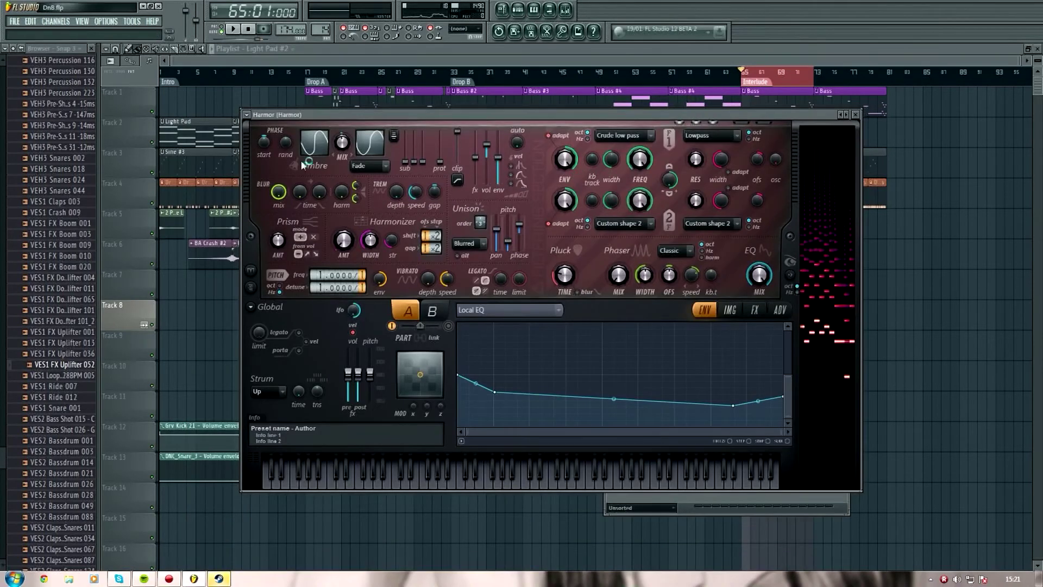
# - Try different mix amounts between Harmor's two timbres while playing a low test note
pyautogui.press('z')
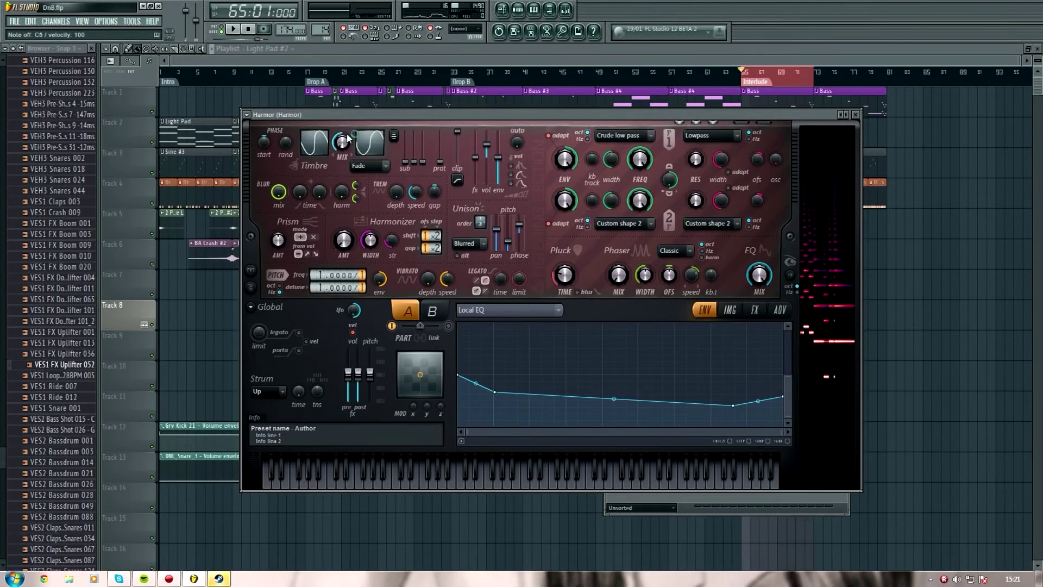
pyautogui.click(343, 142)
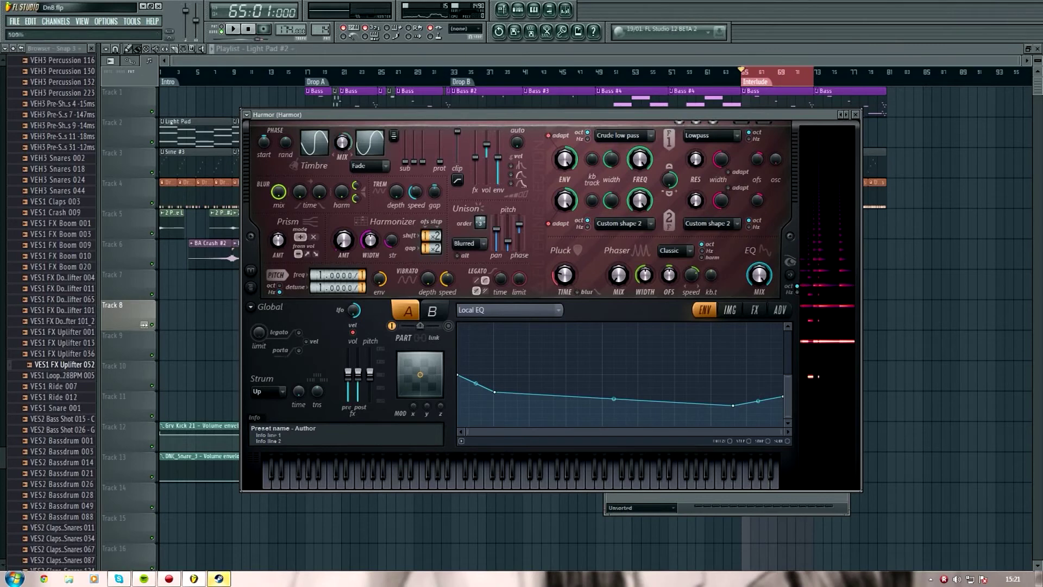
pyautogui.press('z')
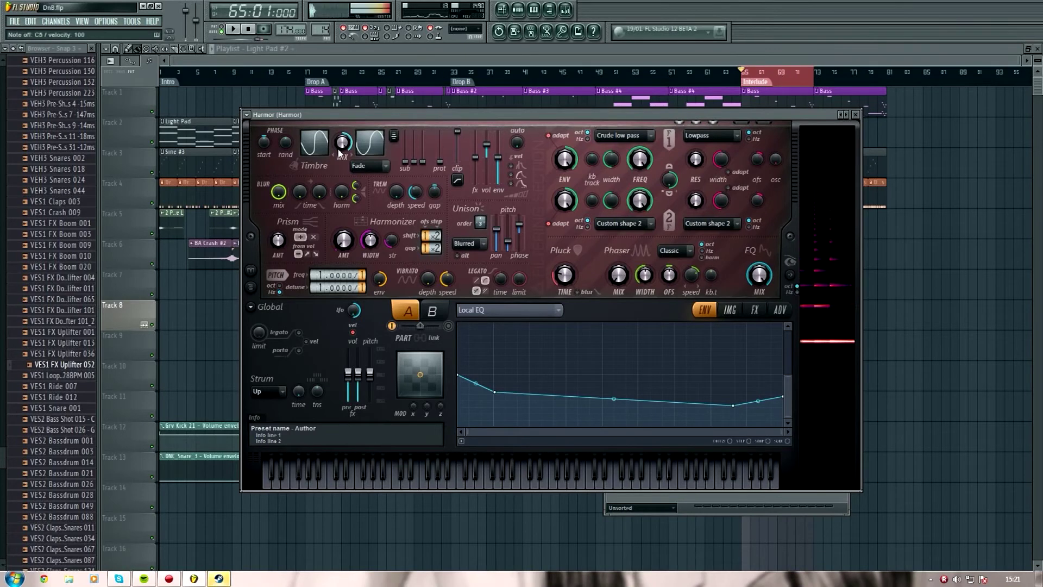
pyautogui.press('z')
pyautogui.moveTo(342, 143); pyautogui.dragTo(342, 89)
pyautogui.press('z')
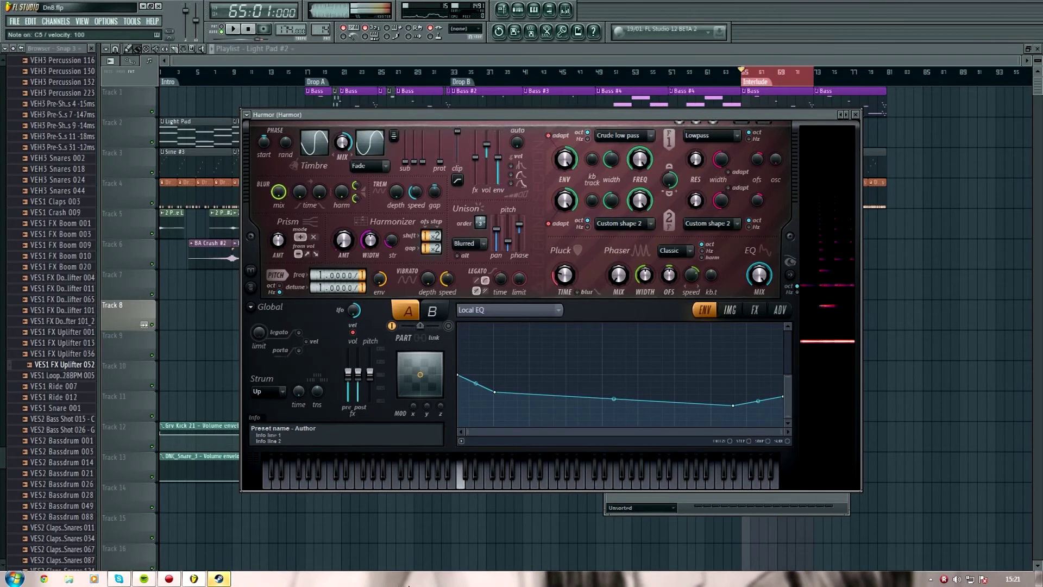
pyautogui.press('z')
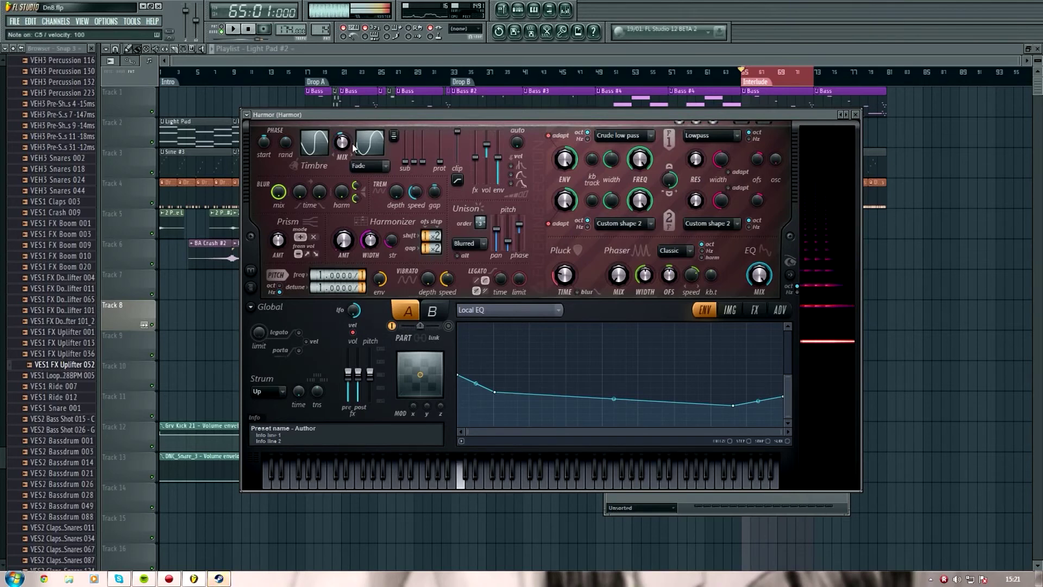
# - Show Harmor's effects, try a distortion type, and adjust its amount while playing test notes
pyautogui.click(755, 310)
pyautogui.press('v')
pyautogui.press('d')
pyautogui.click(558, 339)
pyautogui.click(535, 355)
pyautogui.press('d')
pyautogui.moveTo(493, 340); pyautogui.dragTo(472, 337)
pyautogui.press('b')
pyautogui.press('d')
pyautogui.press('d')
pyautogui.press('d')
# - Compare other Harmor distortion types with test notes, settling on Cube
pyautogui.click(553, 339)
pyautogui.click(554, 421)
pyautogui.press('d')
pyautogui.click(554, 339)
pyautogui.click(543, 396)
pyautogui.press('v')
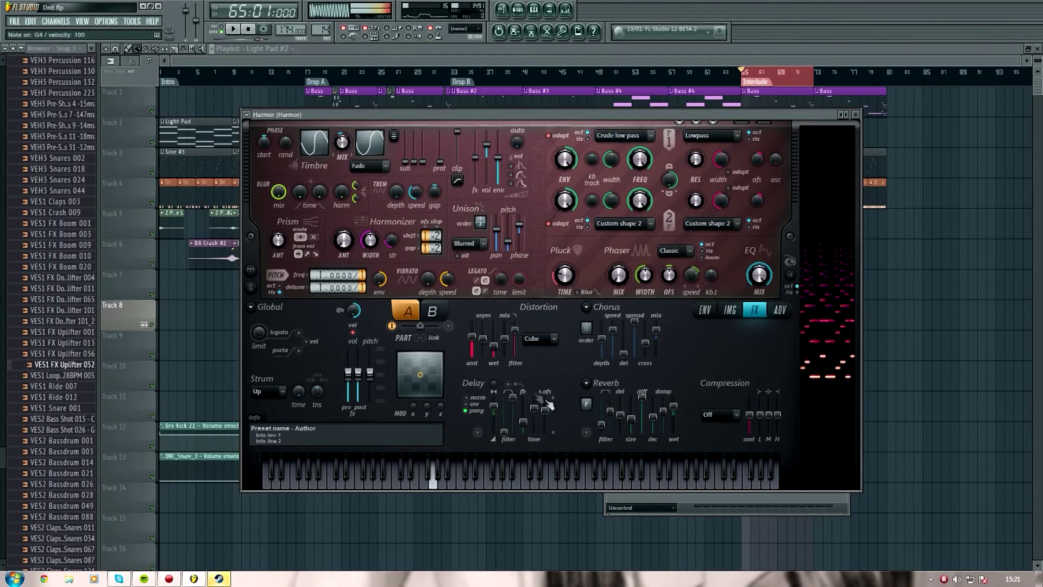
pyautogui.press('z')
# - Adjust the Cube distortion's amount and asymmetry, and audition the sound alone and against the loop
pyautogui.moveTo(472, 337)
pyautogui.mouseDown()
pyautogui.moveTo(493, 342)
pyautogui.moveTo(482, 331)
pyautogui.mouseUp()
pyautogui.press('v')
pyautogui.press('d')
pyautogui.press('b')
pyautogui.press('z')
pyautogui.press('z')
pyautogui.moveTo(482, 331); pyautogui.dragTo(484, 357)
pyautogui.press('z')
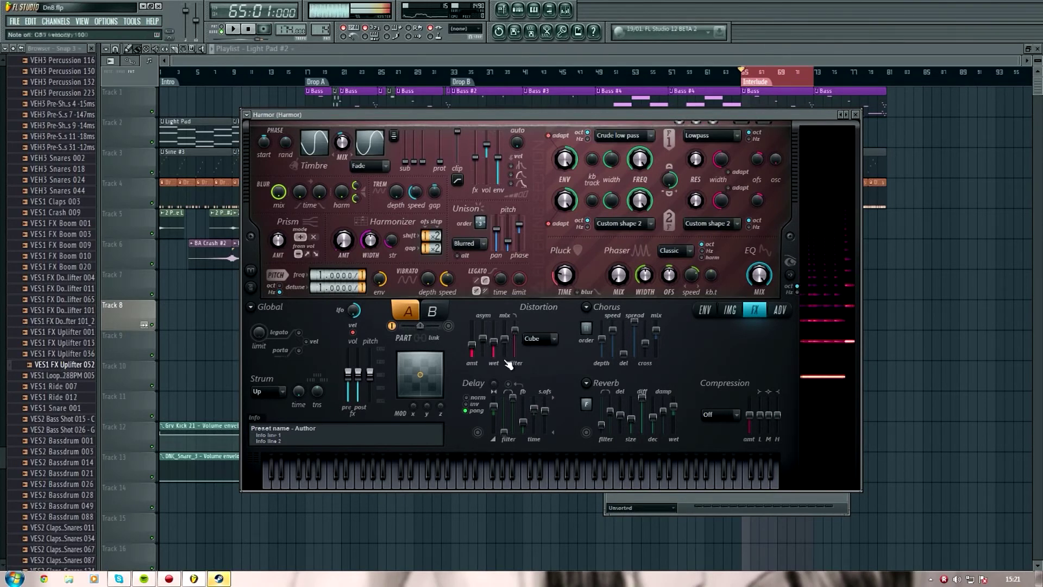
pyautogui.press('space')
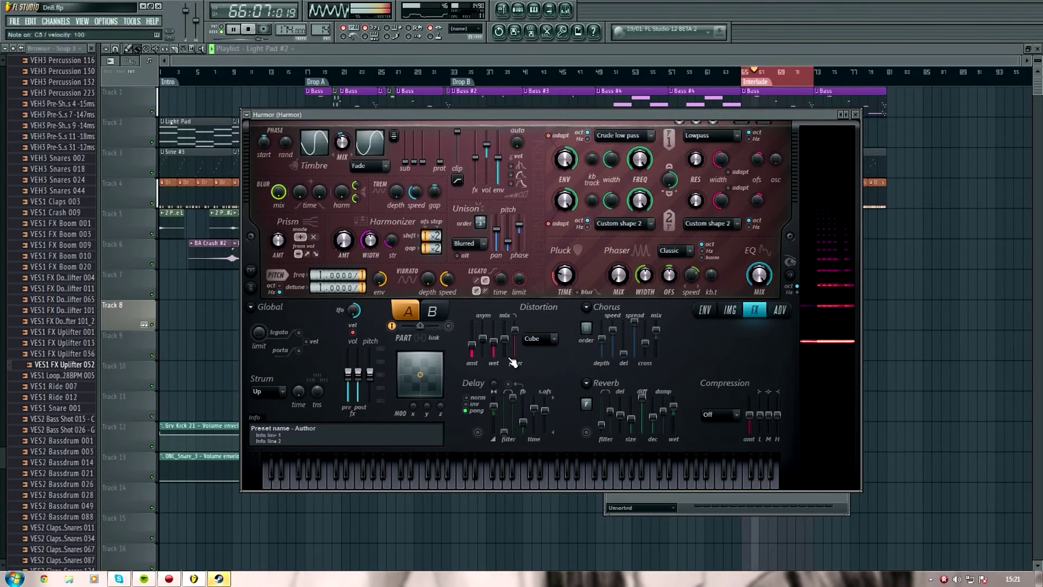
pyautogui.press('space')
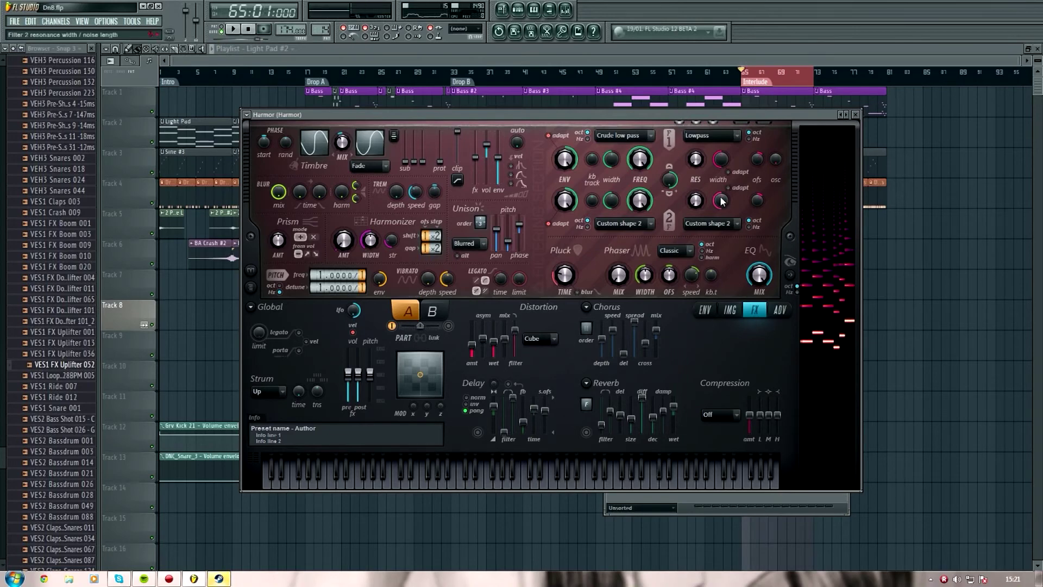
# - Load Harmor's Default preset, audition it against the loop, and try a pitch frequency divider of 2
pyautogui.click(247, 115)
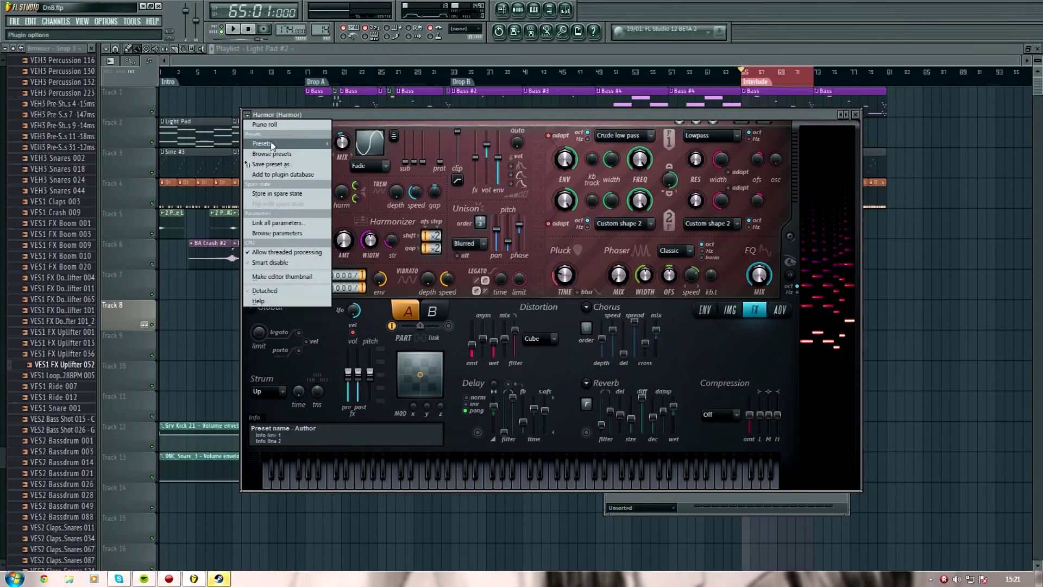
pyautogui.moveTo(274, 143)
pyautogui.click(408, 180)
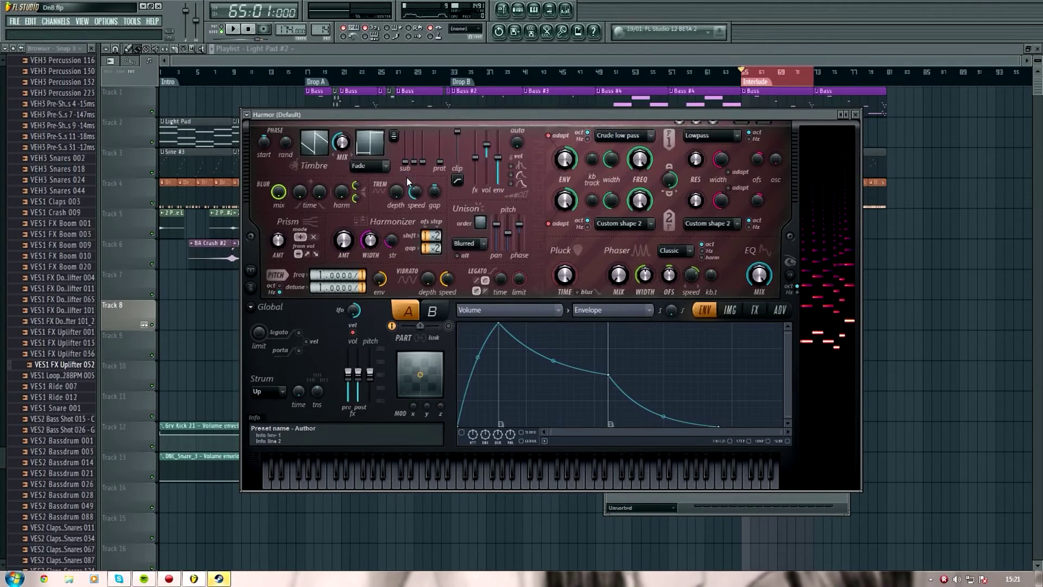
pyautogui.press('space')
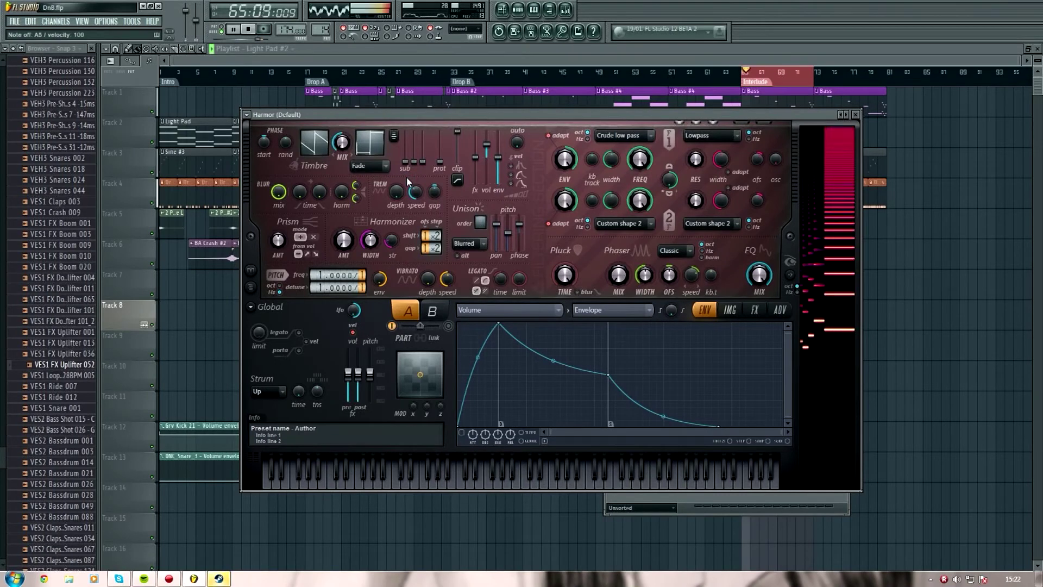
pyautogui.press('space')
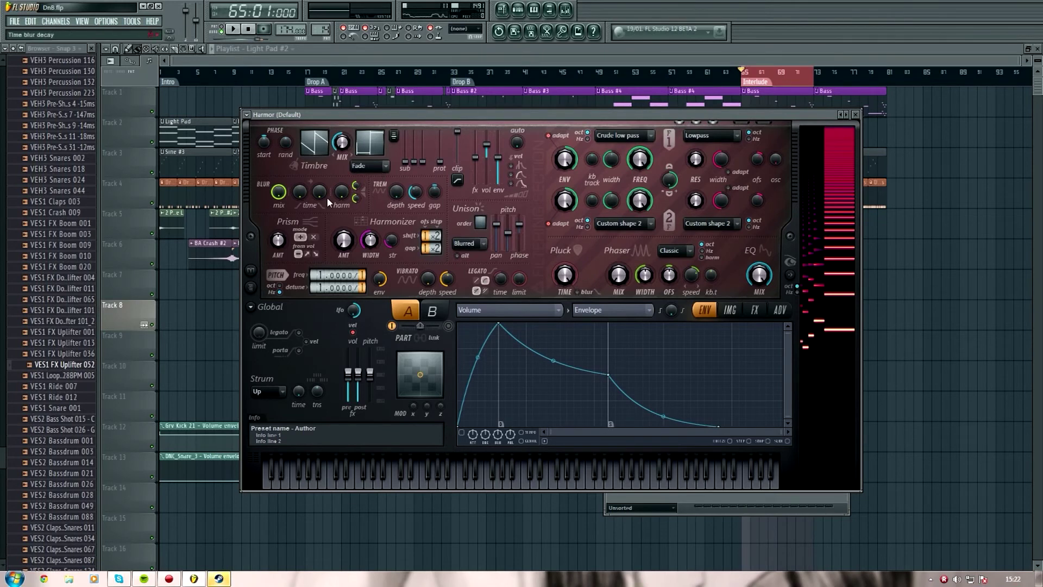
pyautogui.moveTo(364, 276); pyautogui.dragTo(363, 270)
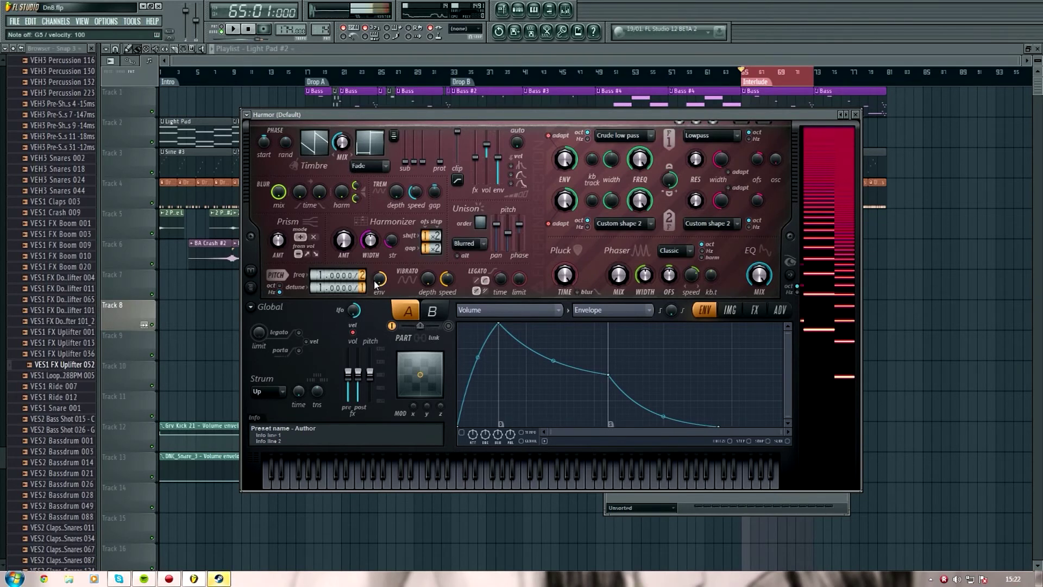
# - Enable Harmor's reverb and lower its diffusion
pyautogui.click(755, 309)
pyautogui.click(586, 432)
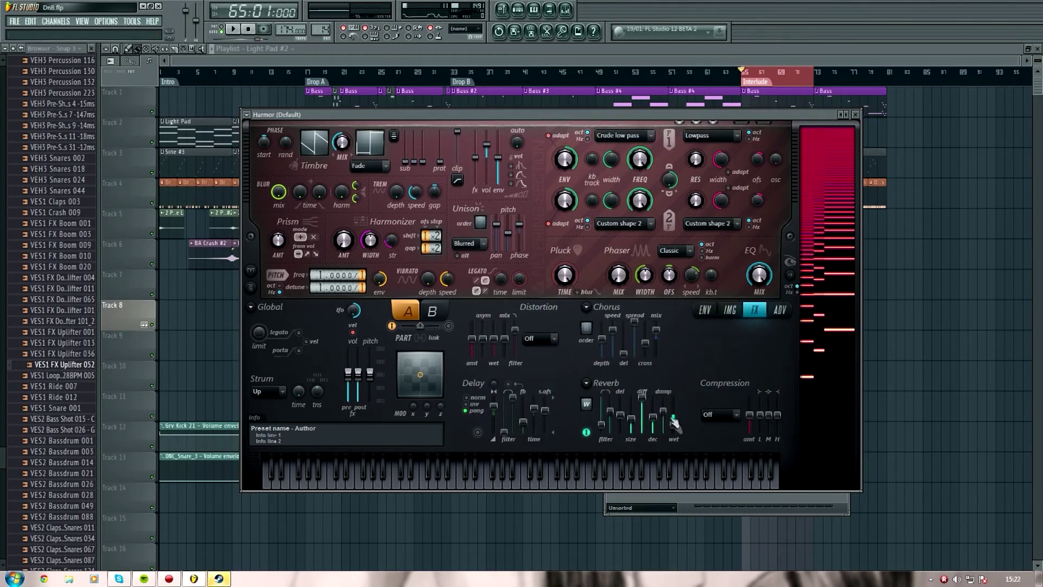
pyautogui.moveTo(662, 411); pyautogui.dragTo(641, 423)
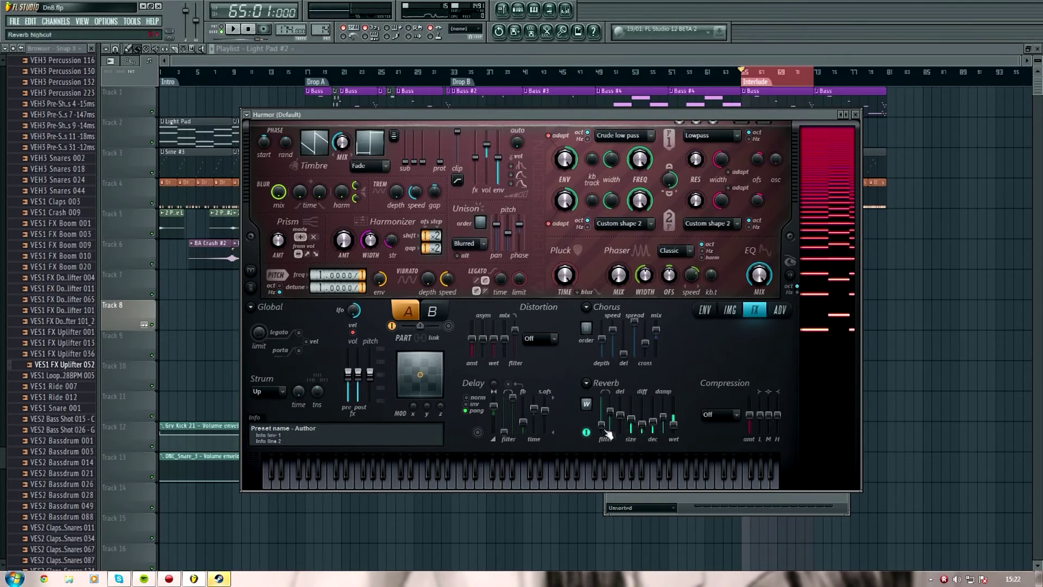
# - Show Harmor's volume envelope, adjust the unison order, and audition the sound with the loop and test notes
pyautogui.click(703, 311)
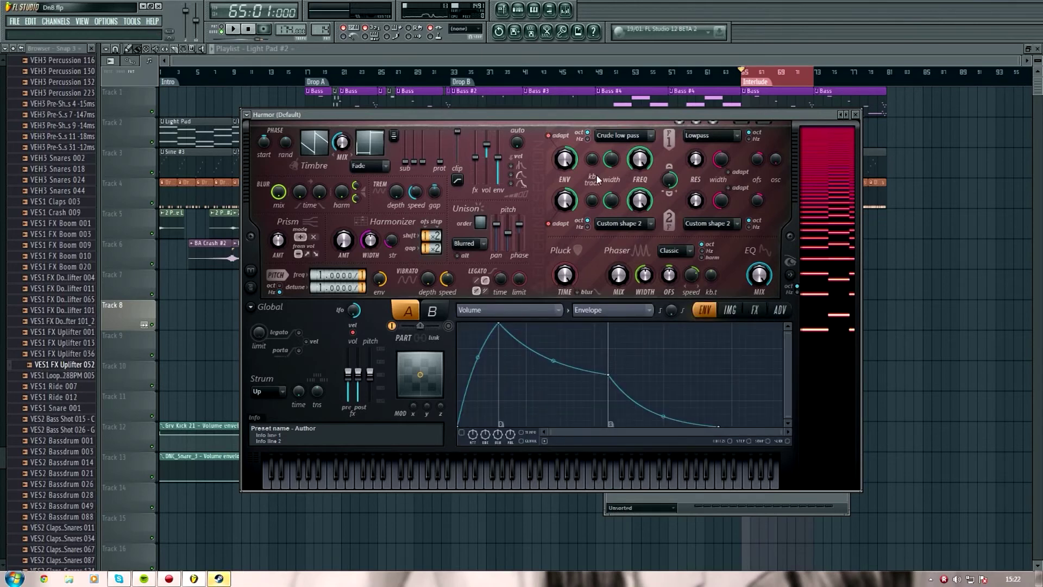
pyautogui.moveTo(480, 223); pyautogui.dragTo(519, 223)
pyautogui.press('F6')
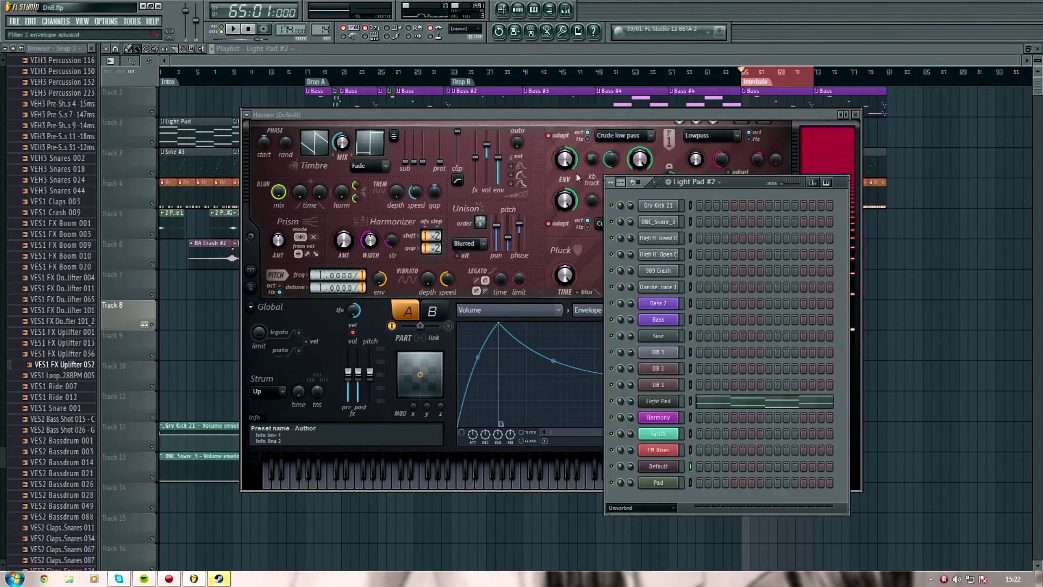
pyautogui.click(678, 116)
pyautogui.press('space')
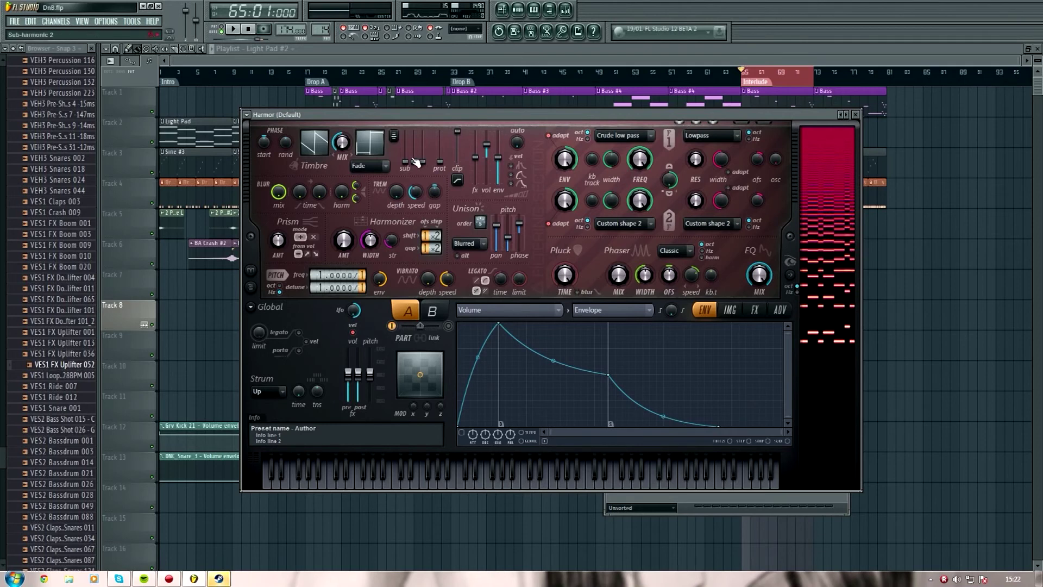
pyautogui.press('v')
pyautogui.press('v')
pyautogui.press('3')
pyautogui.press('z')
pyautogui.press('z')
pyautogui.press('z')
pyautogui.press('q')
pyautogui.press('t')
# - Try a lower filter 1 frequency in Harmor, auditioning the sound with a series of single and layered test notes
pyautogui.moveTo(645, 150); pyautogui.dragTo(648, 160)
pyautogui.press('v')
pyautogui.press('z')
pyautogui.press('d')
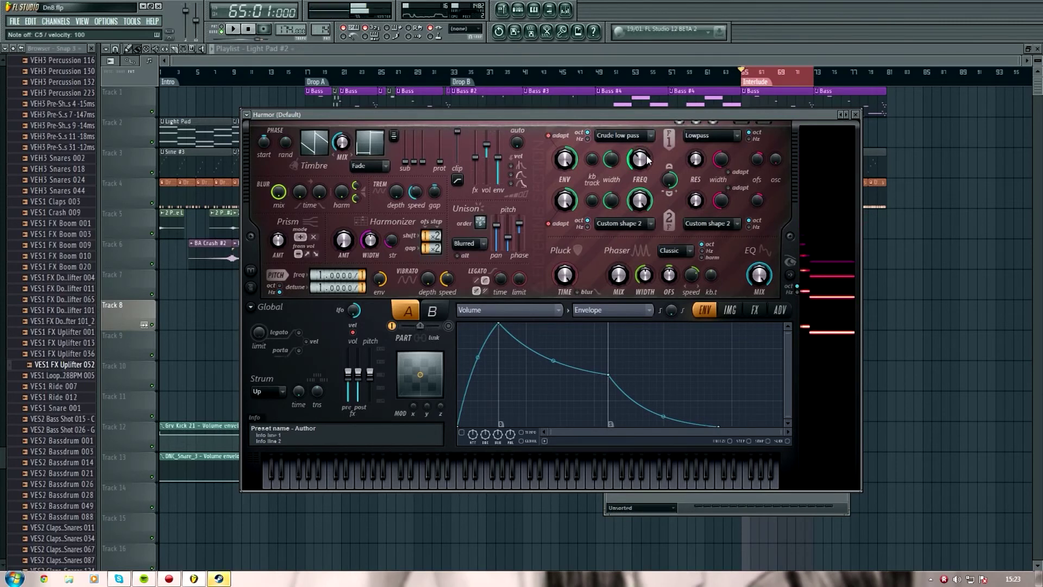
pyautogui.press('z')
pyautogui.press('d')
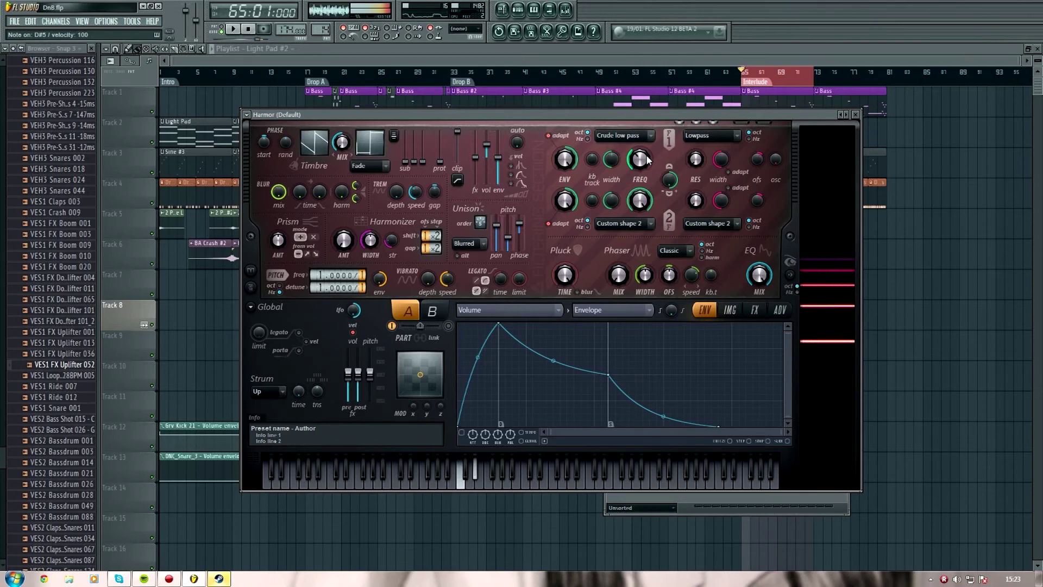
pyautogui.press('z')
pyautogui.press('a')
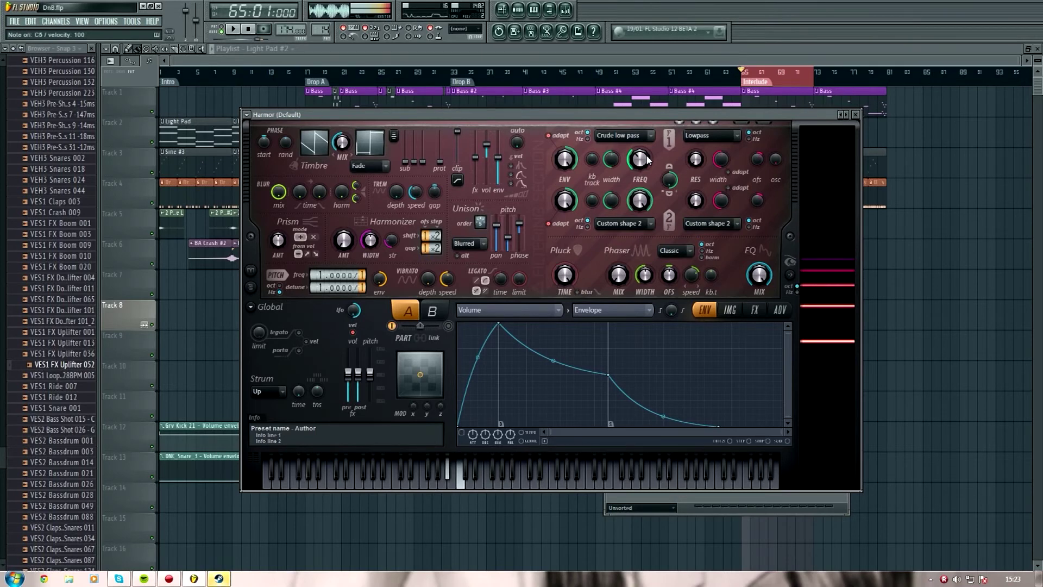
pyautogui.press('x')
pyautogui.press('a')
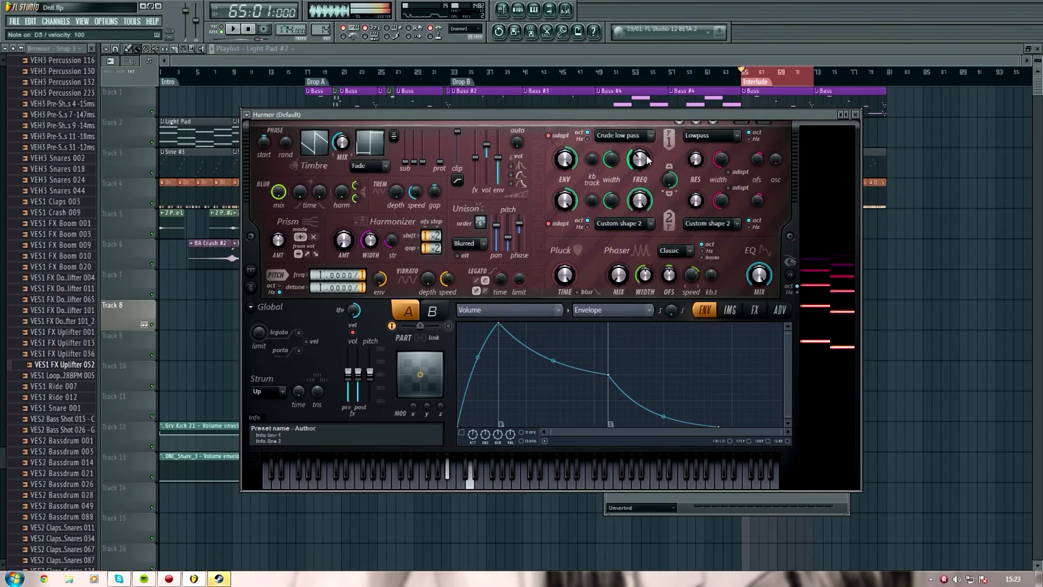
pyautogui.press('z')
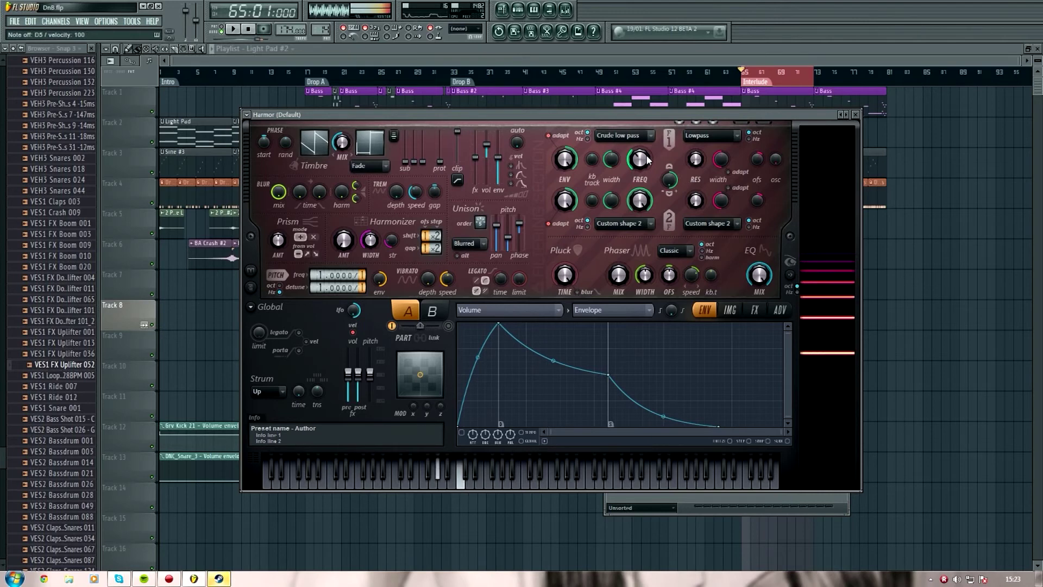
pyautogui.press('z')
pyautogui.press('h')
pyautogui.press('z')
pyautogui.press('z')
pyautogui.press('z')
pyautogui.press('h')
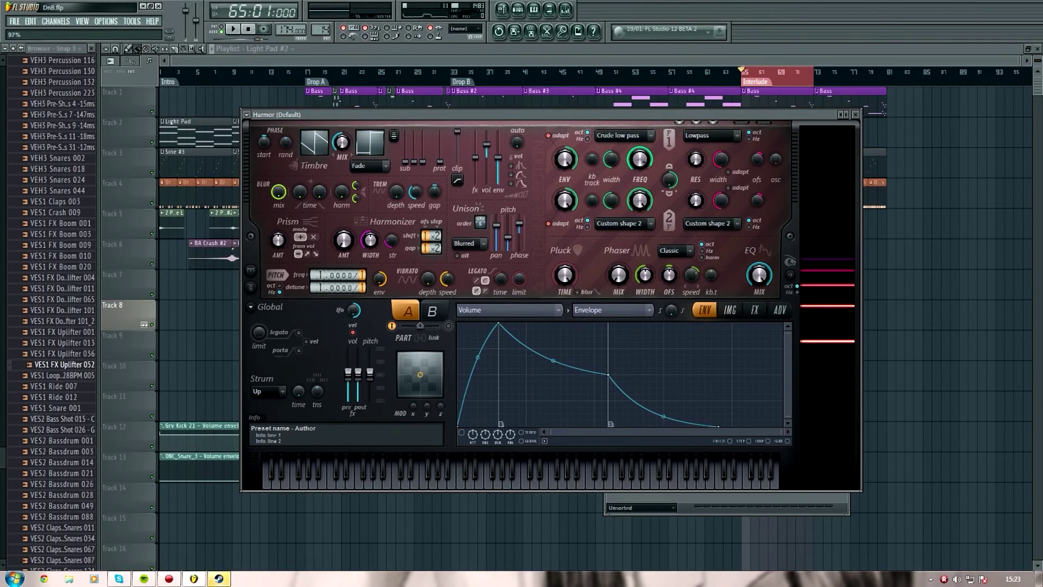
# - Try opening the filter 1 frequency fully and closing it again, comparing both with test notes
pyautogui.moveTo(641, 161); pyautogui.dragTo(641, 140)
pyautogui.press('z')
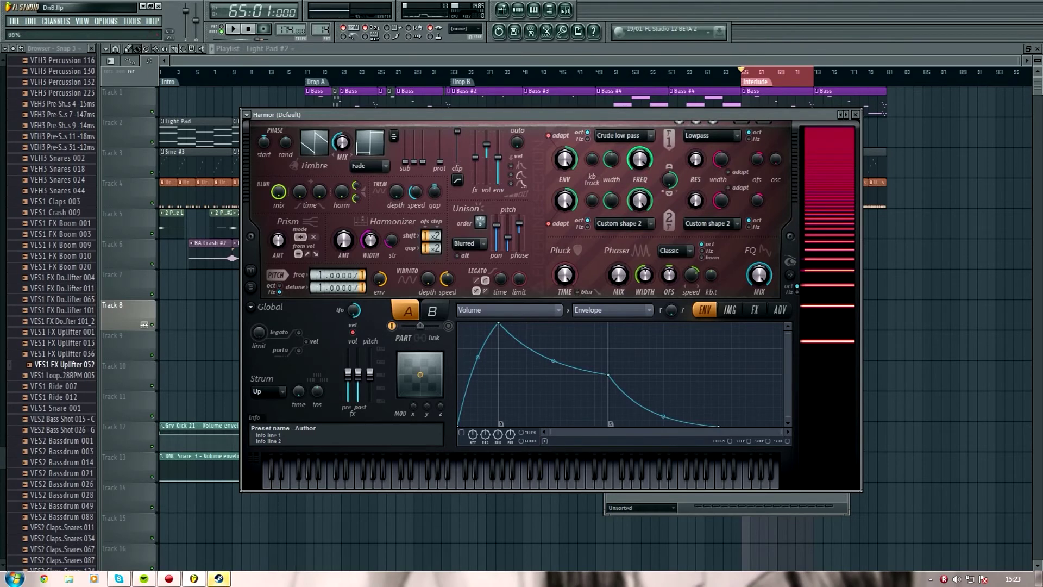
pyautogui.moveTo(640, 159); pyautogui.dragTo(641, 193)
pyautogui.press('h')
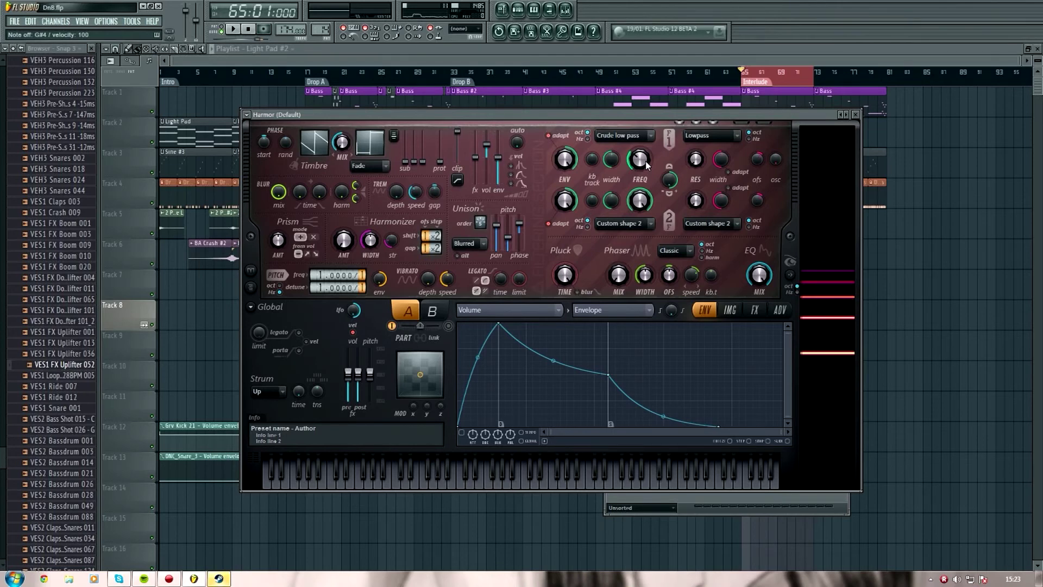
pyautogui.press('q')
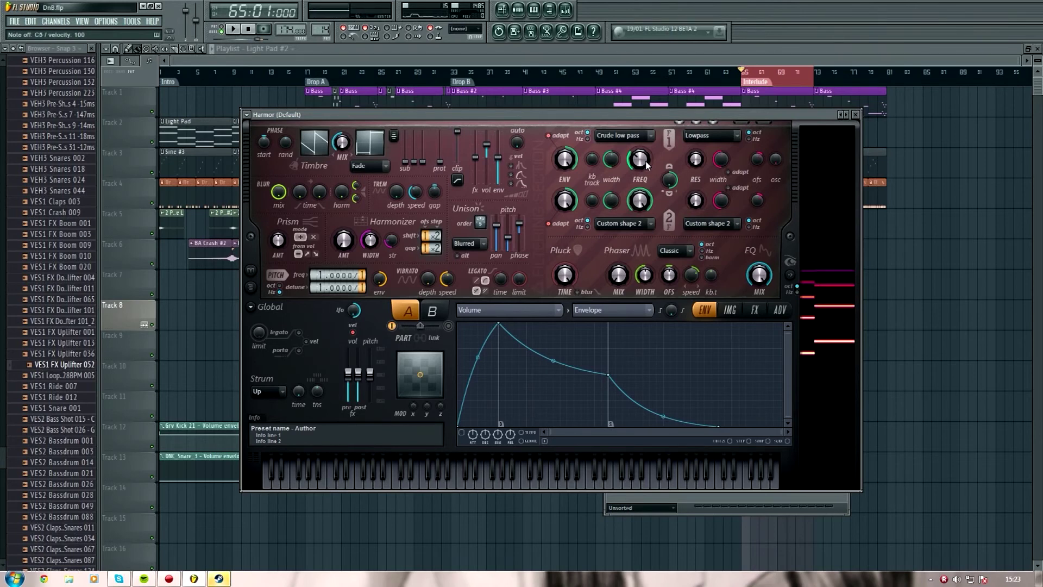
pyautogui.press('h')
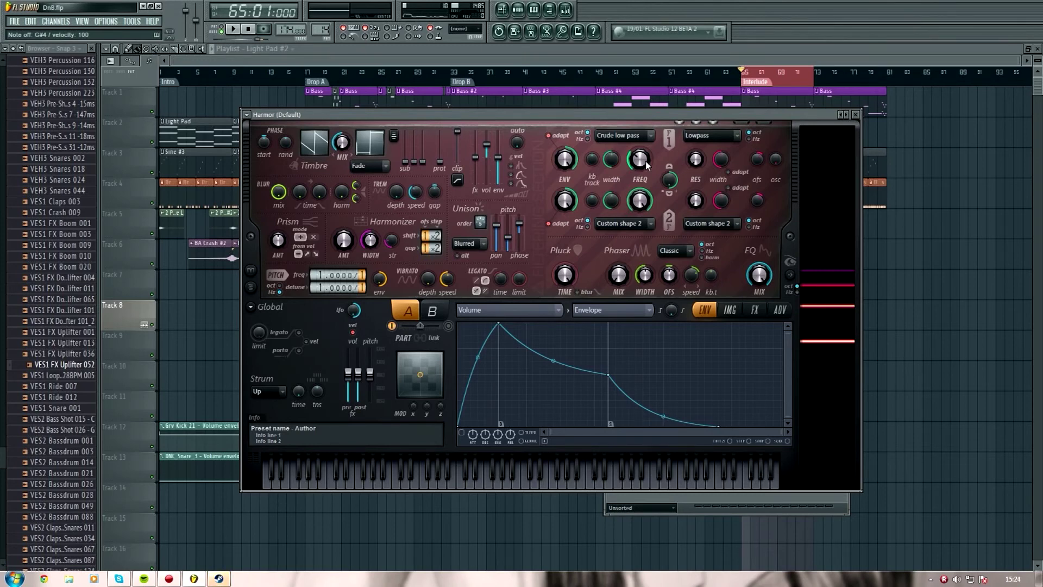
pyautogui.press('j')
pyautogui.press('w')
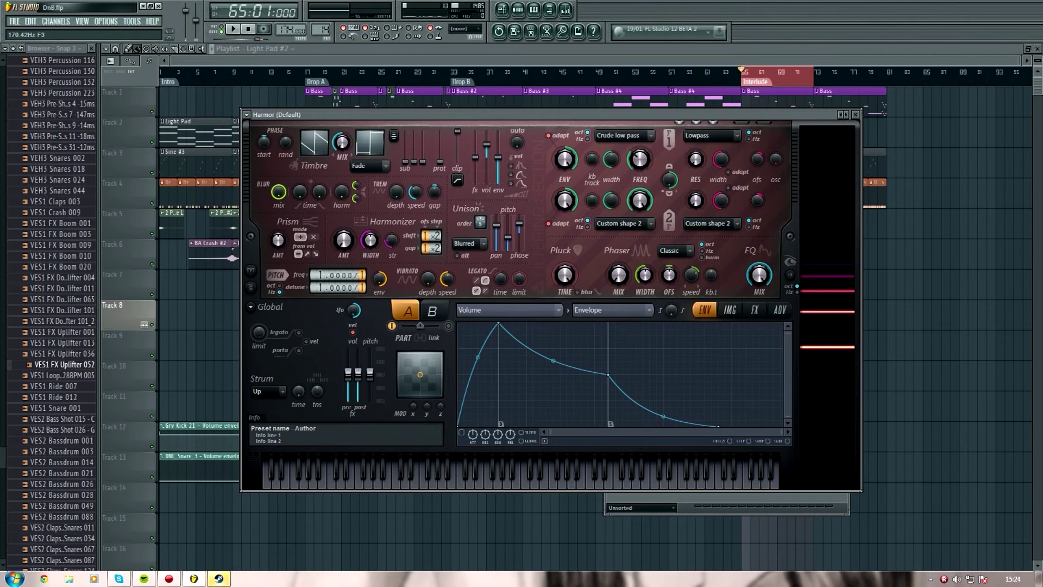
# - Raise the filter 1 frequency gradually while playing repeated G#4 and C5 test notes
pyautogui.press('h')
pyautogui.press('q')
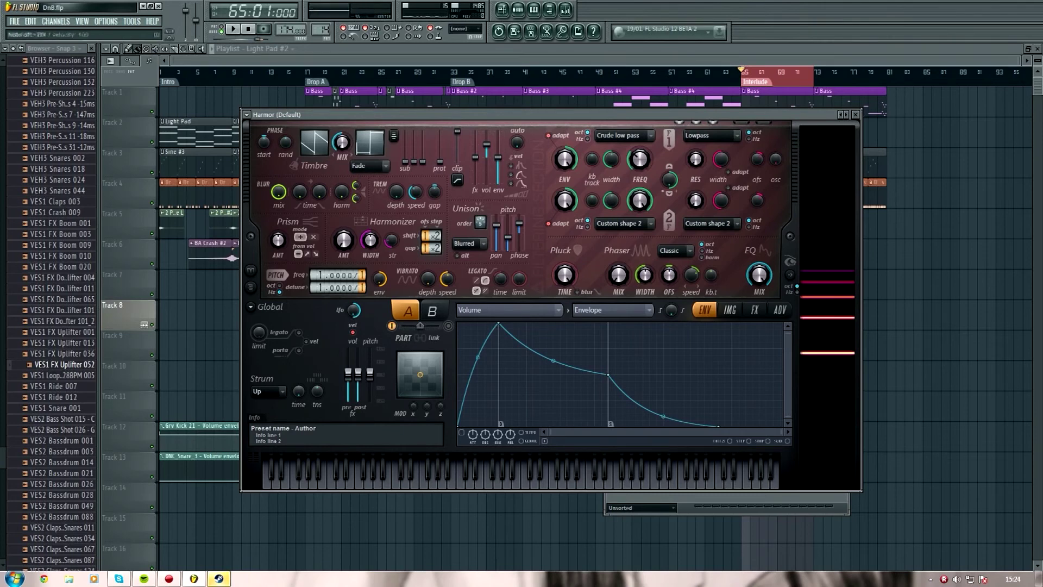
pyautogui.press('h')
pyautogui.press('q')
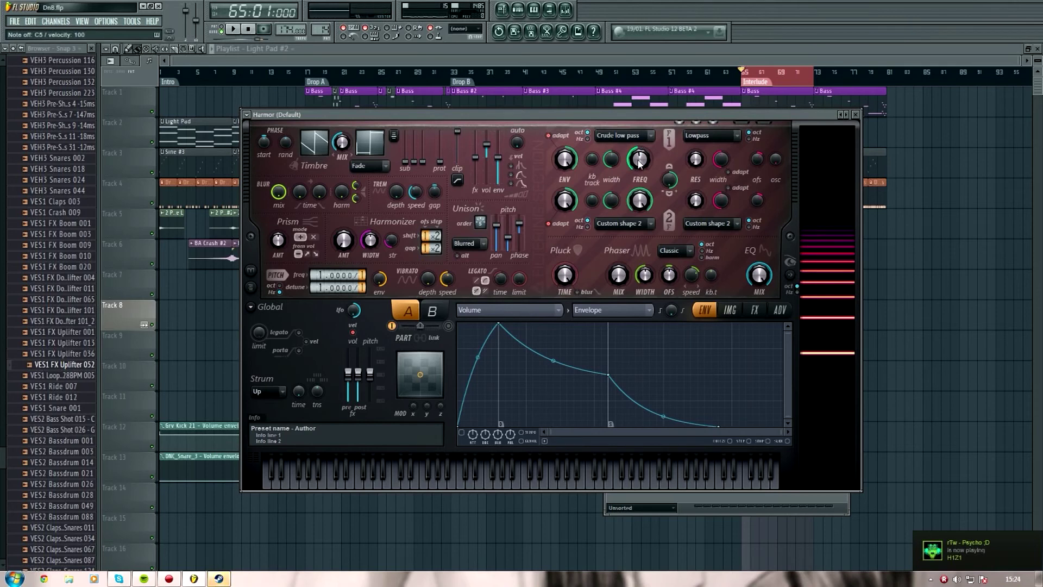
pyautogui.press('h')
pyautogui.press('q')
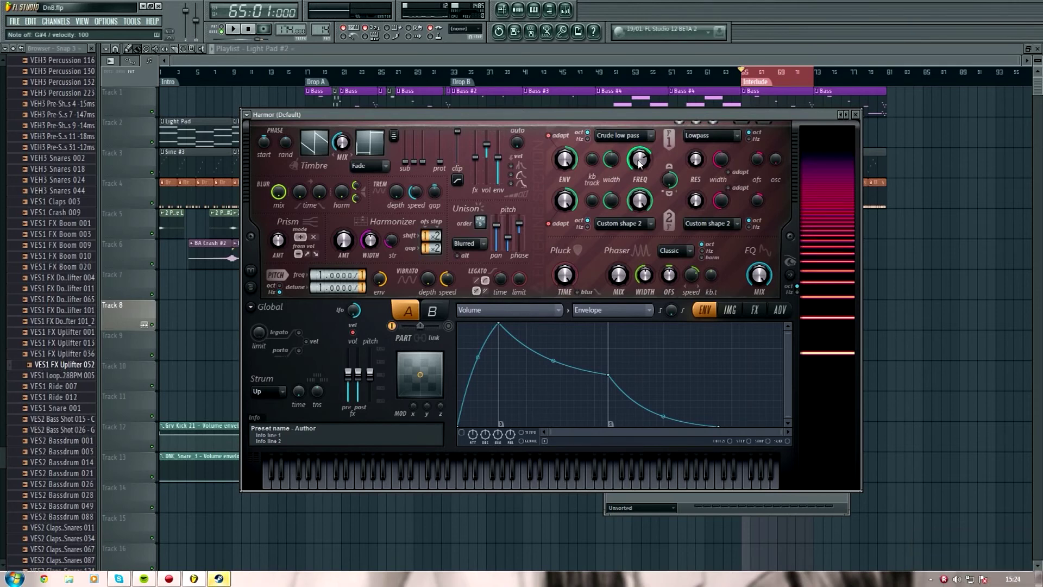
pyautogui.press('h')
pyautogui.press('q')
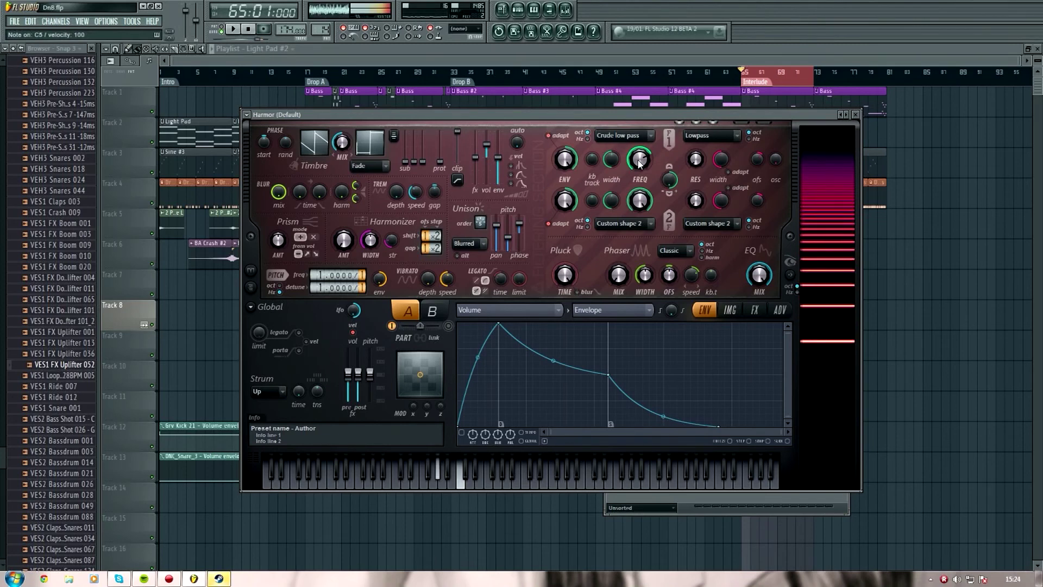
pyautogui.moveTo(639, 163); pyautogui.dragTo(640, 156)
pyautogui.press('h')
pyautogui.press('q')
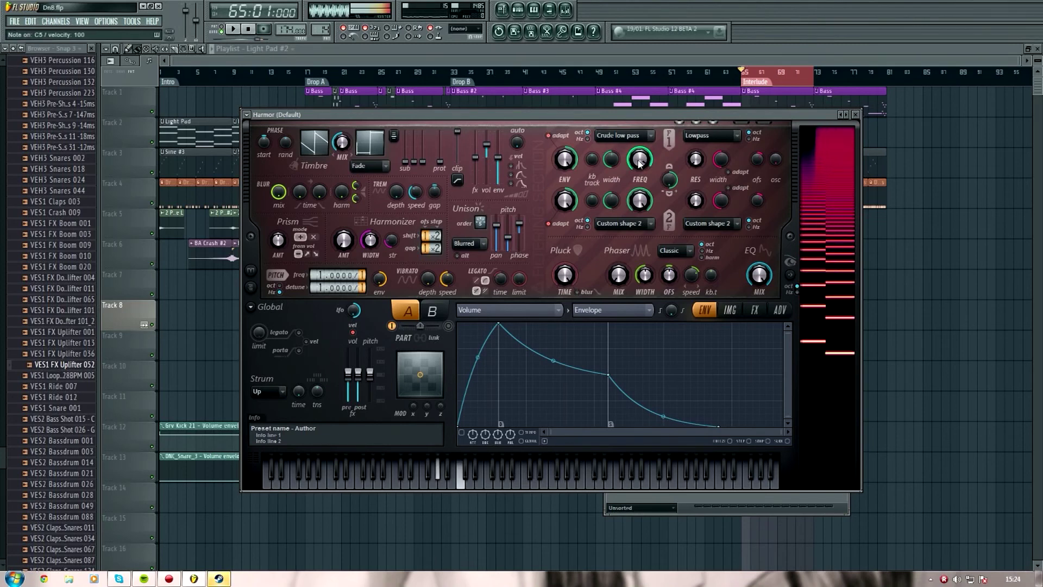
pyautogui.press('h')
pyautogui.press('q')
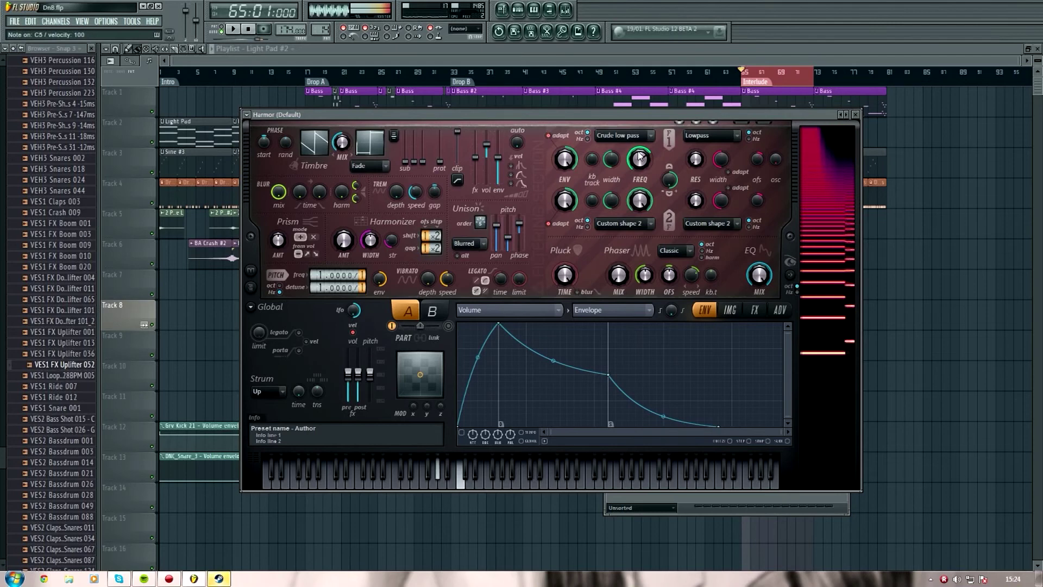
# - Audition the filtered Harmor sound against the interlude loop from bar 65, and stop playback
pyautogui.press('space')
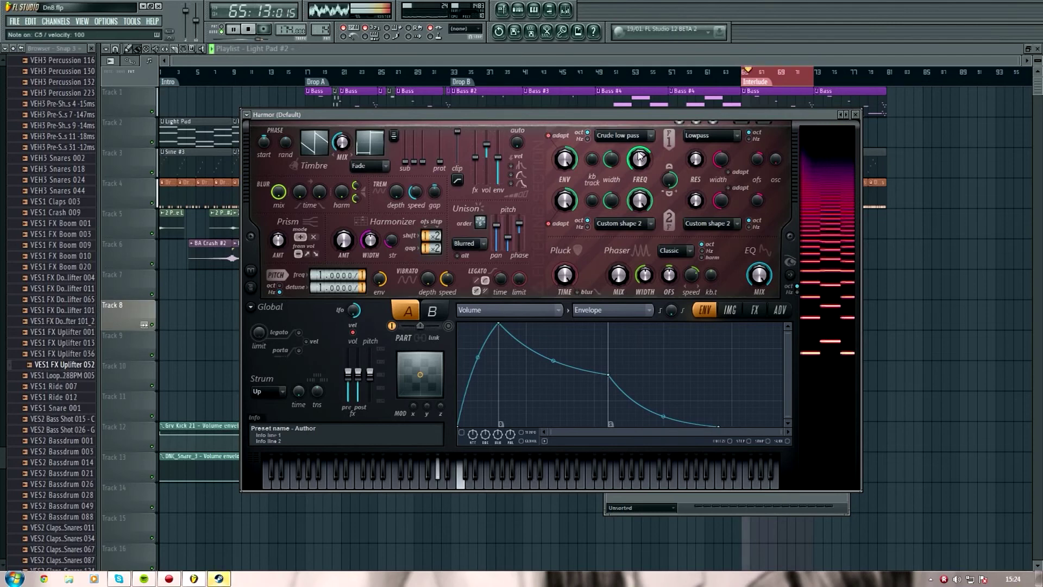
pyautogui.press('j')
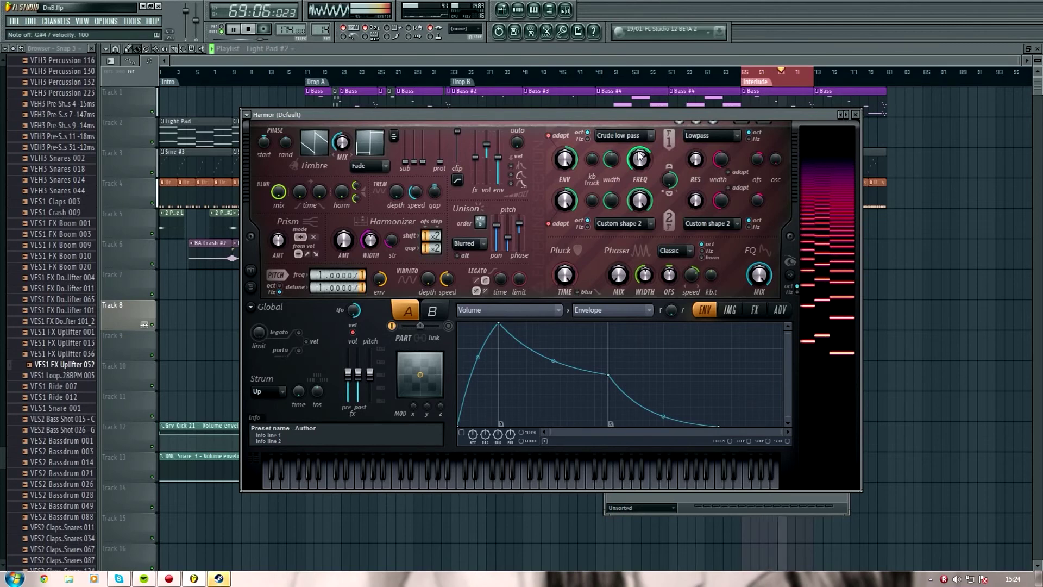
pyautogui.press('space')
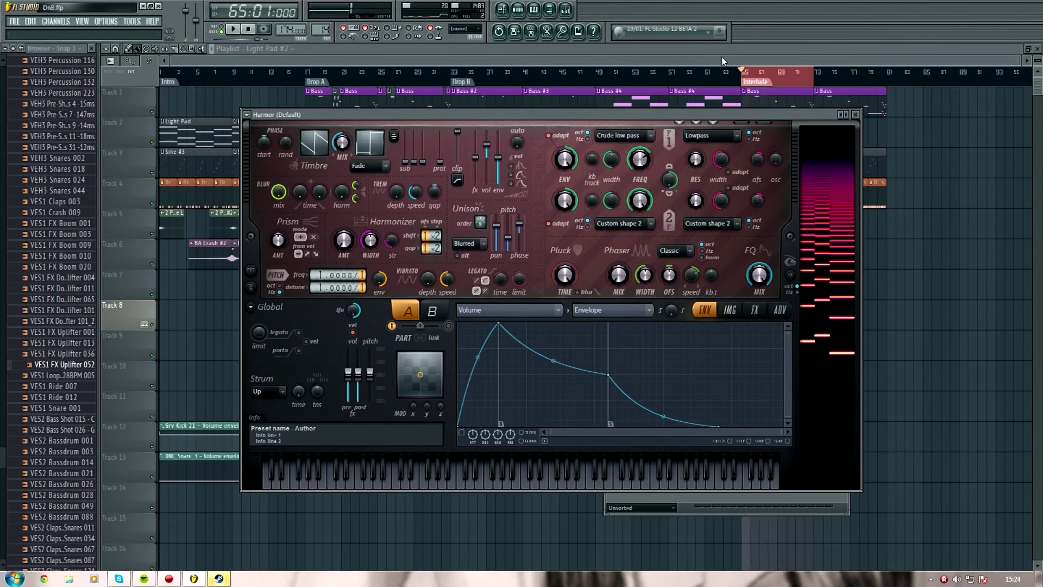
# - Return to the playlist, clear the loop selection over the interlude, and move the playhead to bar 63
pyautogui.click(762, 59)
pyautogui.scroll(7, 781, 74)
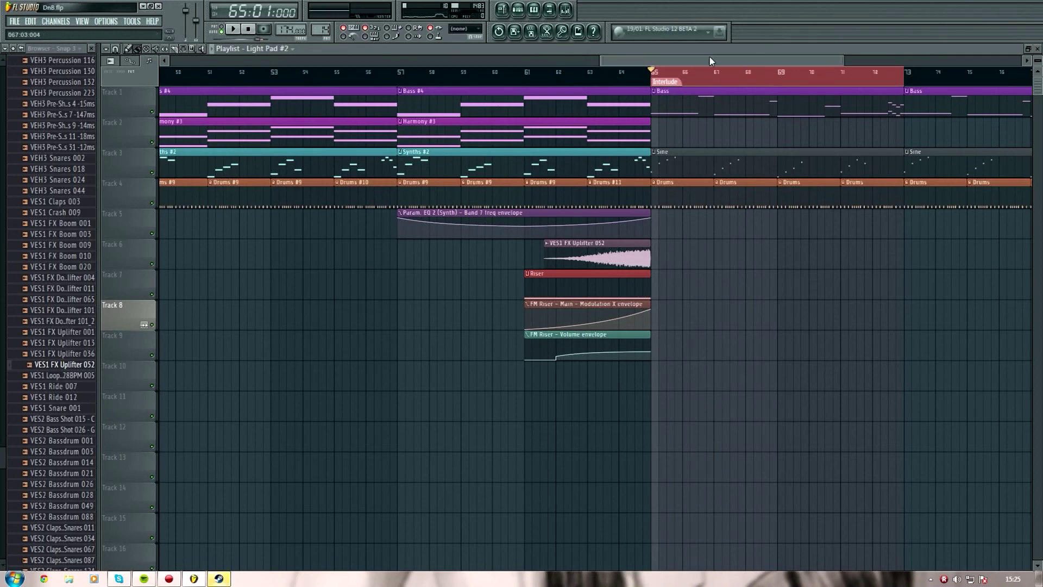
pyautogui.click(628, 74)
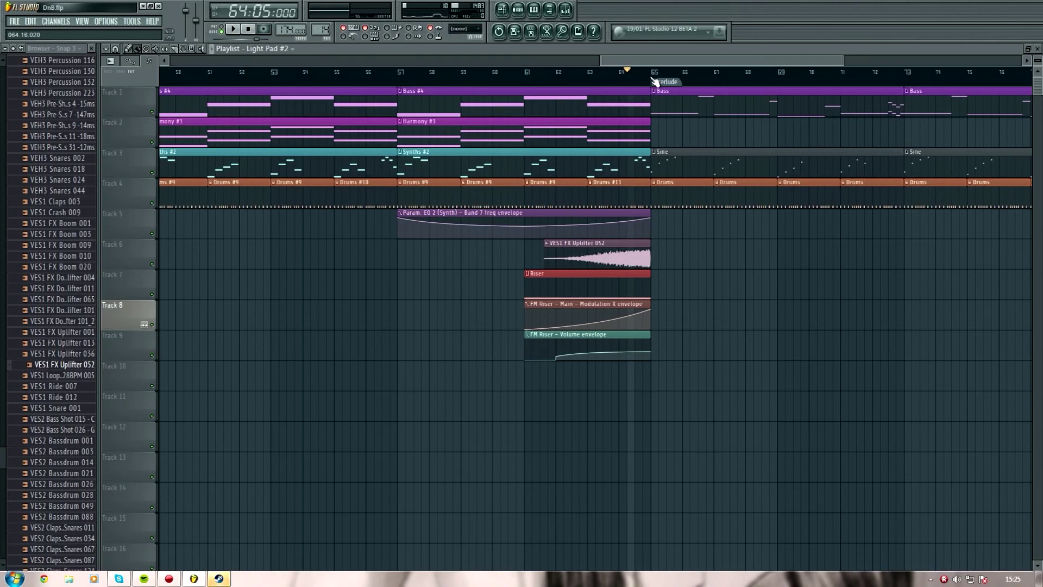
pyautogui.scroll(-5, 655, 82)
pyautogui.scroll(-2, 654, 82)
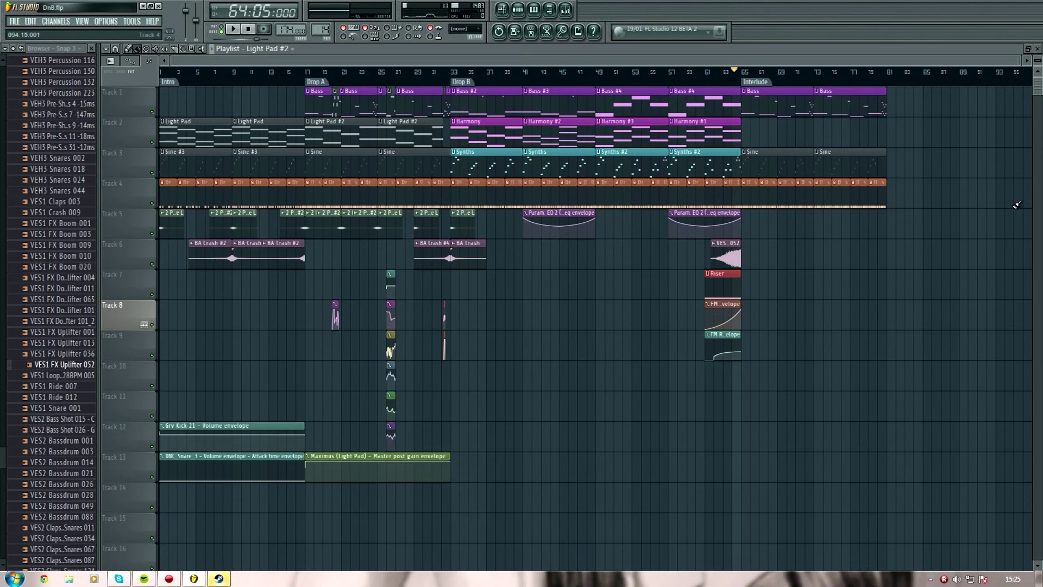
pyautogui.click(726, 73)
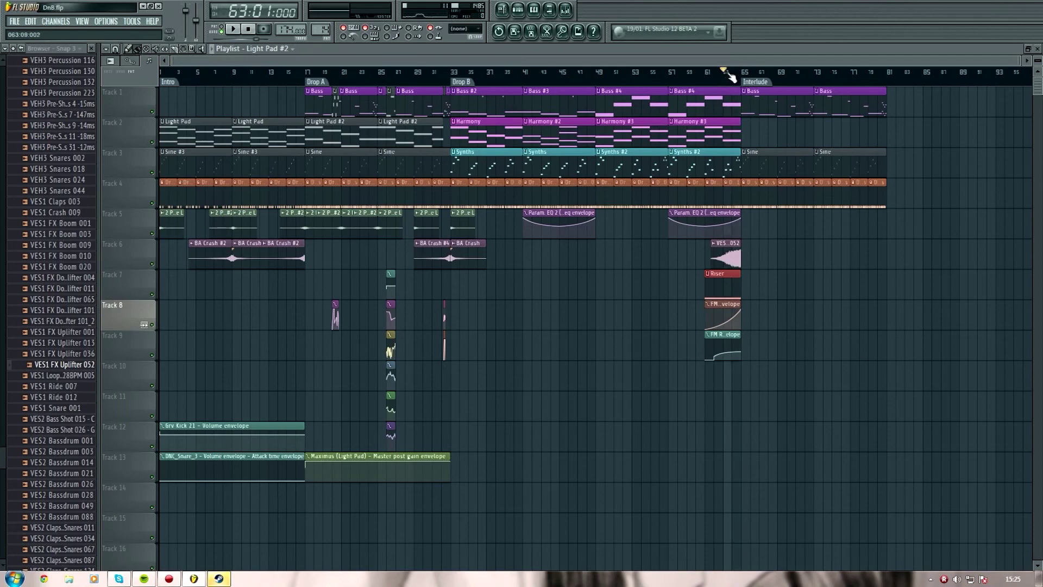
pyautogui.scroll(1, 733, 79)
pyautogui.scroll(3, 732, 78)
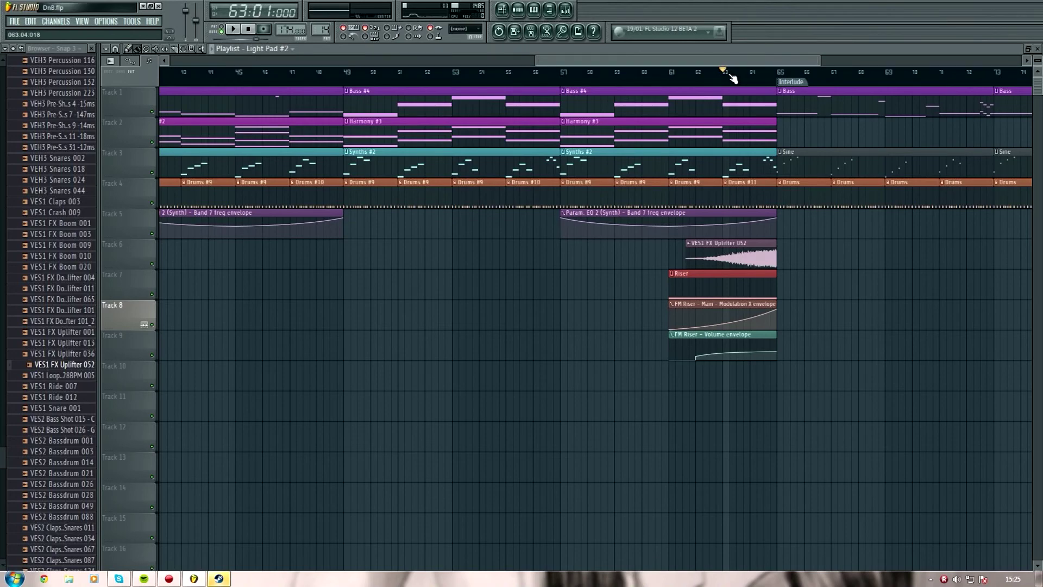
pyautogui.scroll(-3, 732, 79)
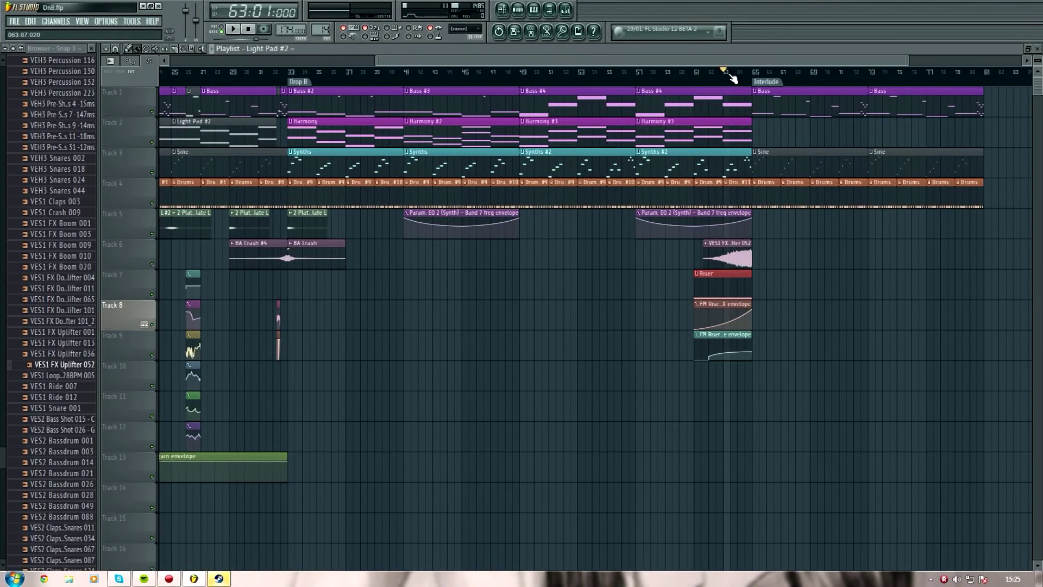
pyautogui.scroll(-4, 733, 79)
# - Play the whole arrangement from bar 1 to the end of the interlude, following it in the playlist
pyautogui.click(248, 30)
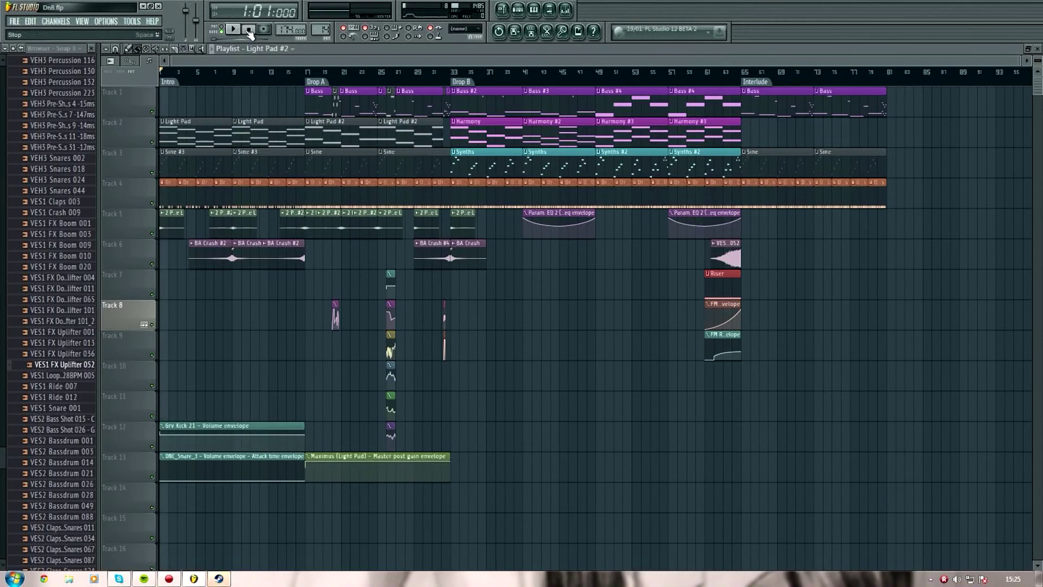
pyautogui.scroll(5, 251, 81)
pyautogui.moveTo(293, 62); pyautogui.dragTo(239, 62)
pyautogui.press('space')
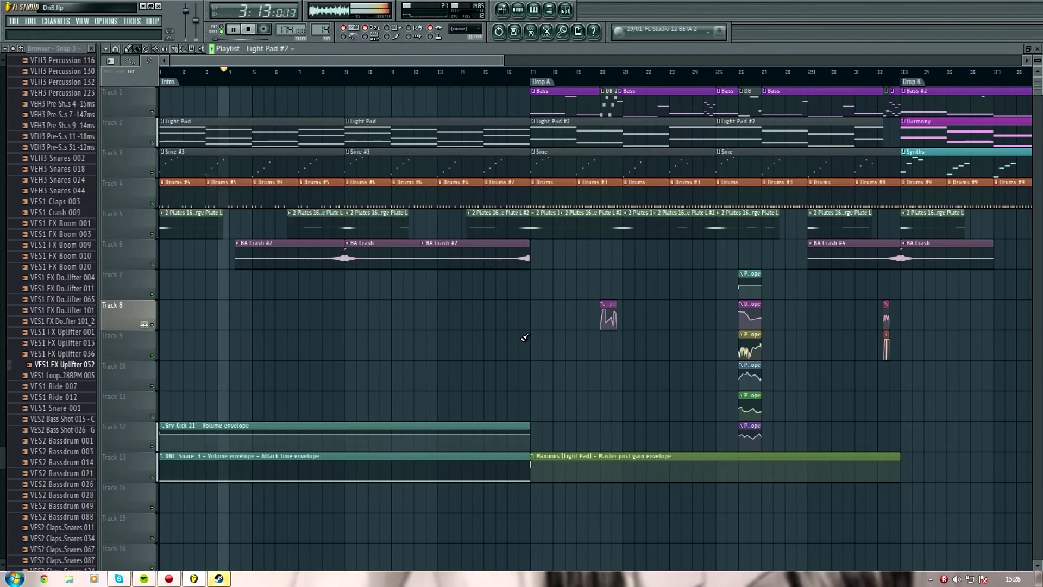
pyautogui.scroll(2, 239, 82)
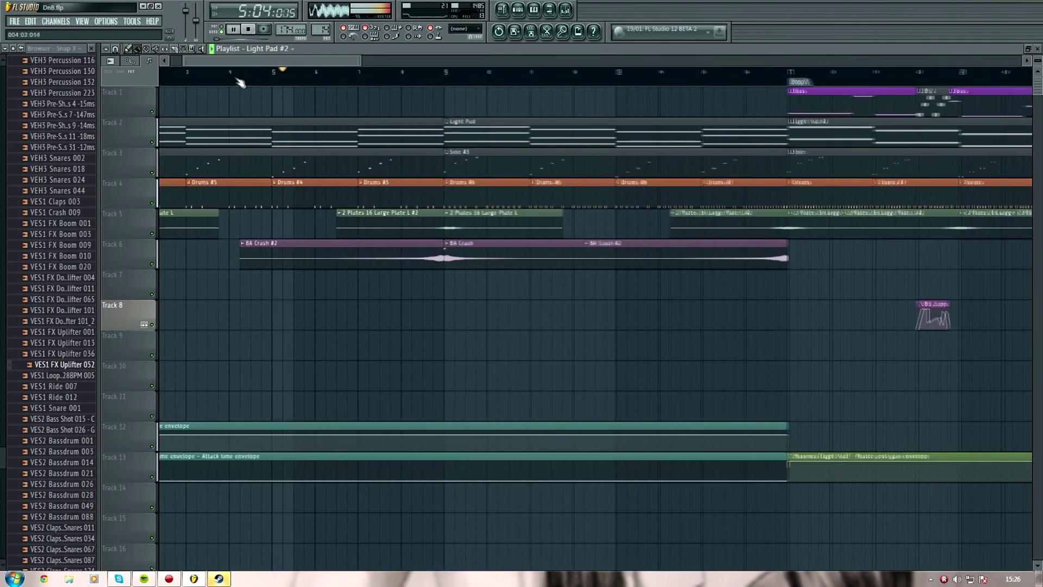
pyautogui.moveTo(242, 61); pyautogui.dragTo(227, 61)
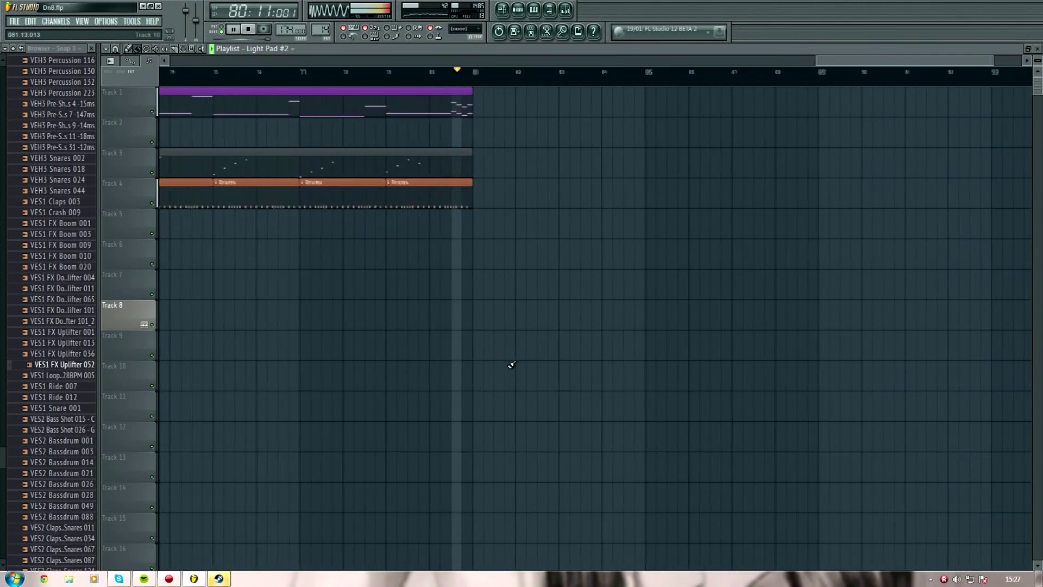
pyautogui.press('space')
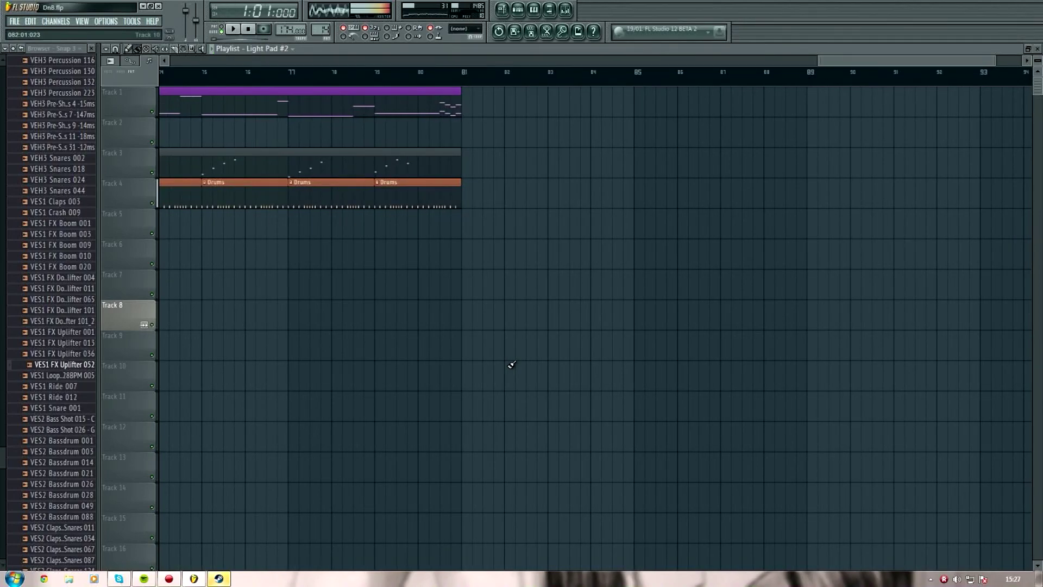
# - Move the playhead to bar 30, shortly before Drop B, with the whole arrangement in view
pyautogui.scroll(-5, 508, 76)
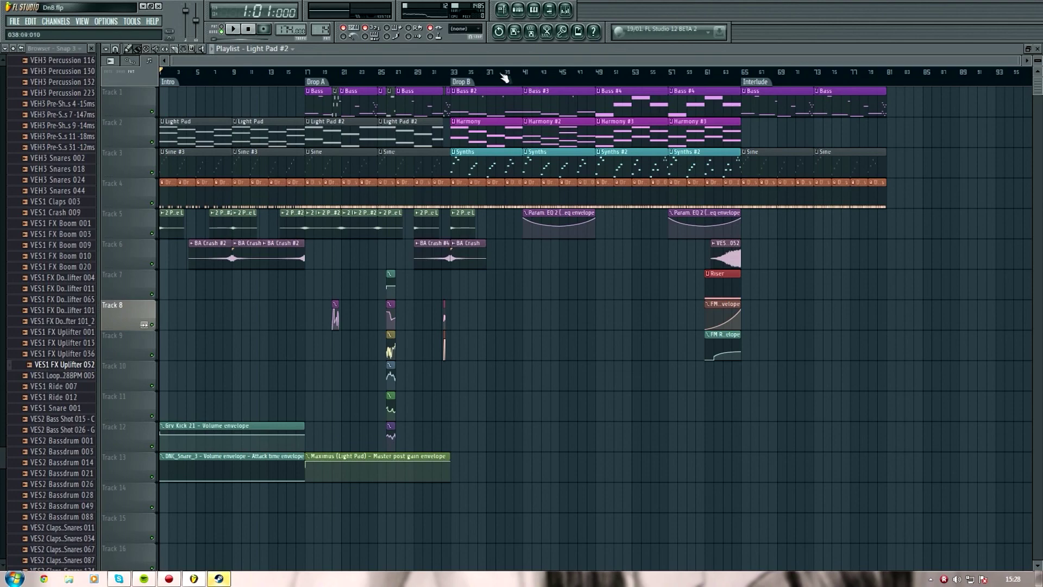
pyautogui.click(436, 73)
pyautogui.scroll(4, 434, 75)
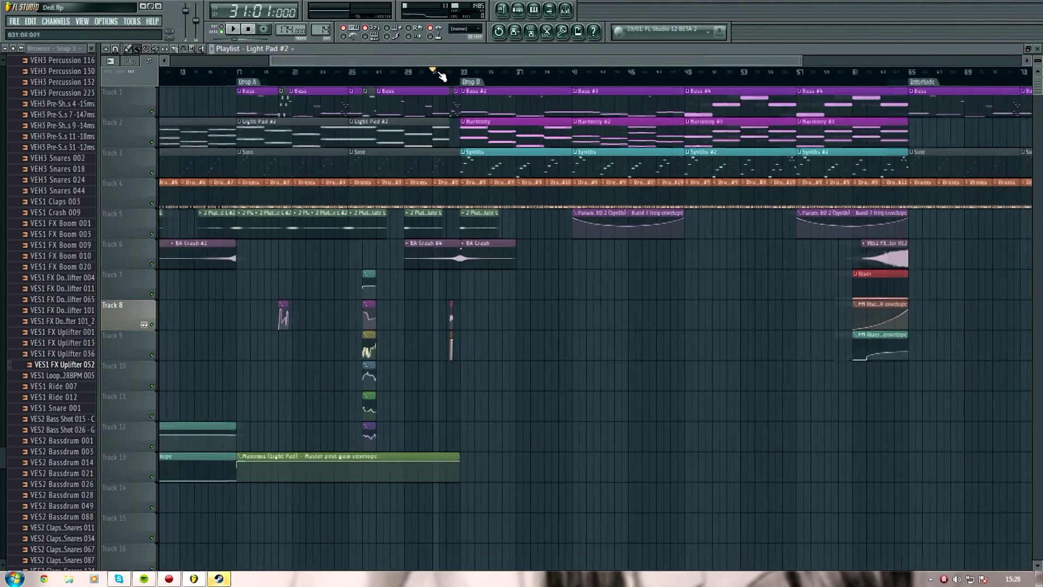
pyautogui.scroll(-4, 433, 82)
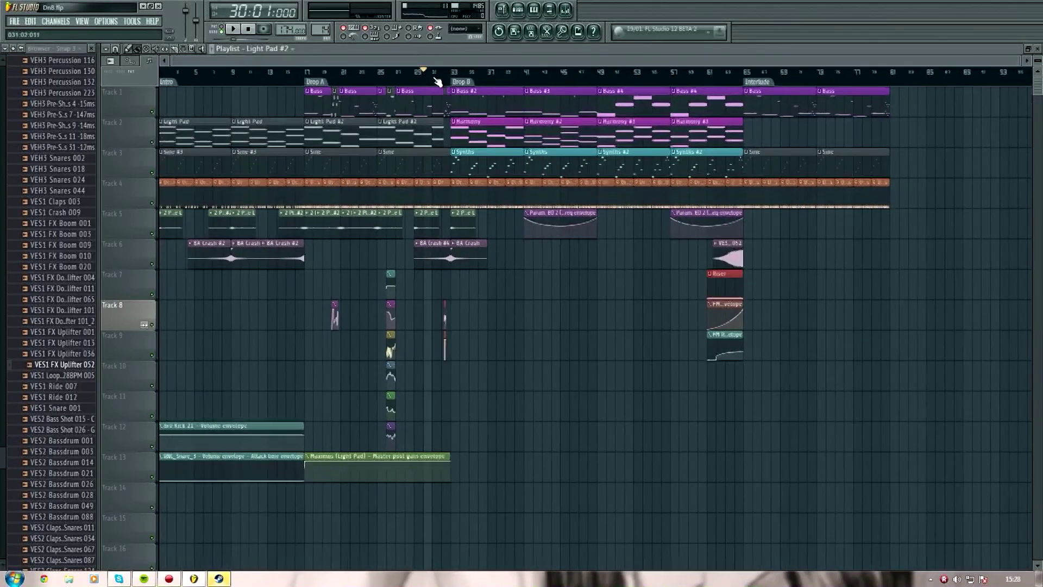